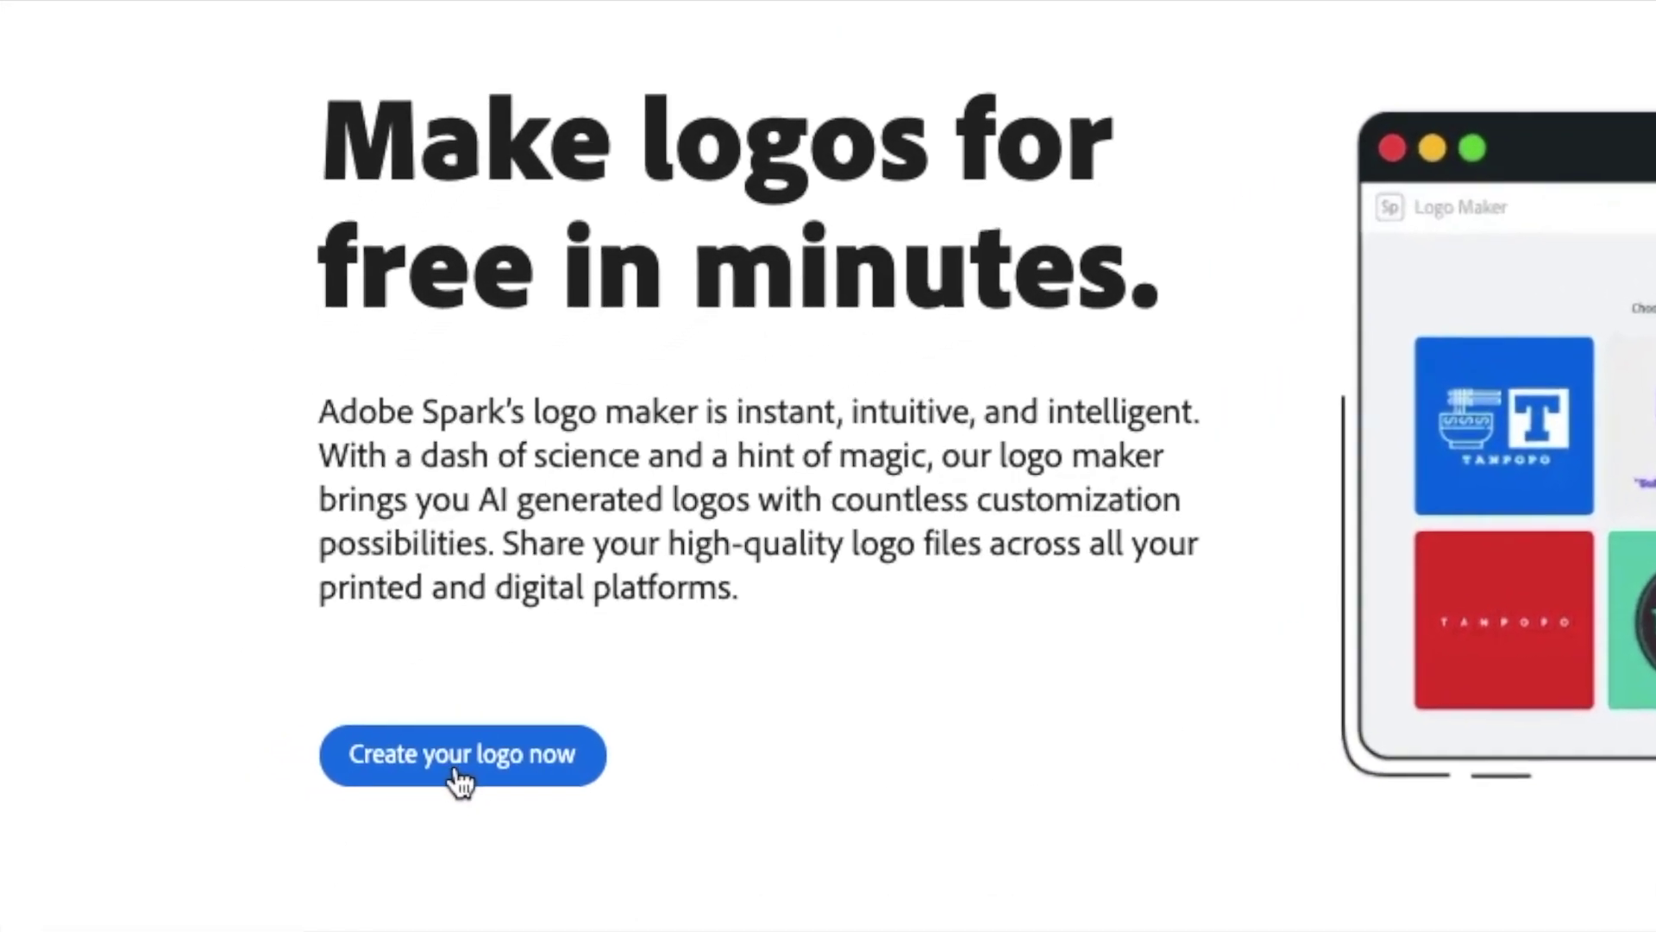
Start a new logo from the Adobe Spark Logo Maker landing page
left_click(499, 768)
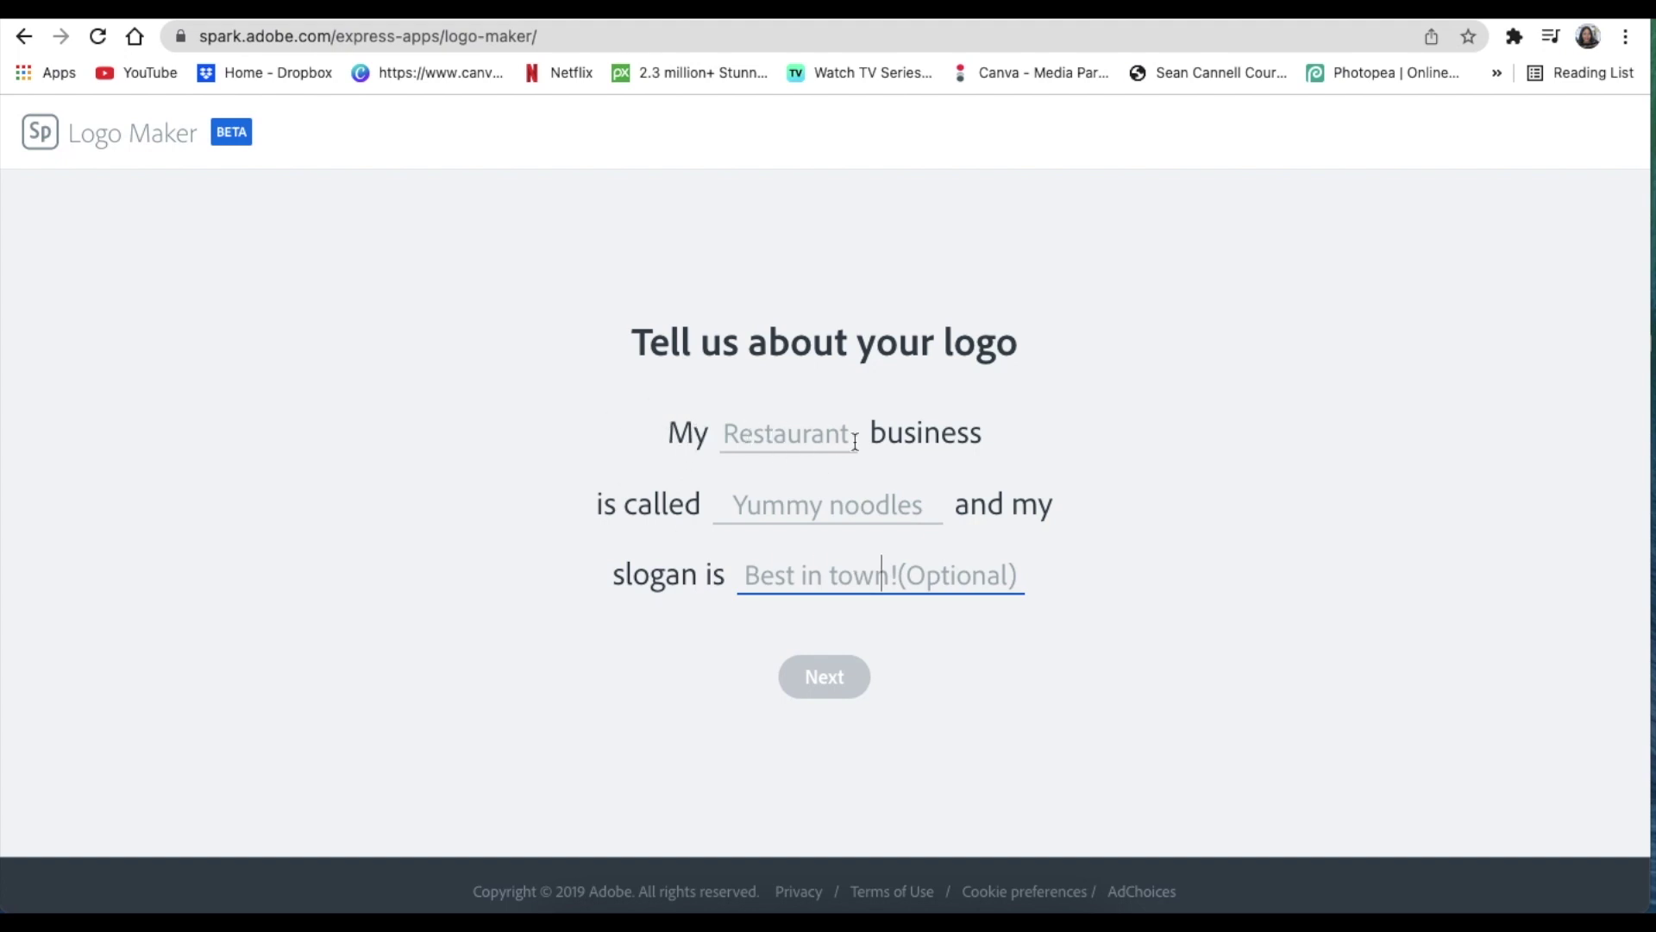
Enter 'wellness and spa' as the business type
left_click(798, 433)
type("he")
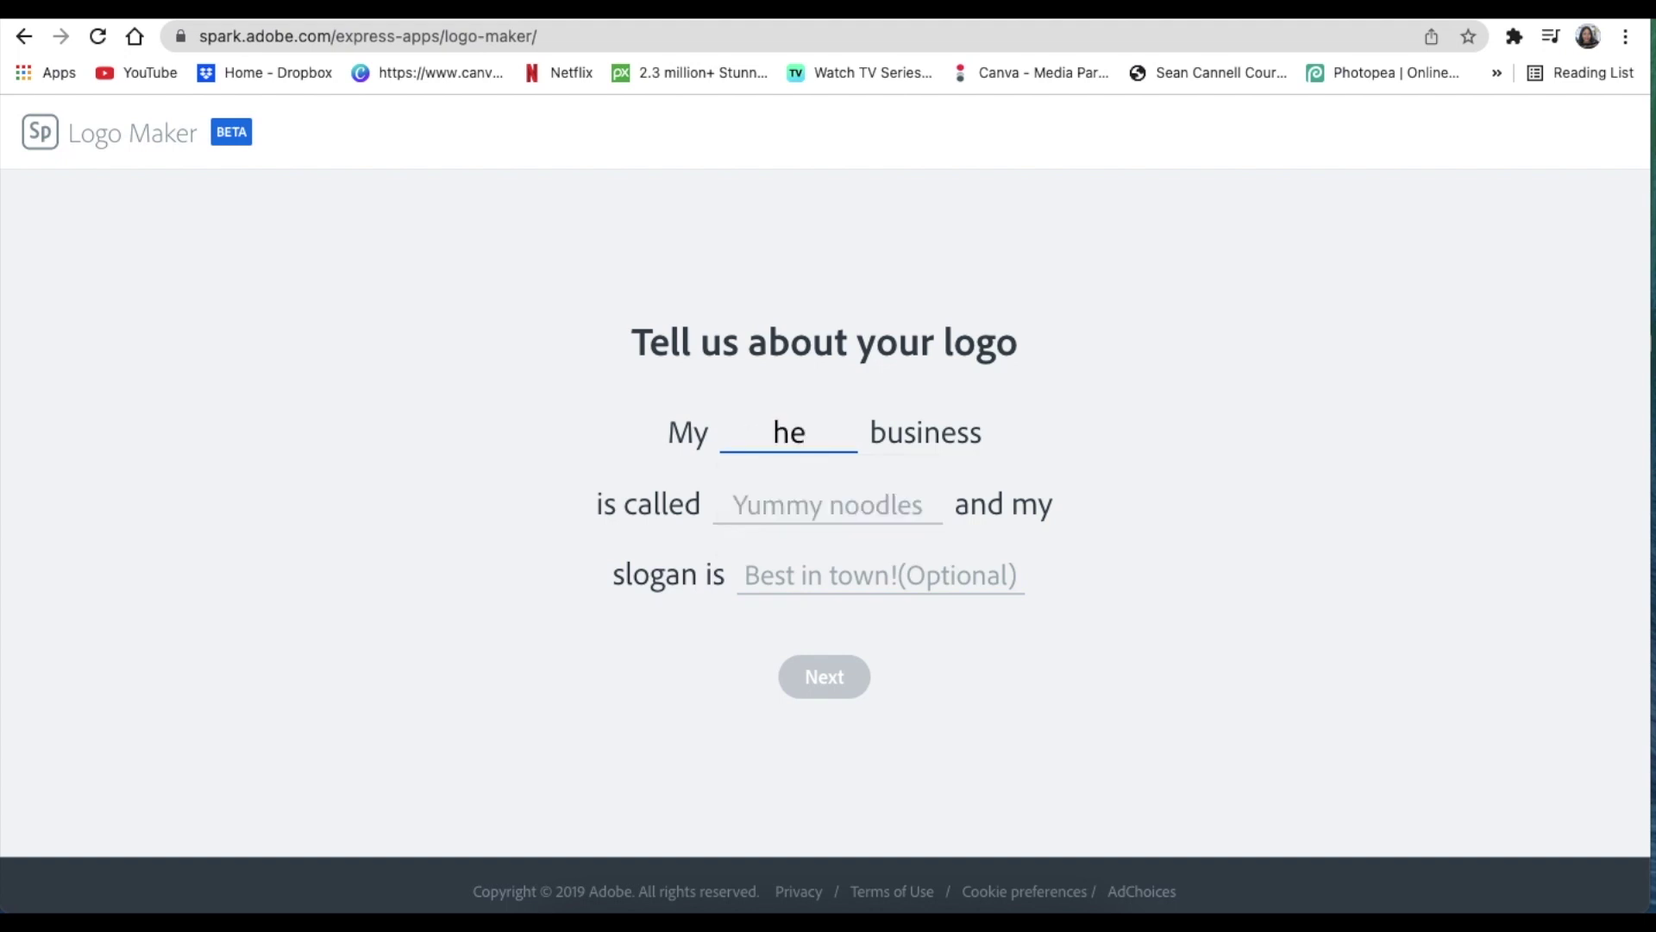
key("BackSpace")
type("we")
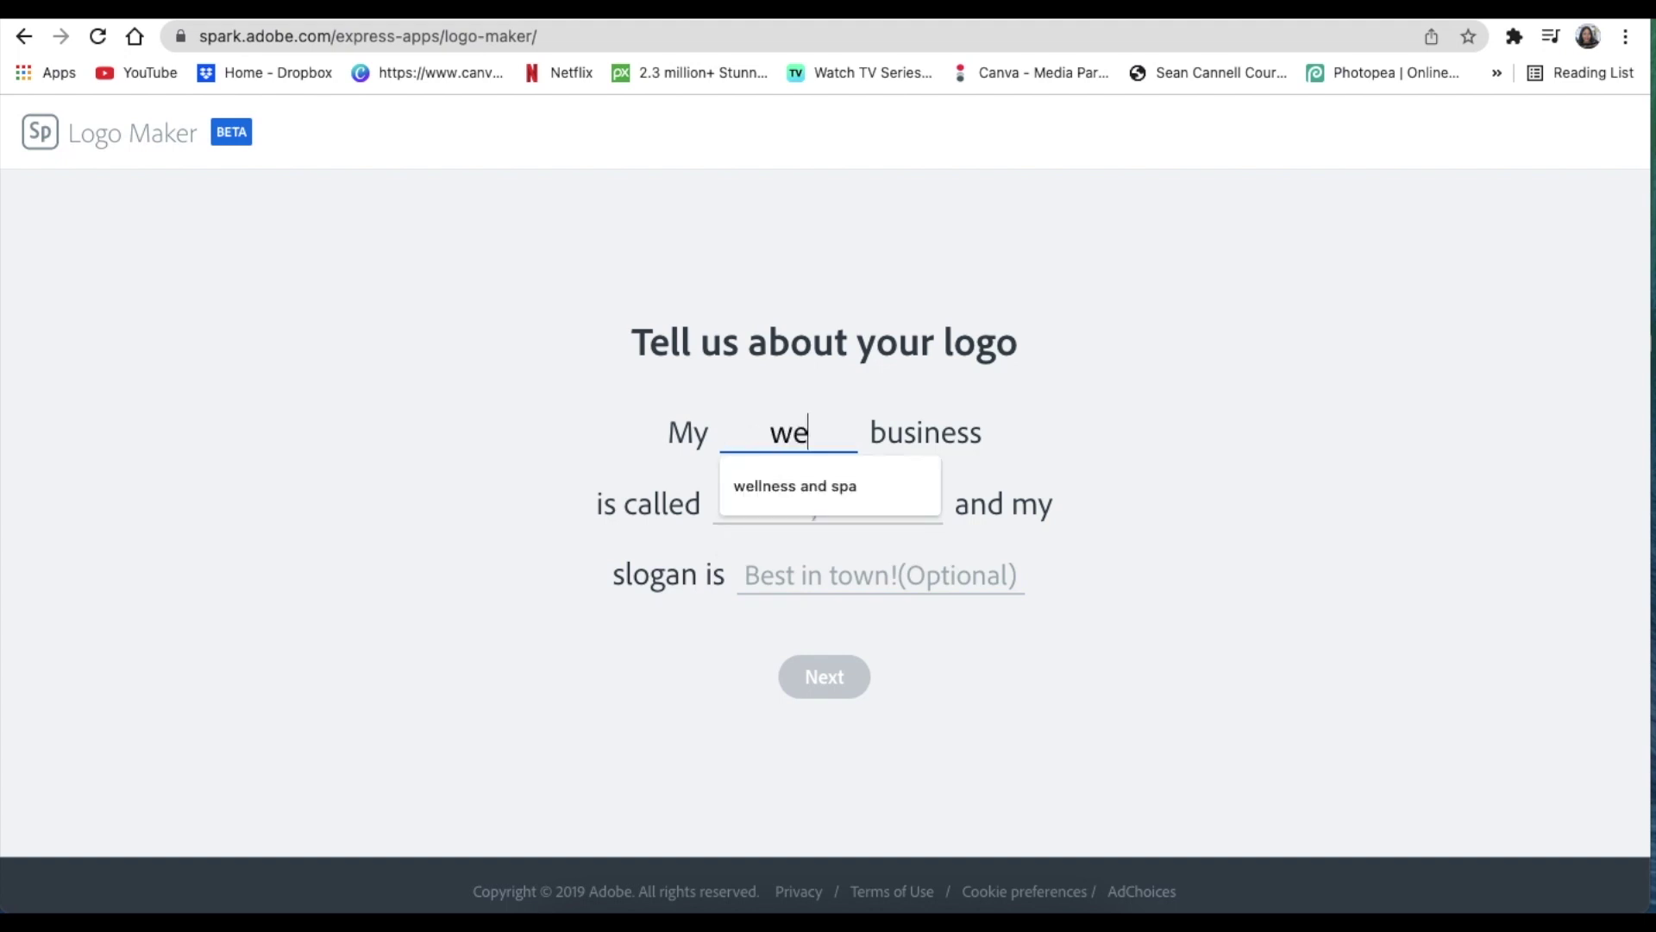
type("llness and")
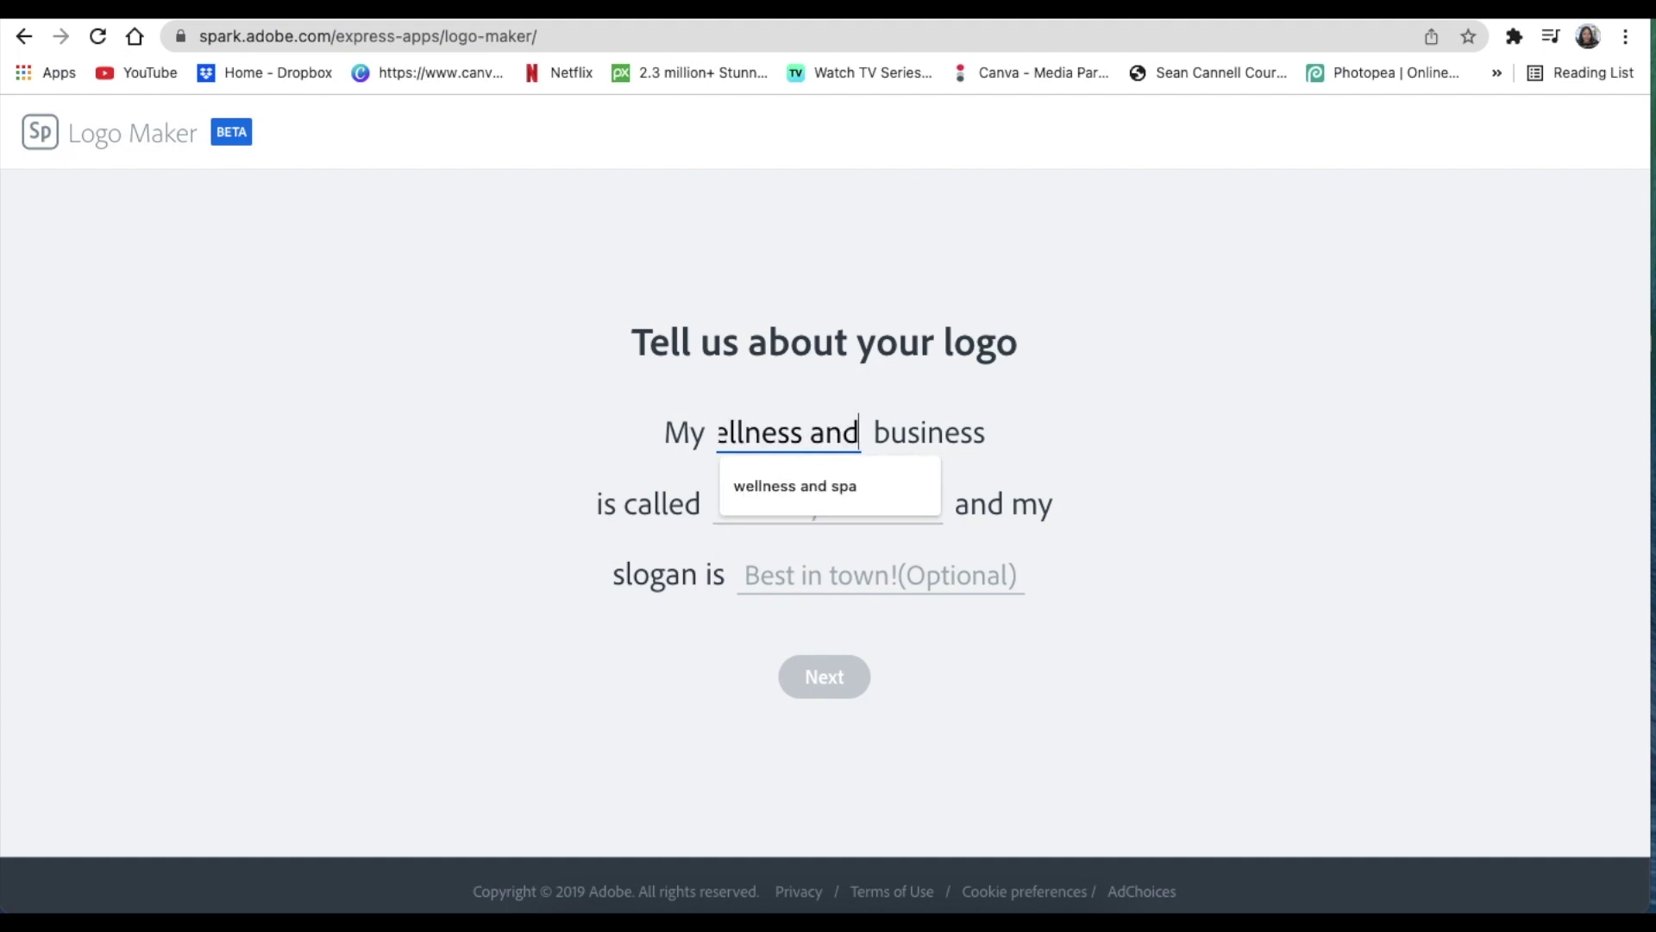
type(" spa")
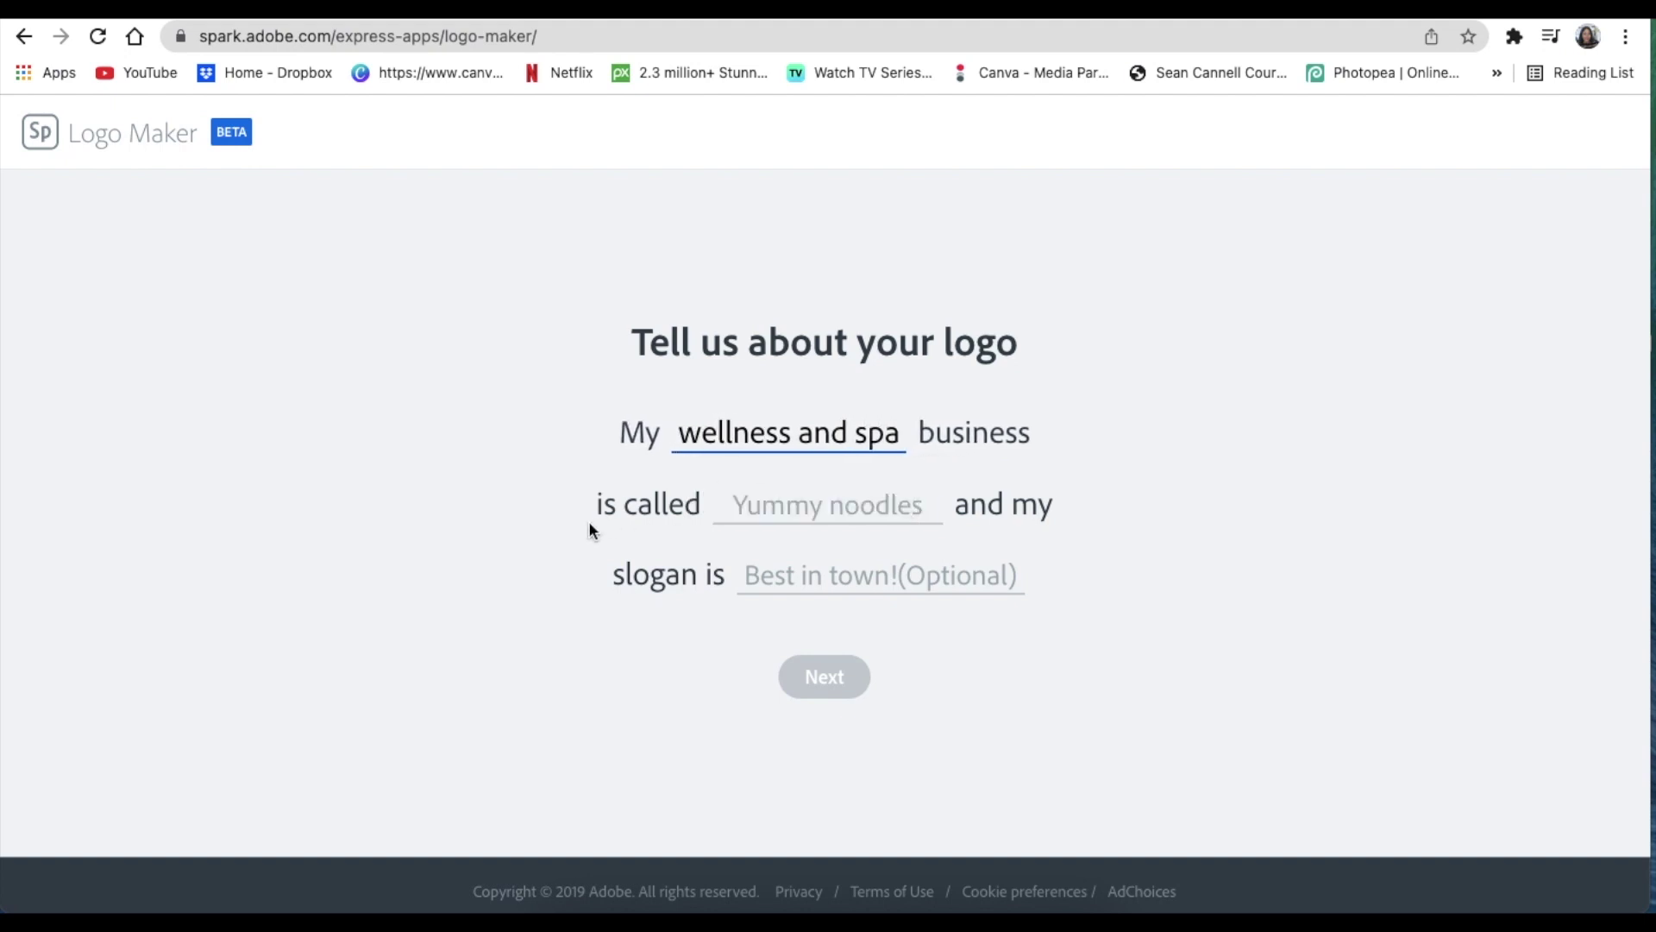
Name the business 'Fam', choose the suggested slogan 'Health is wealth', and submit
left_click(786, 504)
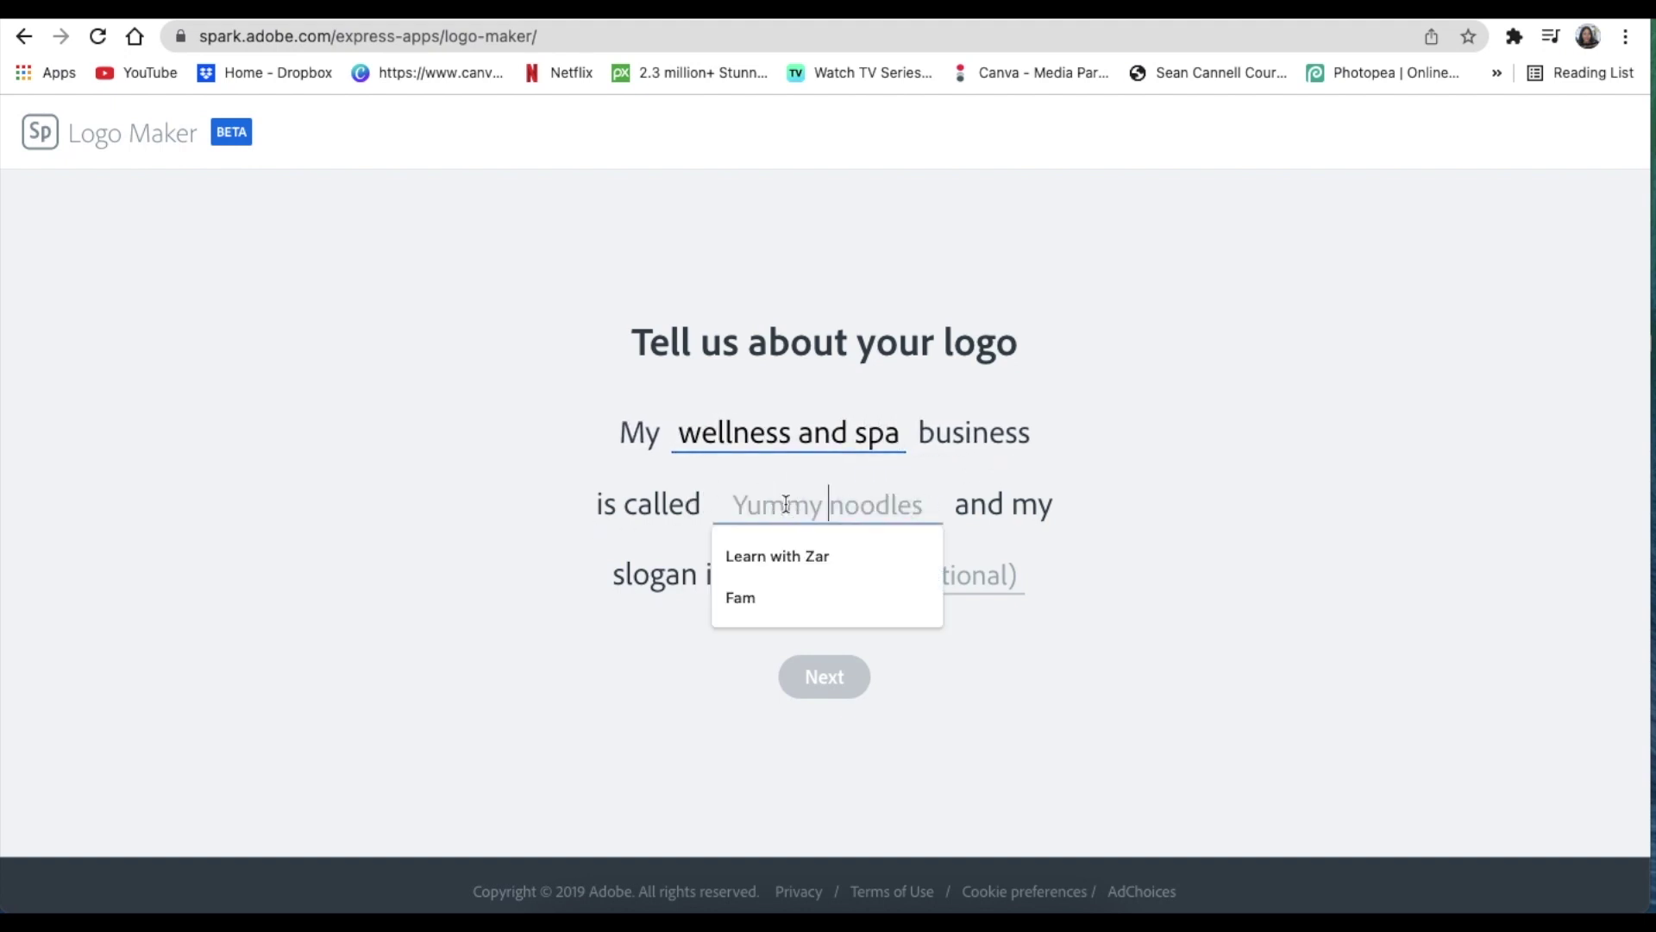
type("Fam")
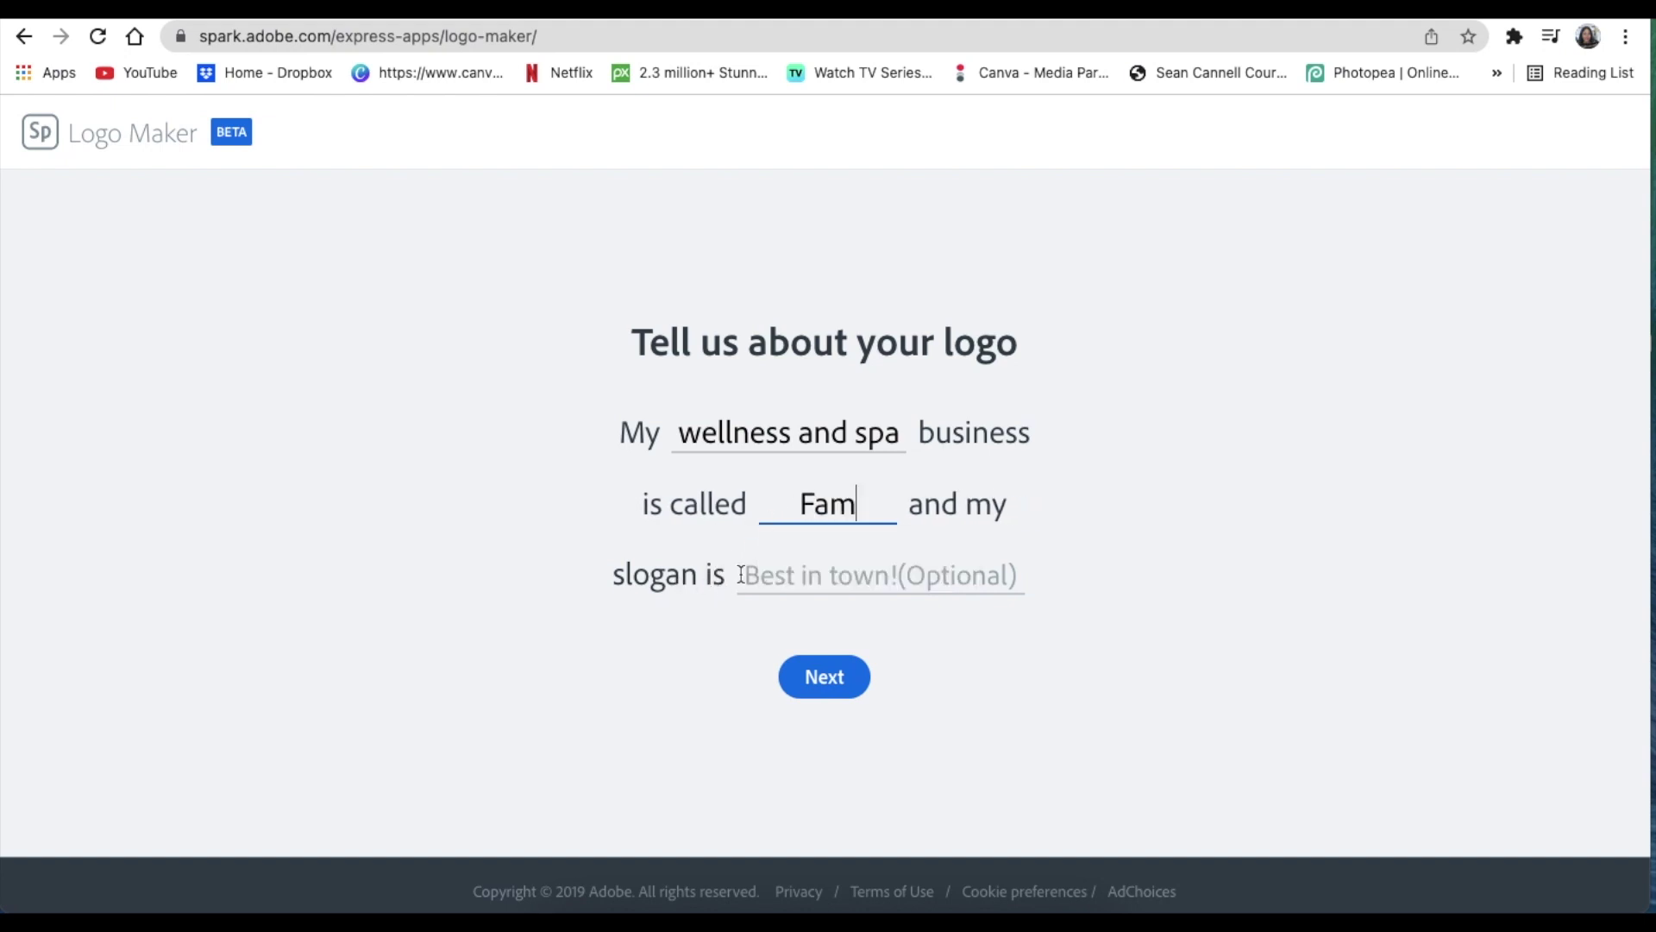
left_click(742, 574)
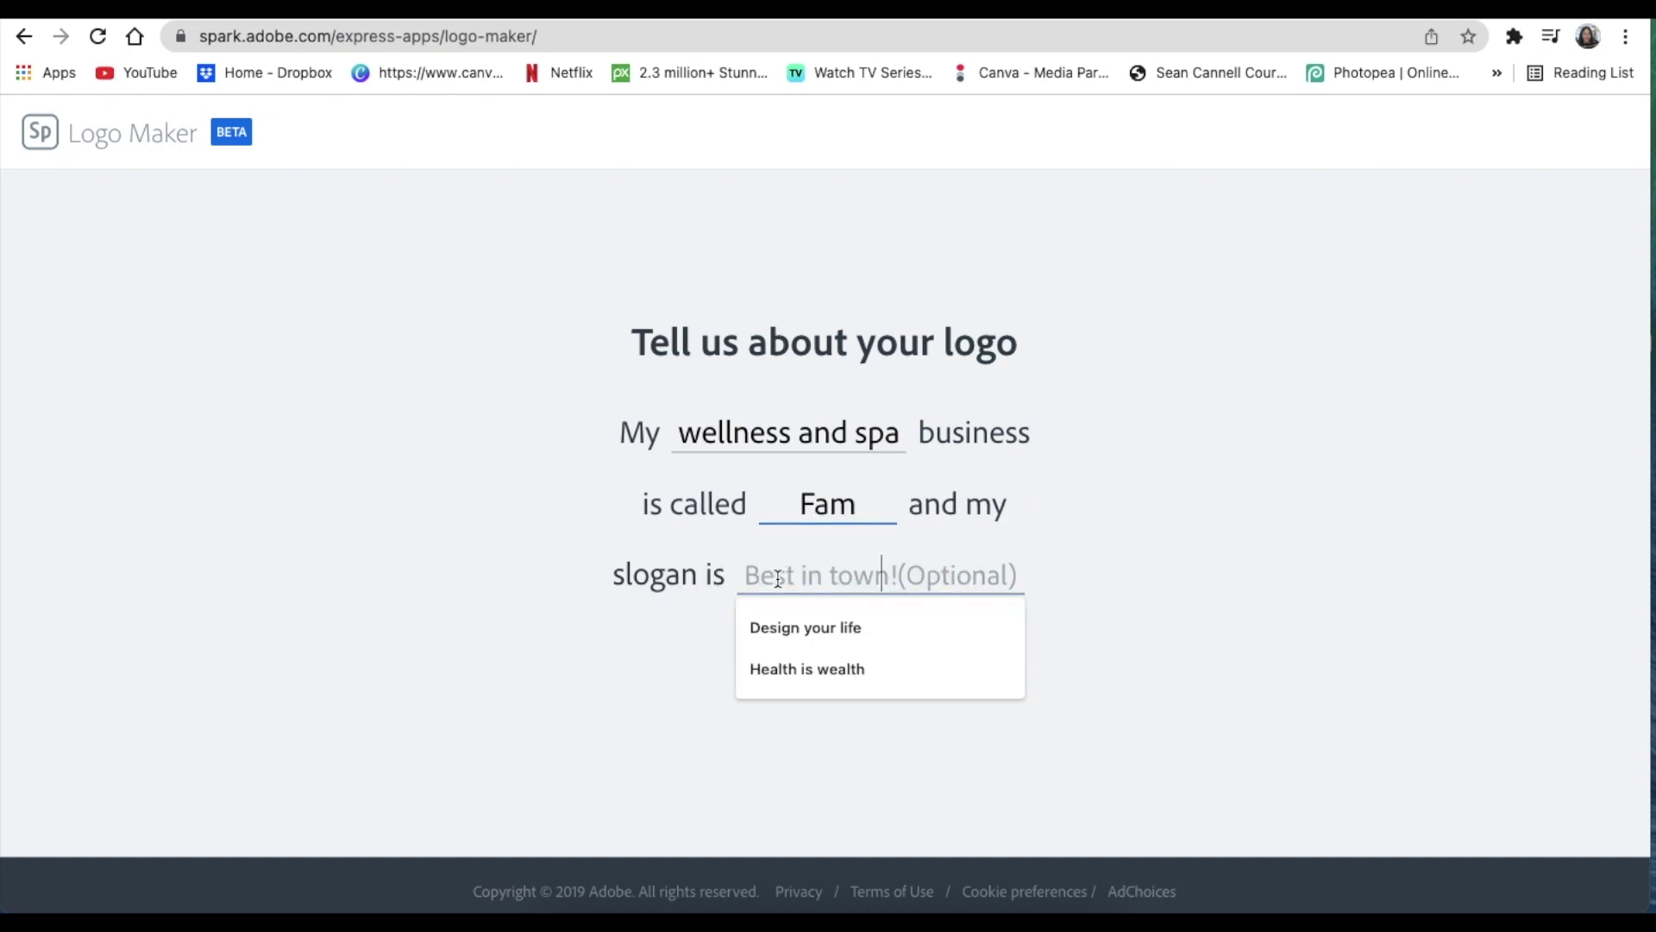
left_click(804, 671)
left_click(830, 676)
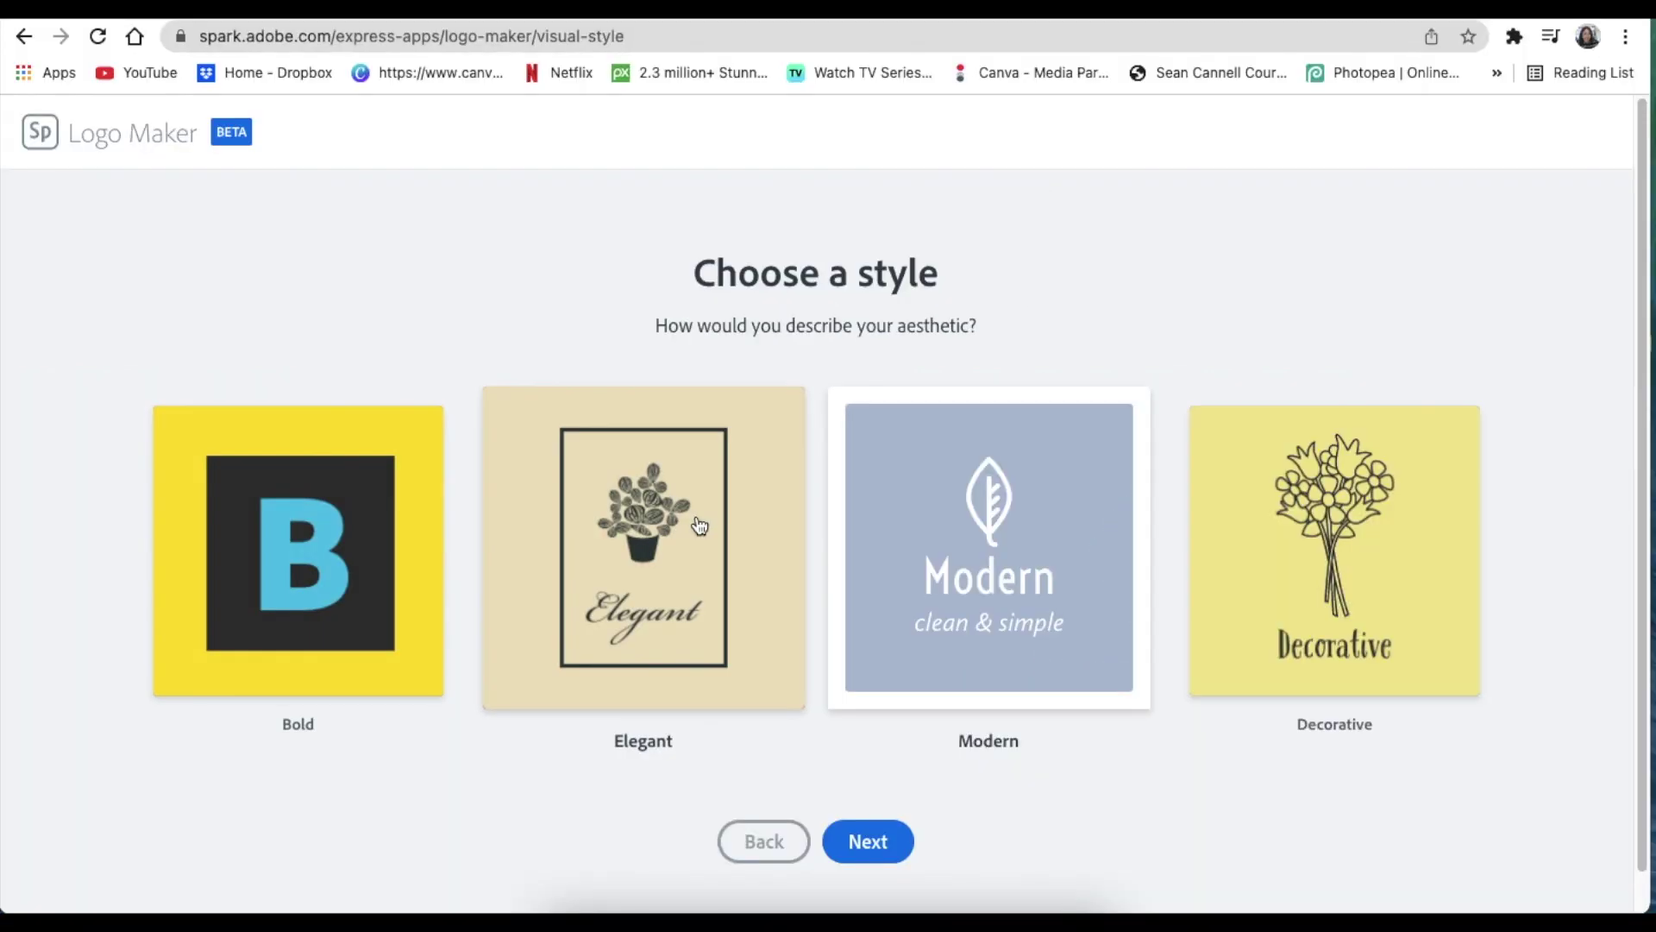
Skip the style choice and continue to the icon page
left_click(869, 842)
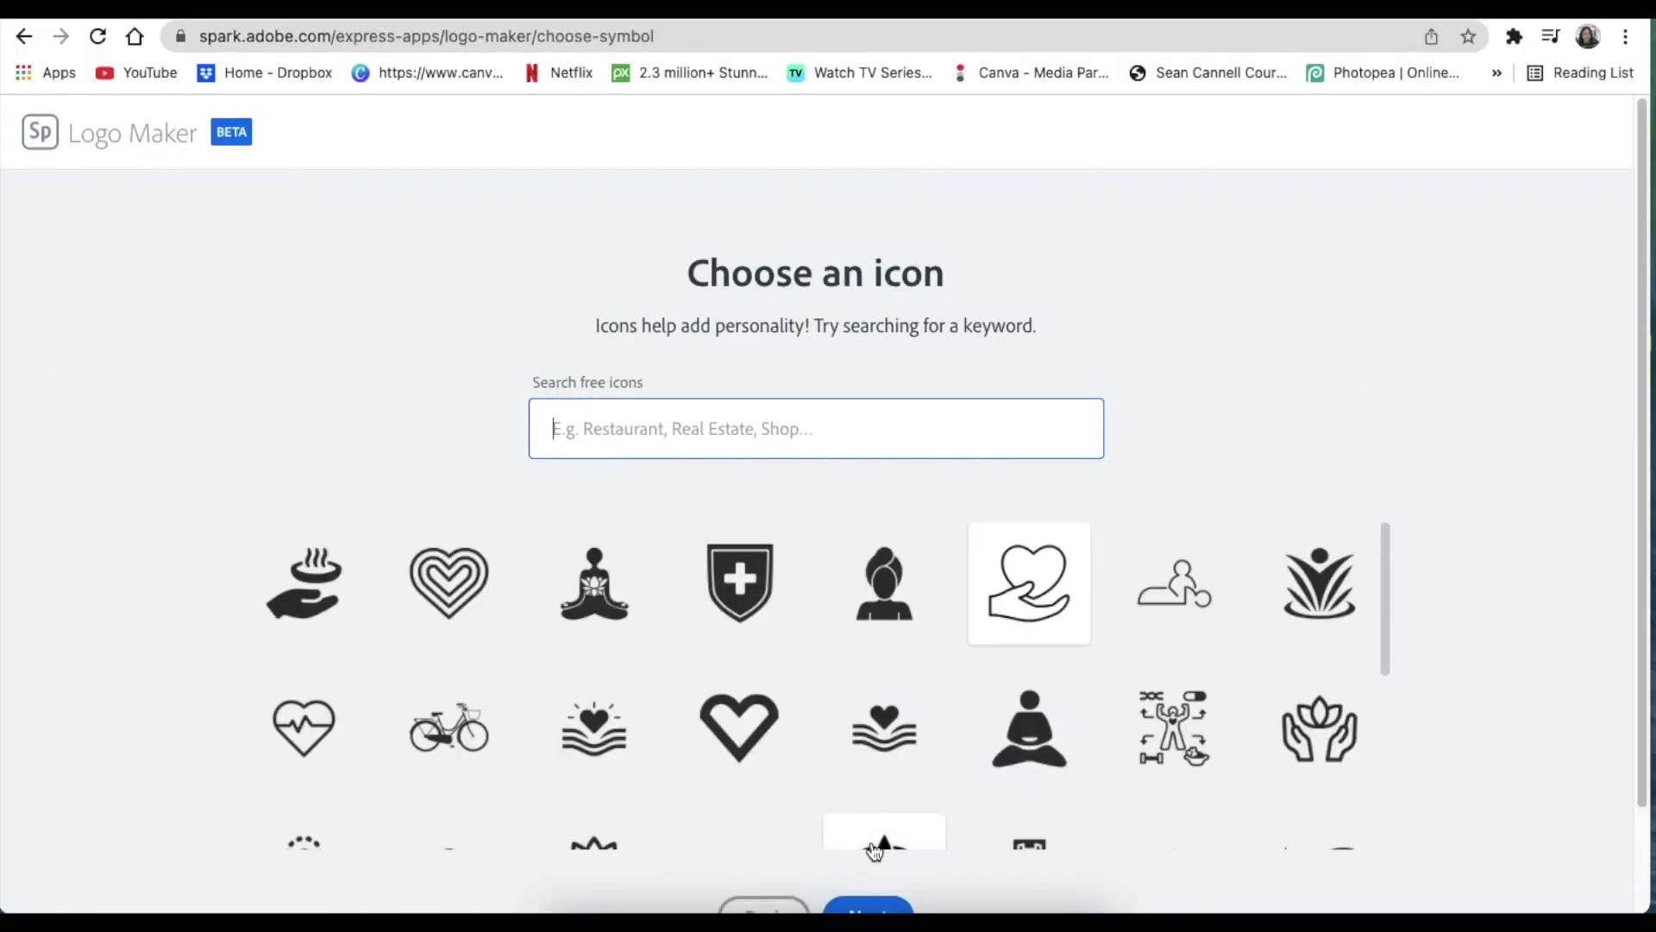
Pick the heart-held-in-a-hand icon from the wellness icon grid
scroll(876, 852, "down", 2)
scroll(902, 739, "up", 2)
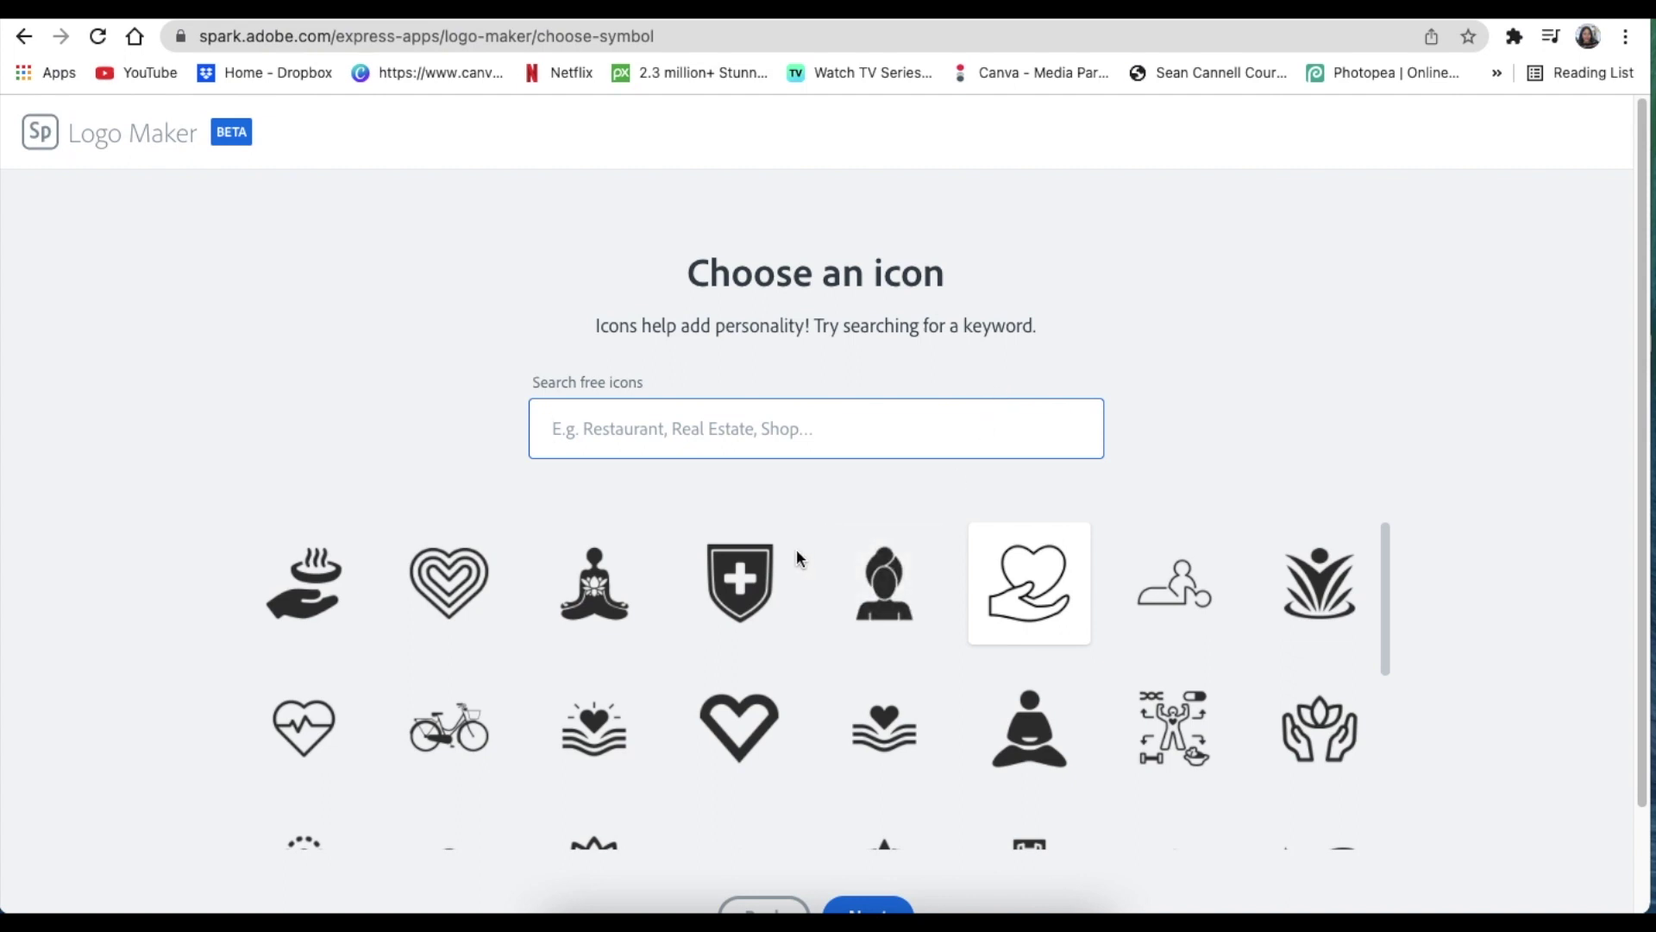
scroll(750, 604, "down", 1)
scroll(719, 597, "up", 1)
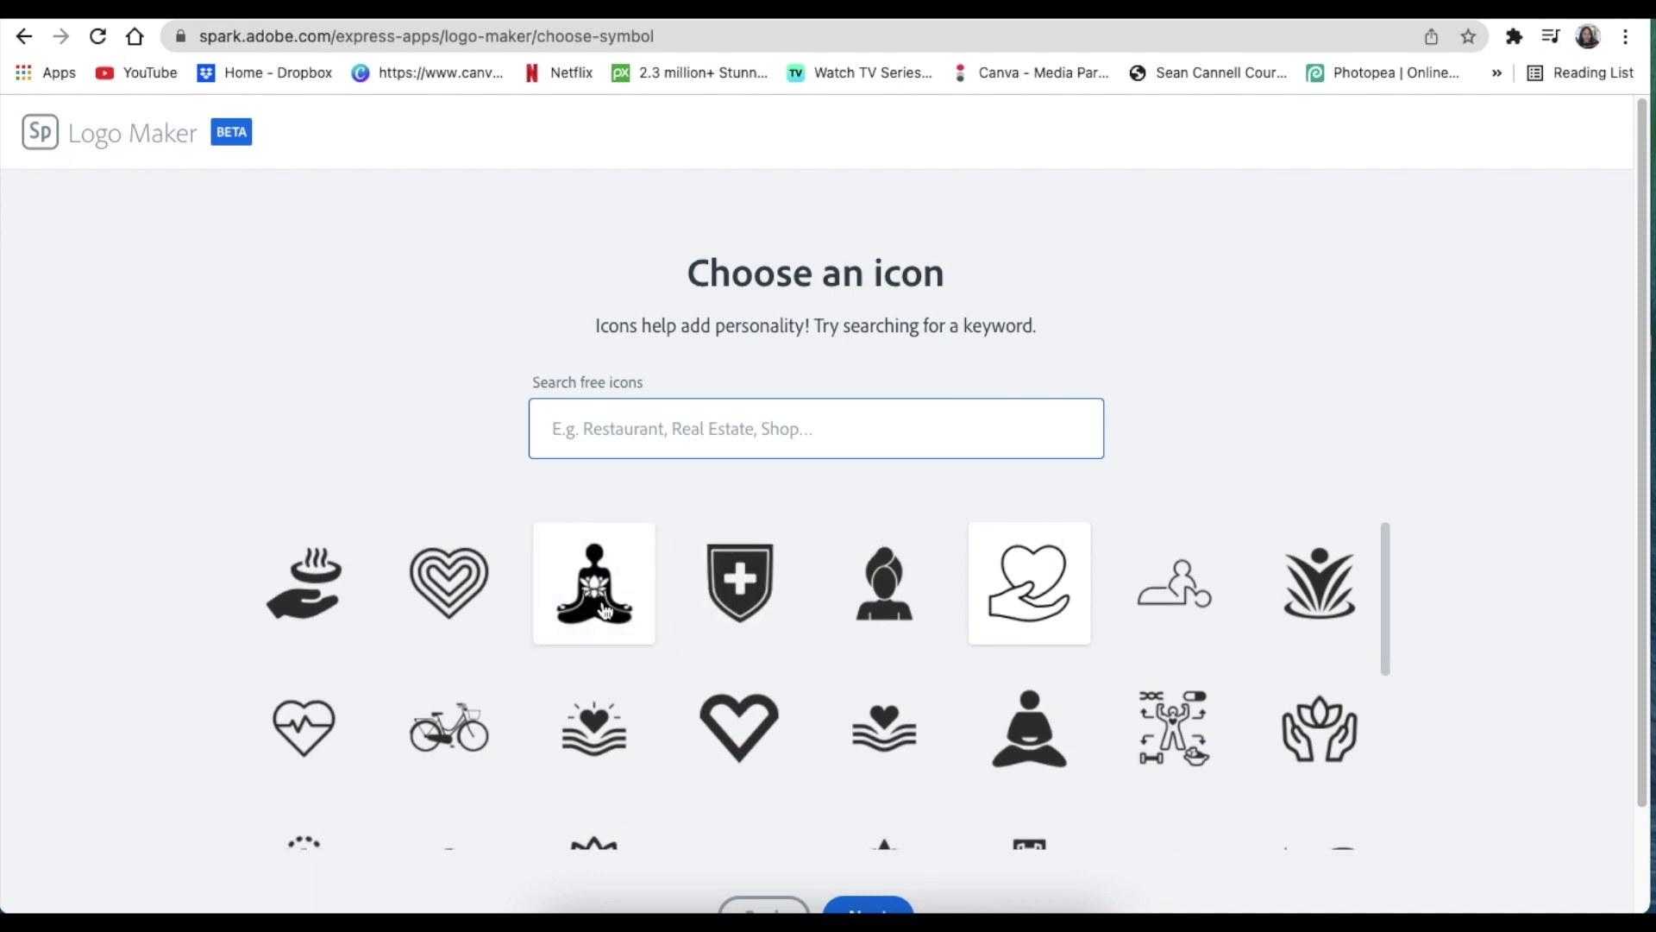
scroll(603, 610, "down", 5)
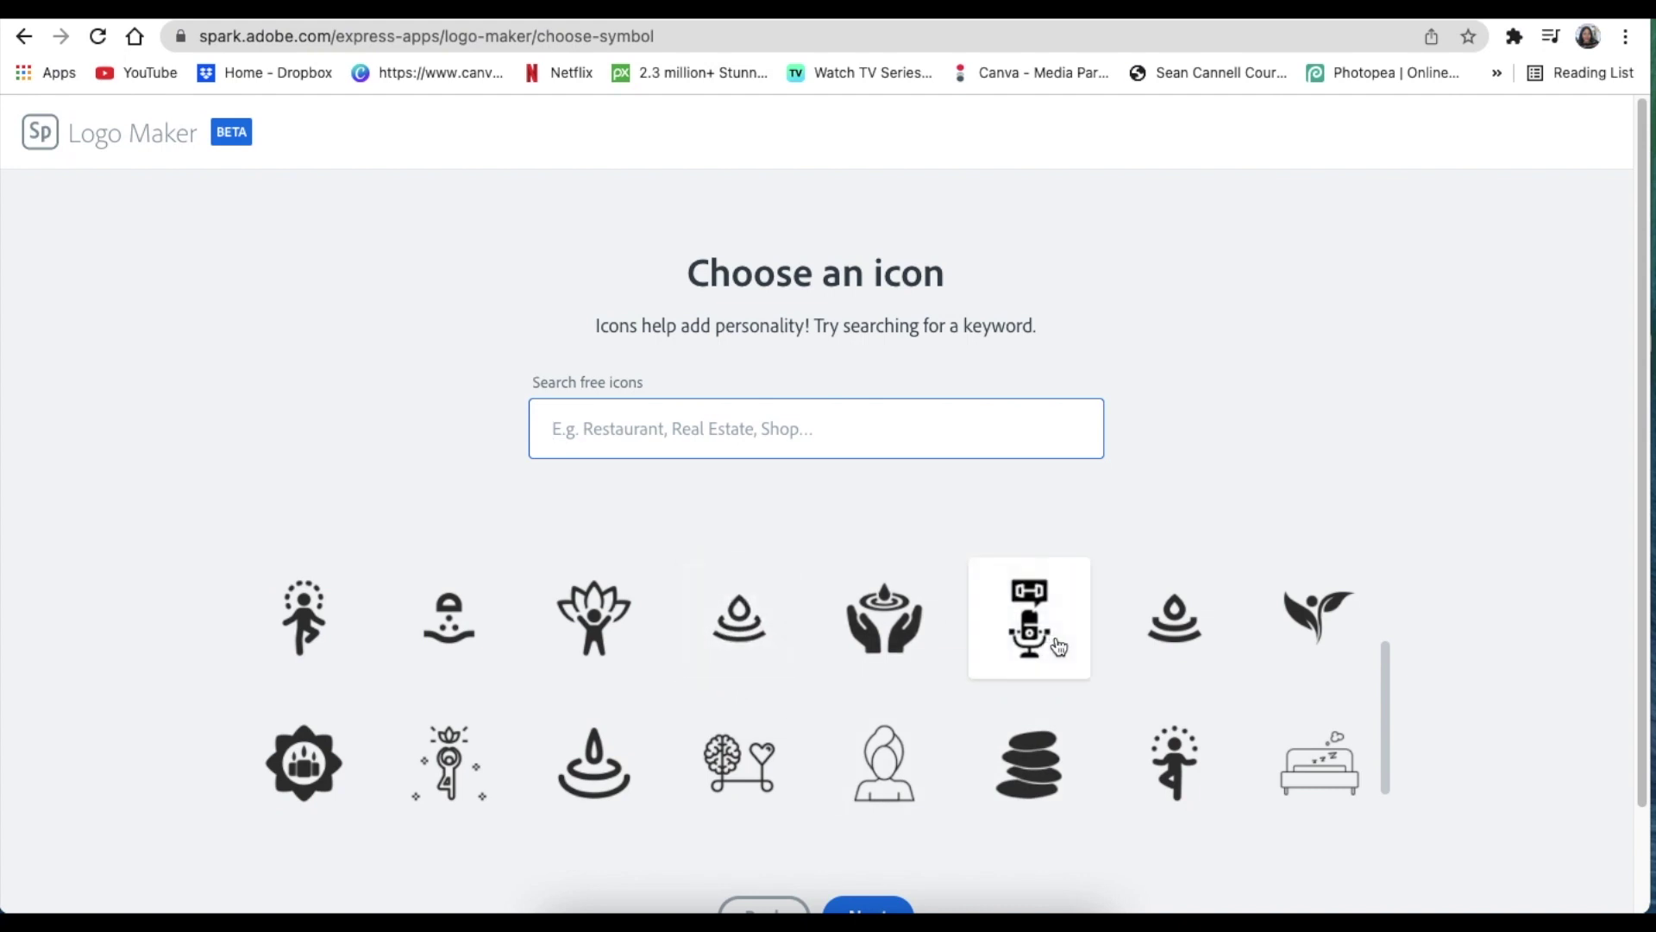
scroll(1139, 750, "down", 2)
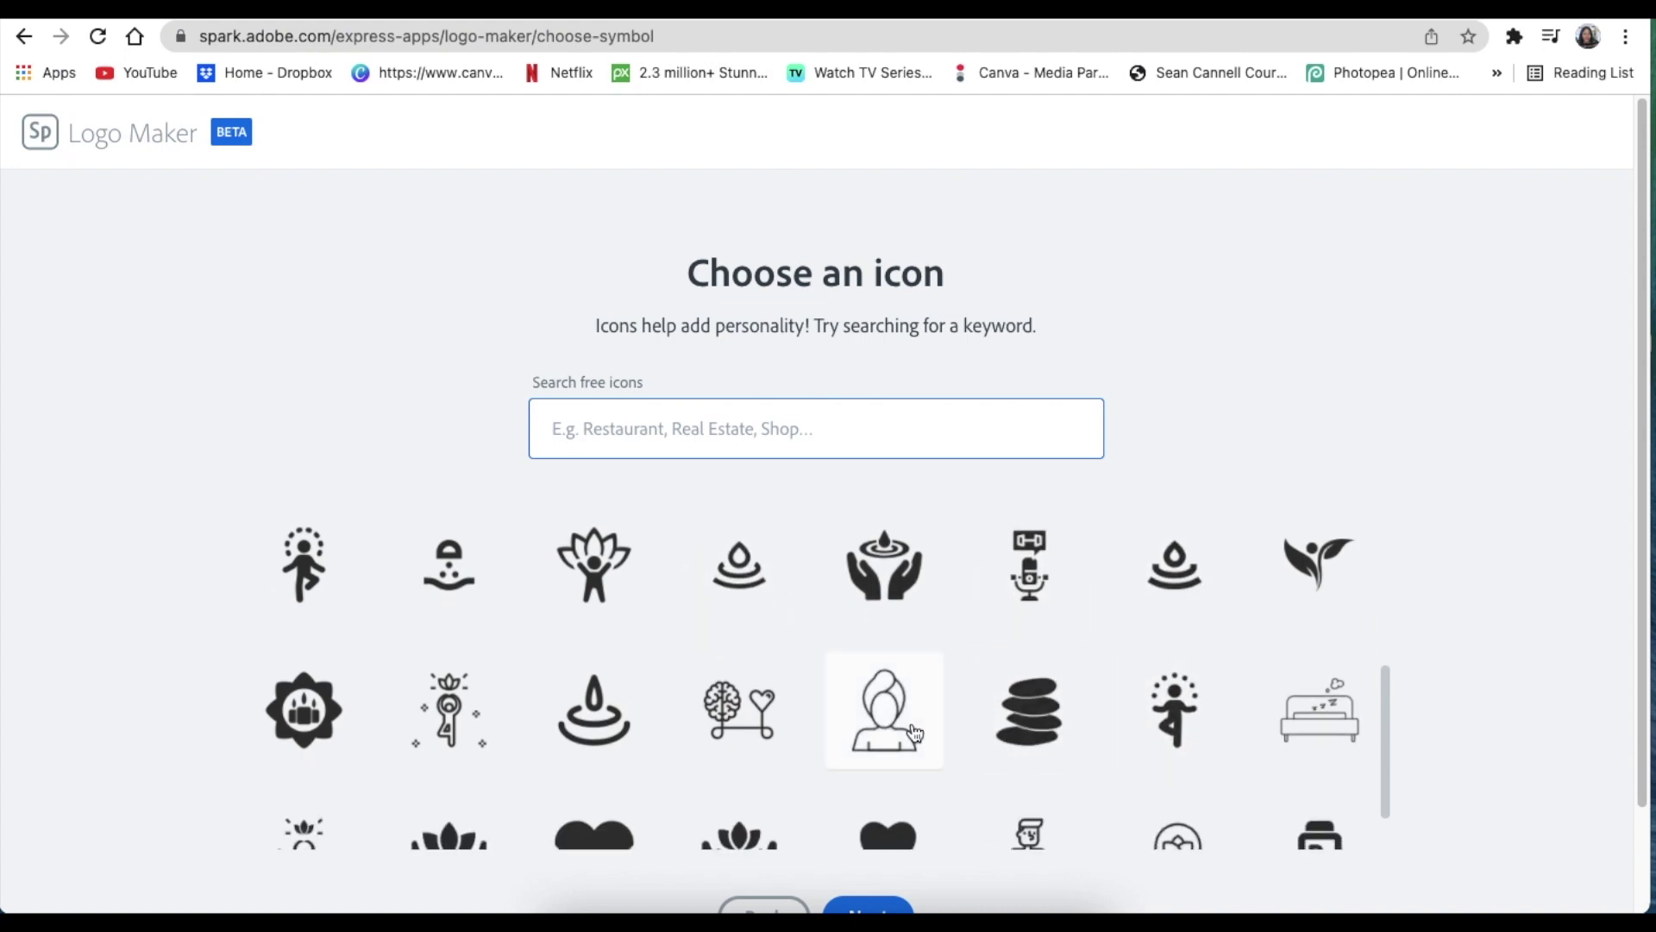
scroll(883, 711, "down", 3)
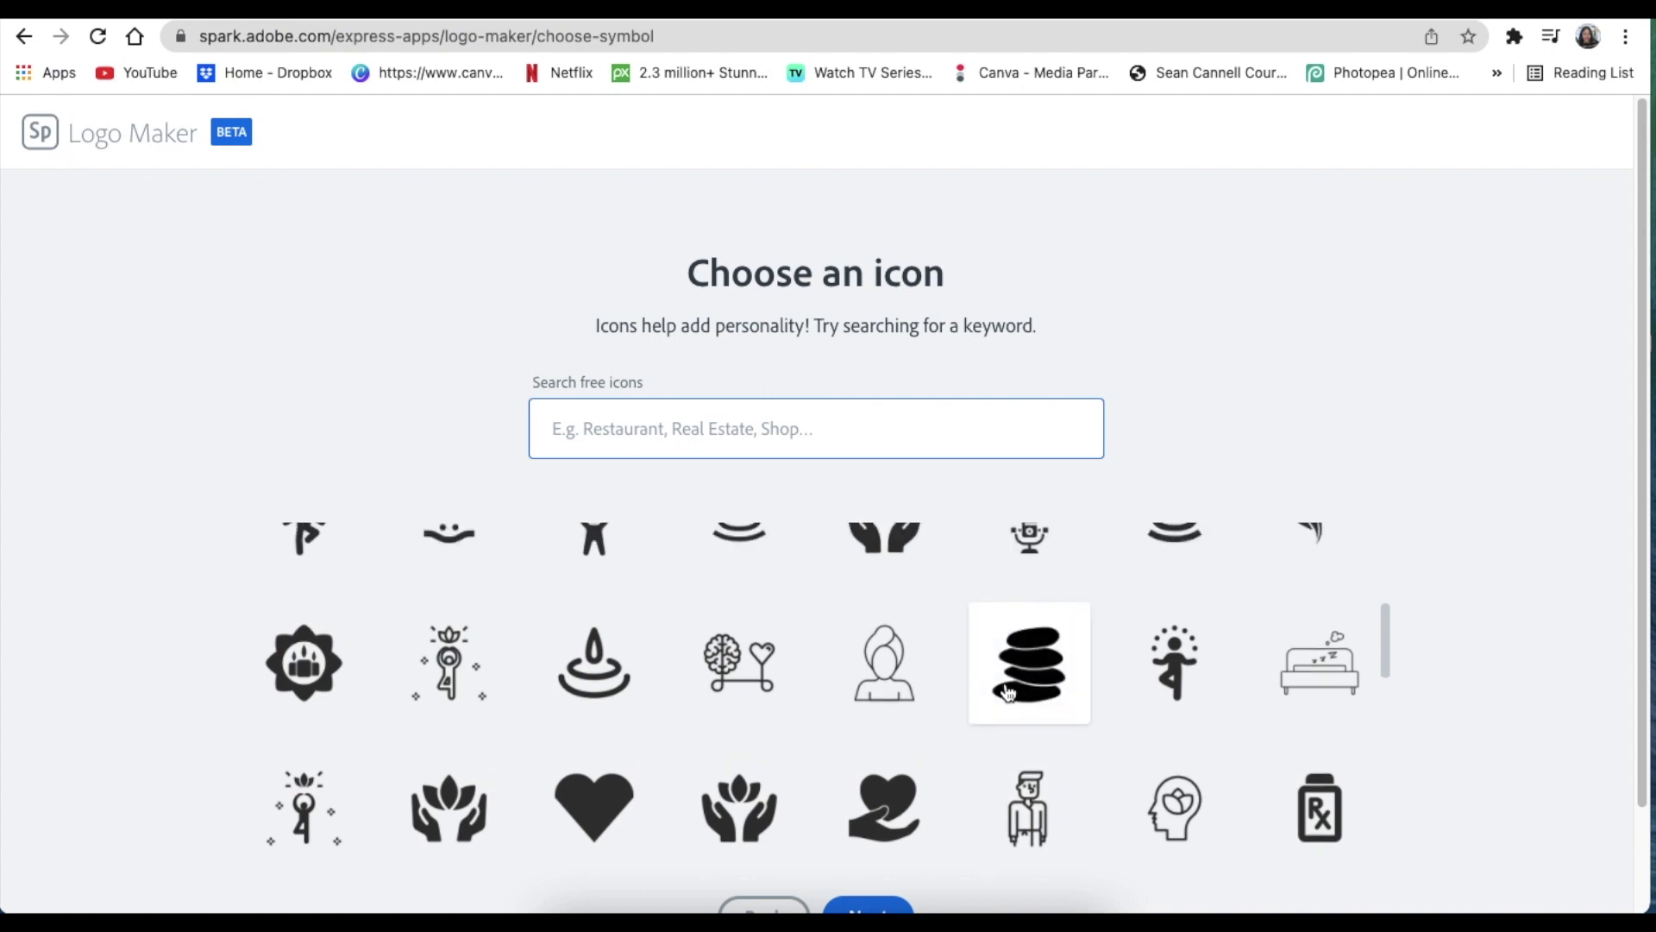
scroll(1031, 656, "up", 4)
left_click(1034, 592)
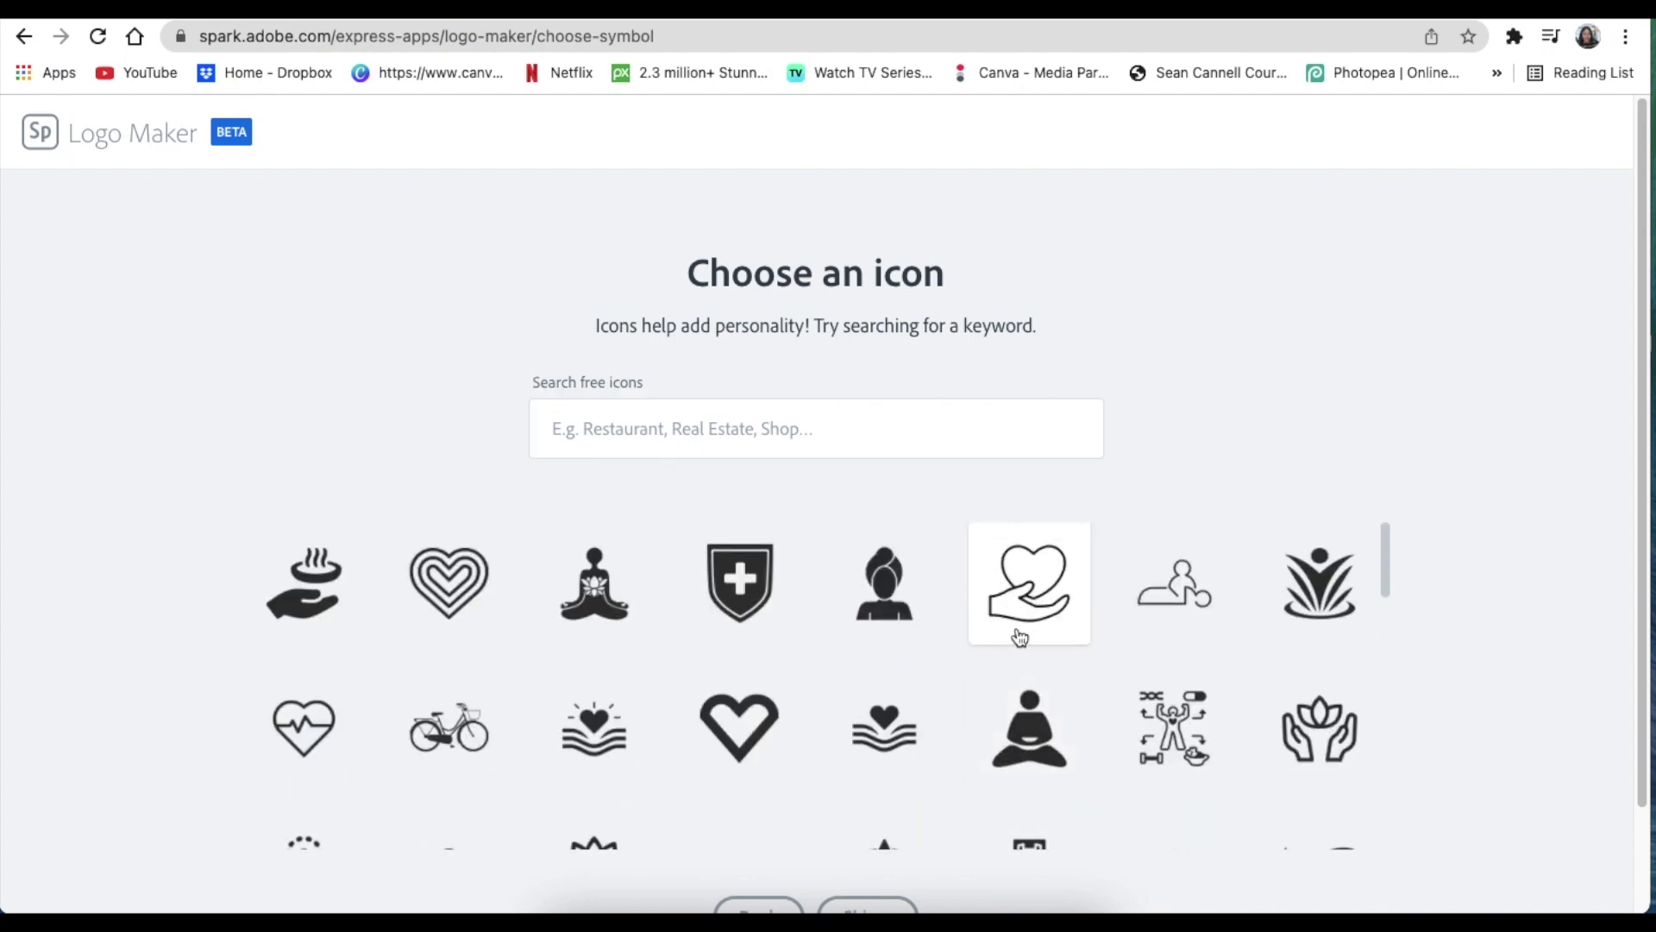
scroll(994, 661, "down", 3)
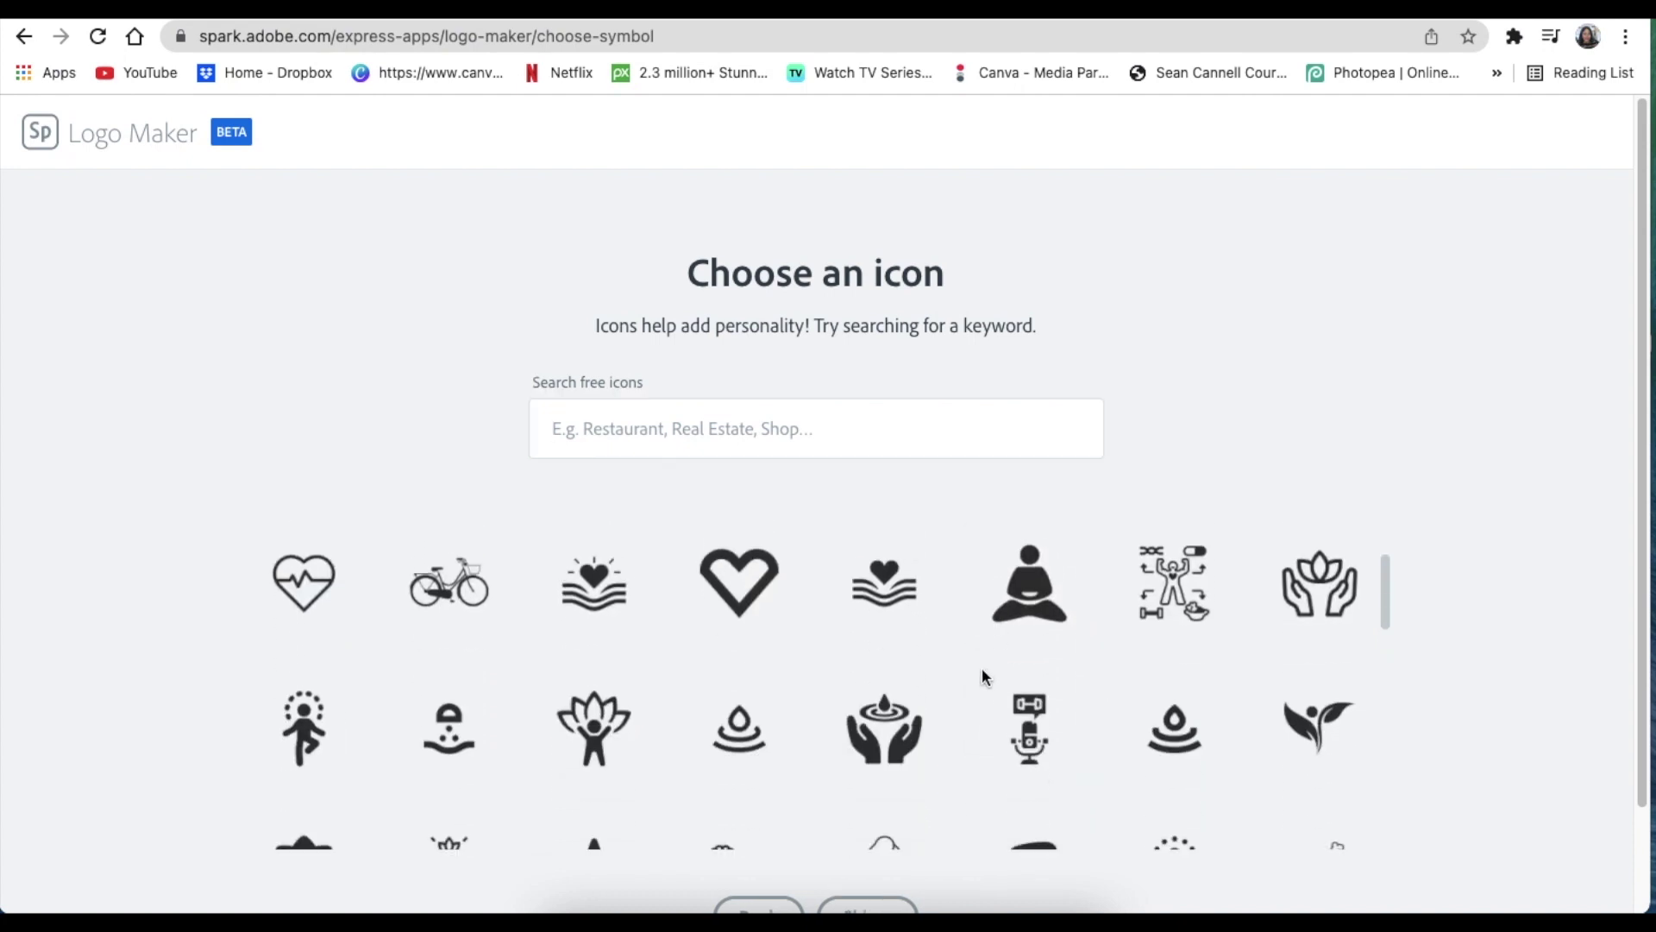
Generate logo designs from the chosen details and browse the results
left_click(864, 908)
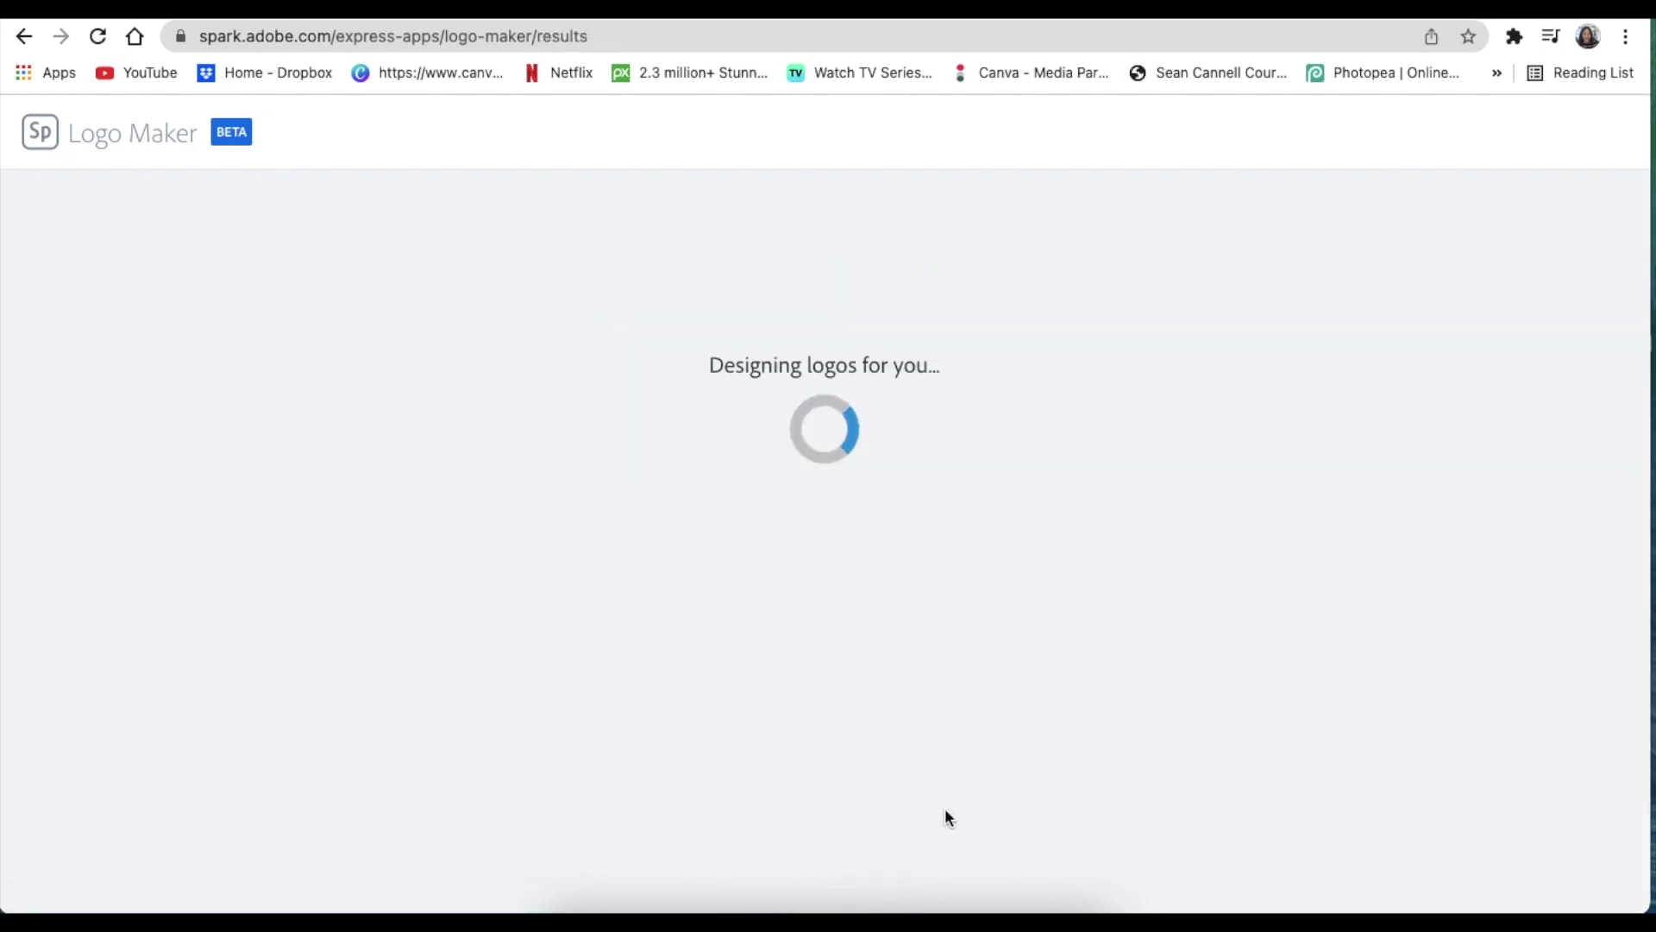
scroll(943, 815, "down", 5)
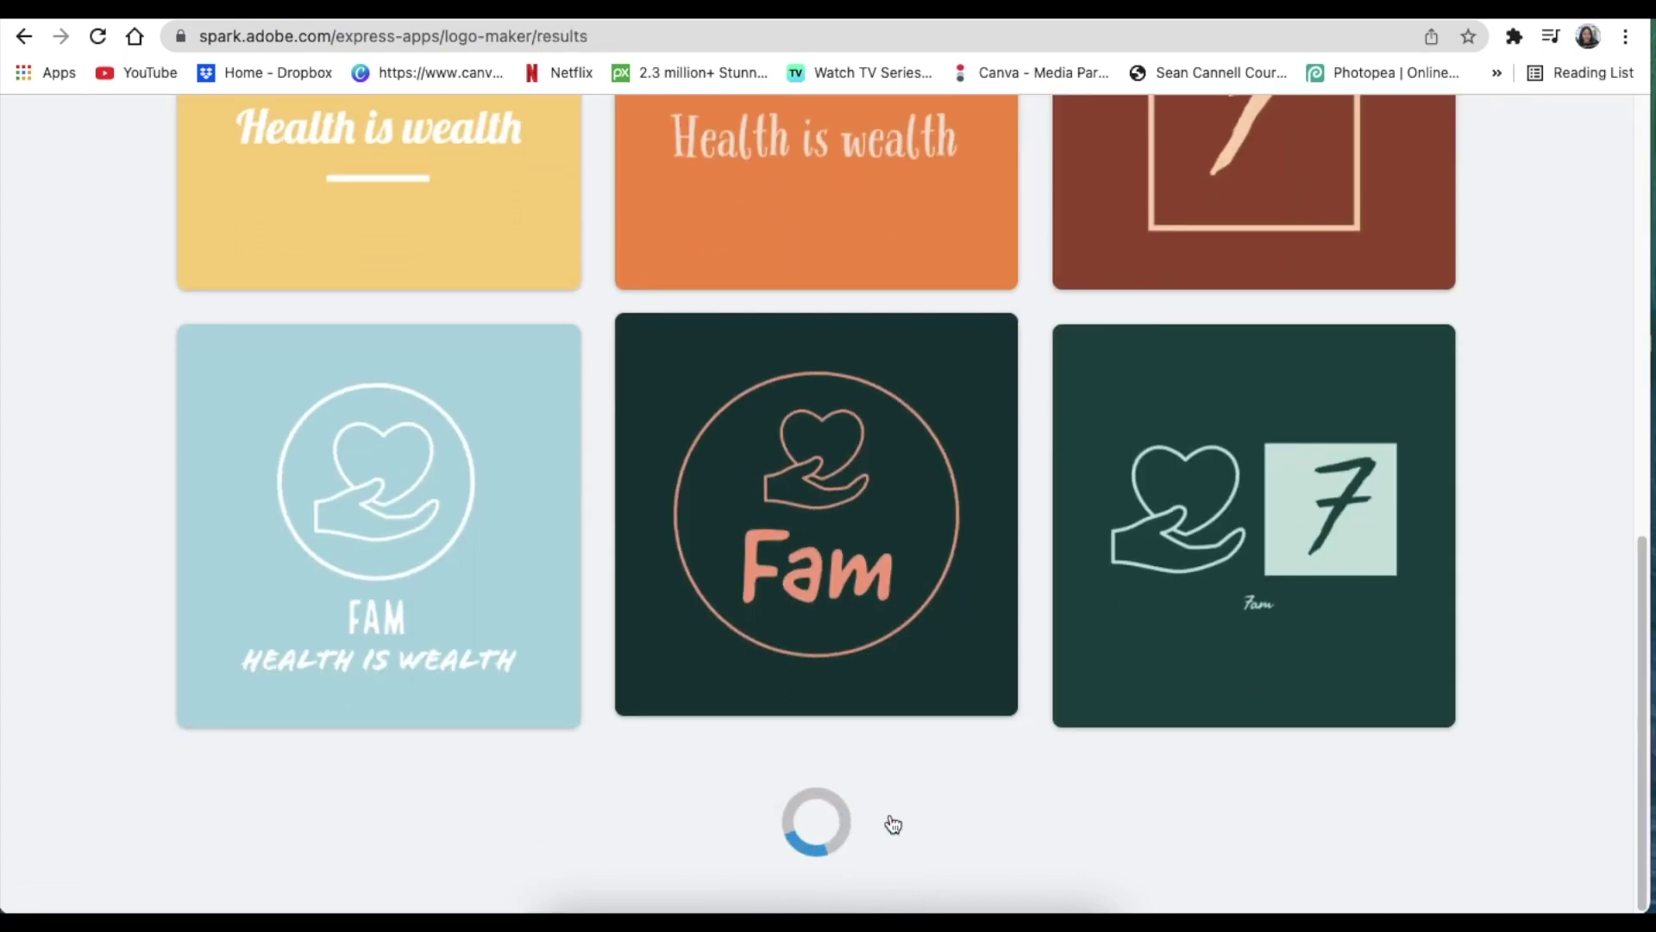
scroll(893, 824, "up", 3)
scroll(850, 713, "down", 4)
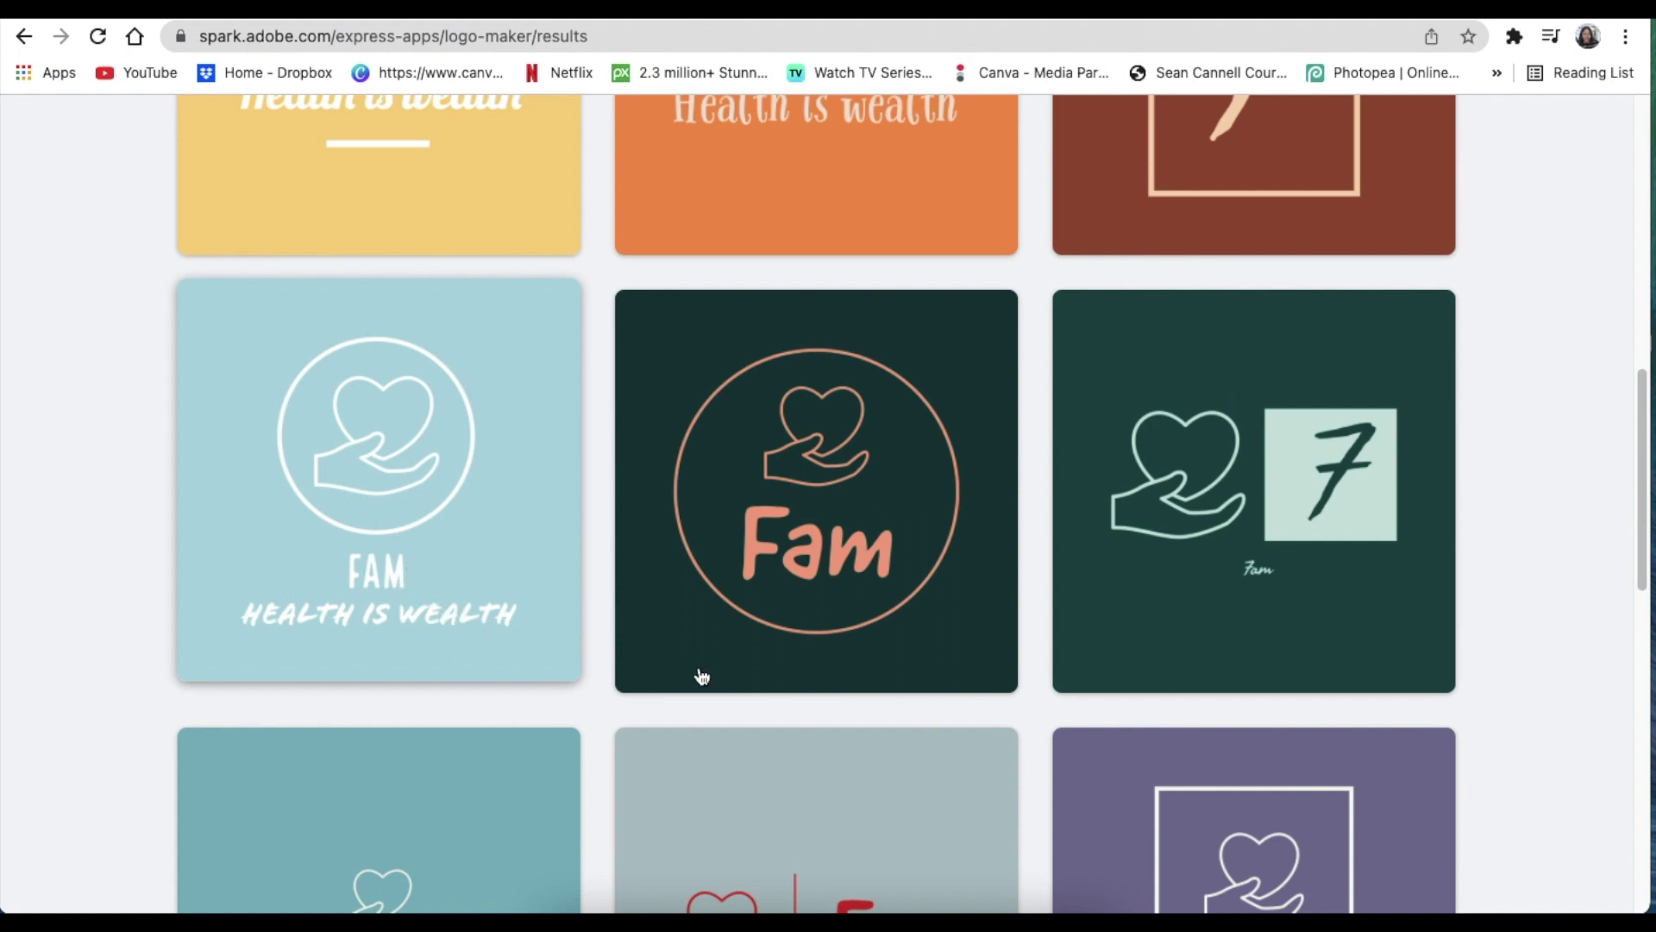
scroll(737, 687, "down", 6)
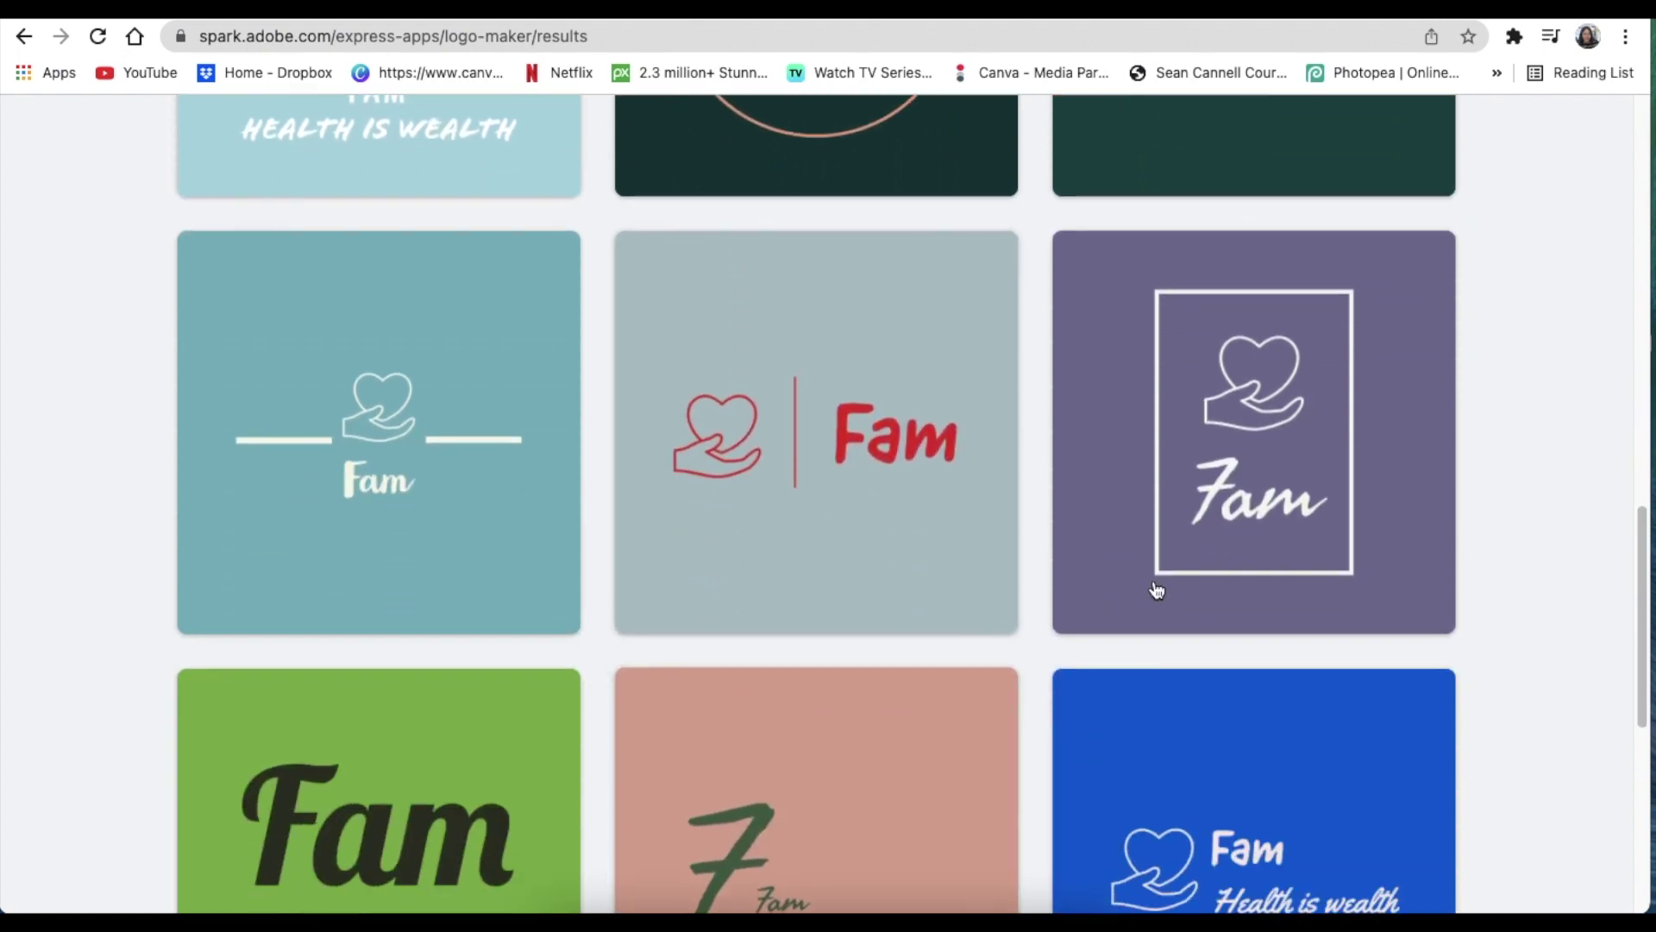
scroll(1186, 603, "down", 4)
scroll(1035, 647, "down", 4)
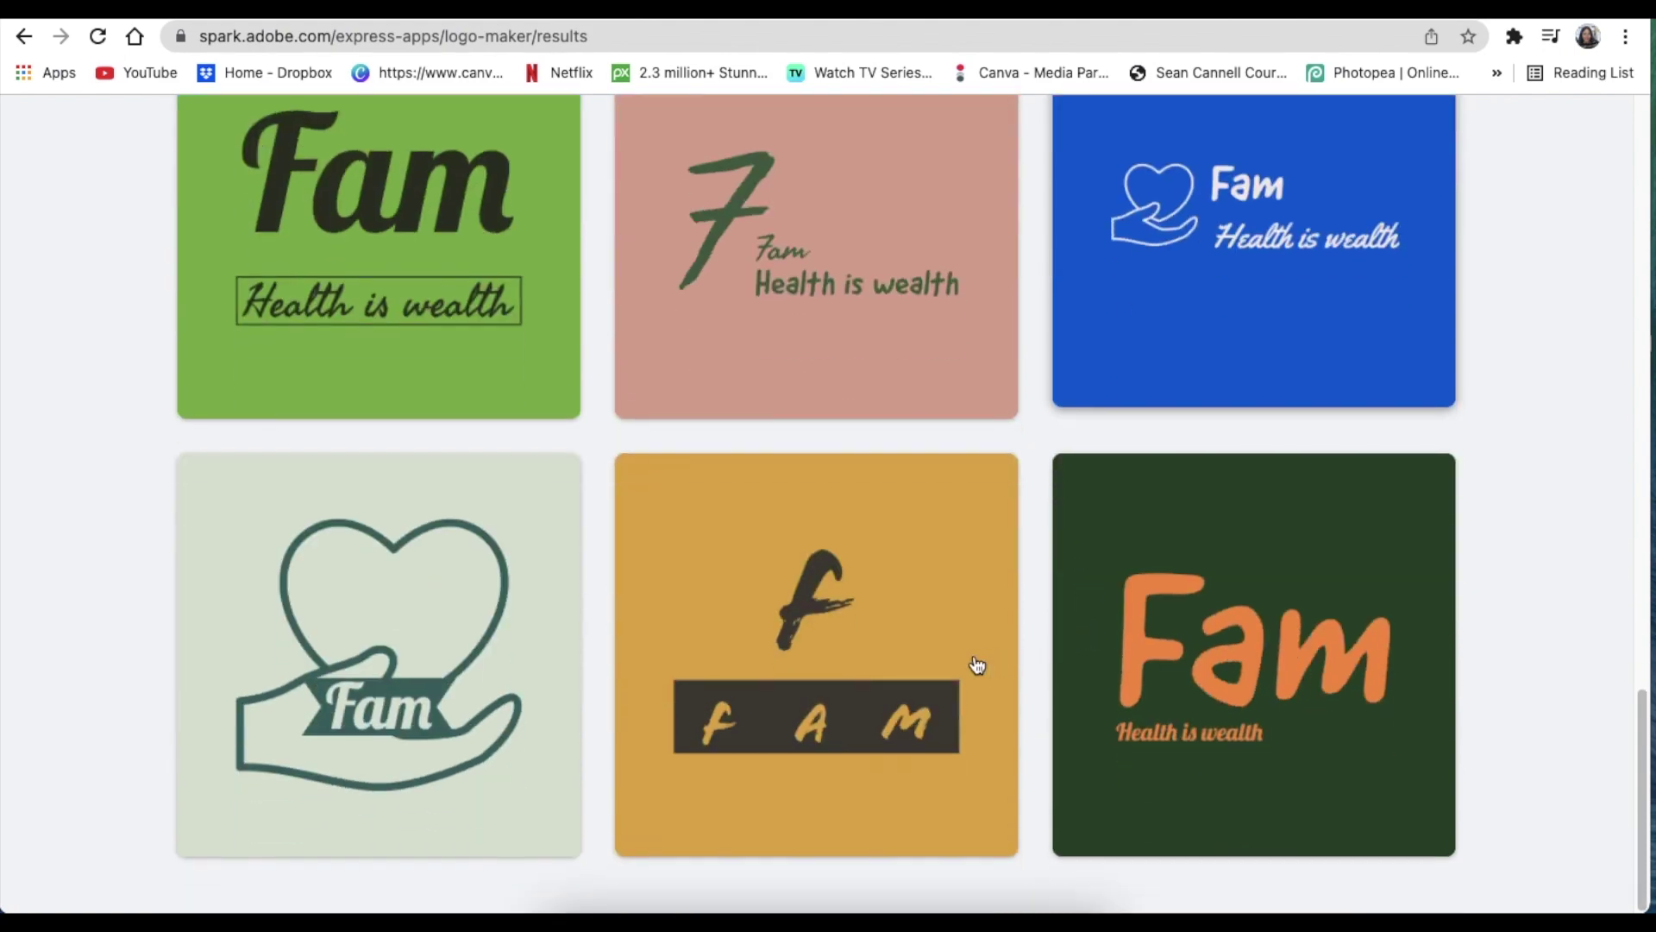
scroll(966, 681, "down", 6)
scroll(964, 678, "up", 1)
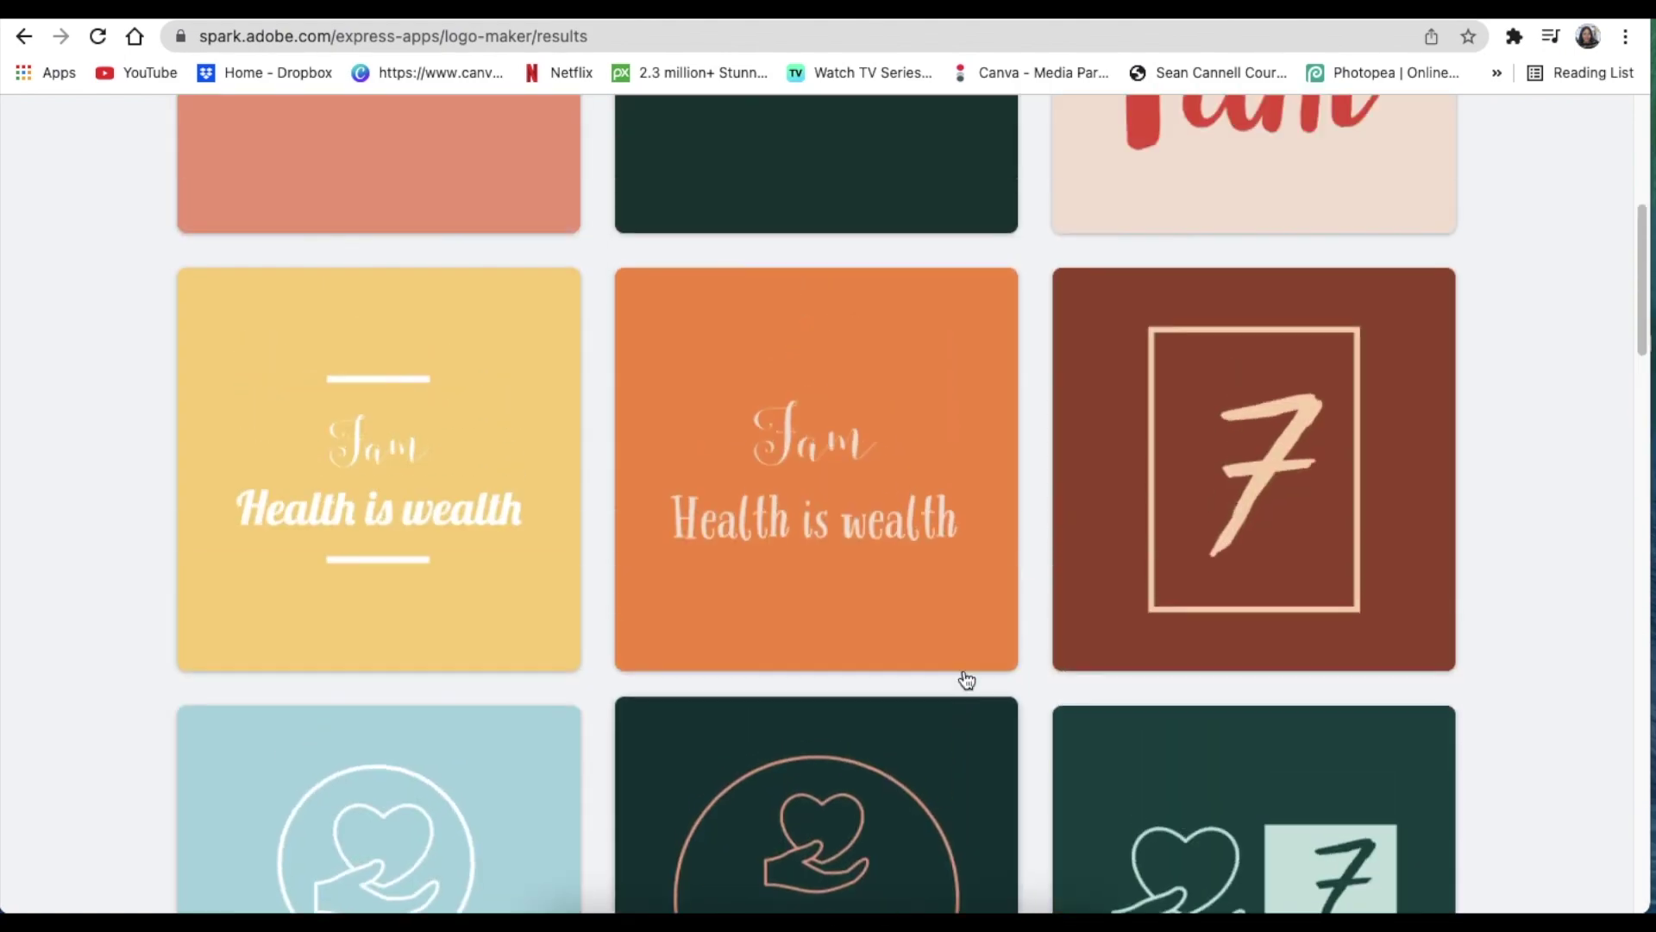
scroll(964, 678, "down", 5)
scroll(965, 676, "up", 15)
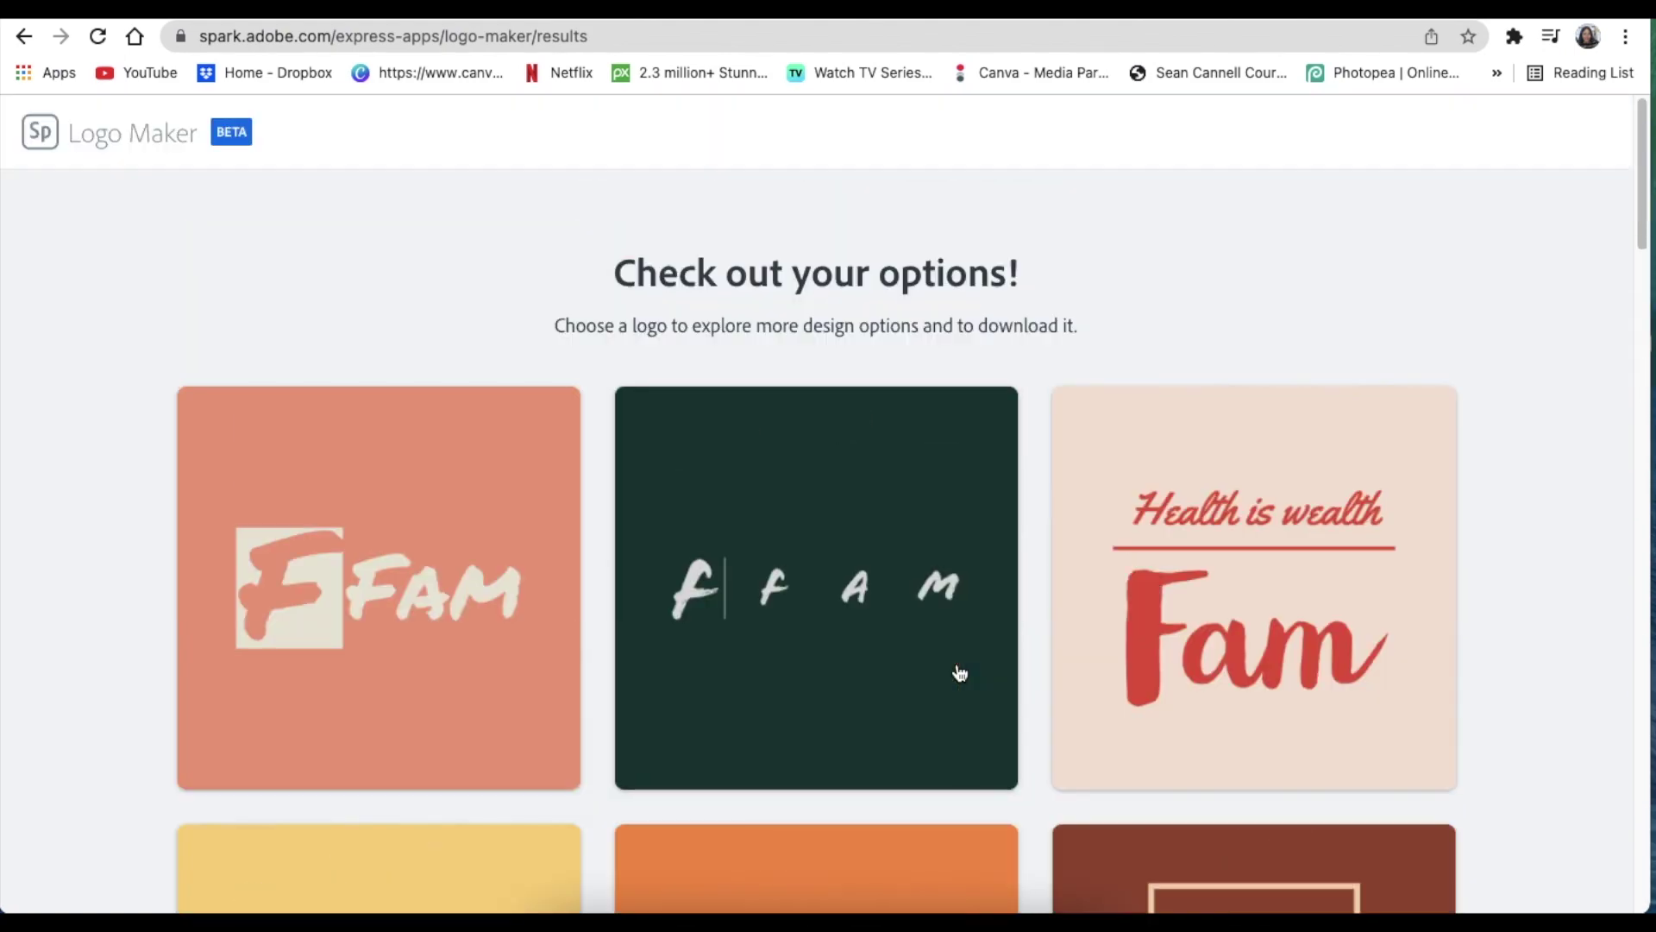
scroll(960, 671, "down", 20)
scroll(959, 673, "down", 20)
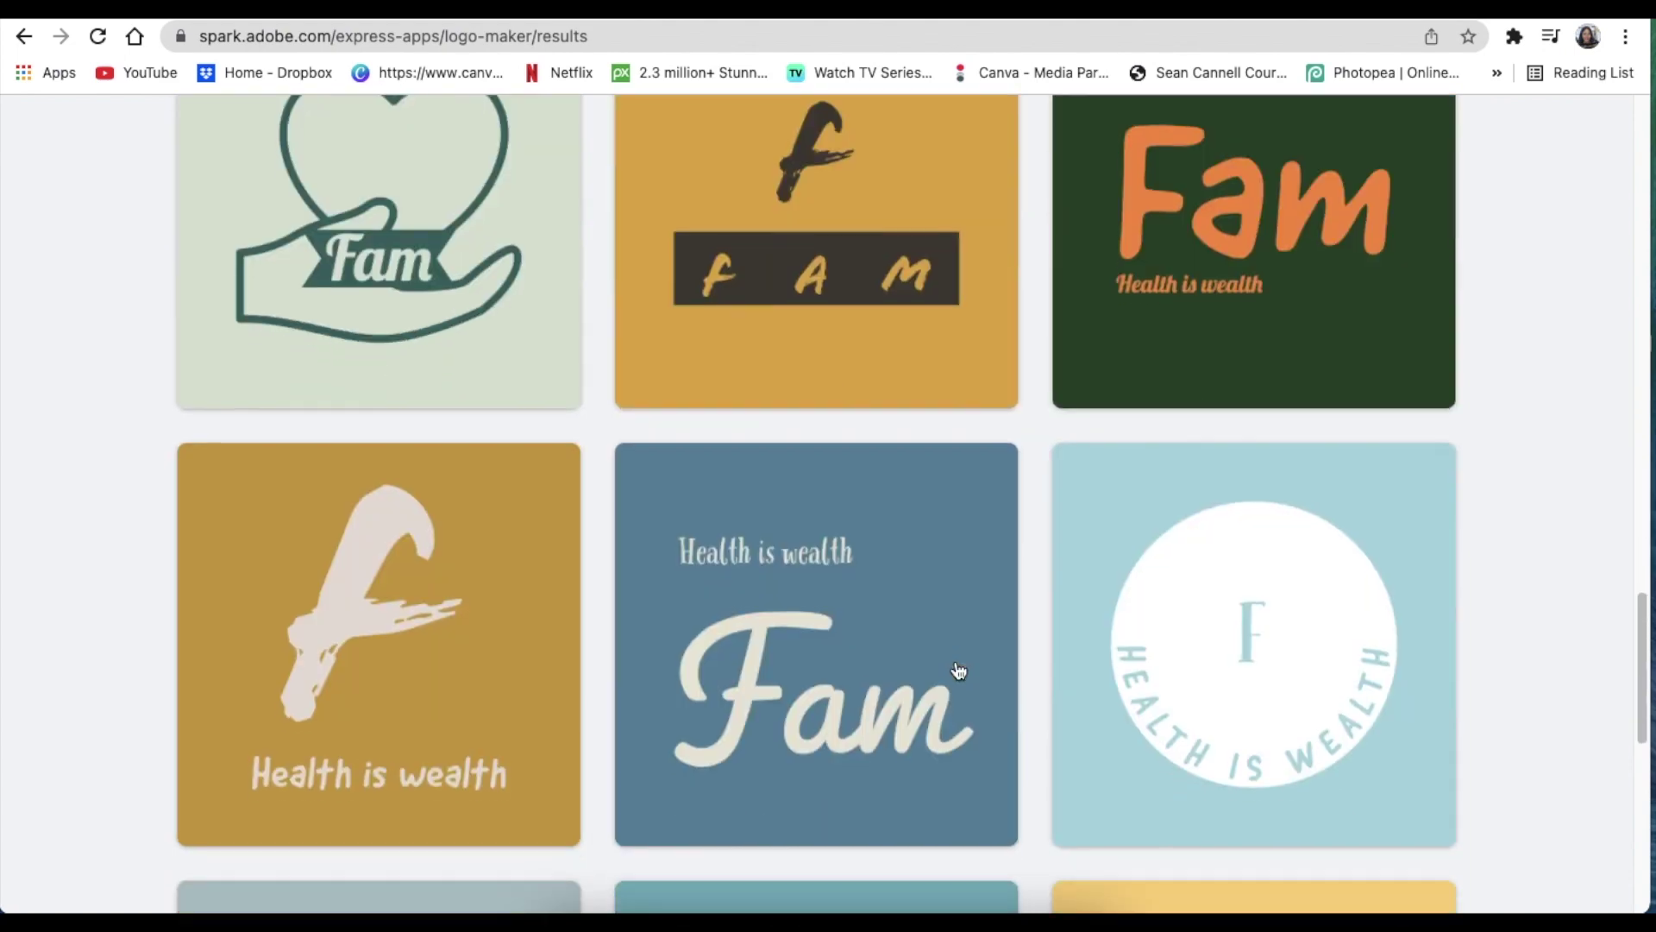
scroll(958, 685, "down", 15)
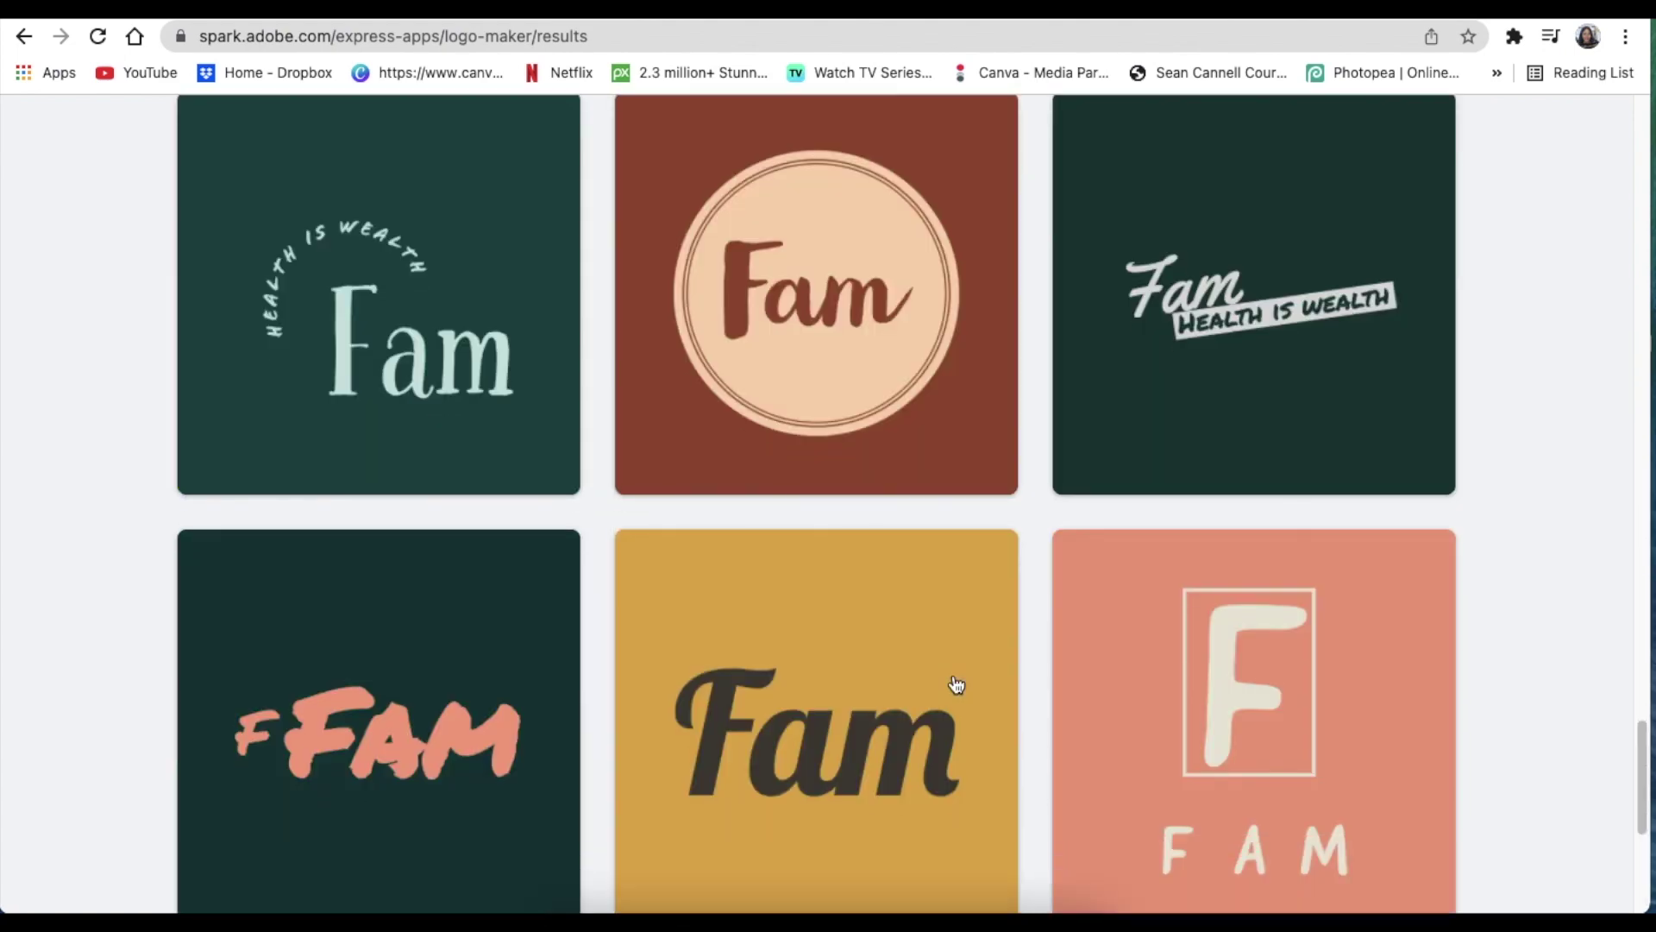
scroll(956, 684, "down", 10)
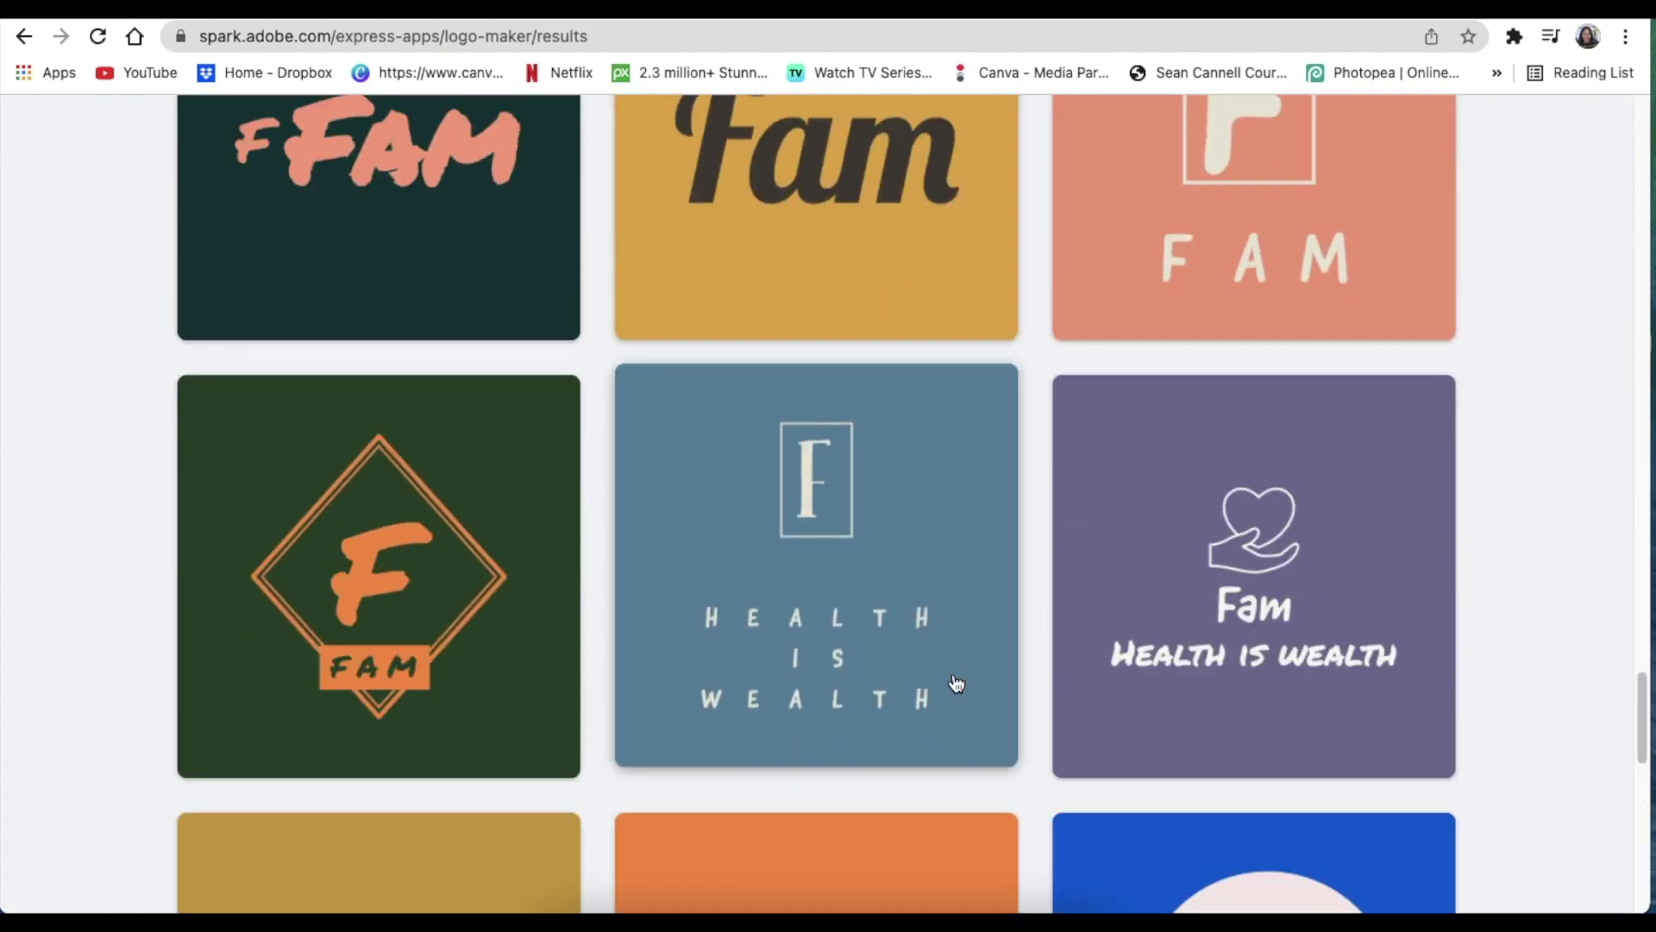
scroll(954, 681, "down", 15)
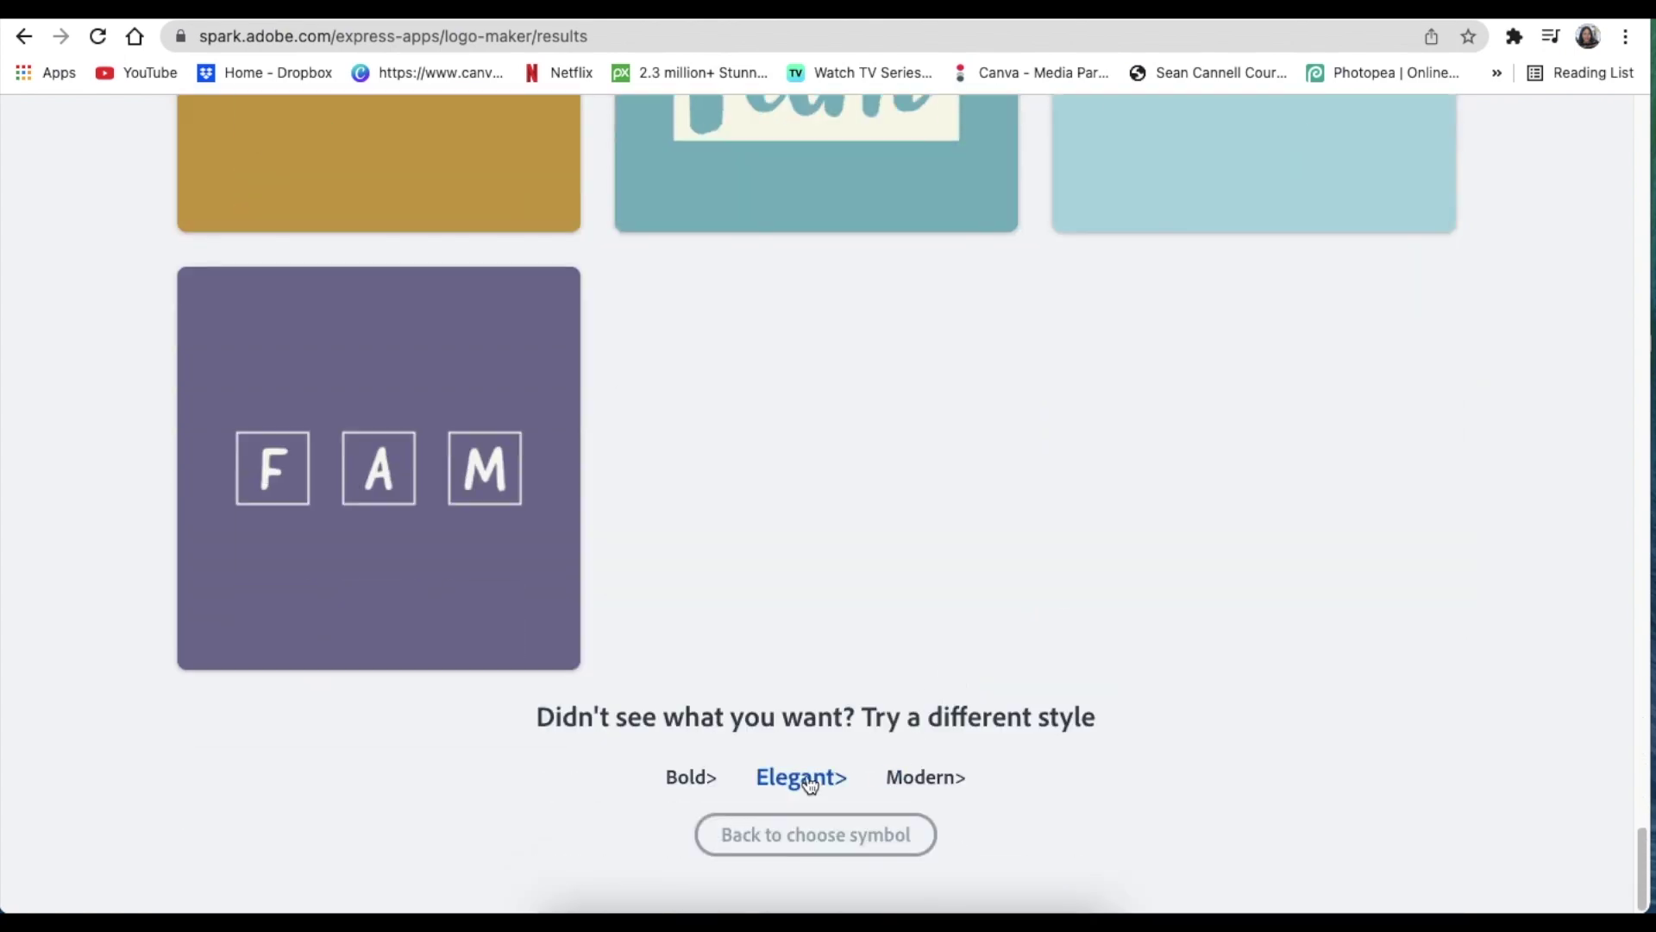
Switch to Elegant style and pick the heart-in-hand Fam design
left_click(802, 779)
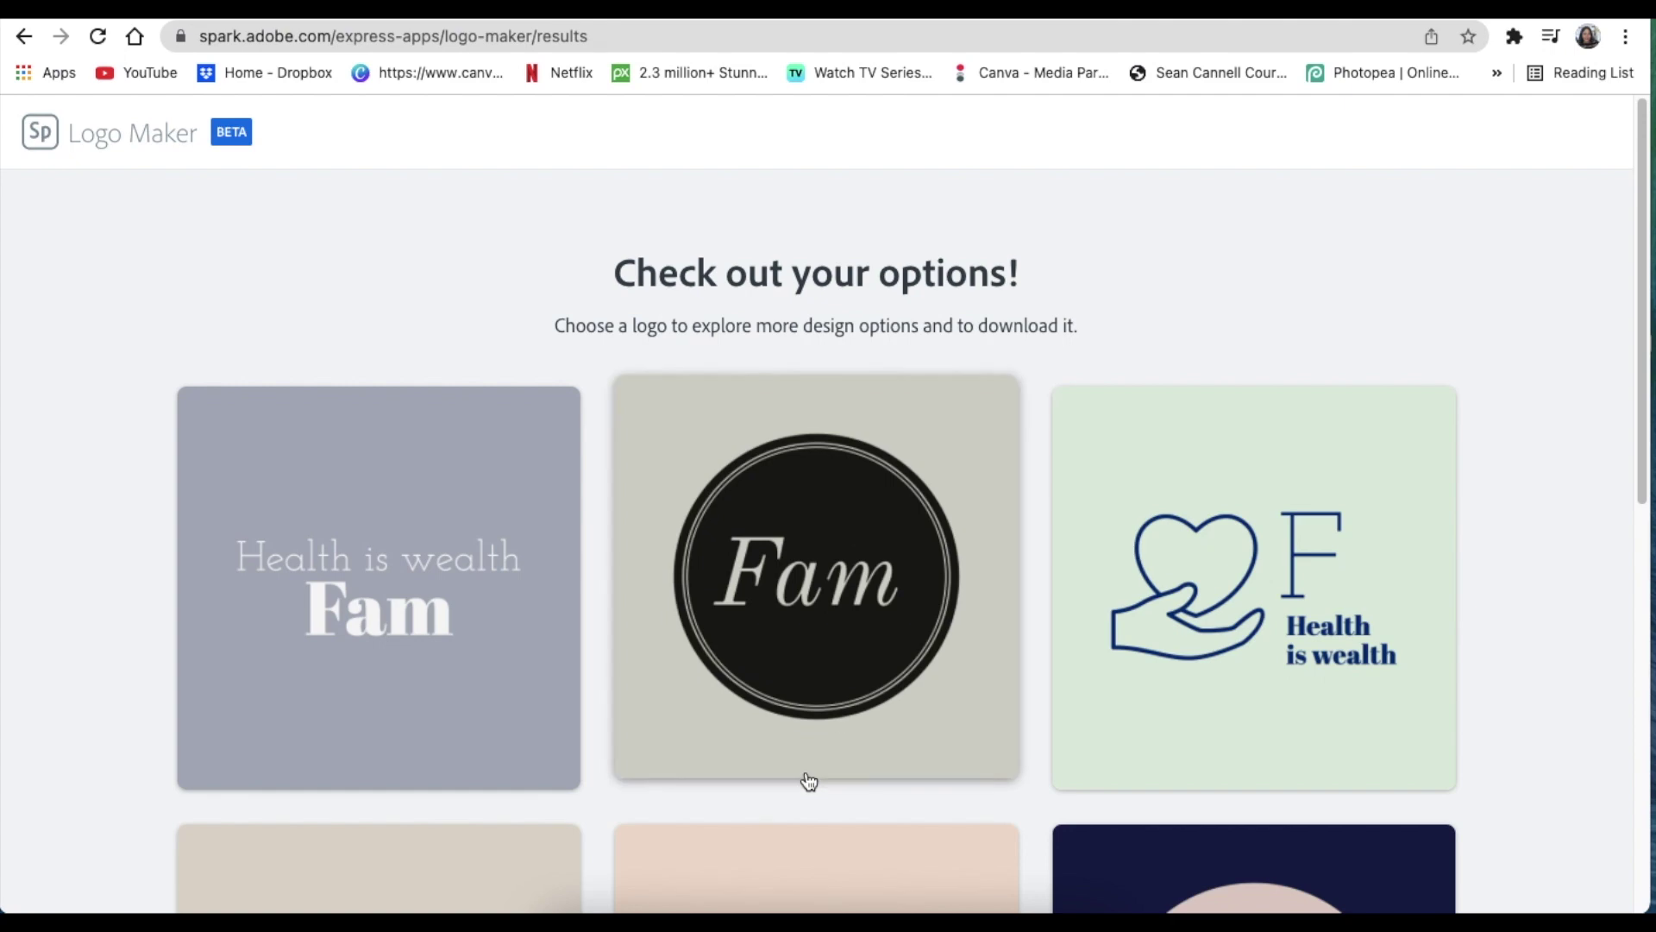
scroll(808, 782, "down", 9)
scroll(809, 778, "down", 15)
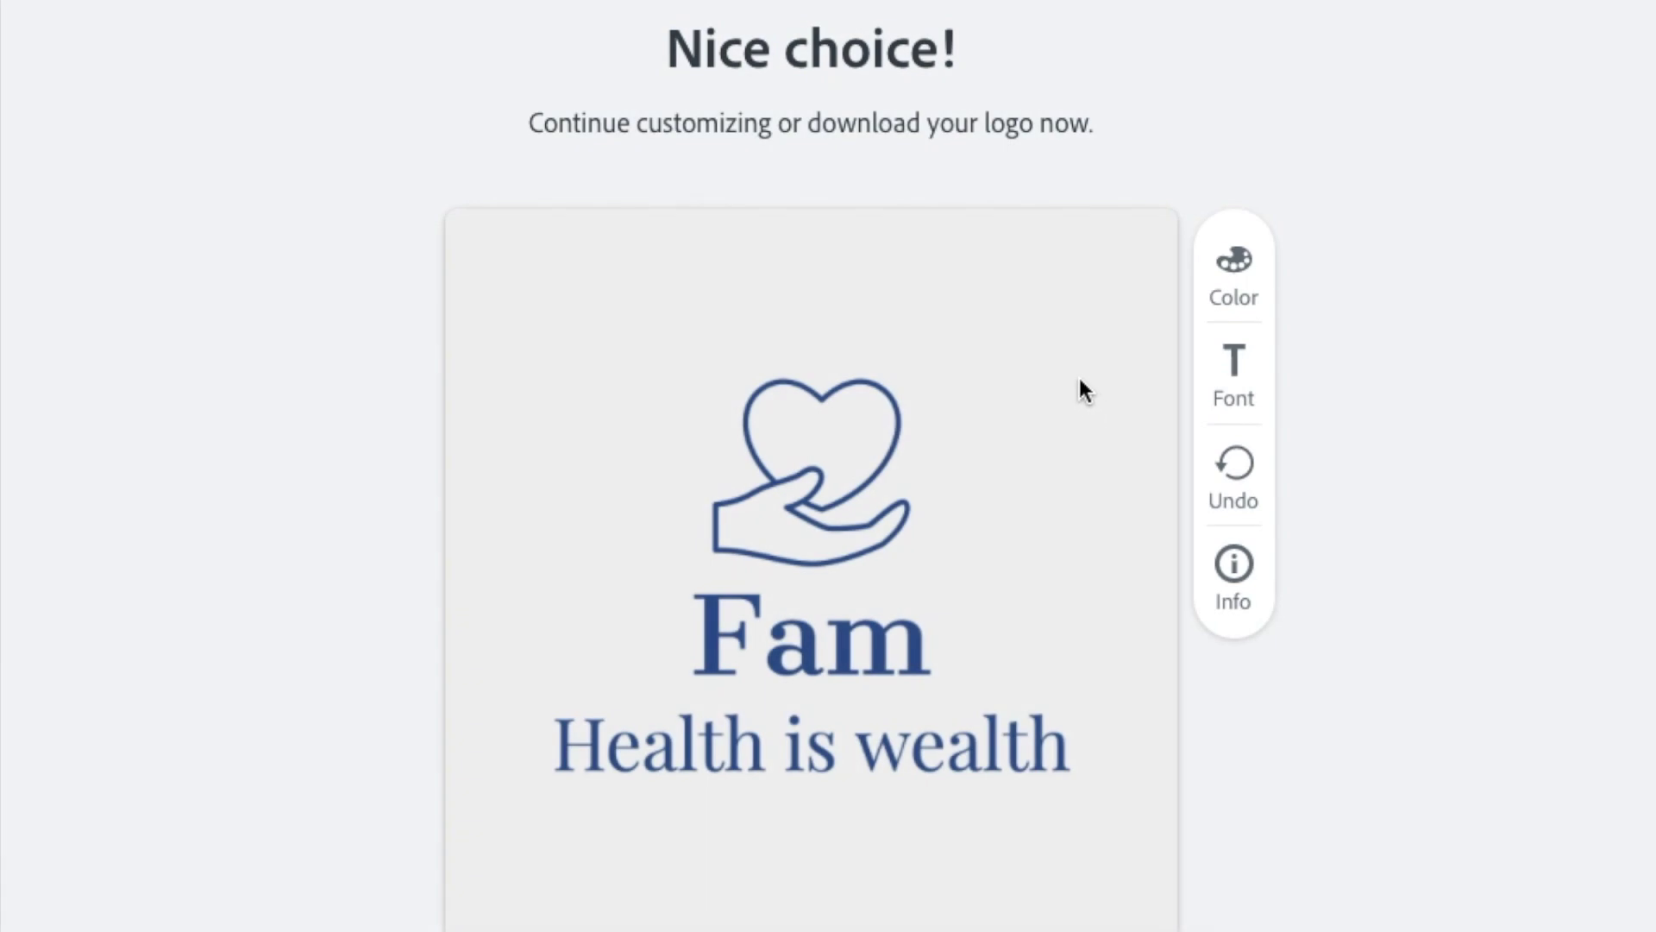
Cycle colour schemes until the logo has a blush pink background with dark green art
left_click(1243, 275)
left_click(1242, 275)
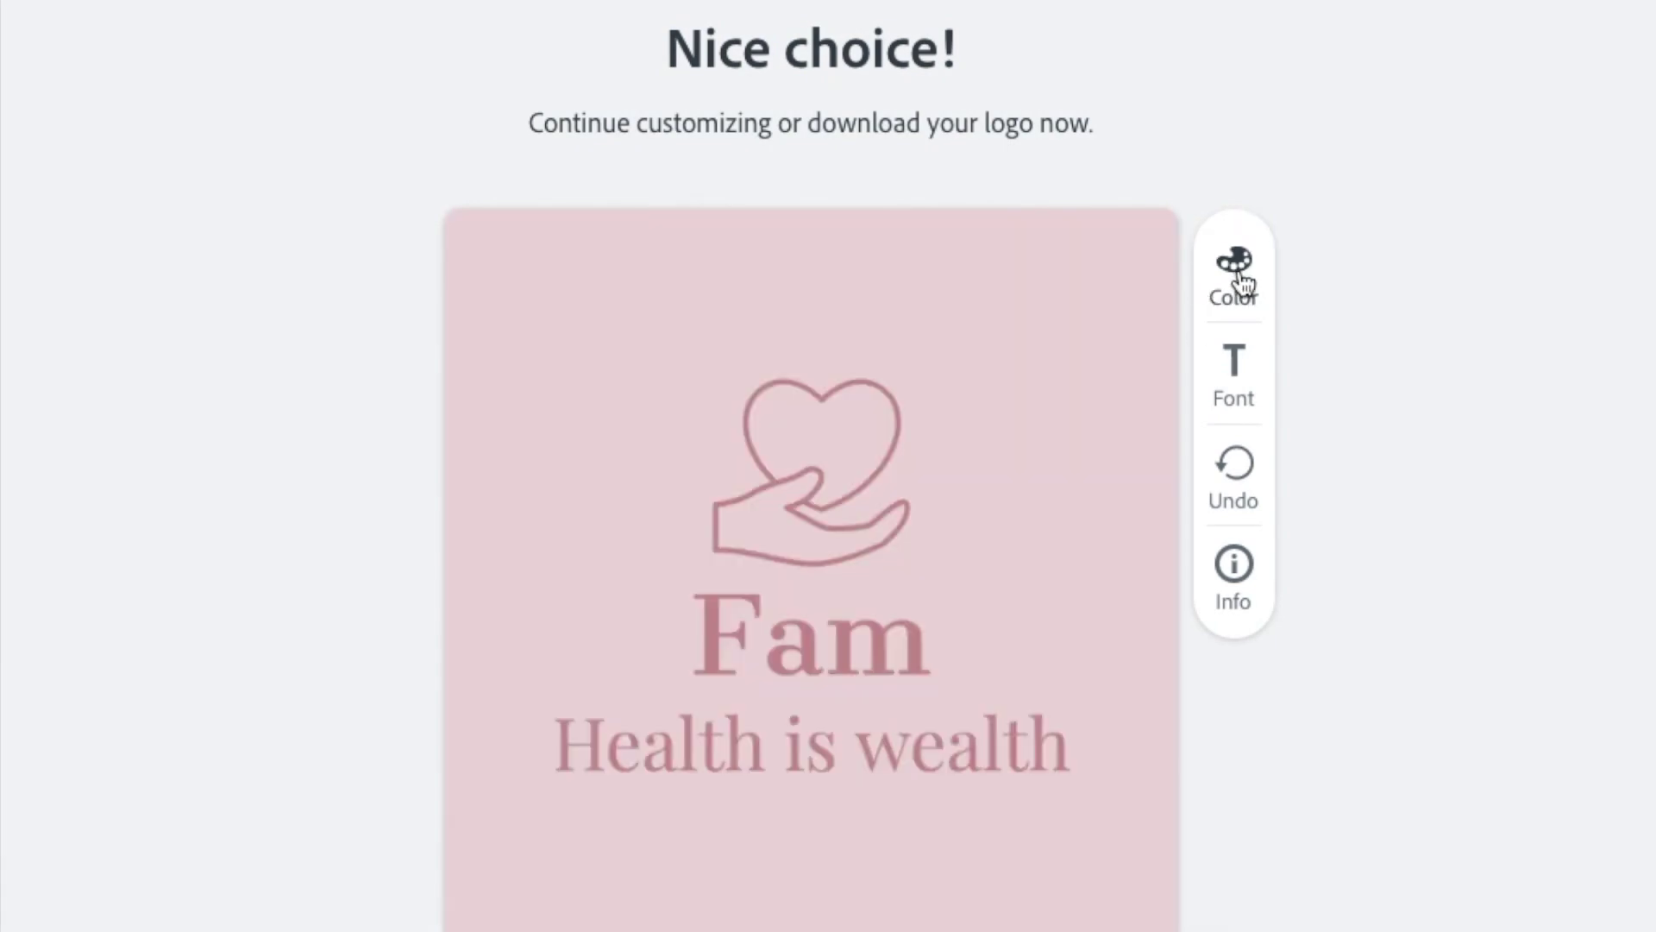
left_click(1242, 274)
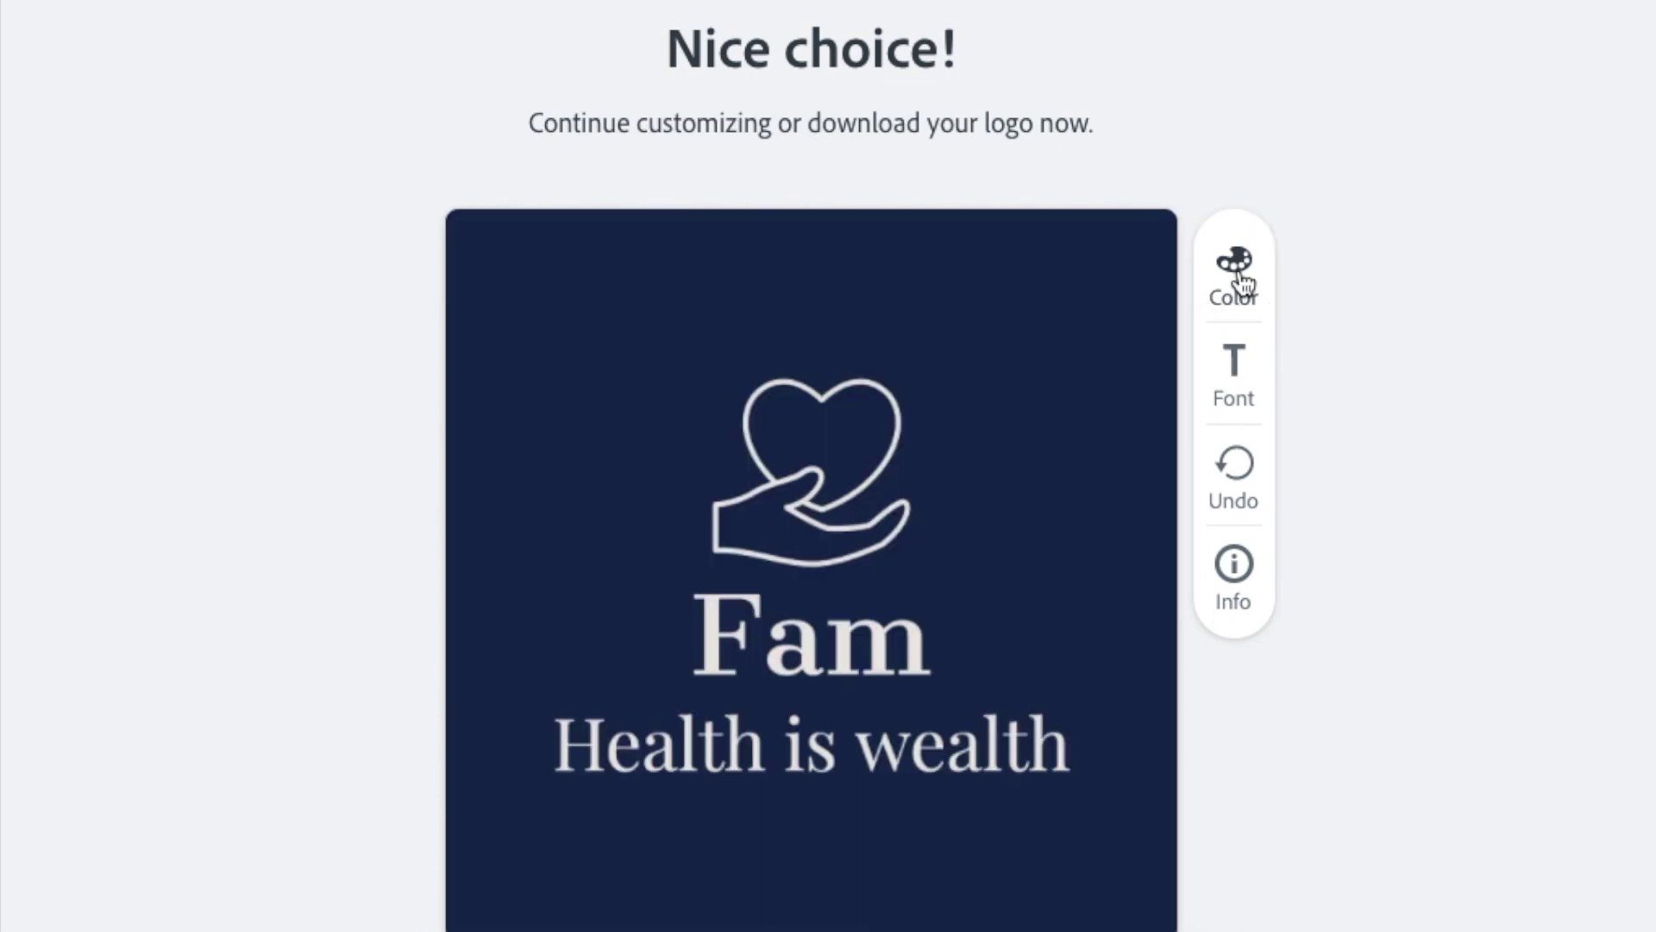
left_click(1243, 274)
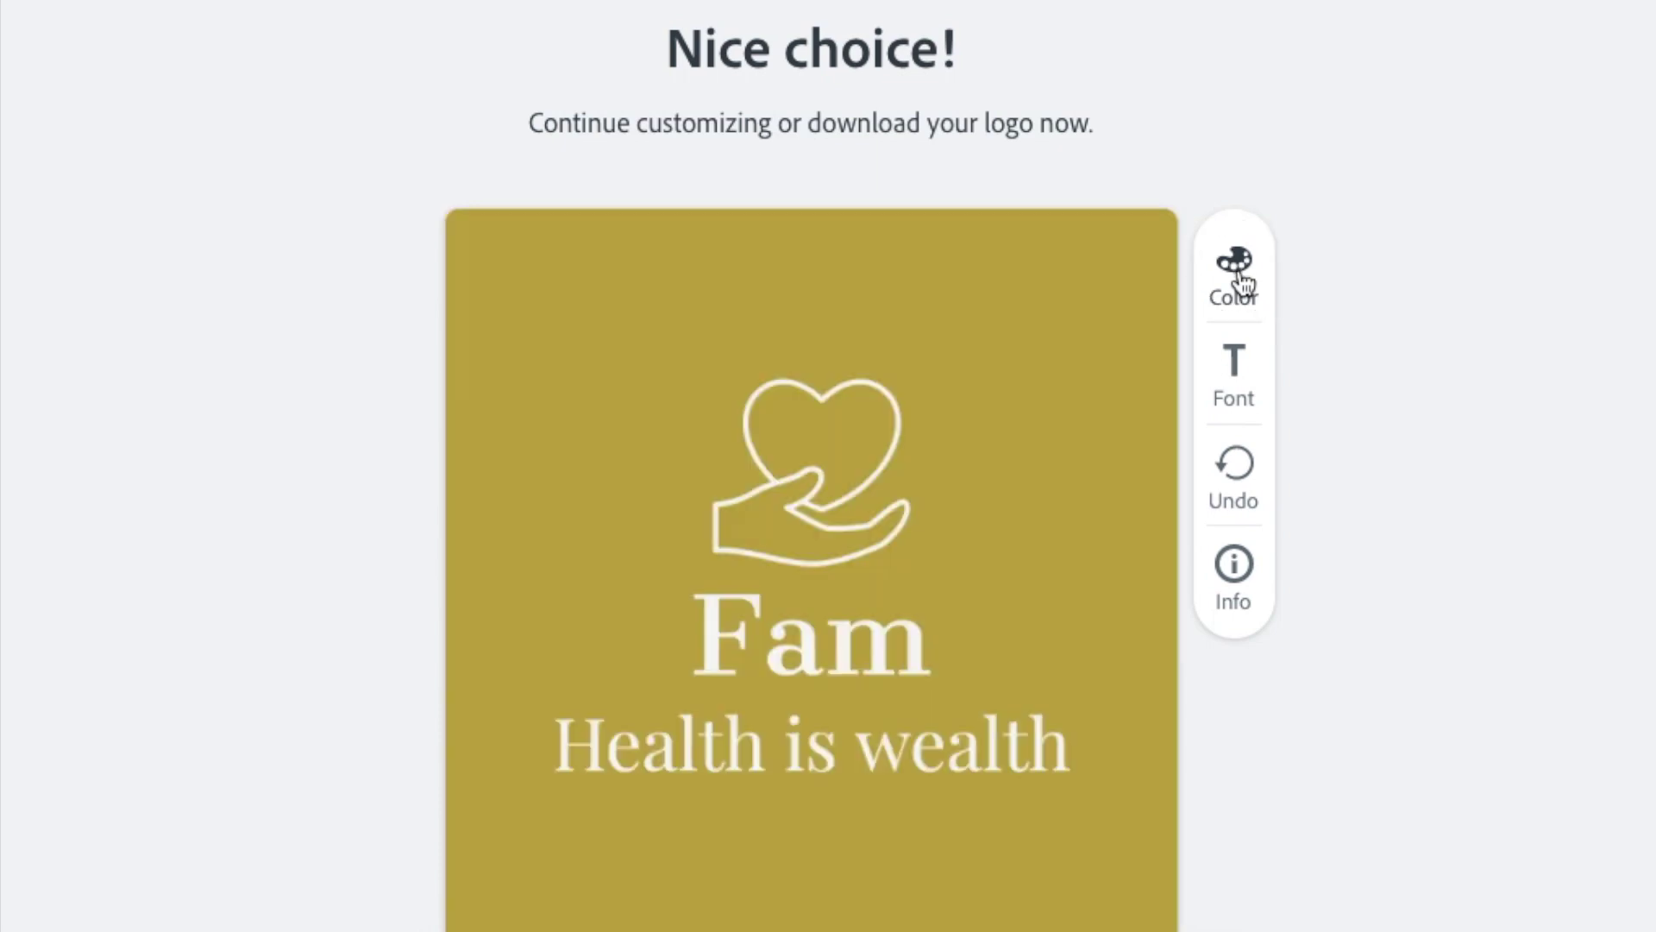
left_click(1243, 274)
left_click(1242, 275)
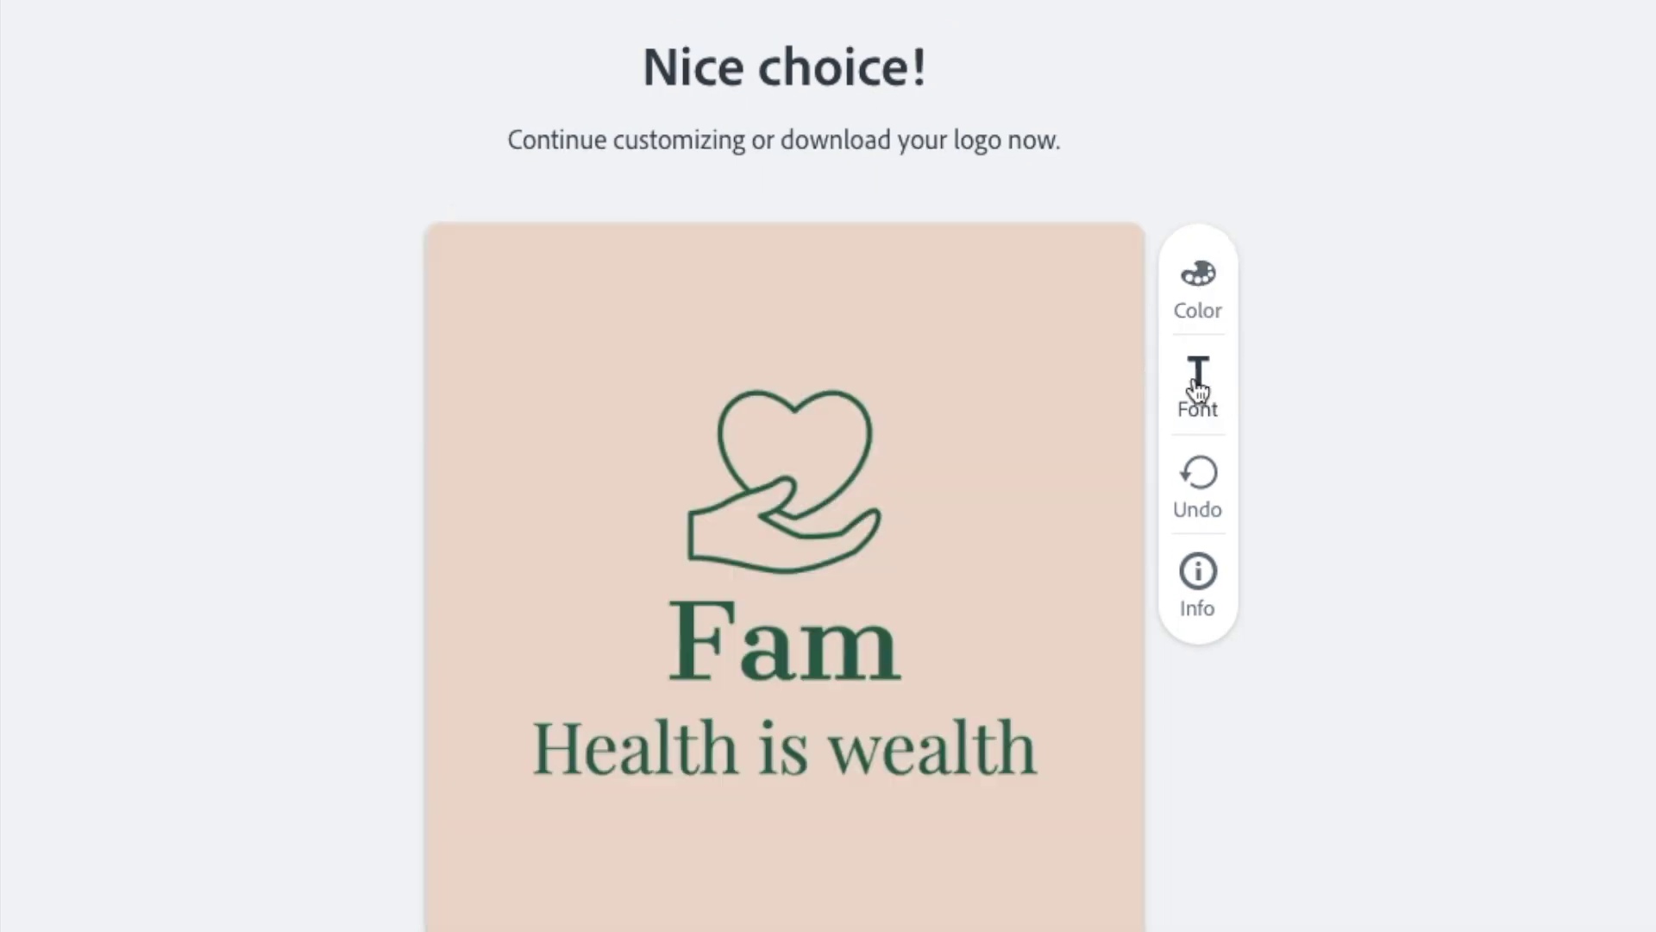
left_click(1198, 384)
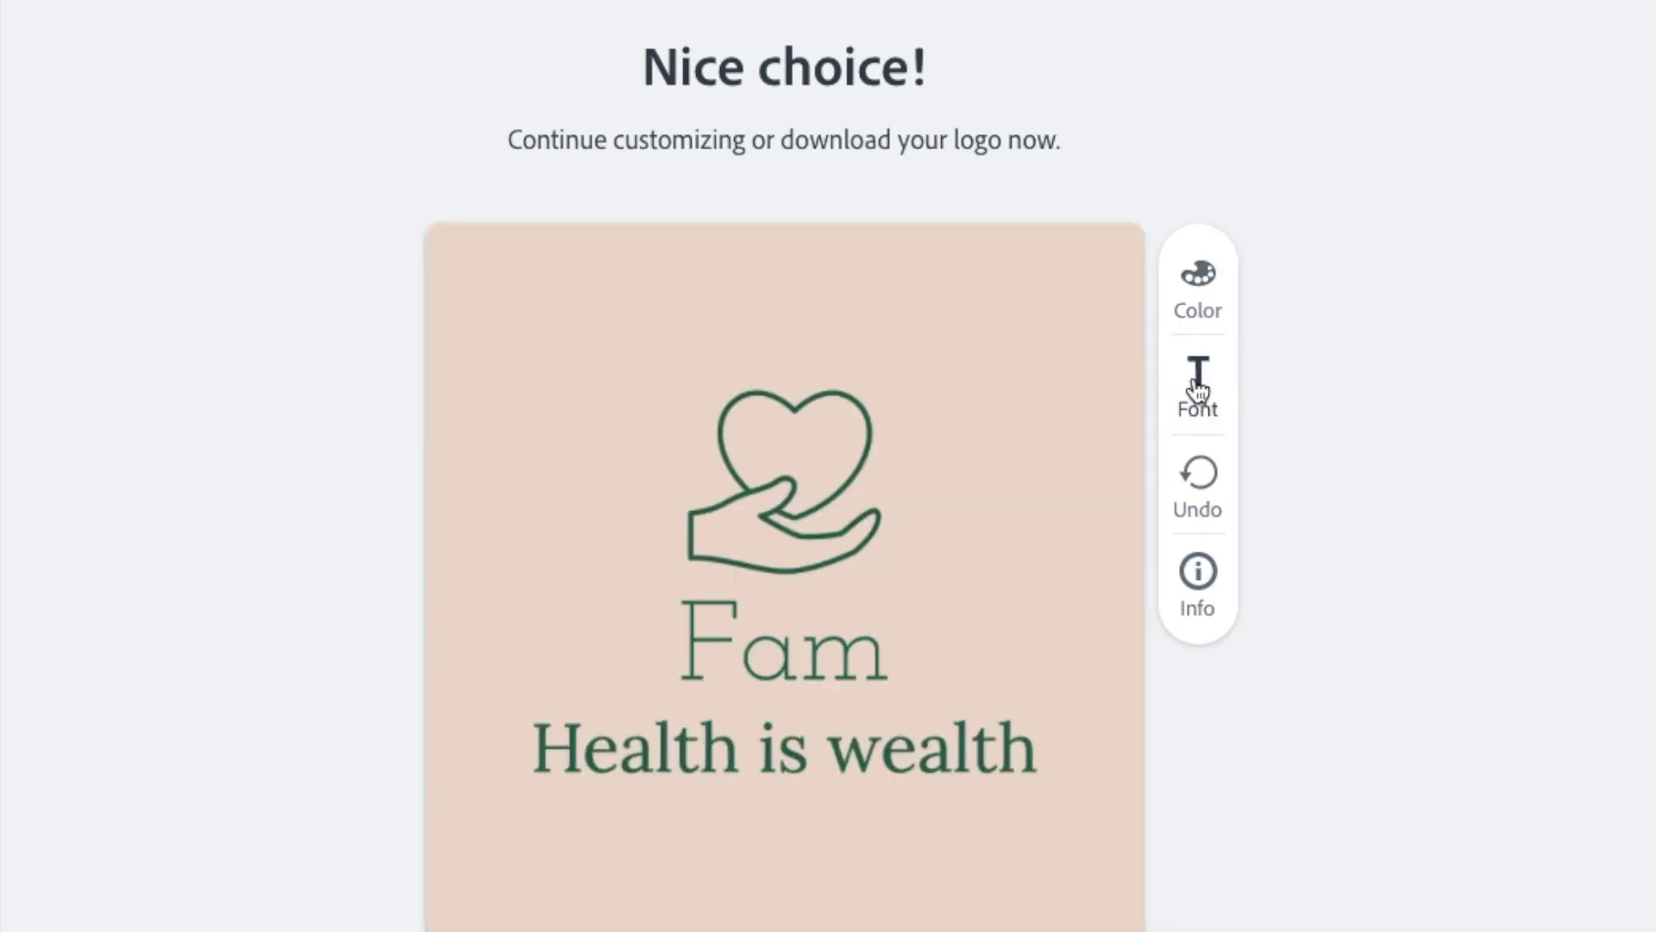
Cycle font pairings until Fam is bold with a thin tagline
left_click(1198, 384)
left_click(1198, 386)
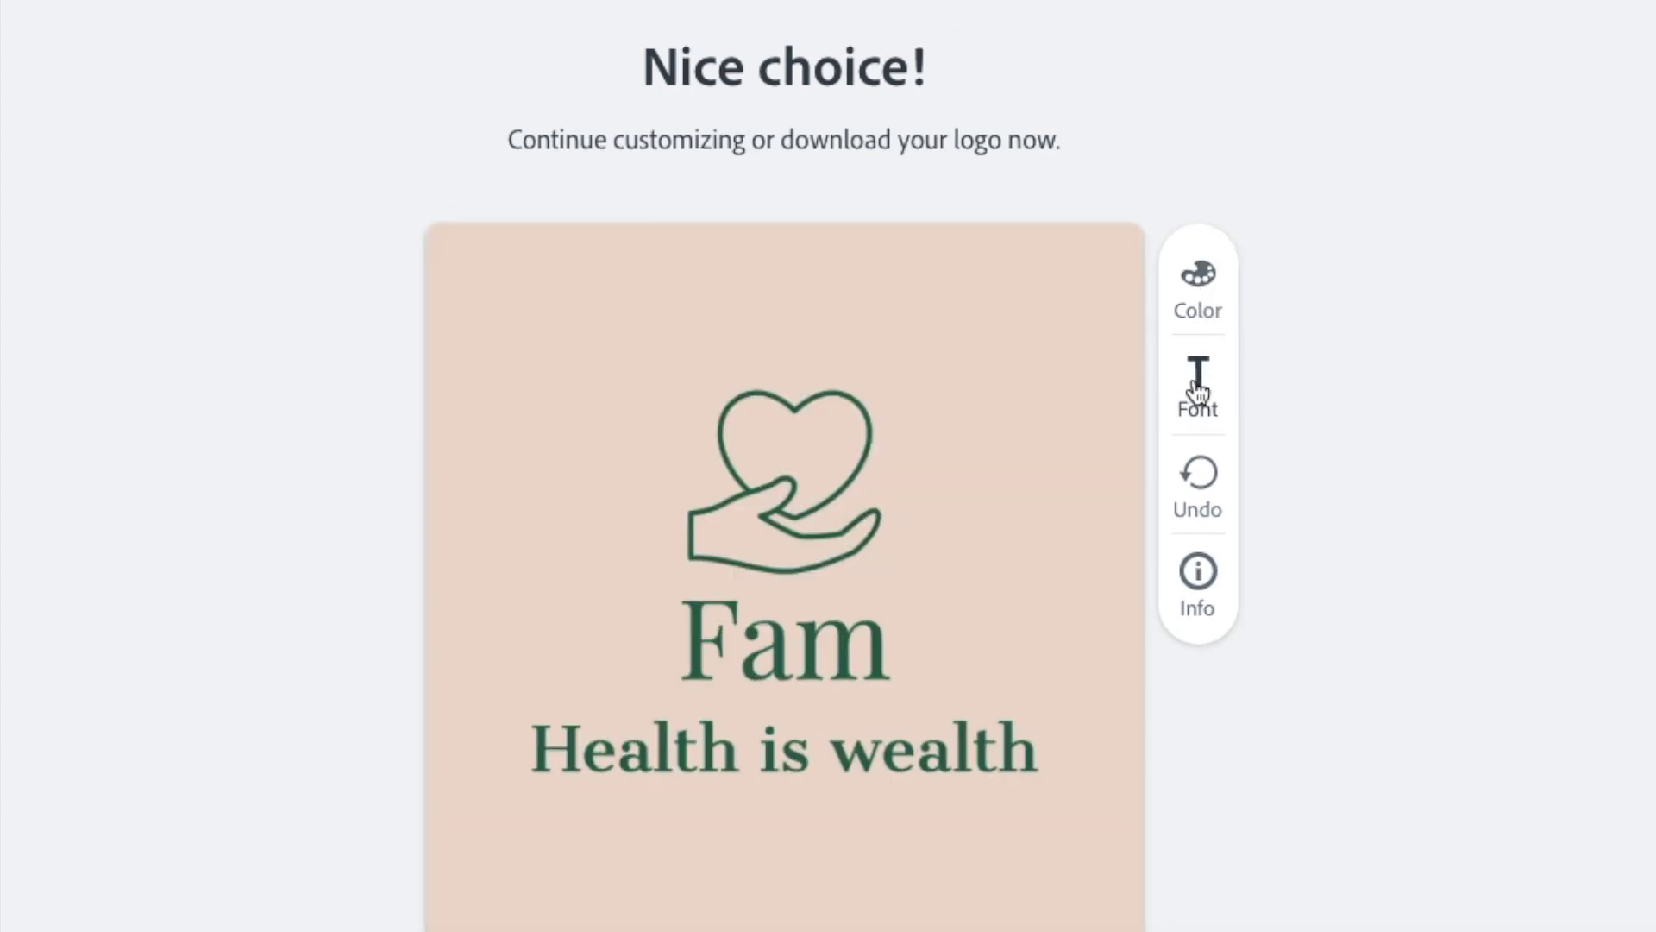
left_click(1198, 387)
left_click(1198, 387)
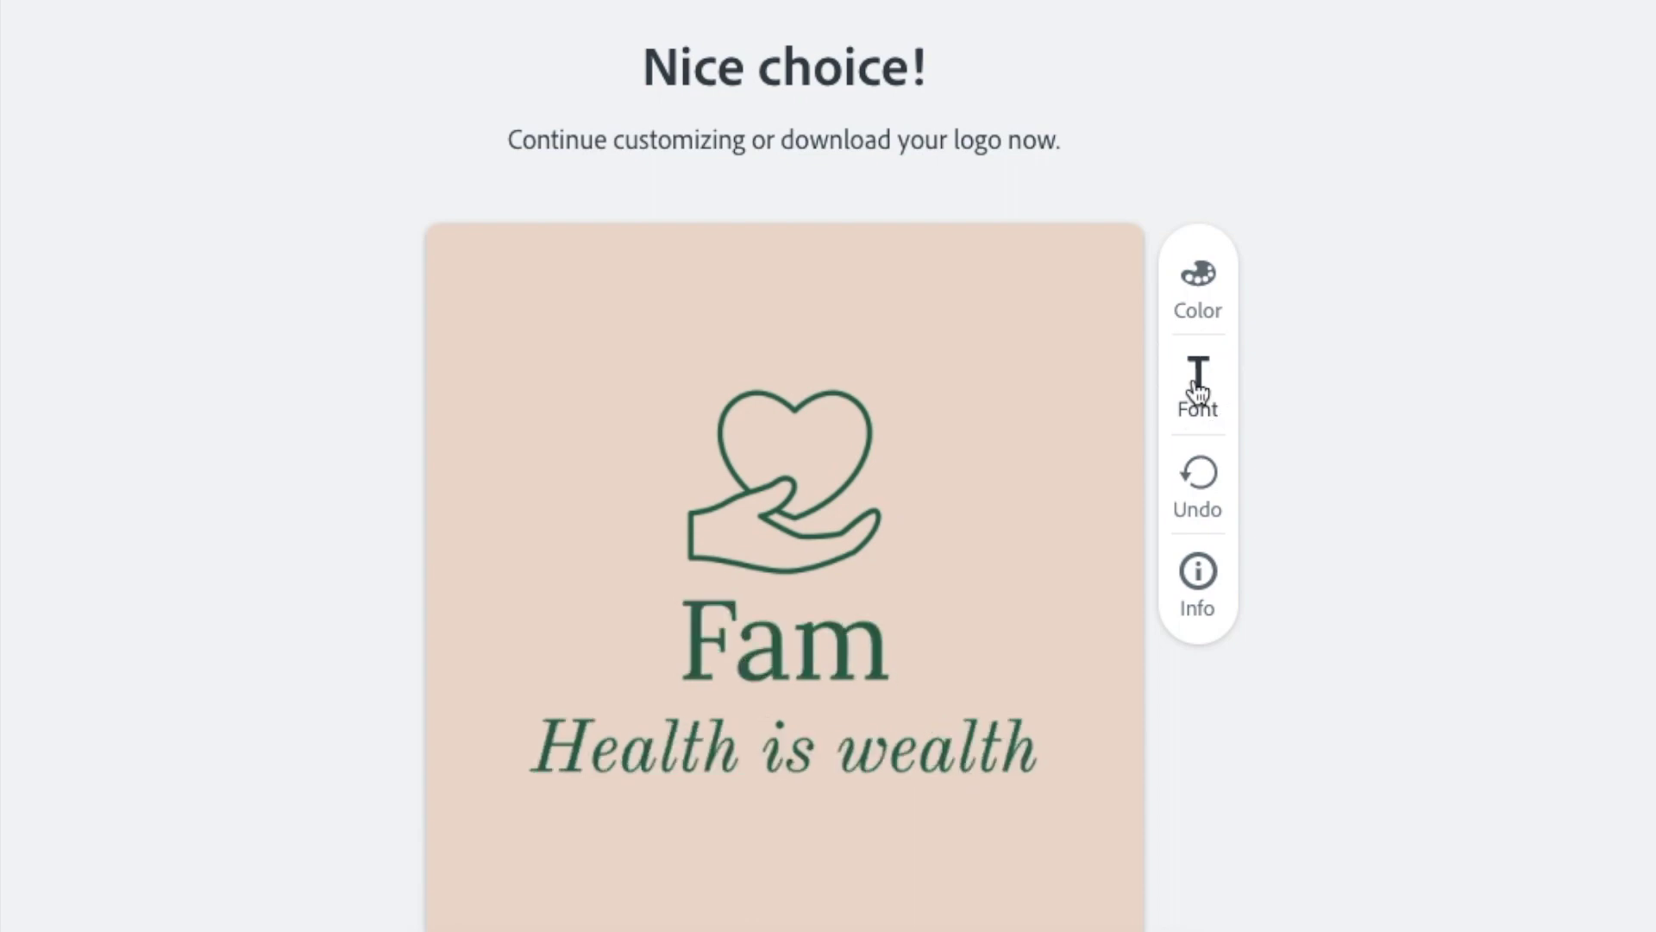
left_click(1199, 386)
left_click(1198, 386)
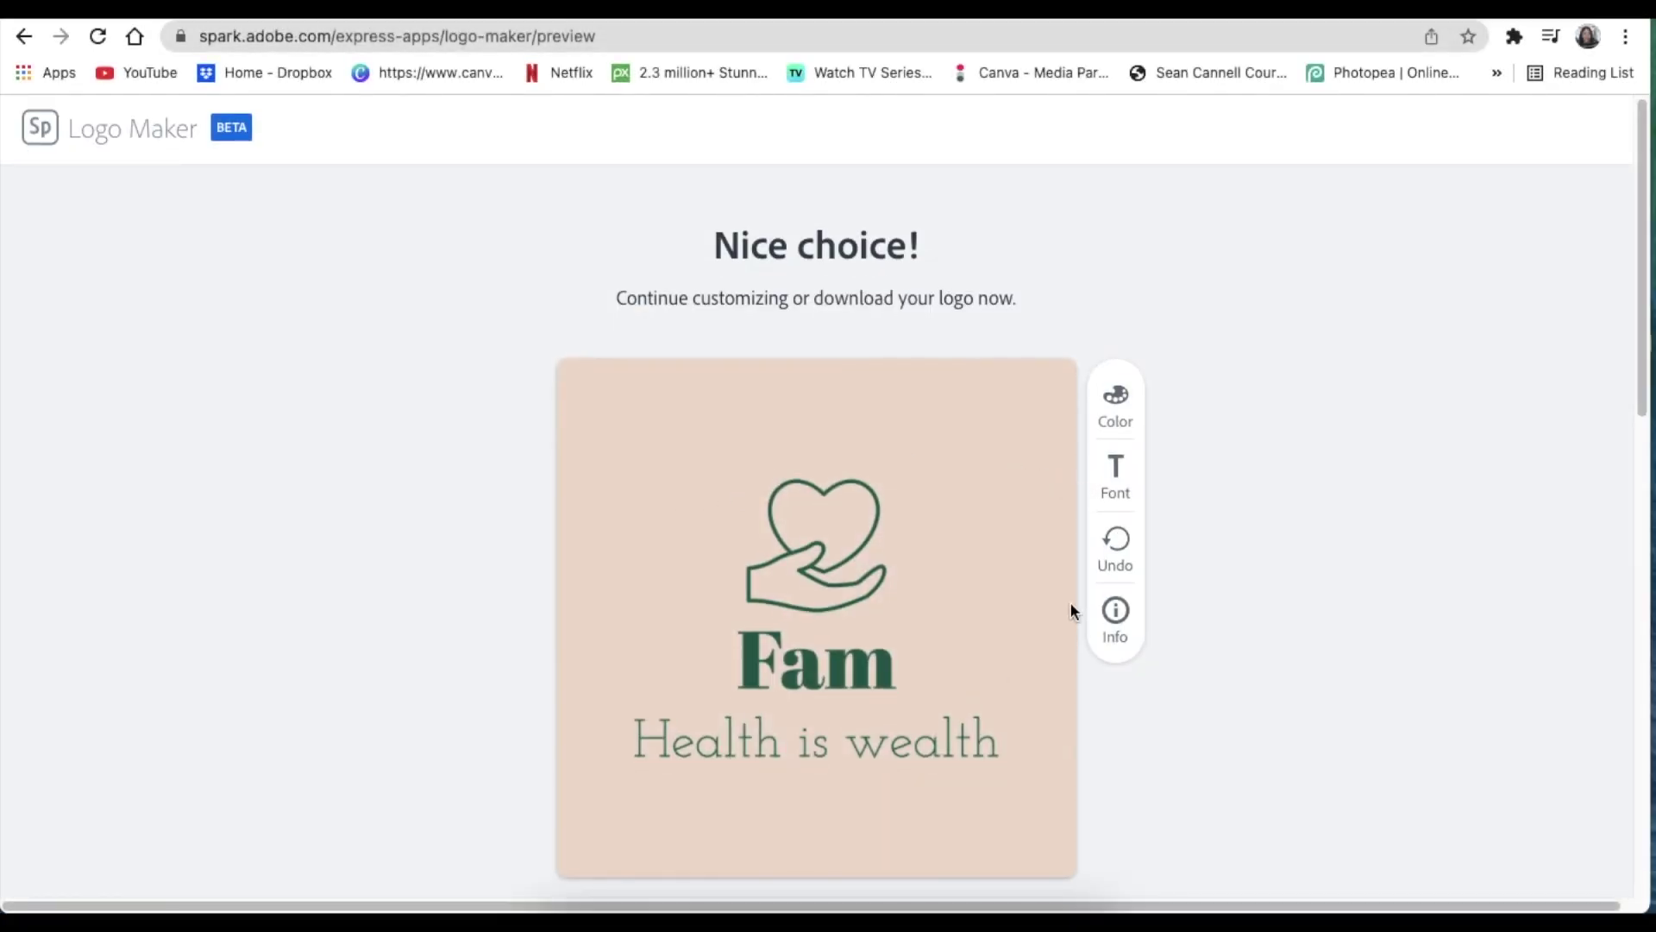
Download the Fam logo as Fam-logos.zip after signing in, then exit full screen
scroll(1070, 610, "down", 7)
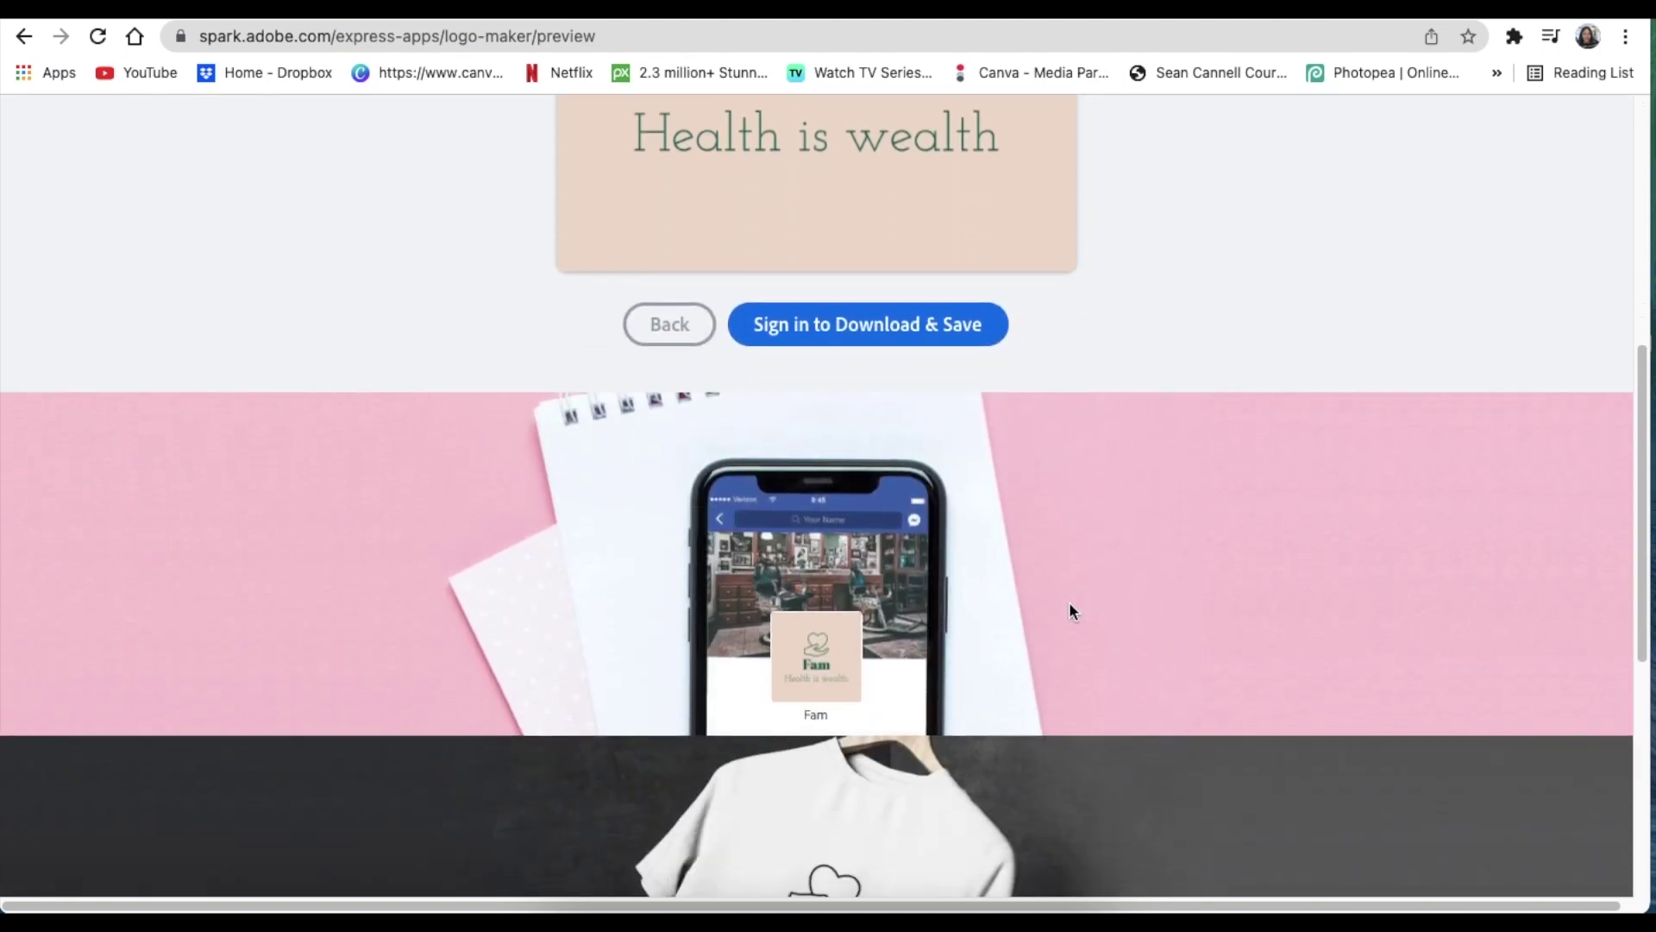
scroll(1069, 609, "down", 2)
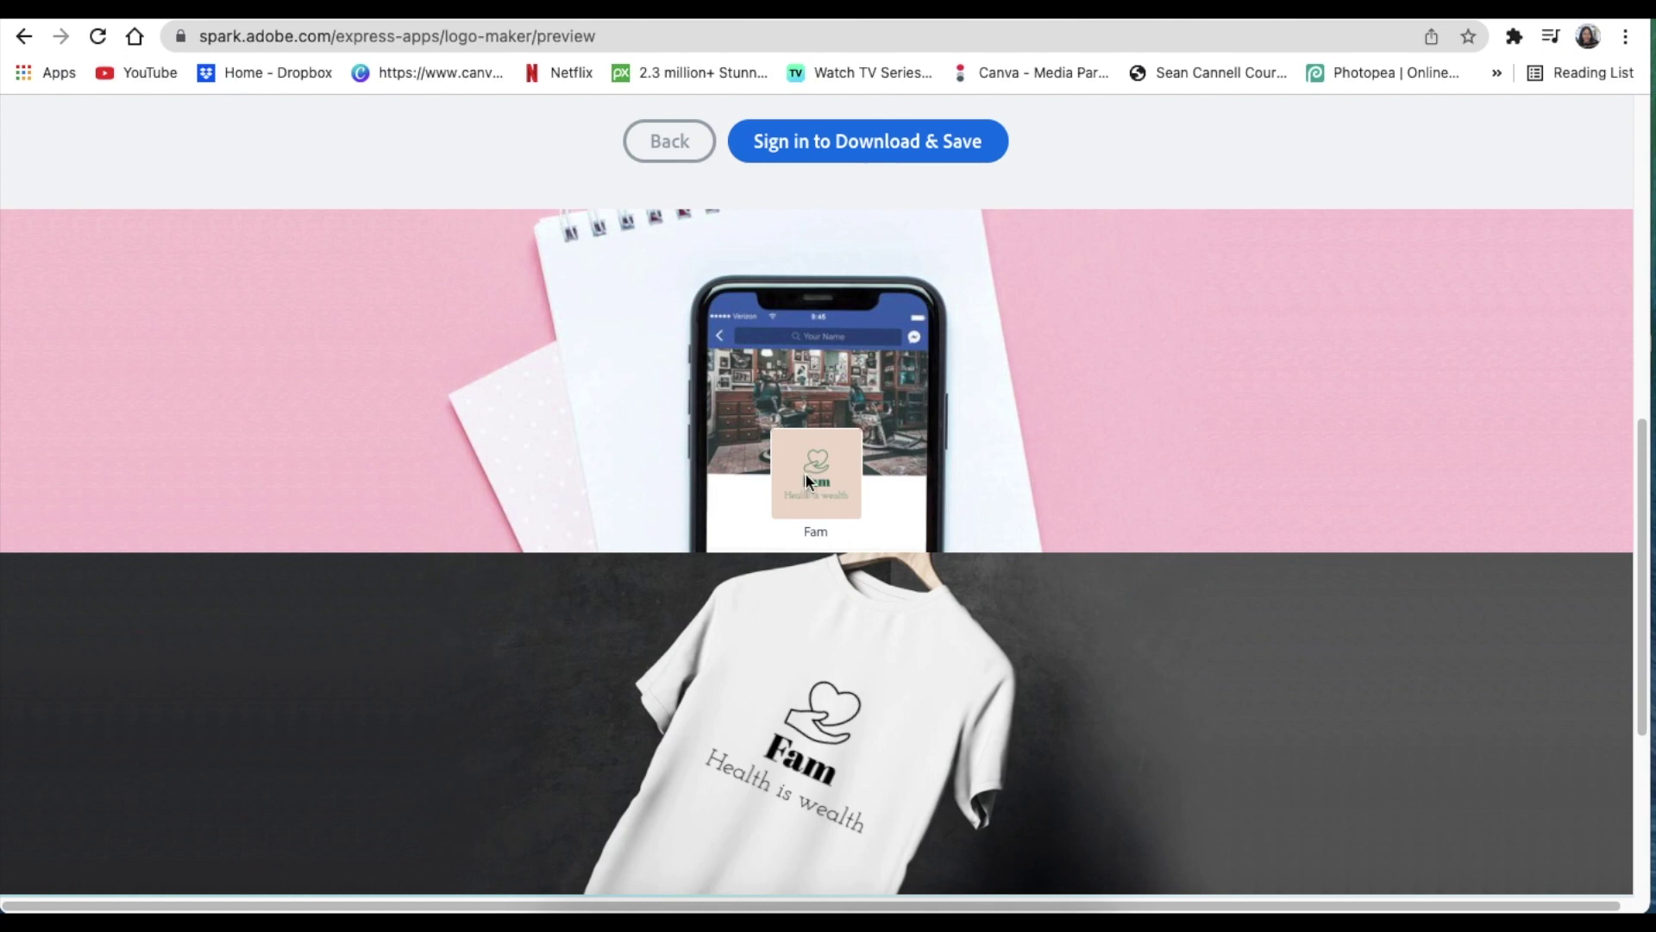
scroll(863, 537, "down", 3)
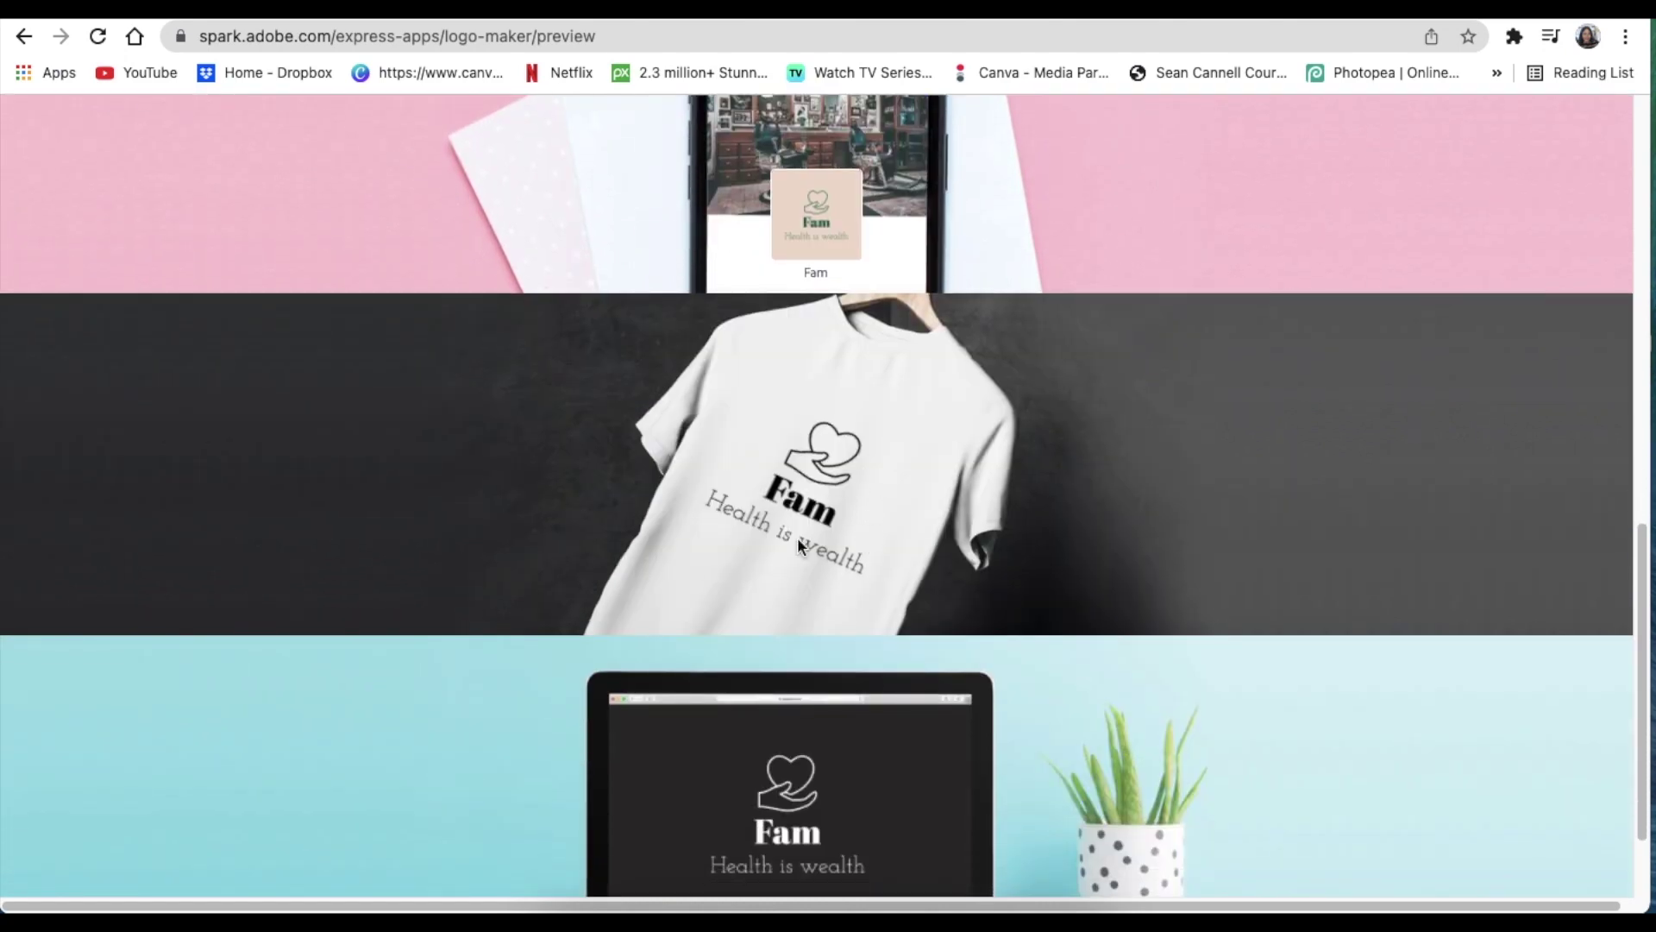
scroll(778, 576, "down", 2)
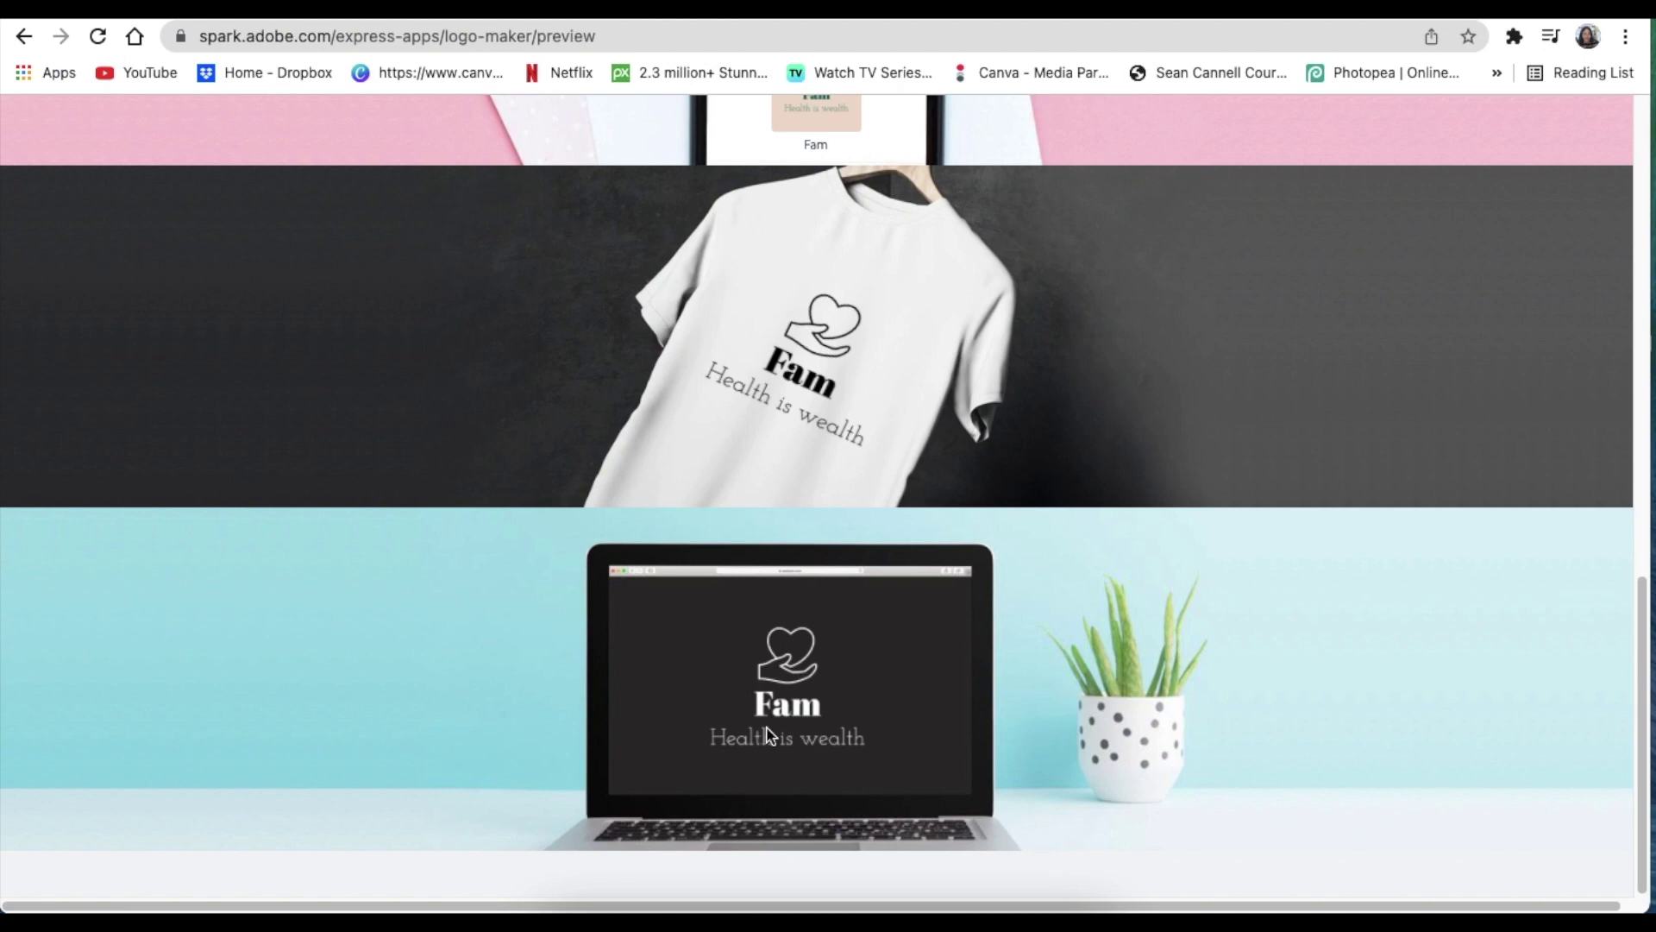
scroll(922, 654, "up", 6)
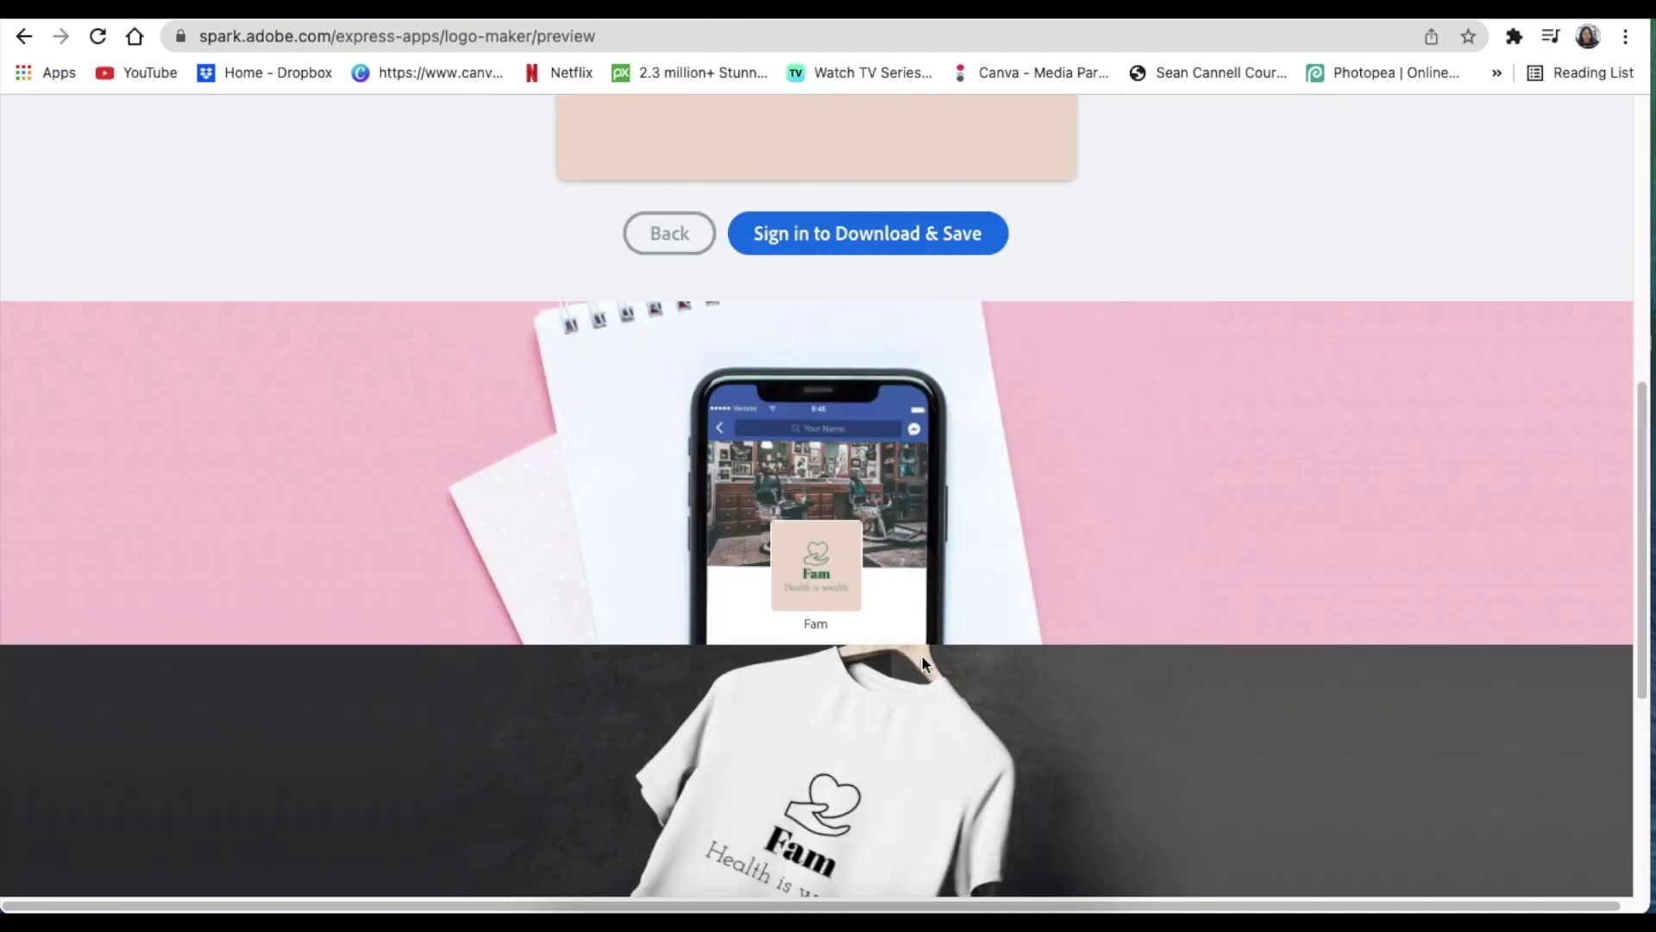
scroll(923, 651, "down", 6)
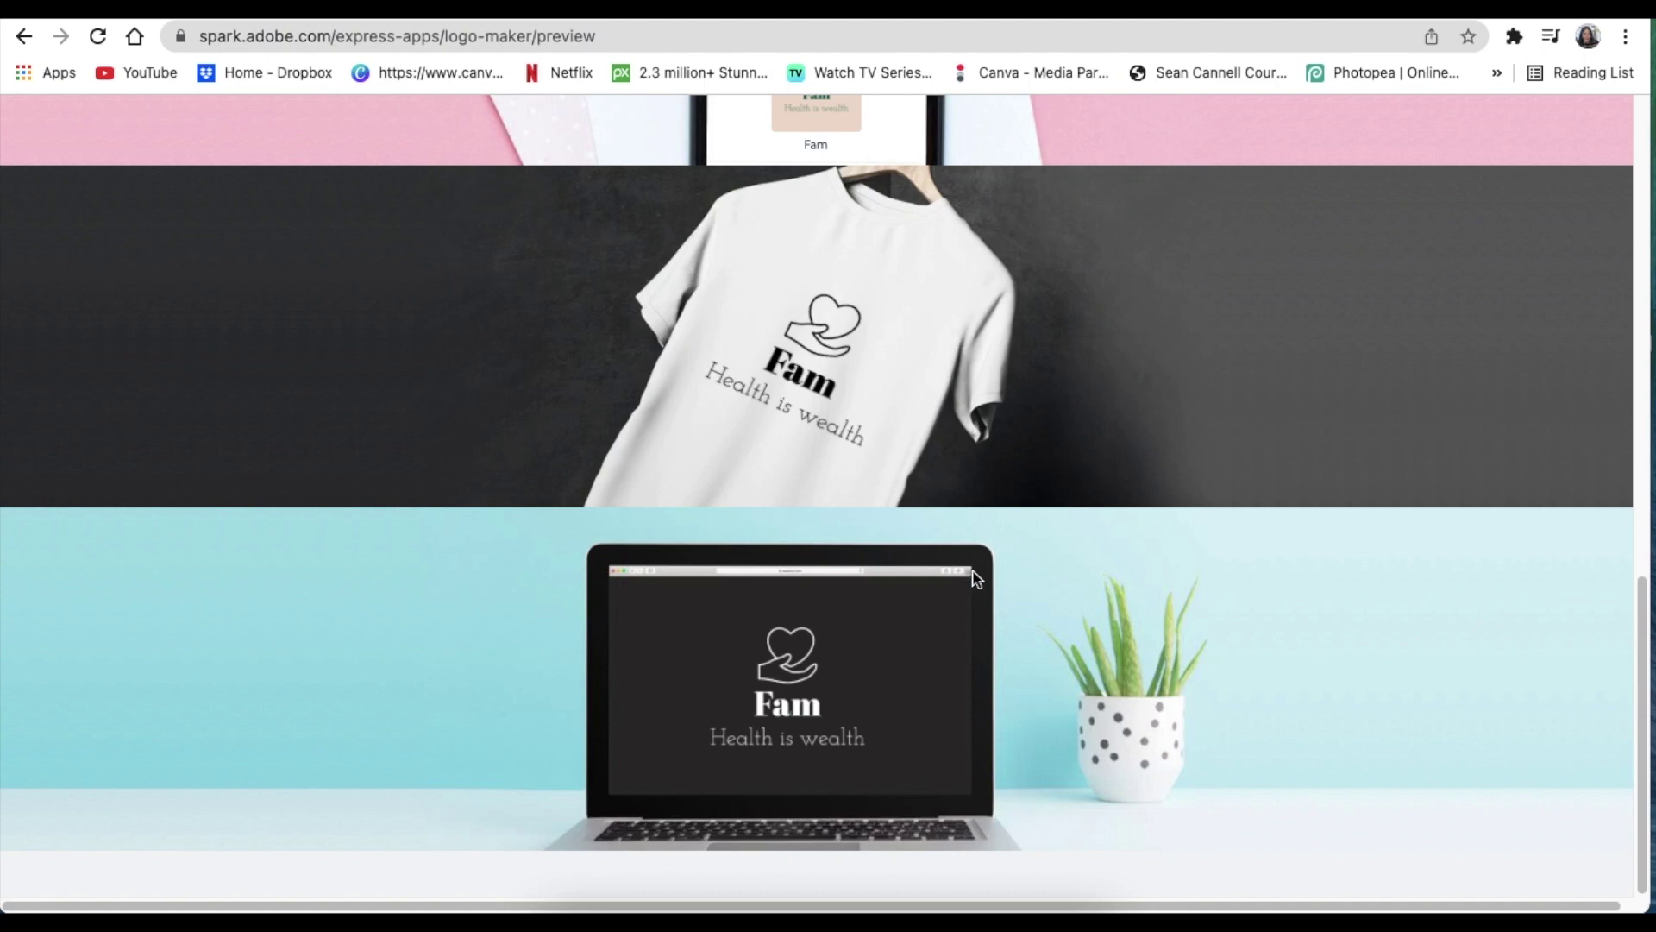
scroll(893, 495, "up", 15)
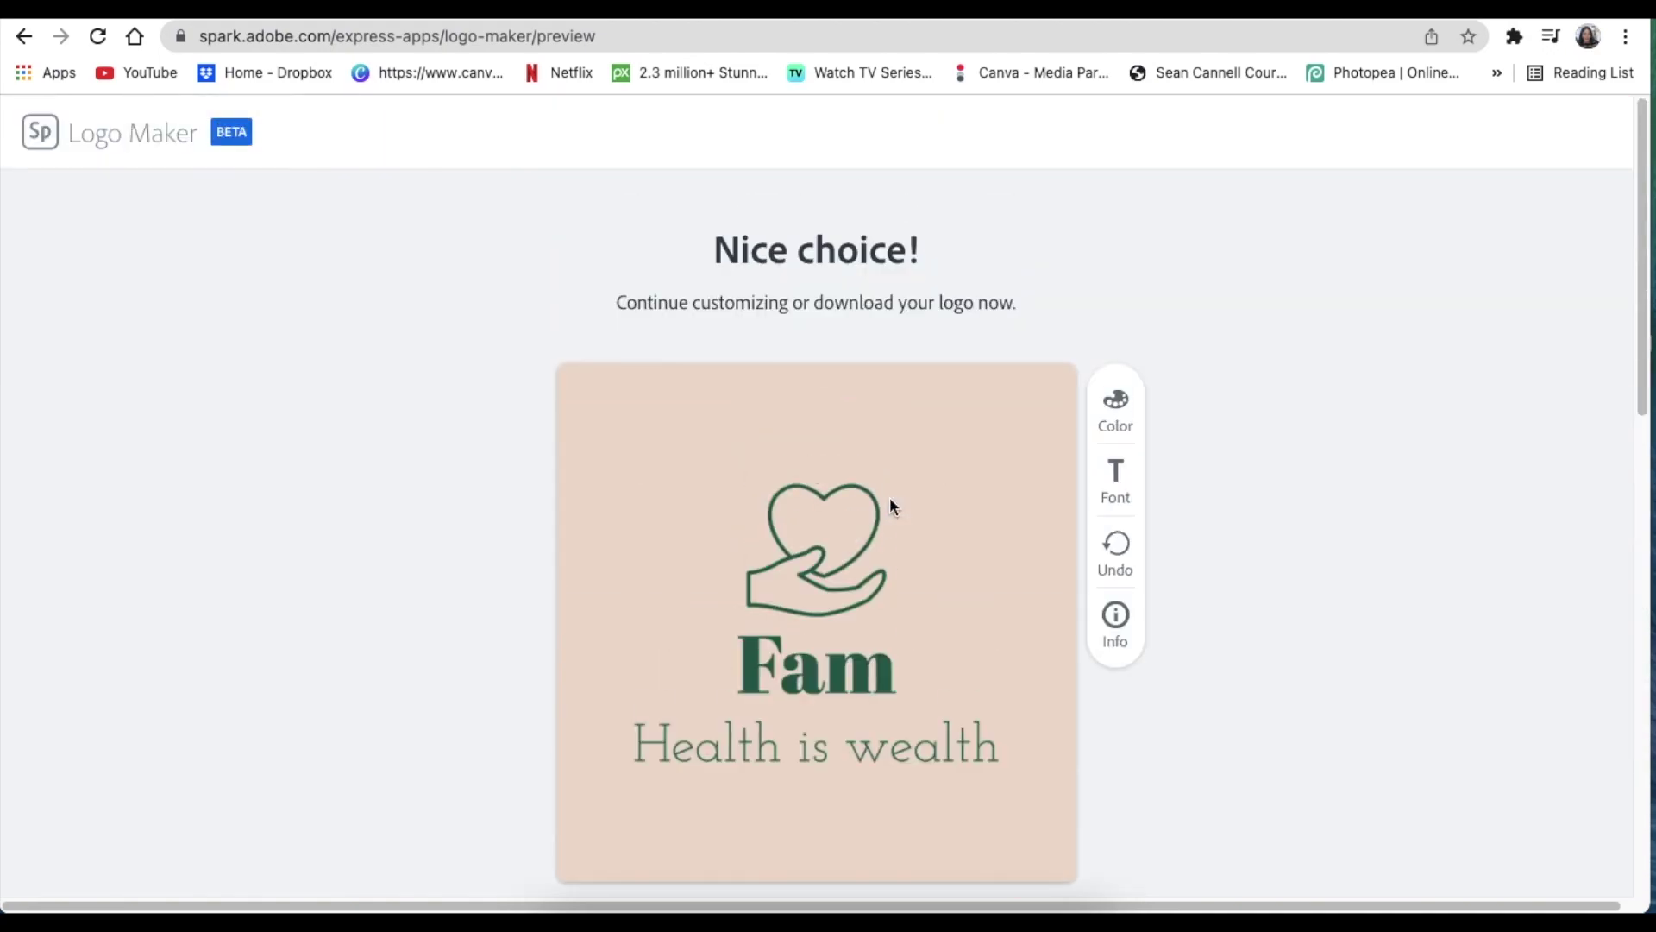
scroll(888, 496, "down", 4)
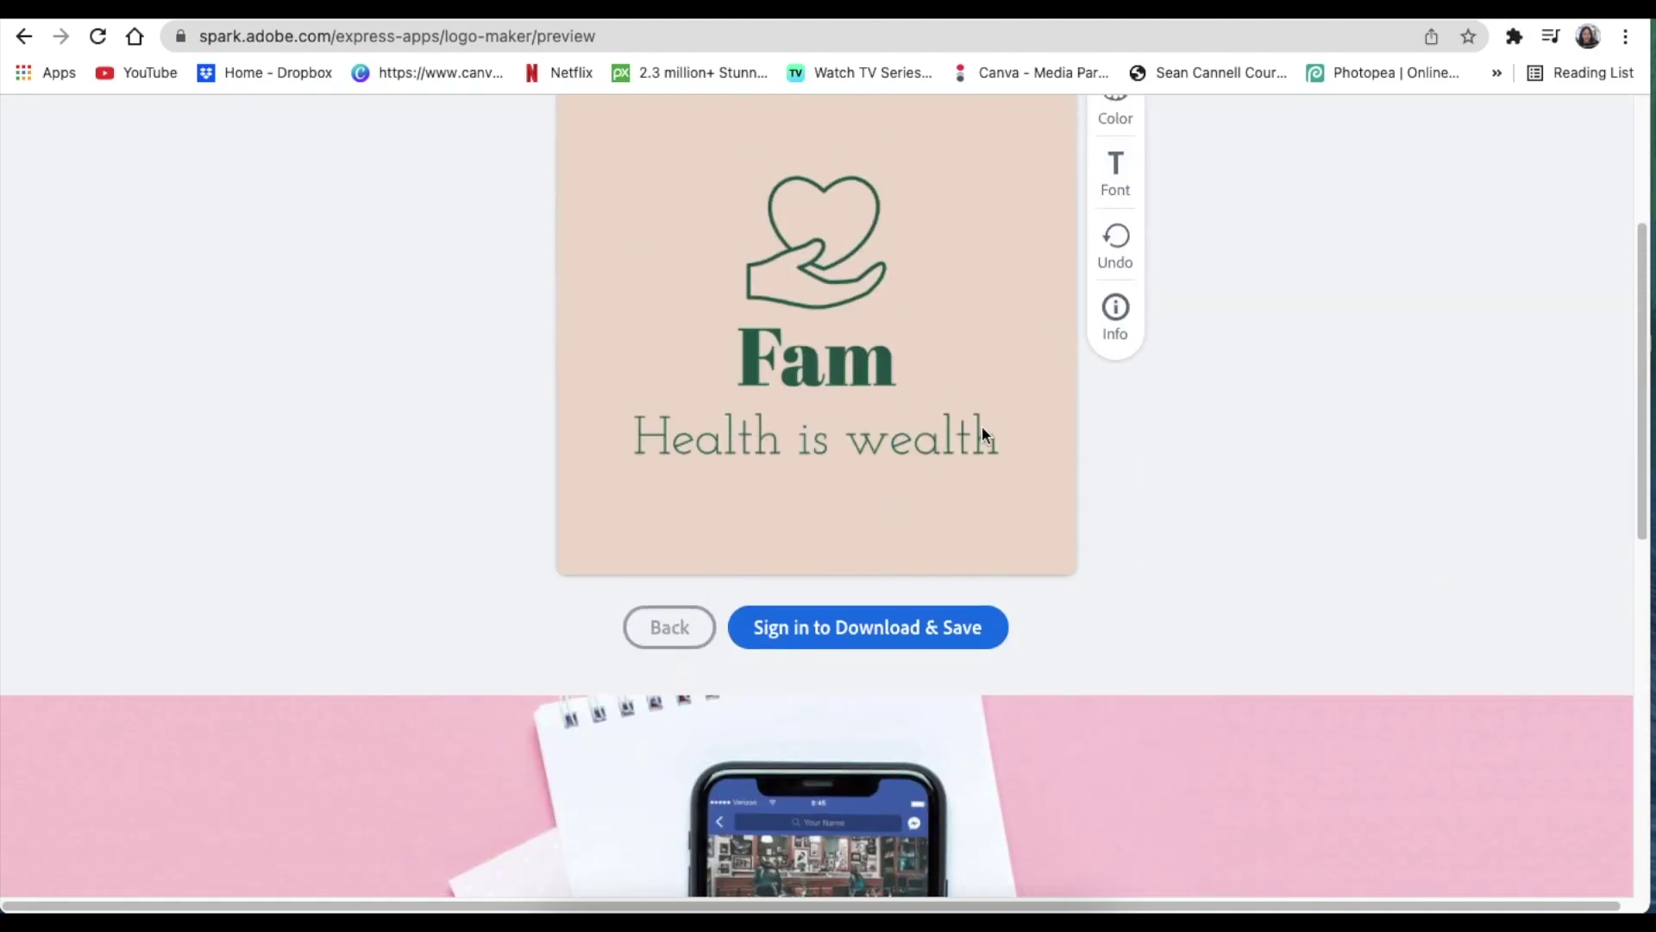
scroll(795, 492, "down", 3)
left_click(835, 352)
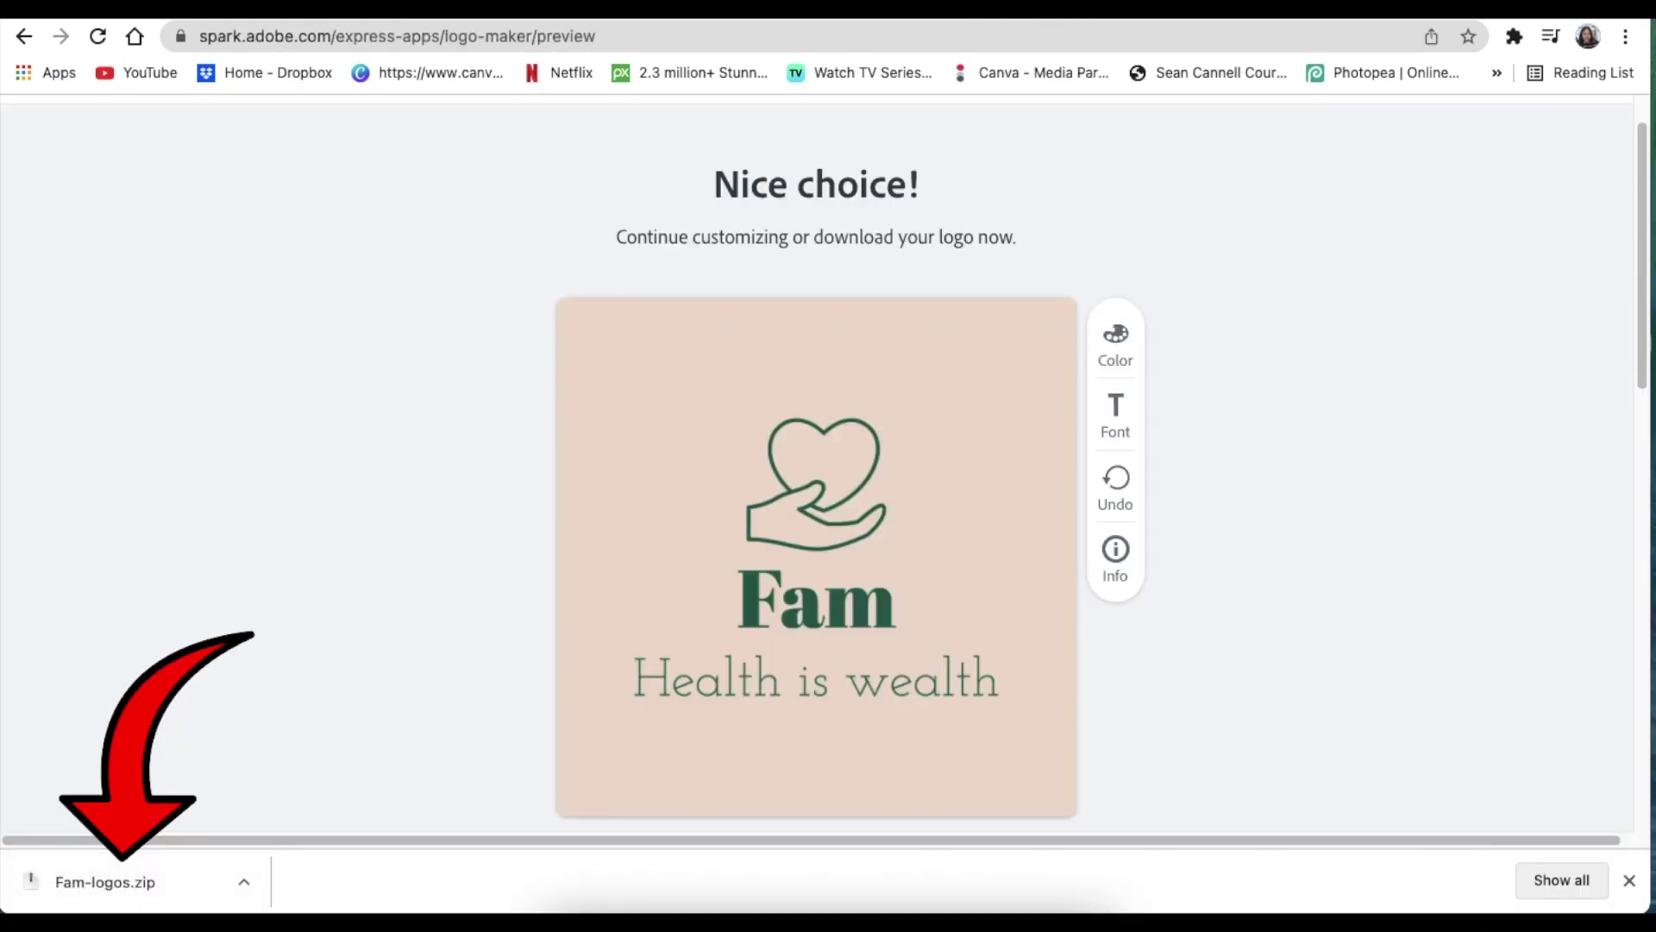
key("super+ctrl+f")
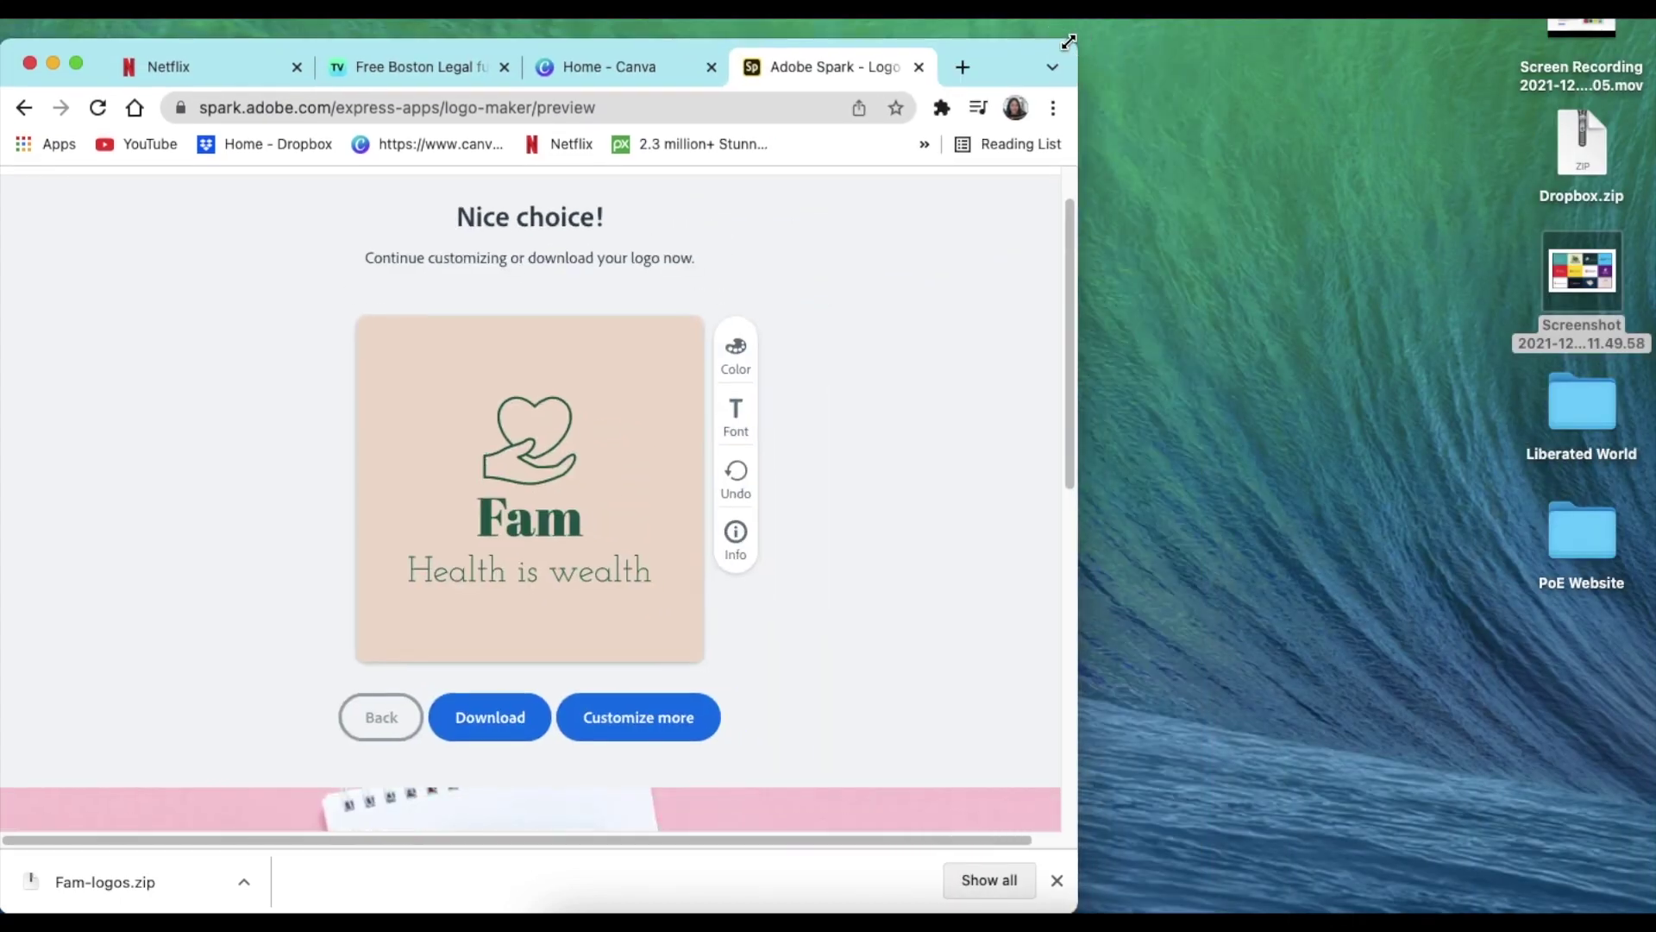
Extract Fam-logos.zip from the desktop stack with Archive Utility
left_click(1332, 482)
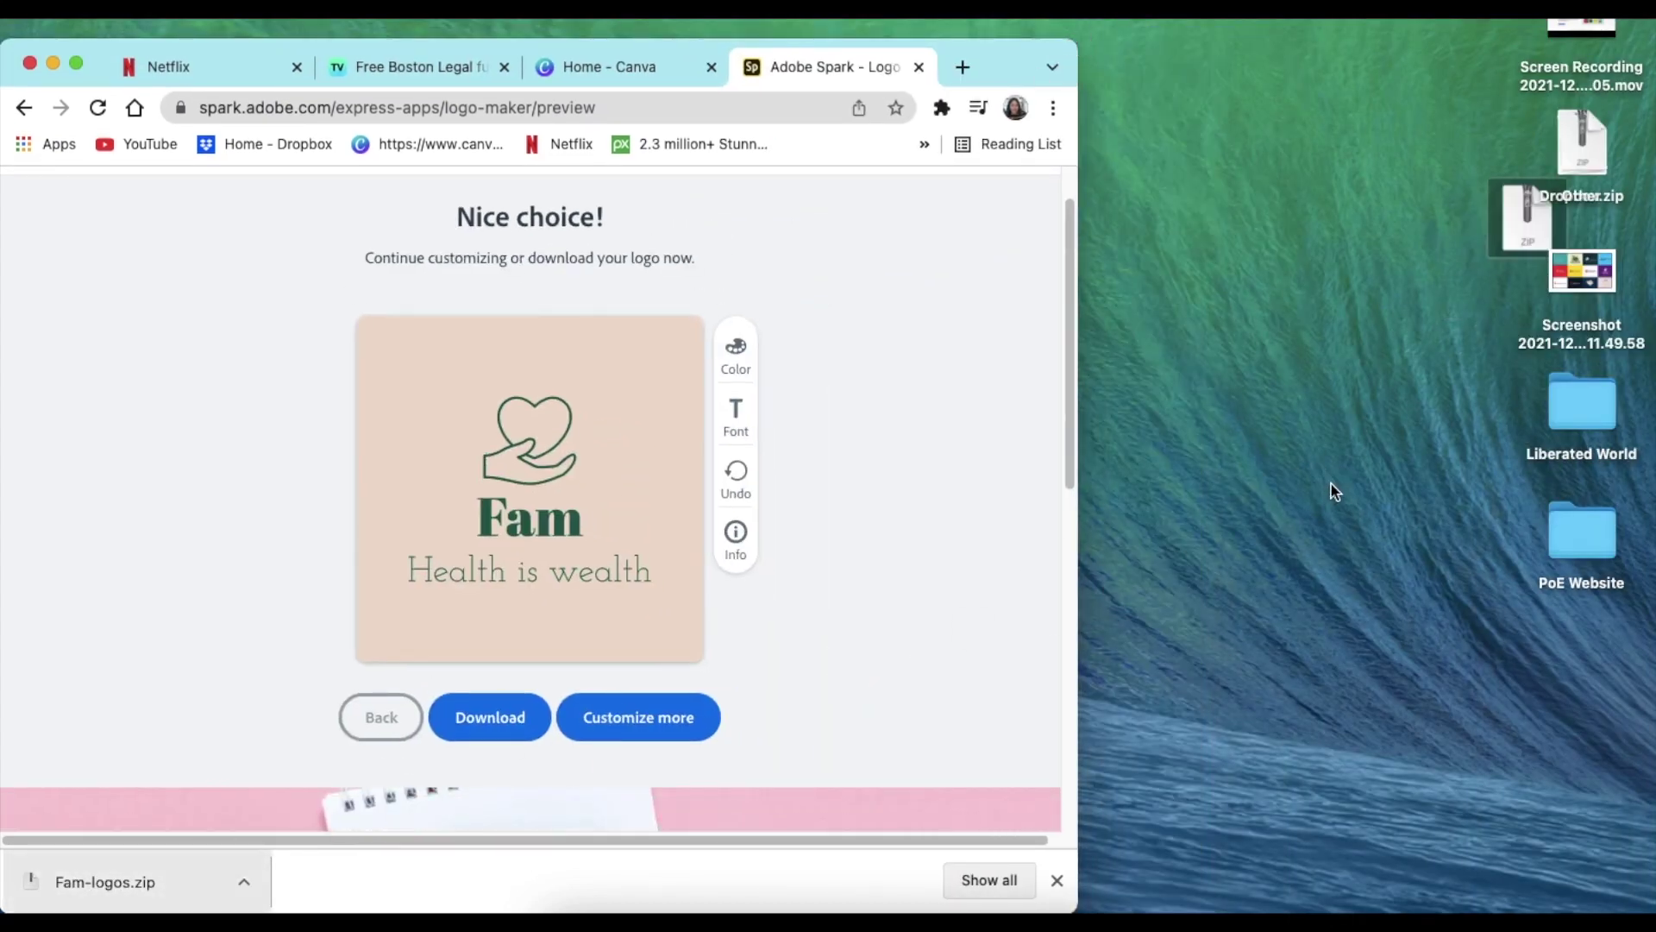
left_click(1572, 163)
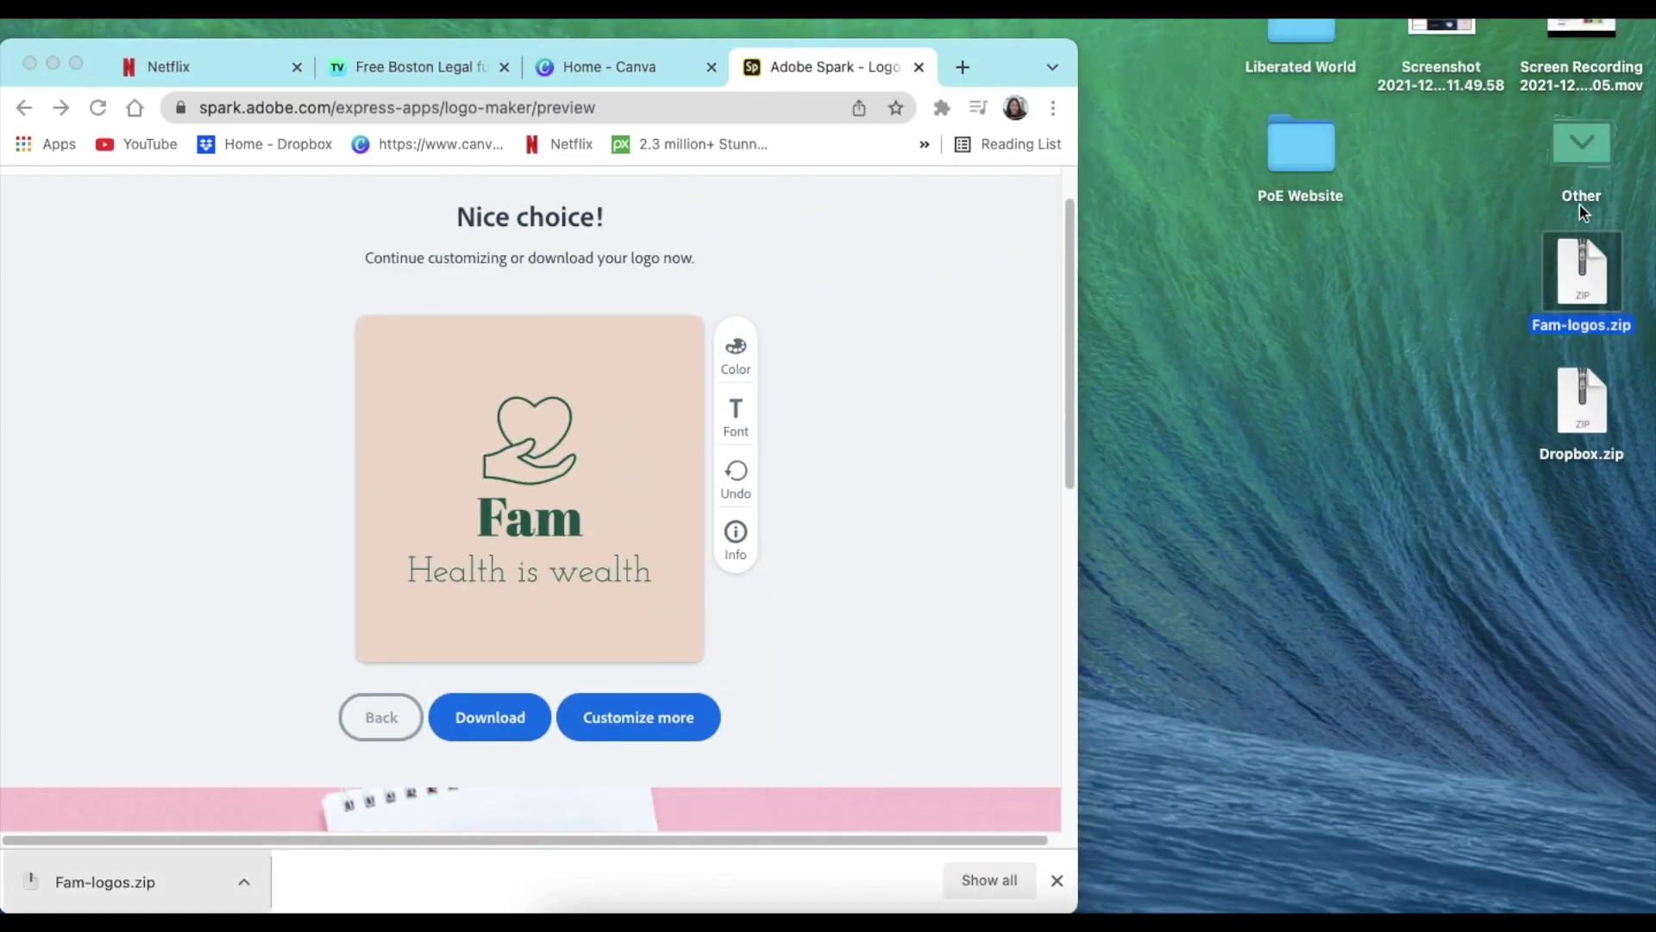
right_click(1586, 280)
mouse_move(1460, 314)
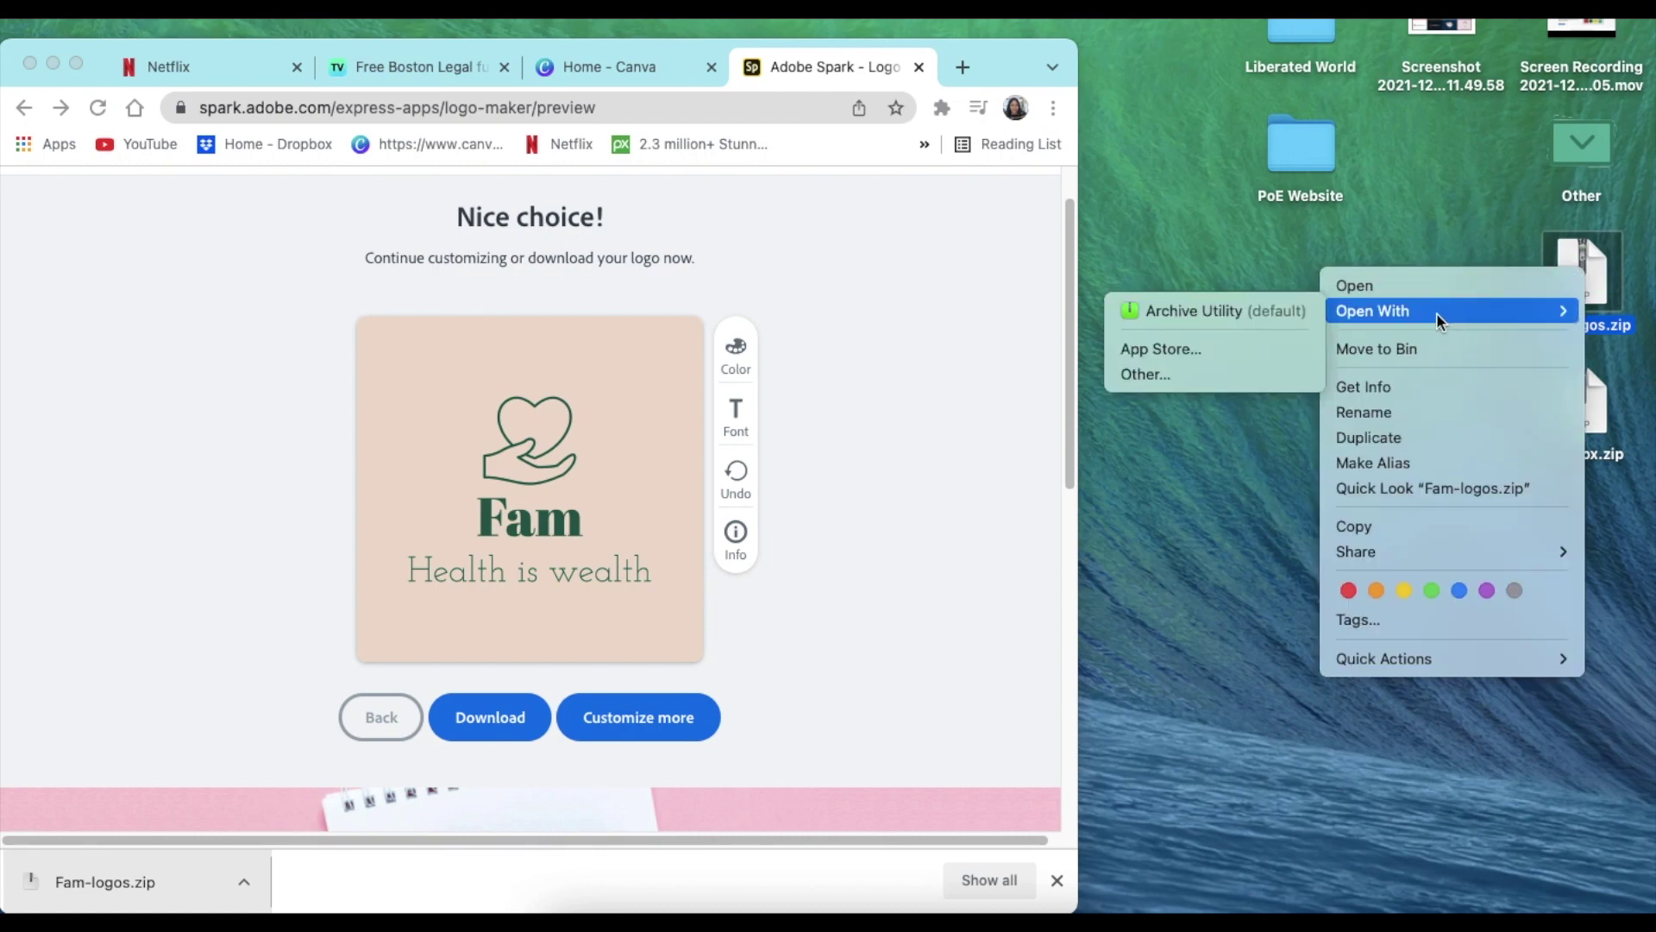
left_click(1261, 314)
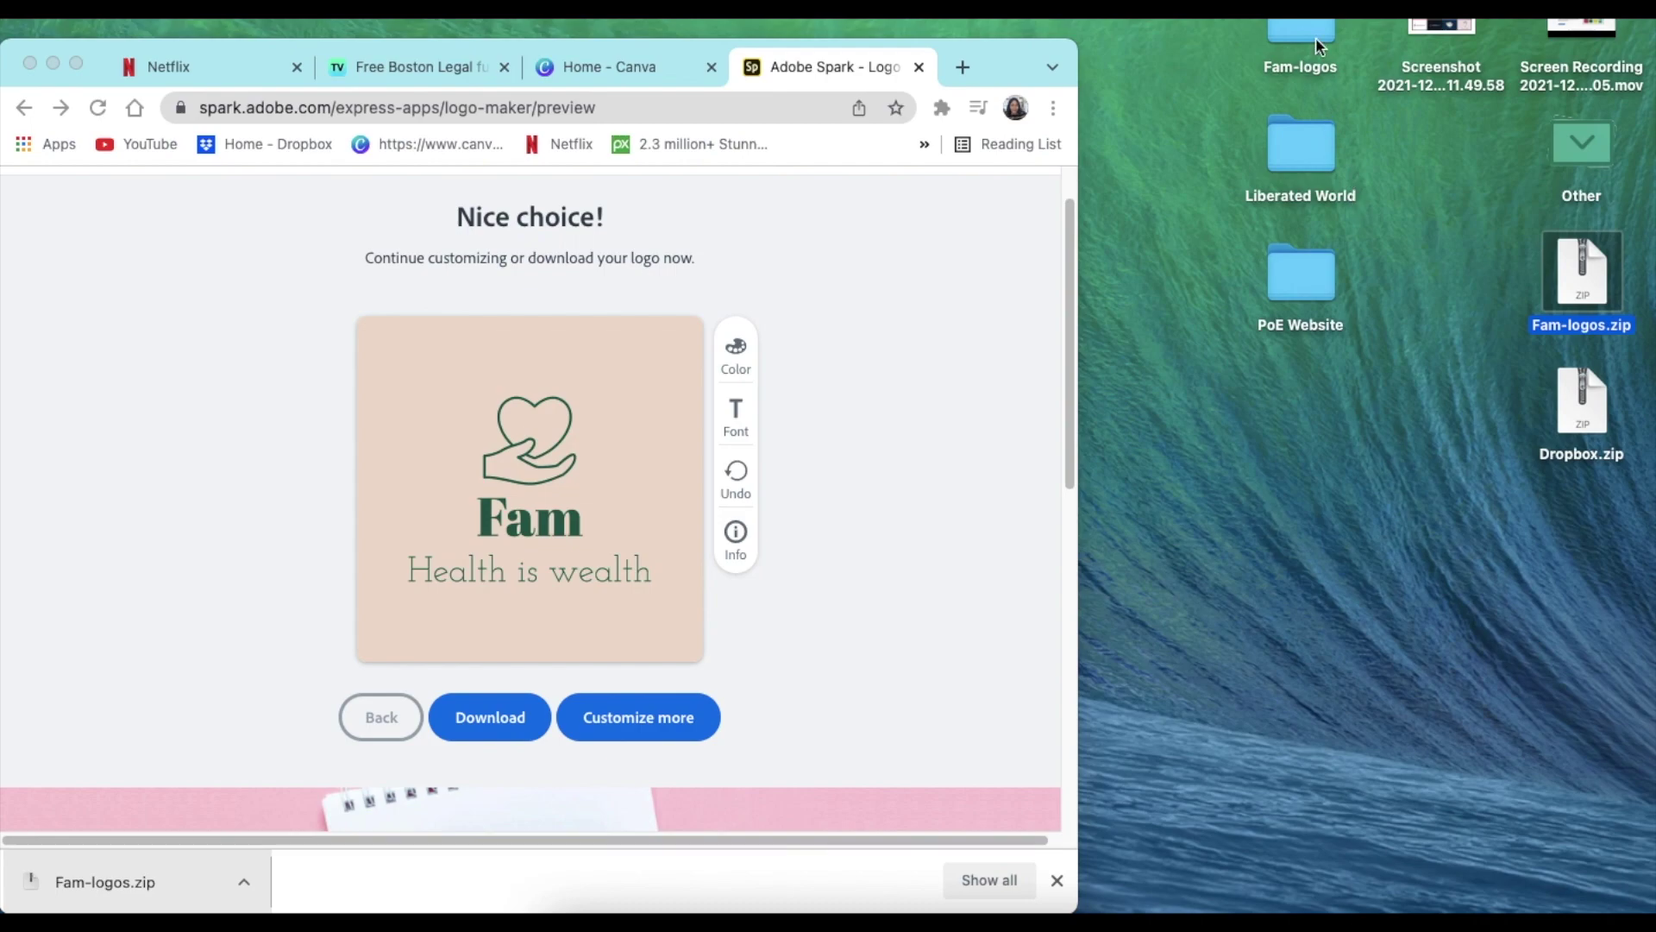
Open the Fam-logos folder and select its JPEG and logo_info.txt files
left_click(1317, 38)
double_click(1316, 38)
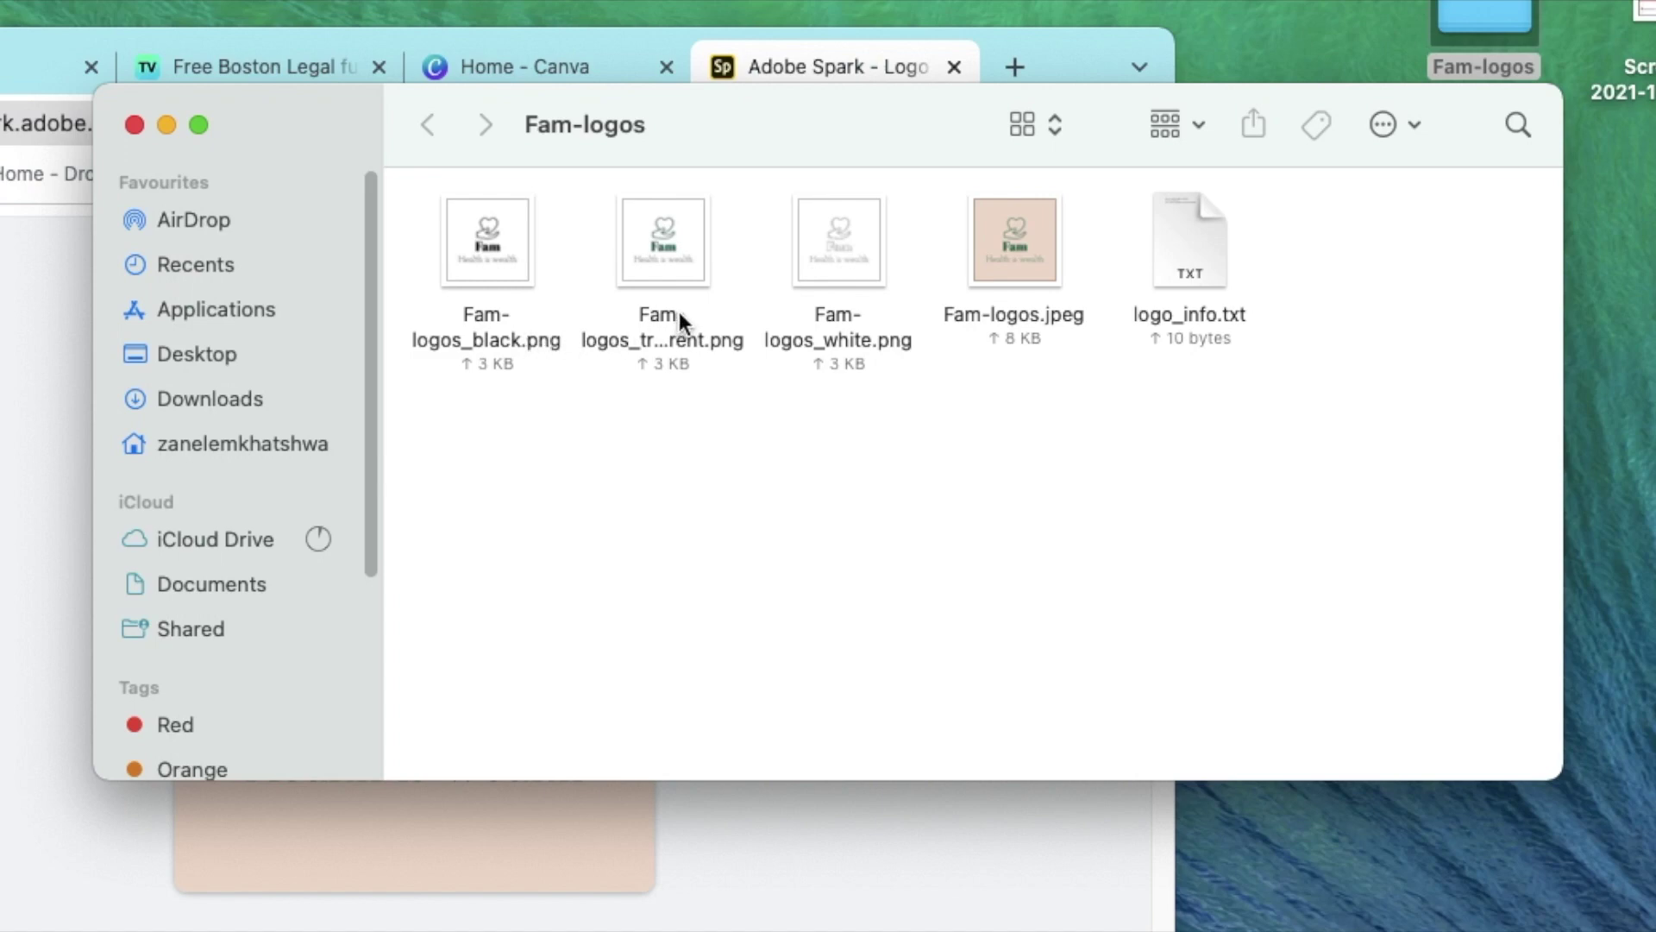
left_click(1028, 257)
left_click(1183, 241)
Read the fonts and colours in logo_info.txt, then close it and the Fam-logos folder
double_click(1183, 244)
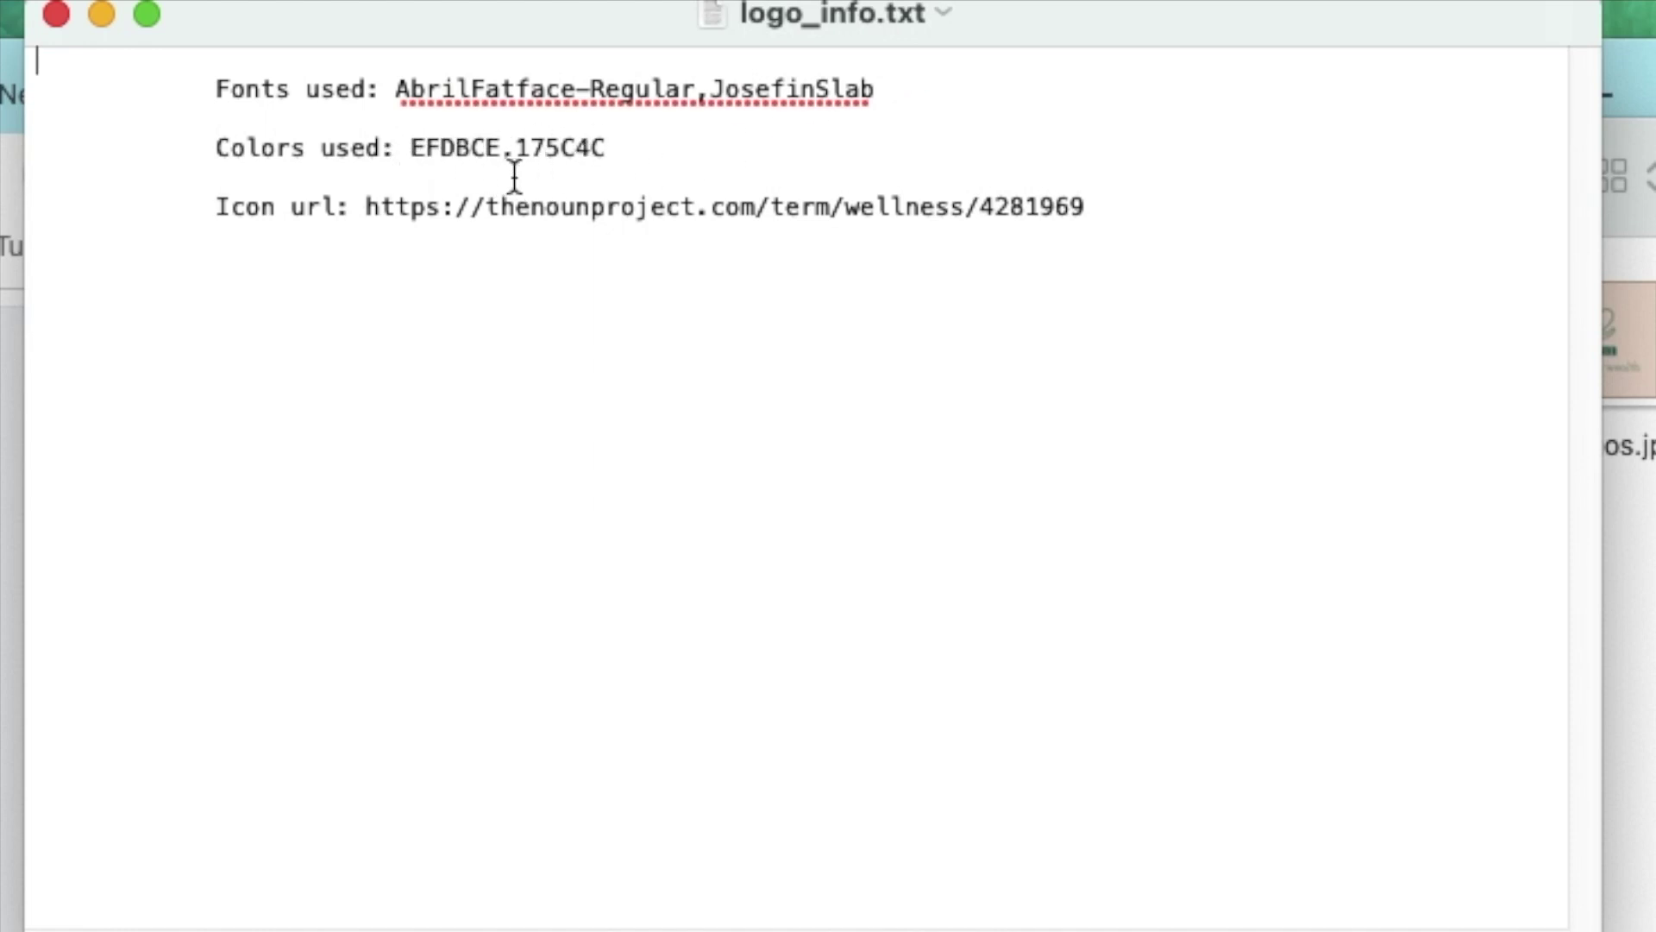
left_click(53, 13)
key("super+w")
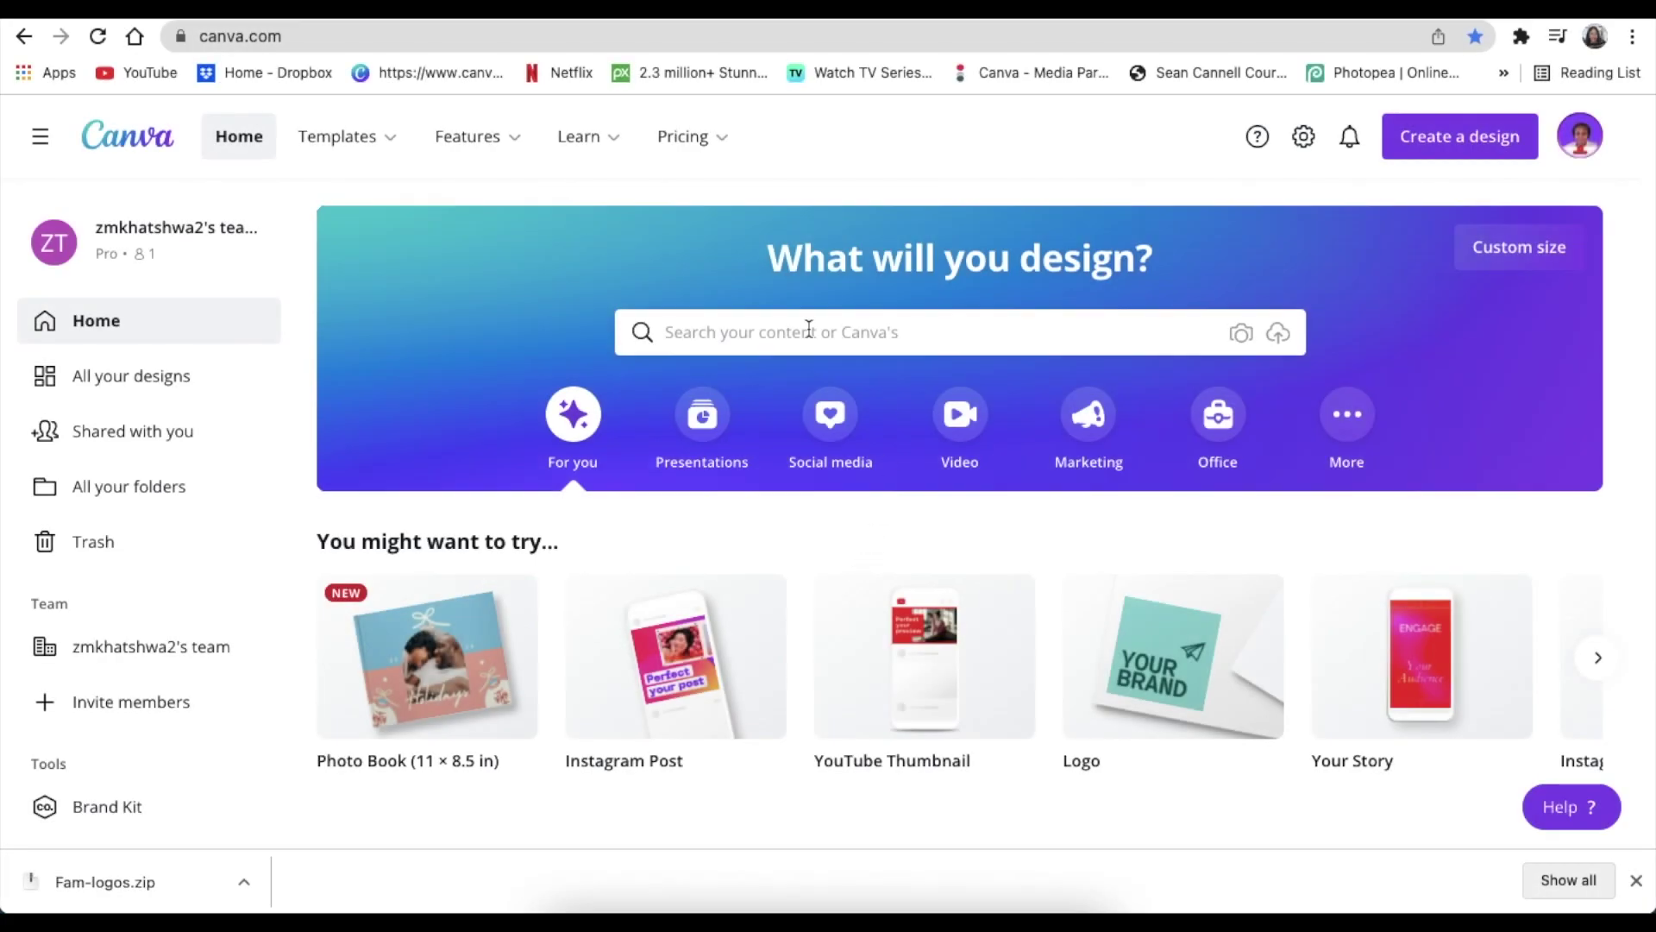
Make the blank Logo page's background solid black, then show the Elements library
left_click(805, 335)
left_click(1629, 439)
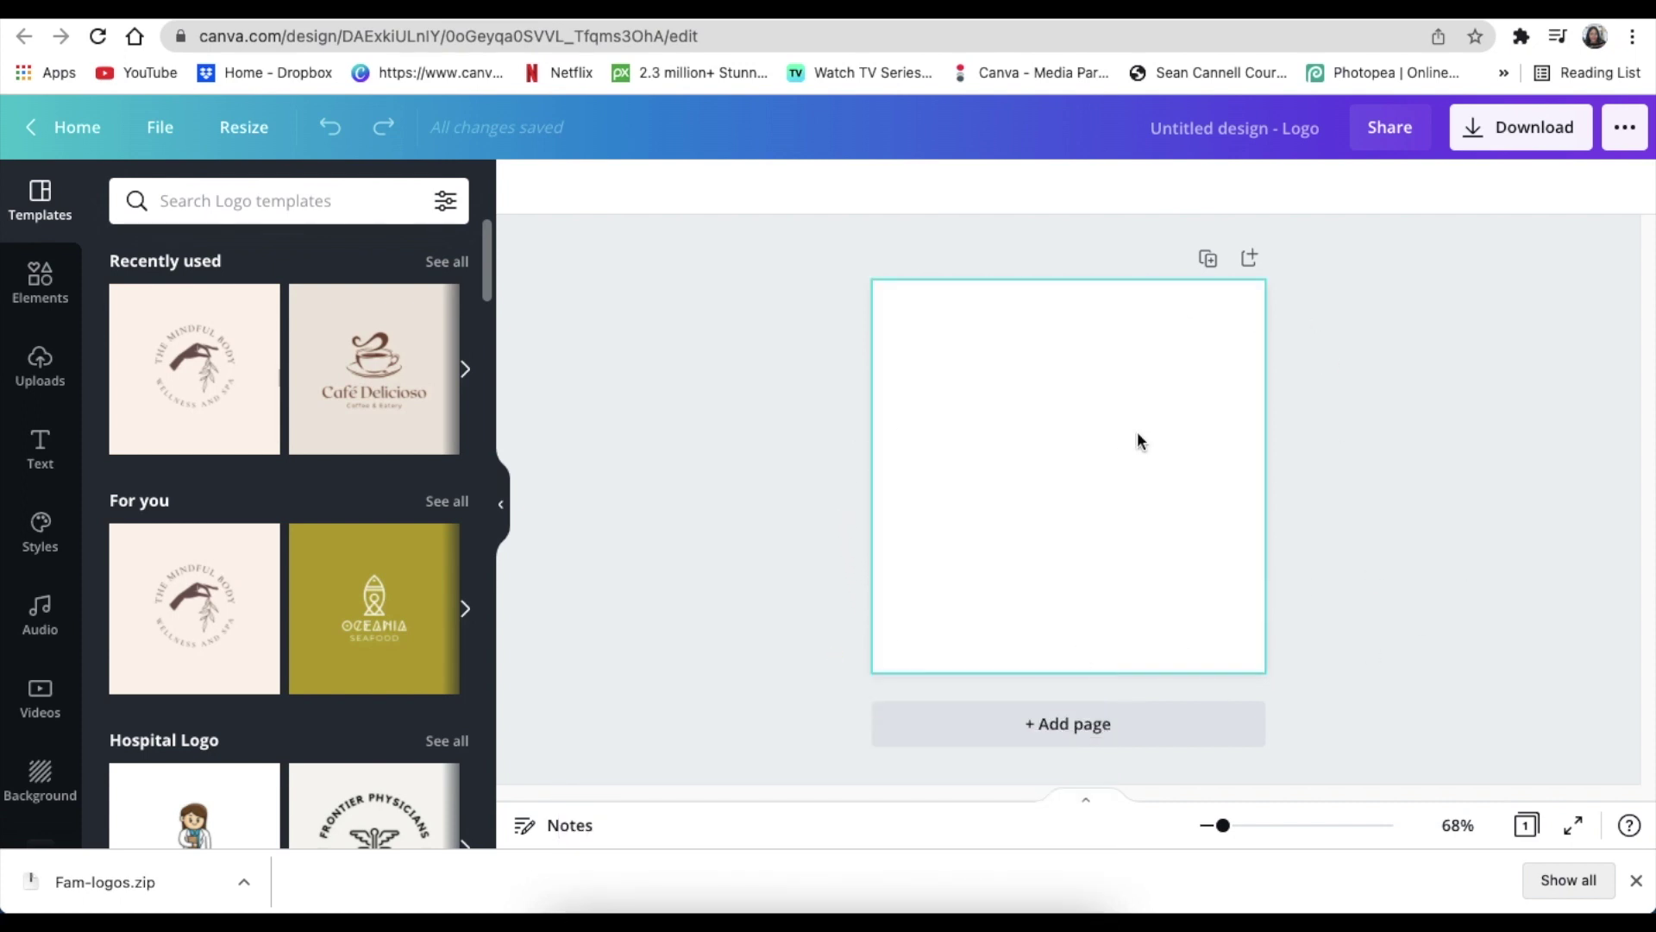
left_click(1033, 424)
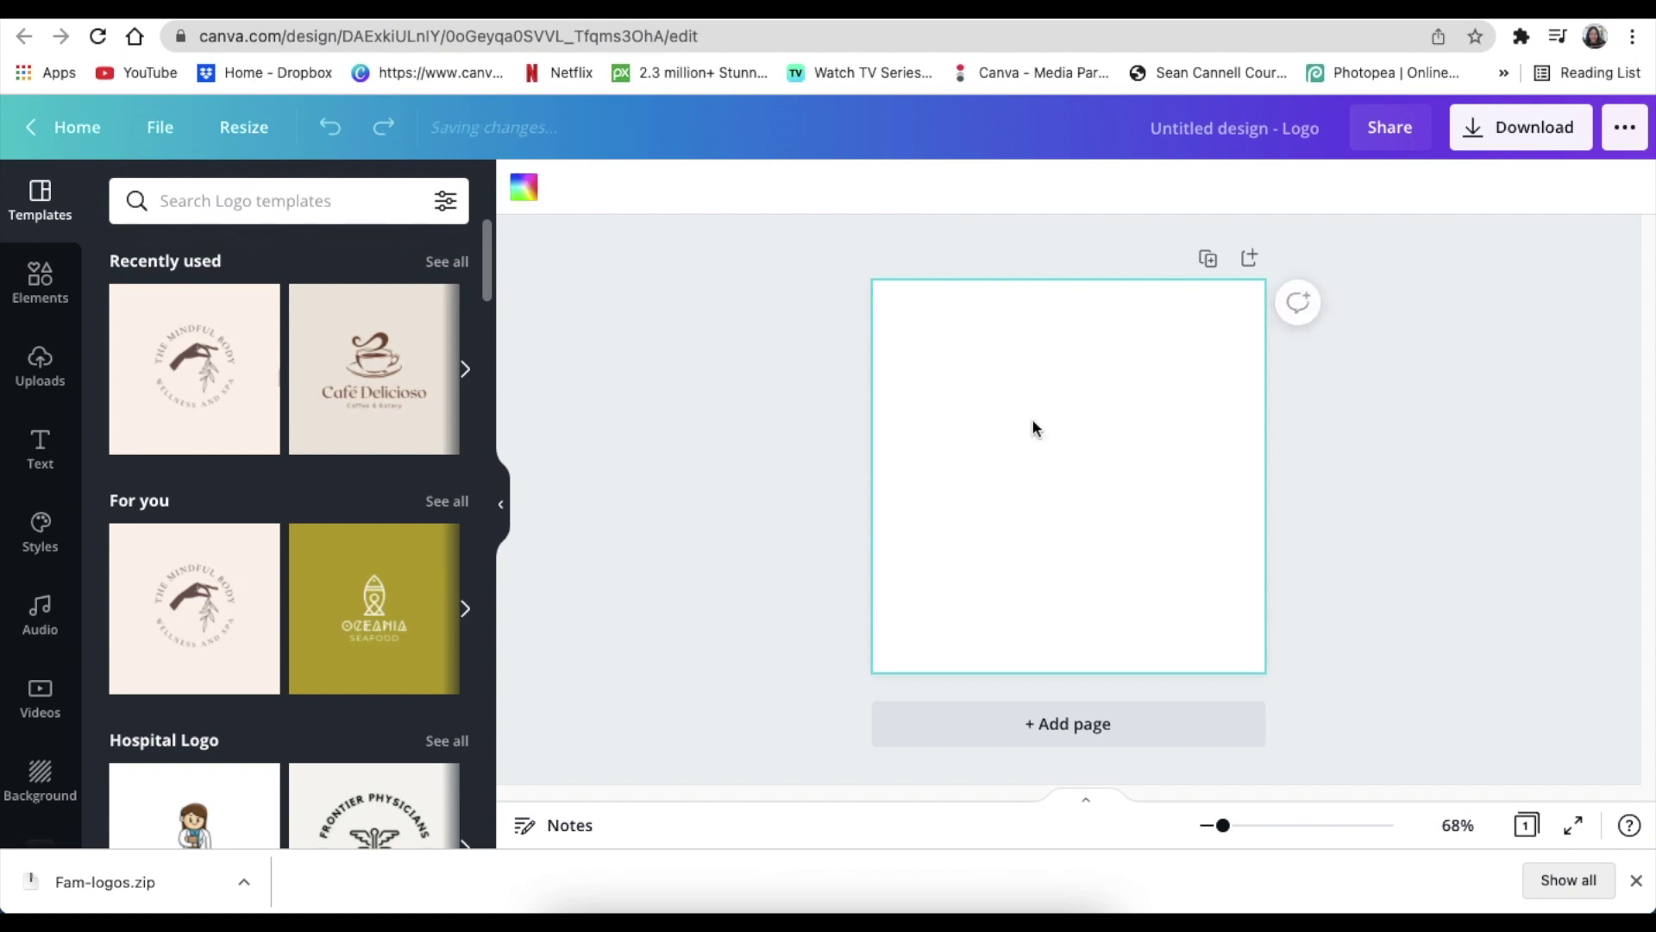
left_click(524, 190)
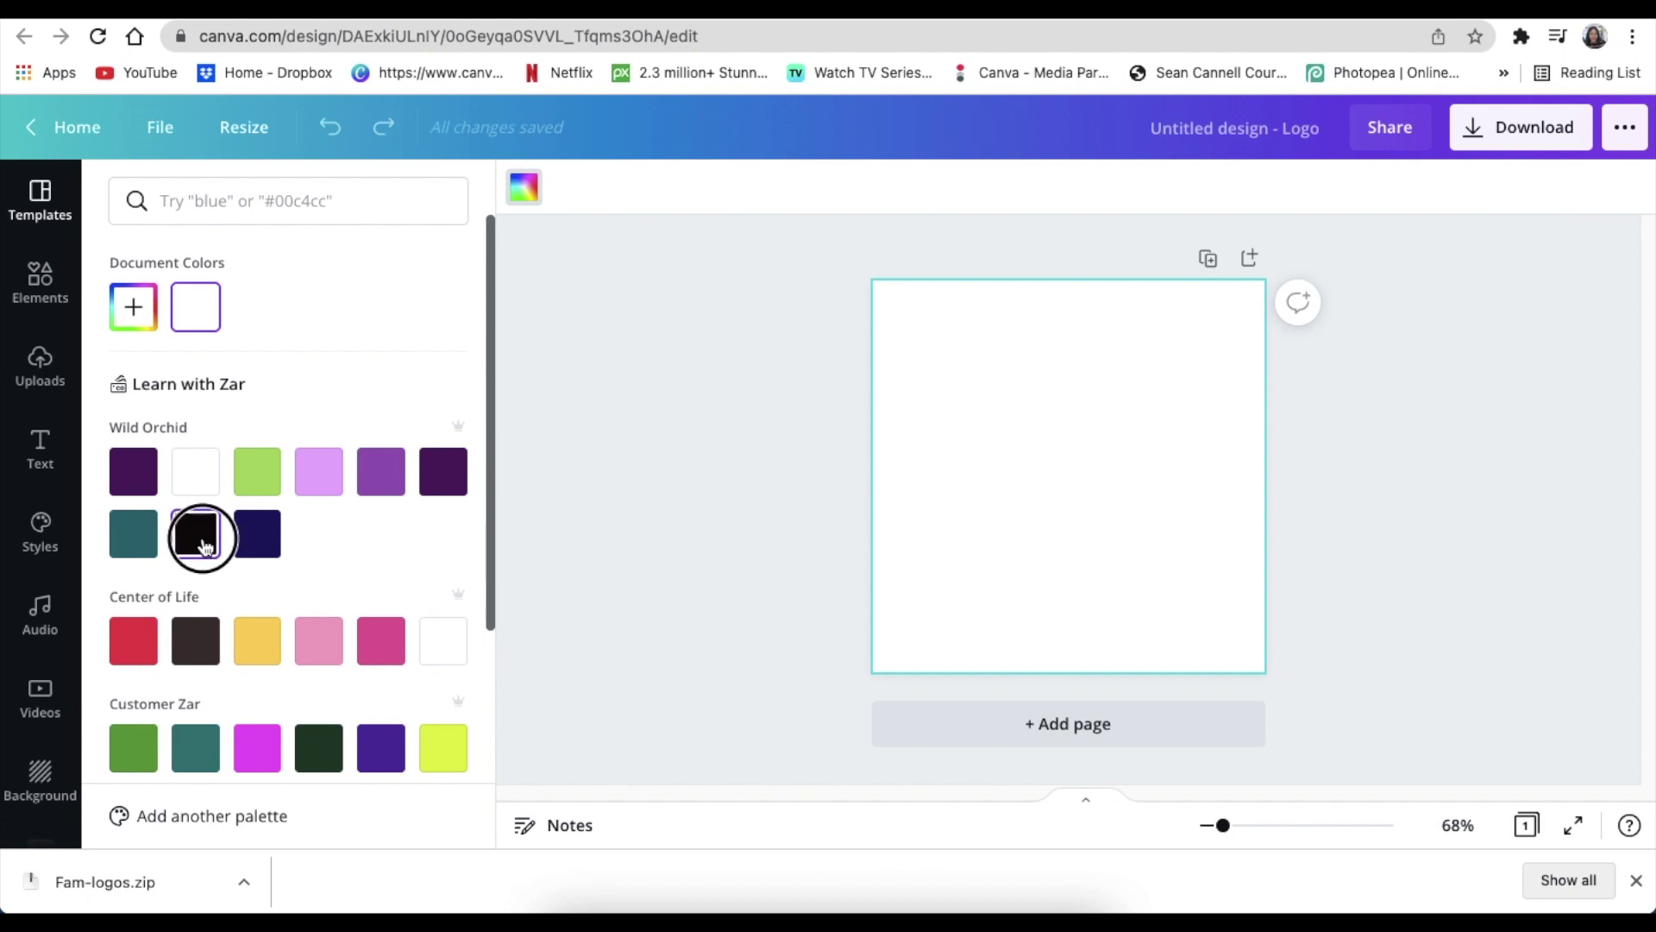
left_click(196, 534)
left_click(627, 436)
left_click(33, 293)
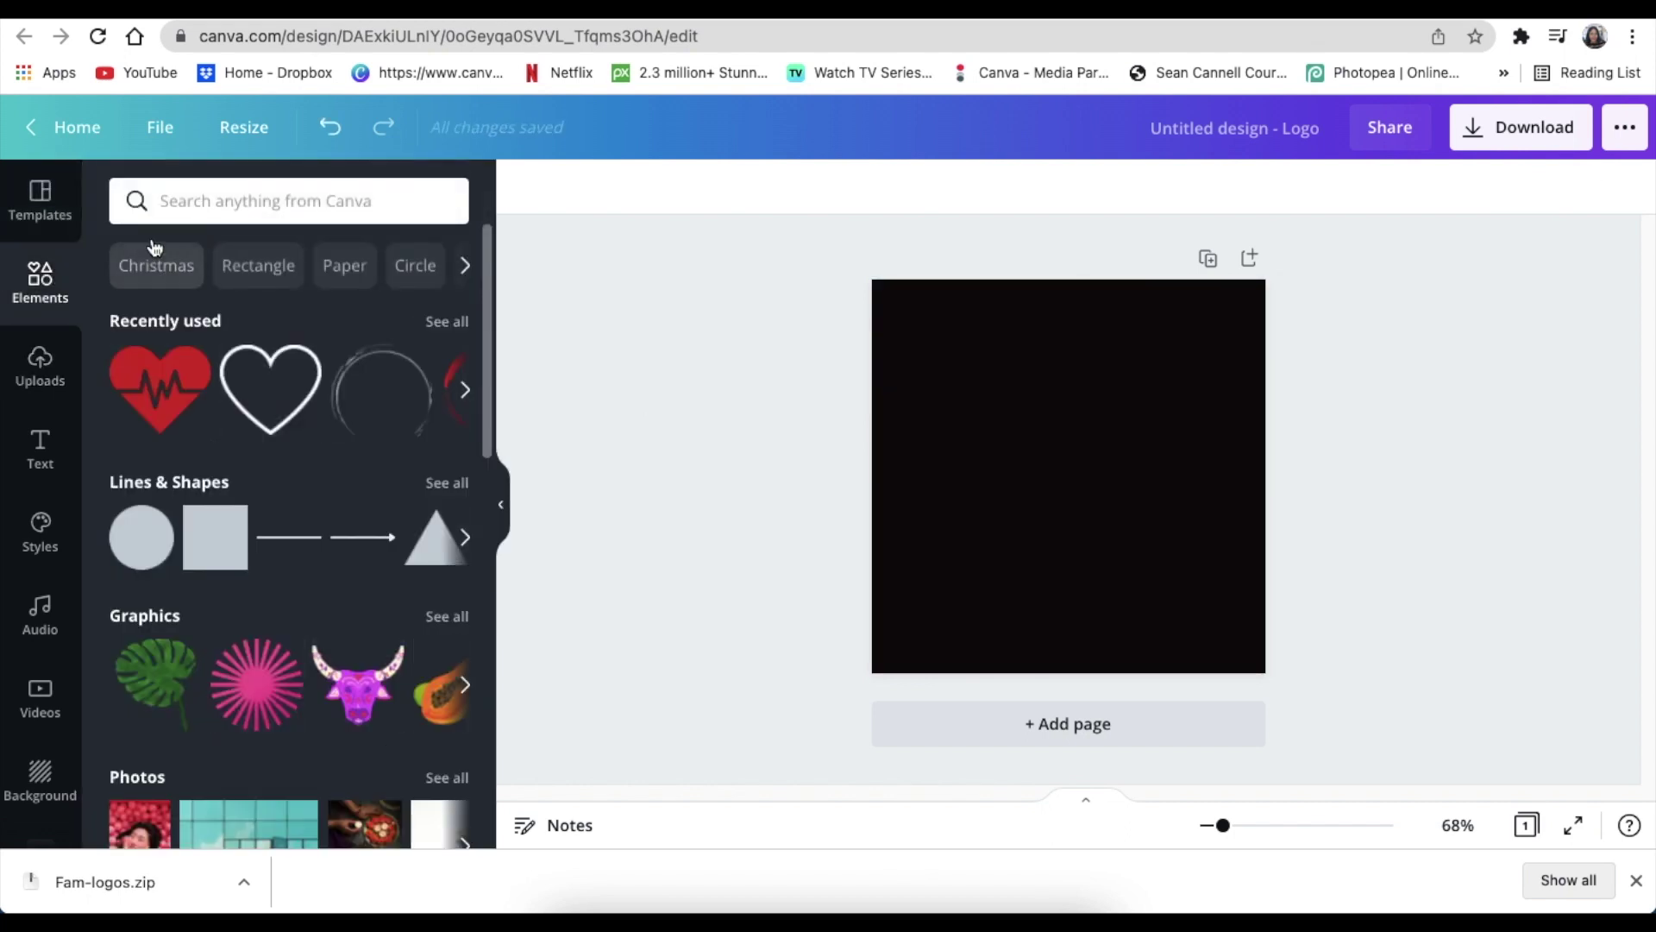
Search Elements graphics for 'circle' and add a rough brushed circle outline to the page
left_click(200, 201)
type("ci")
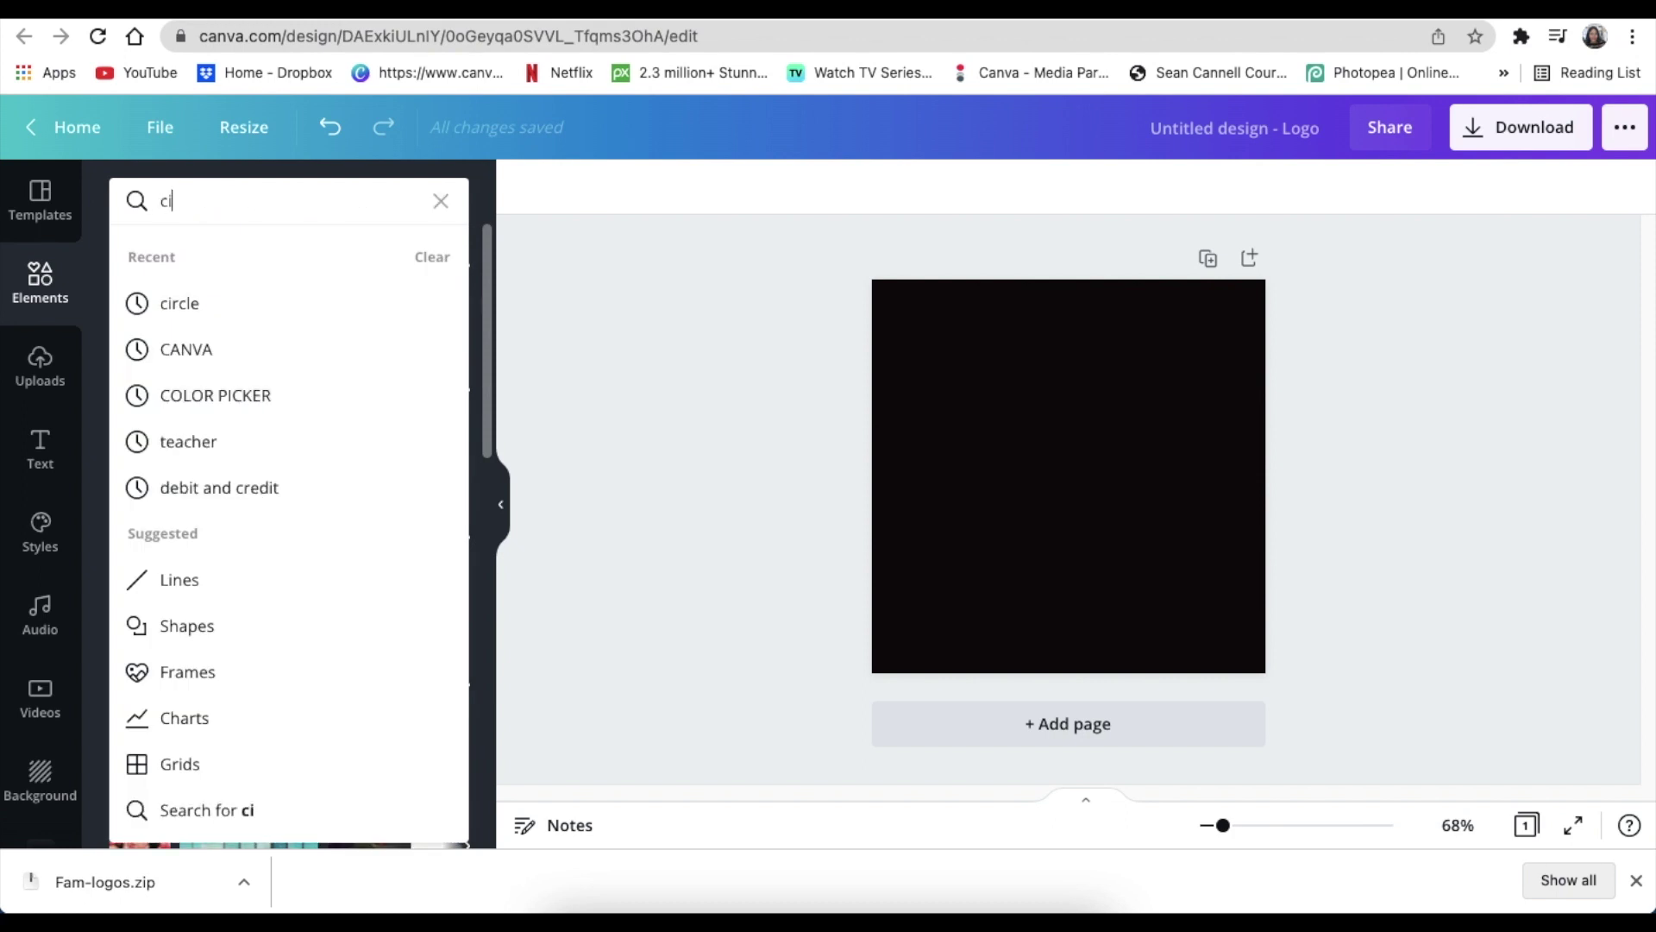
type("rcle")
key("Return")
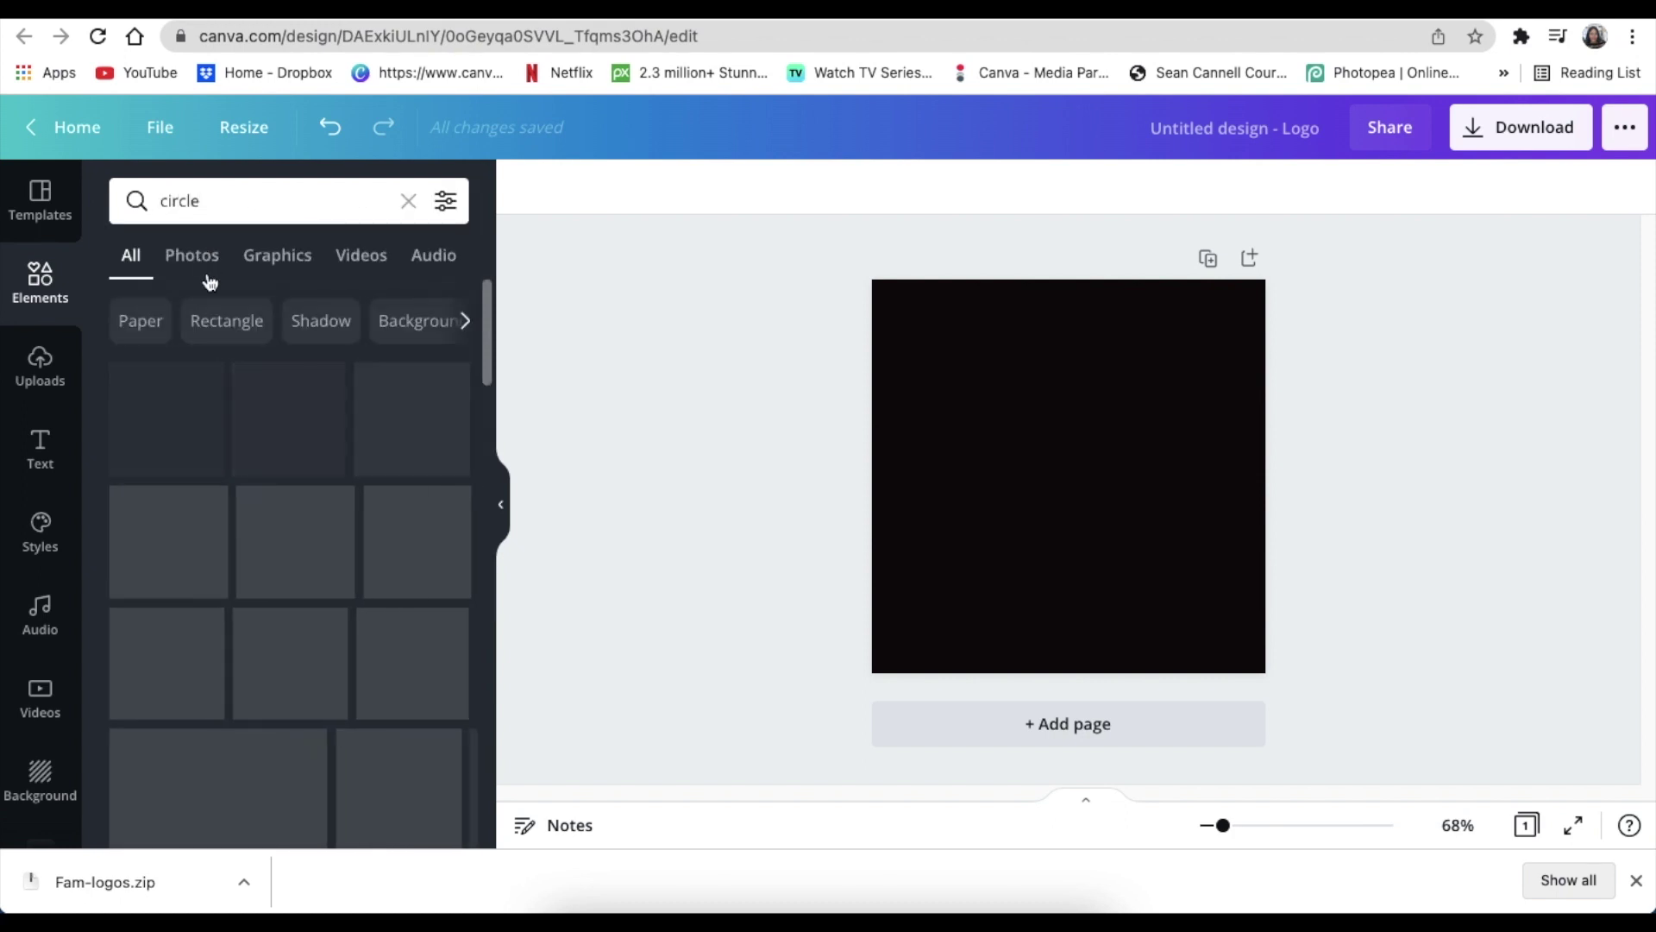
left_click(275, 256)
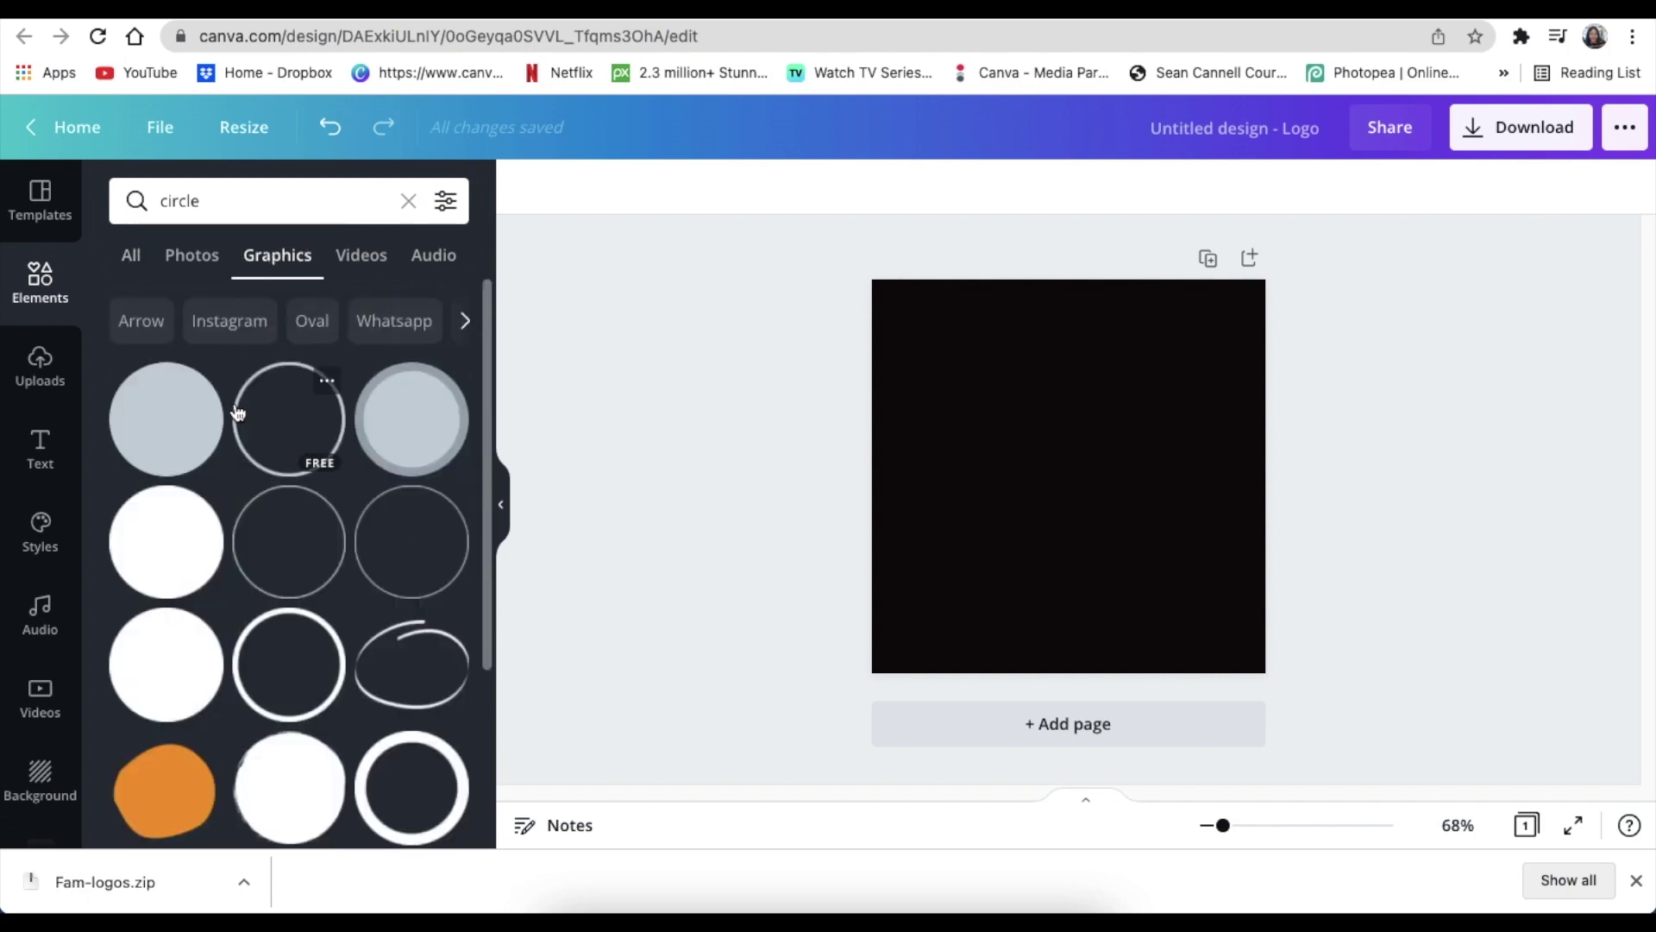
scroll(233, 444, "down", 8)
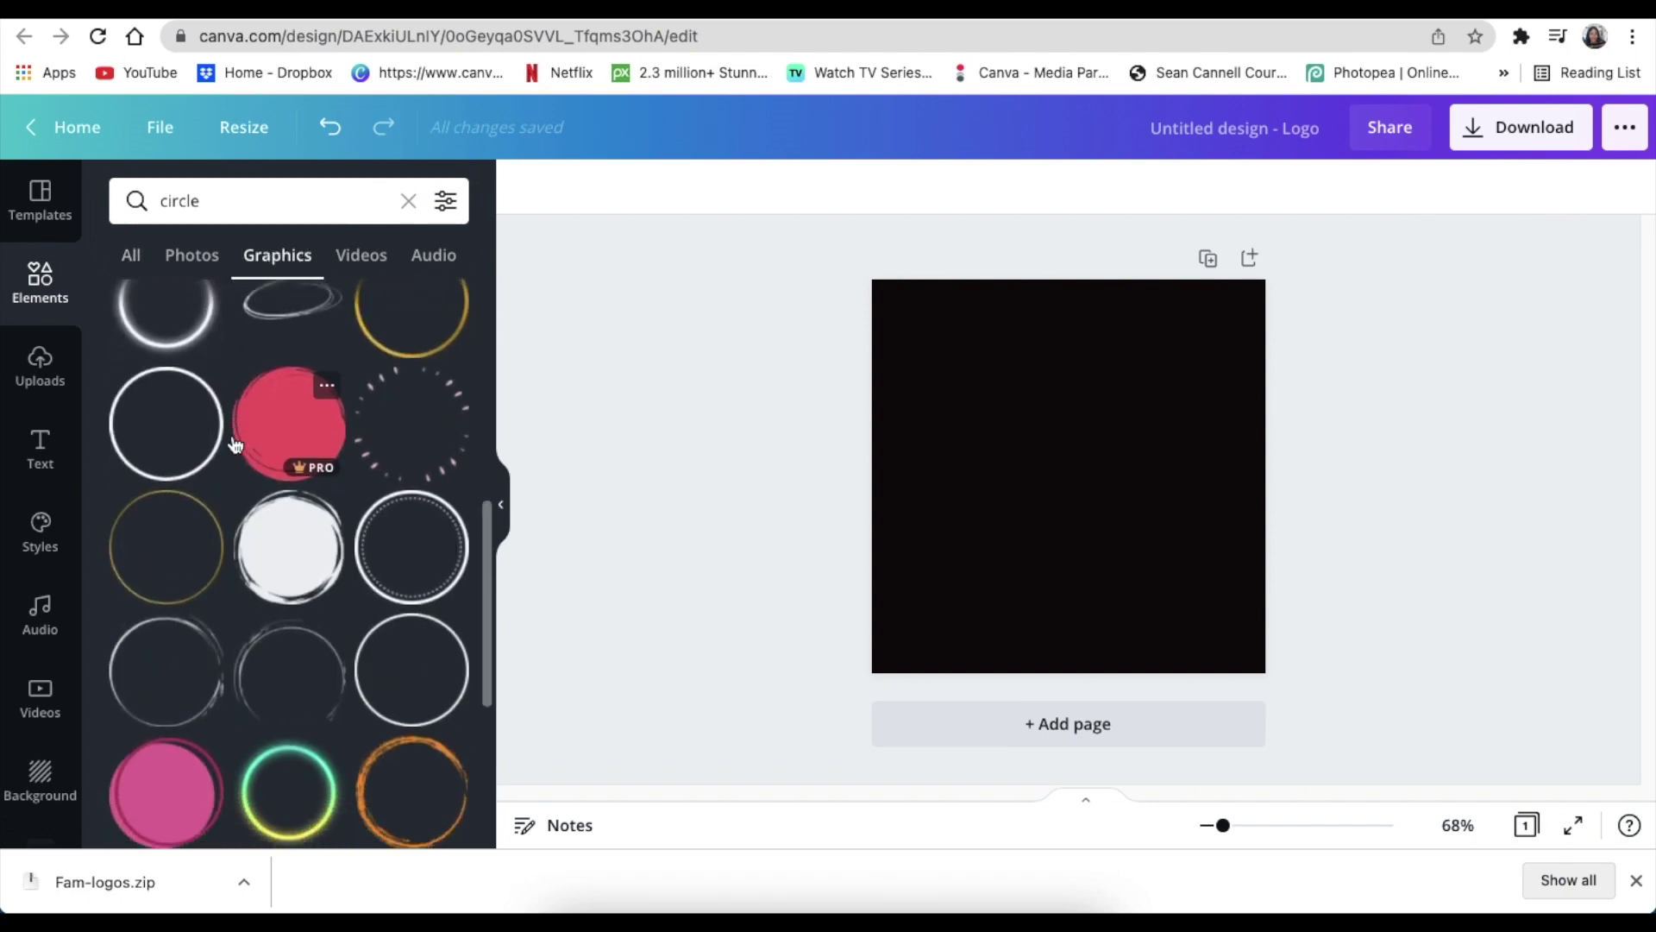
scroll(233, 446, "down", 2)
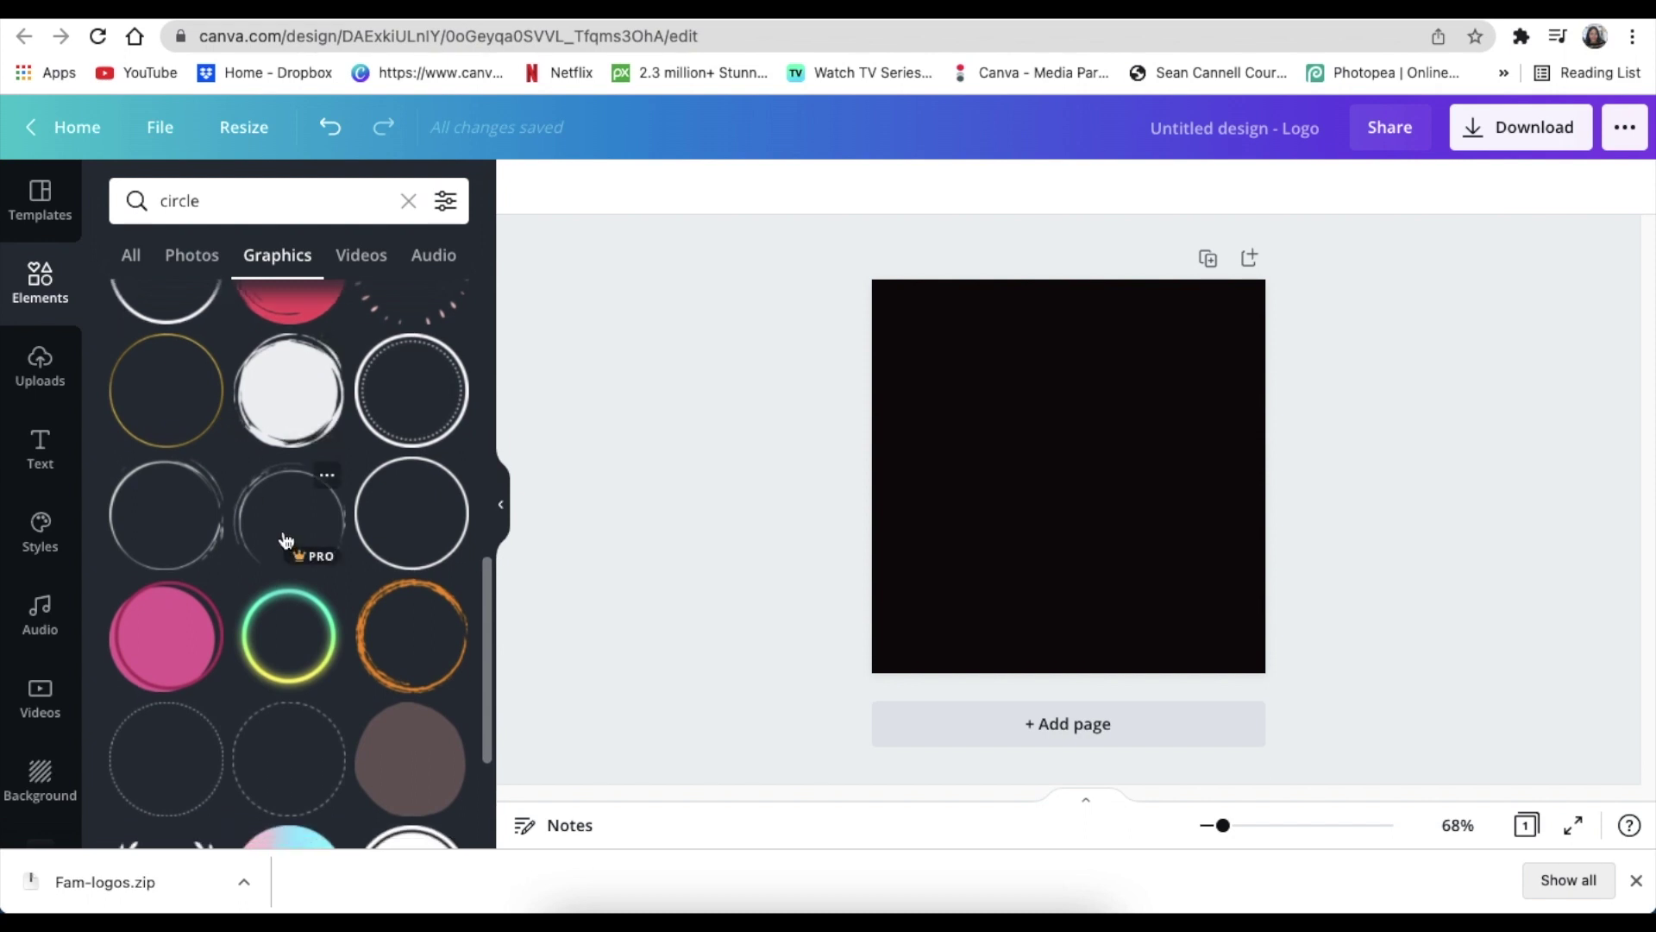
left_click(302, 503)
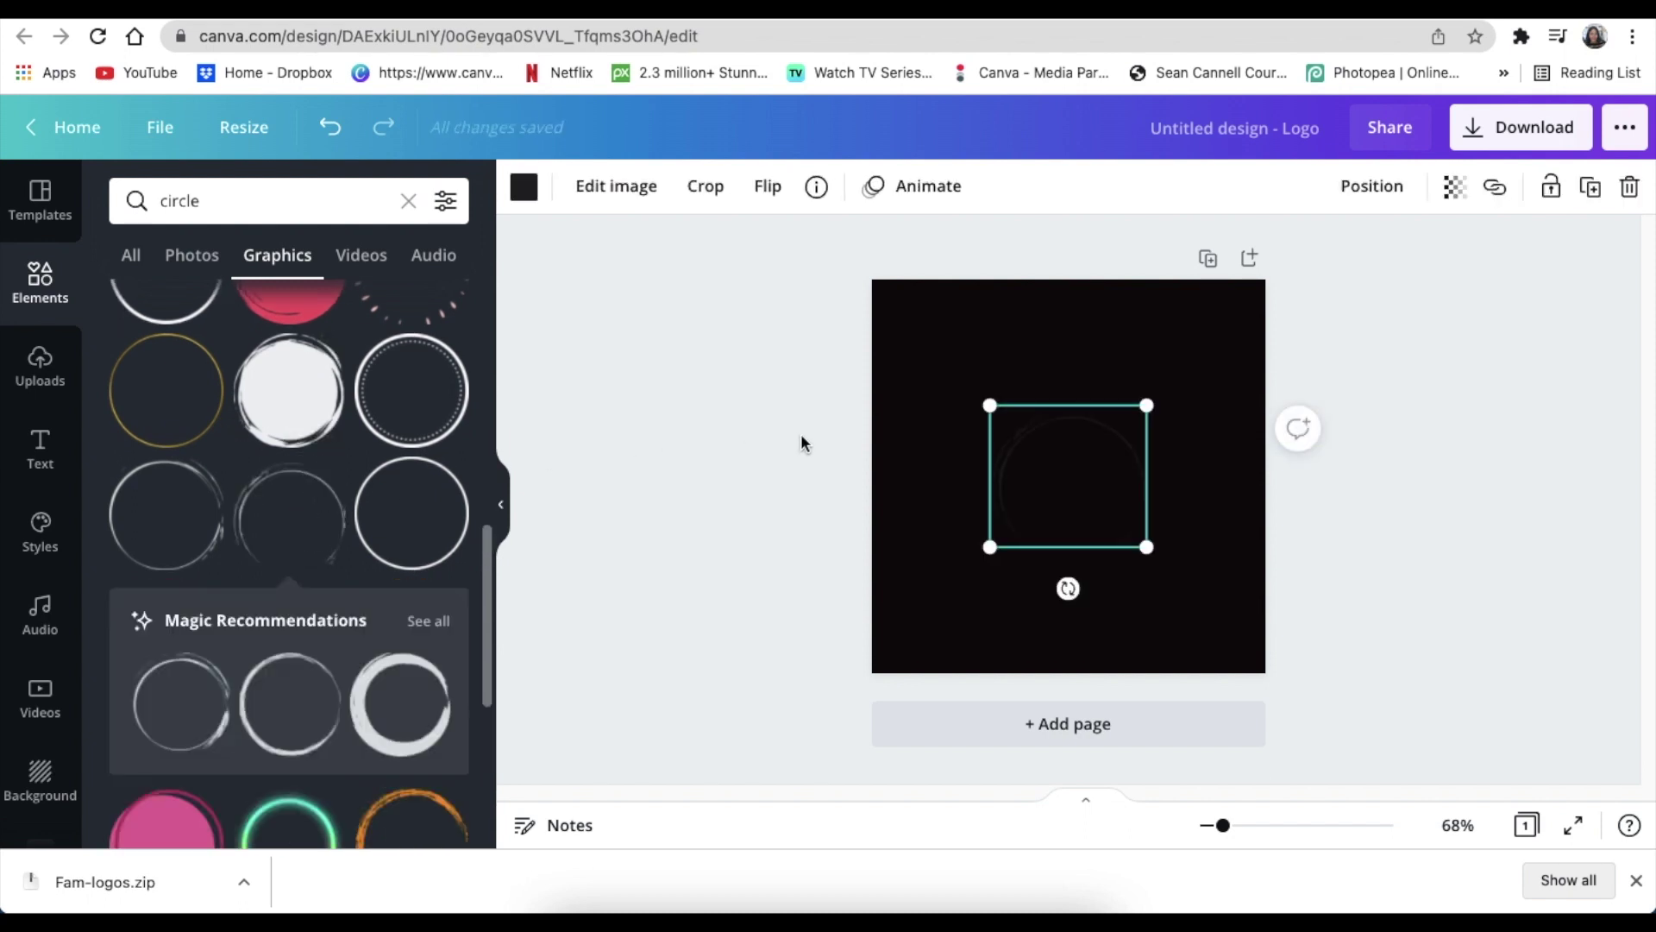
Recolour the brushed circle green using a 'green' colour search
left_click(525, 186)
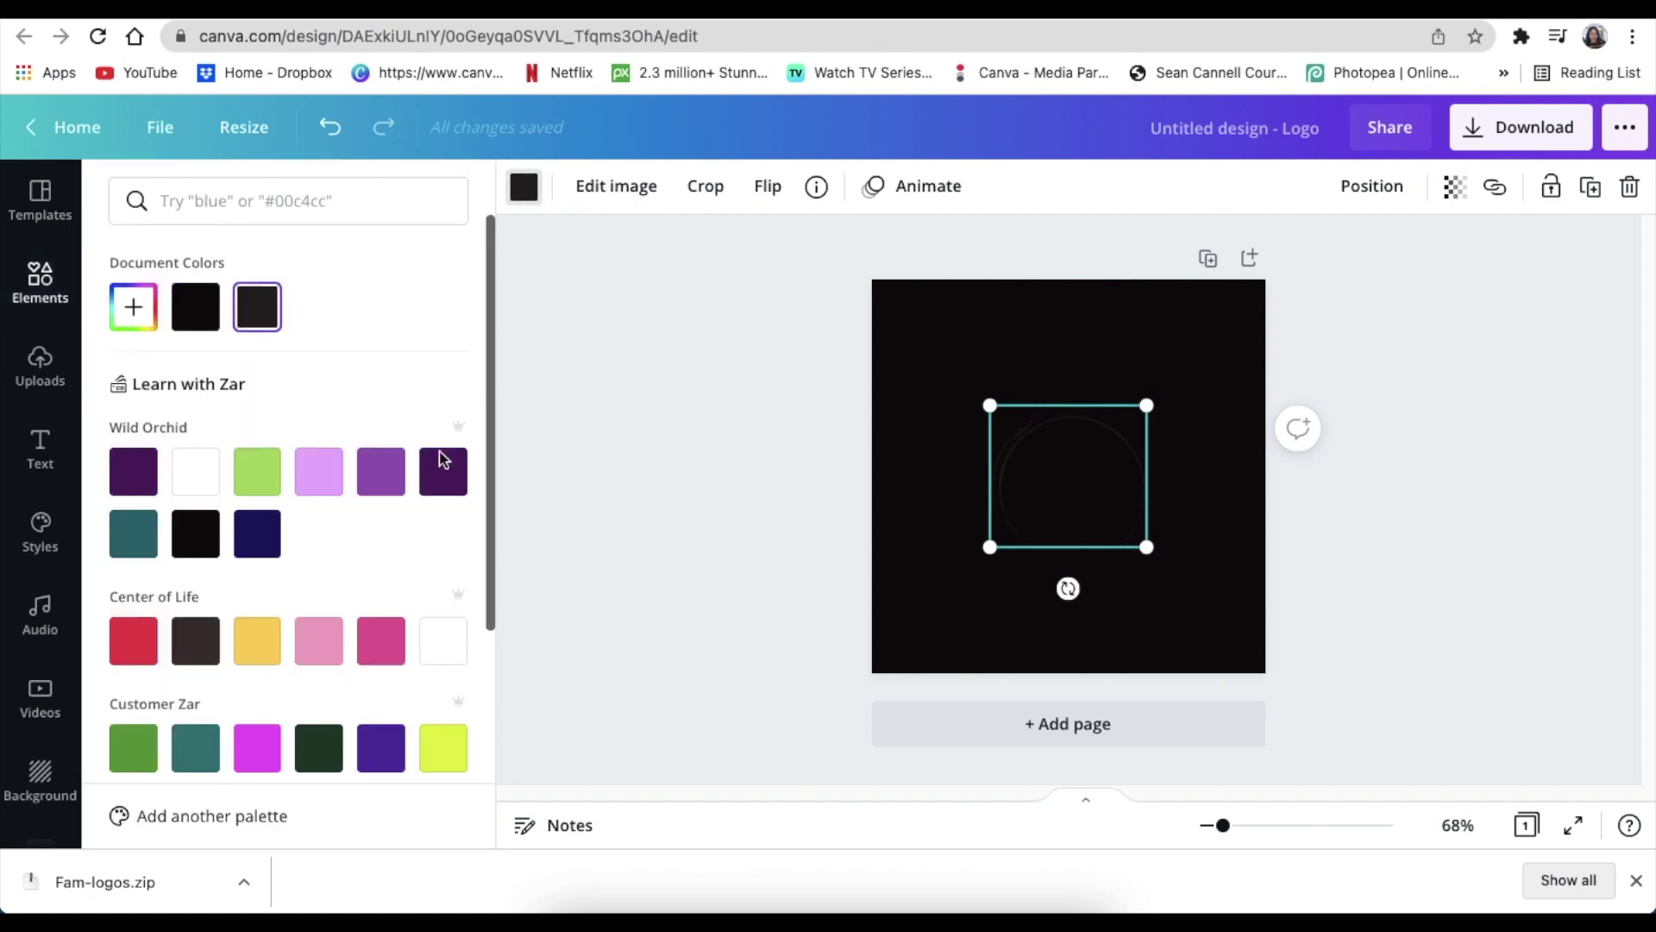
left_click(229, 200)
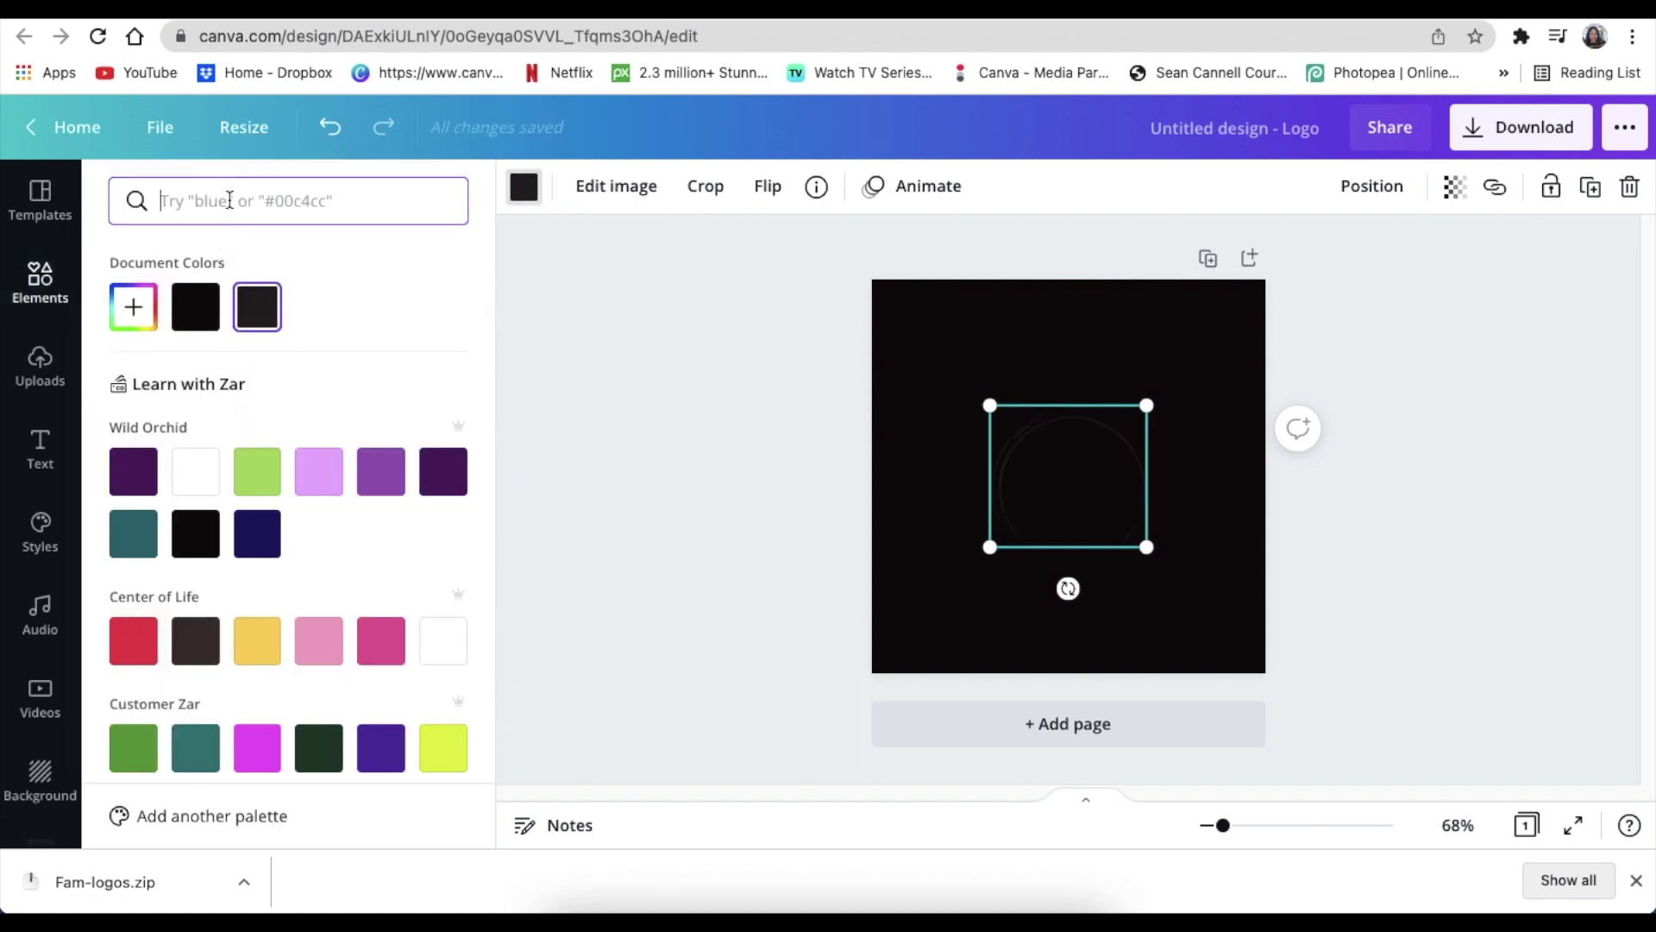
type("green")
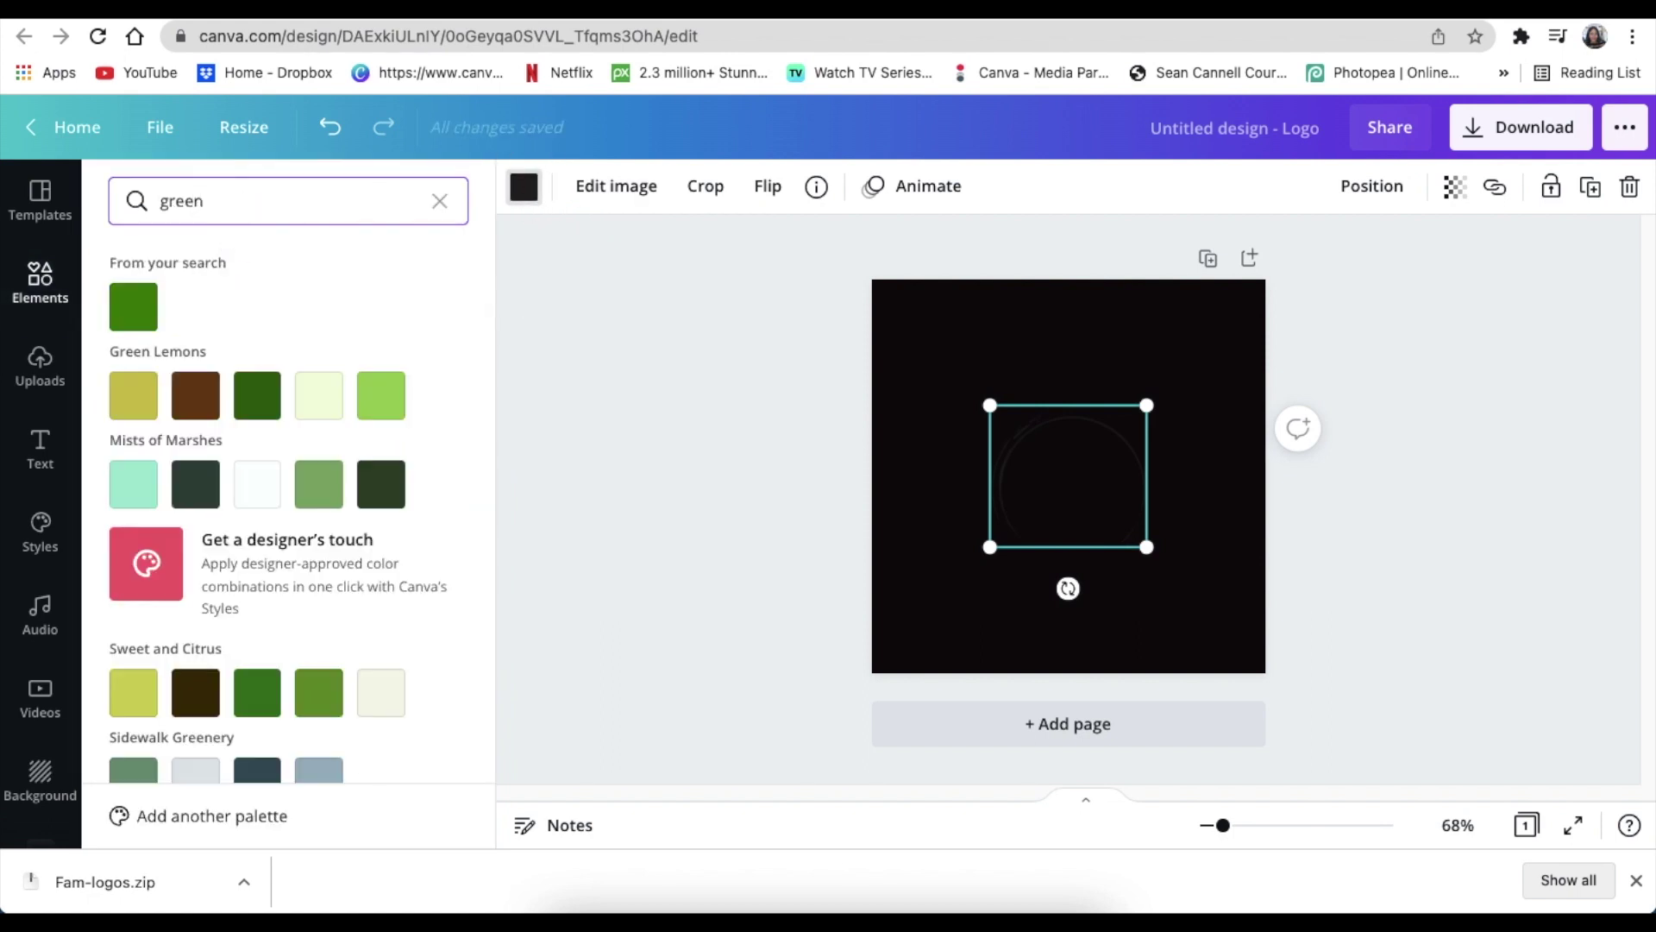
scroll(207, 497, "down", 5)
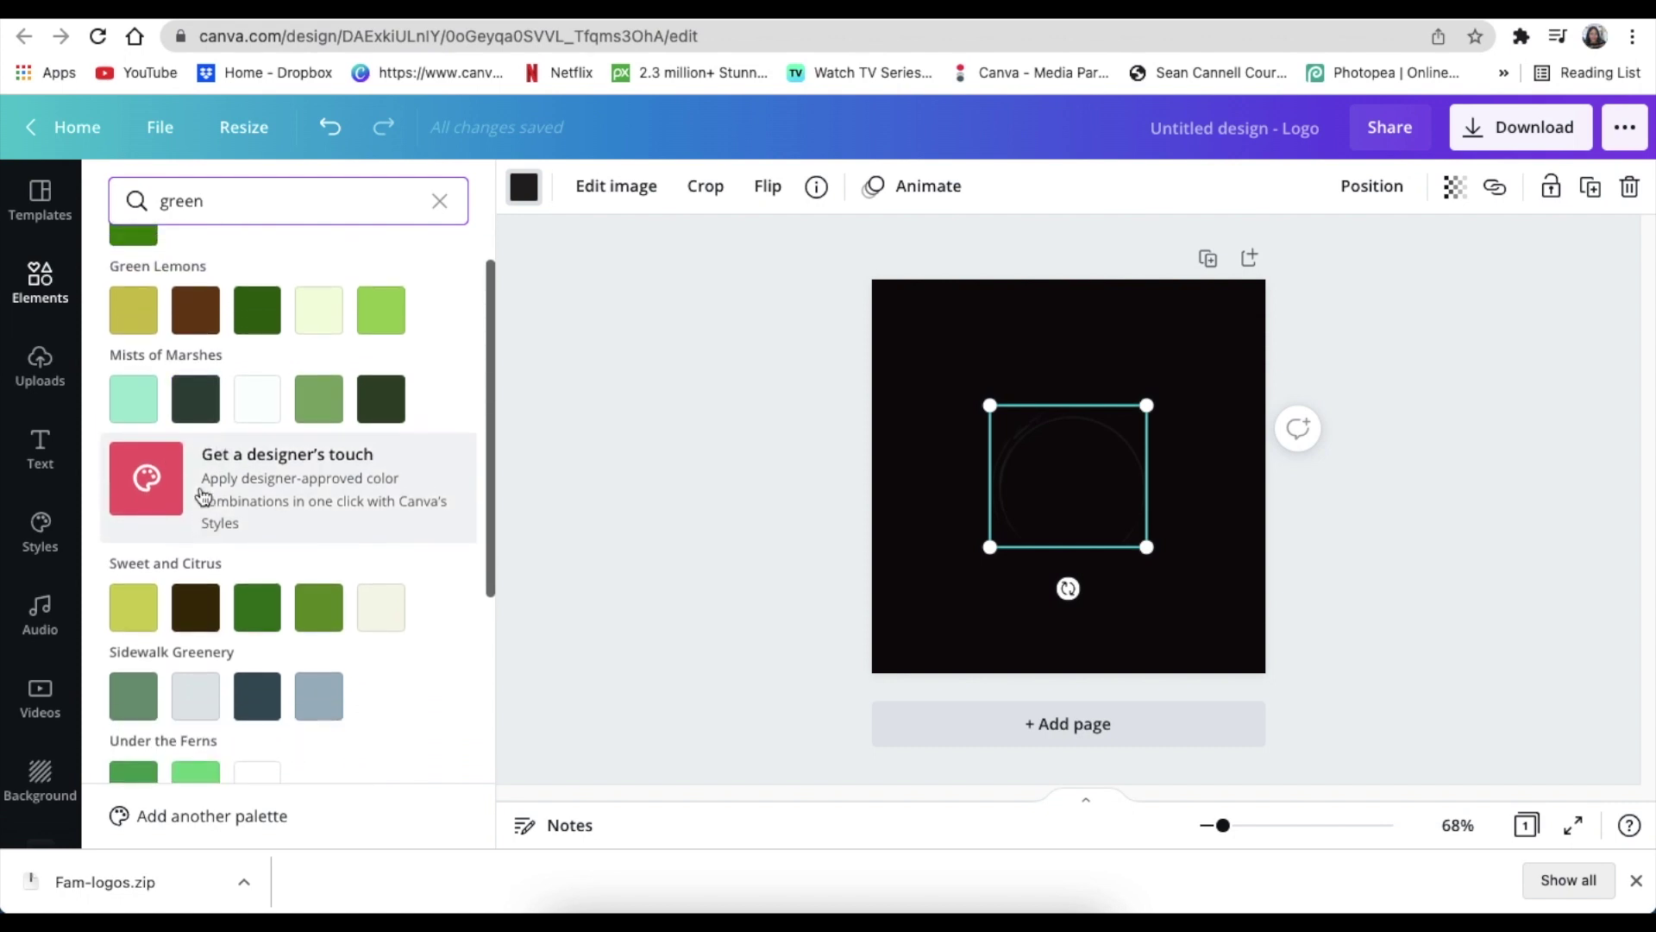
scroll(198, 491, "up", 5)
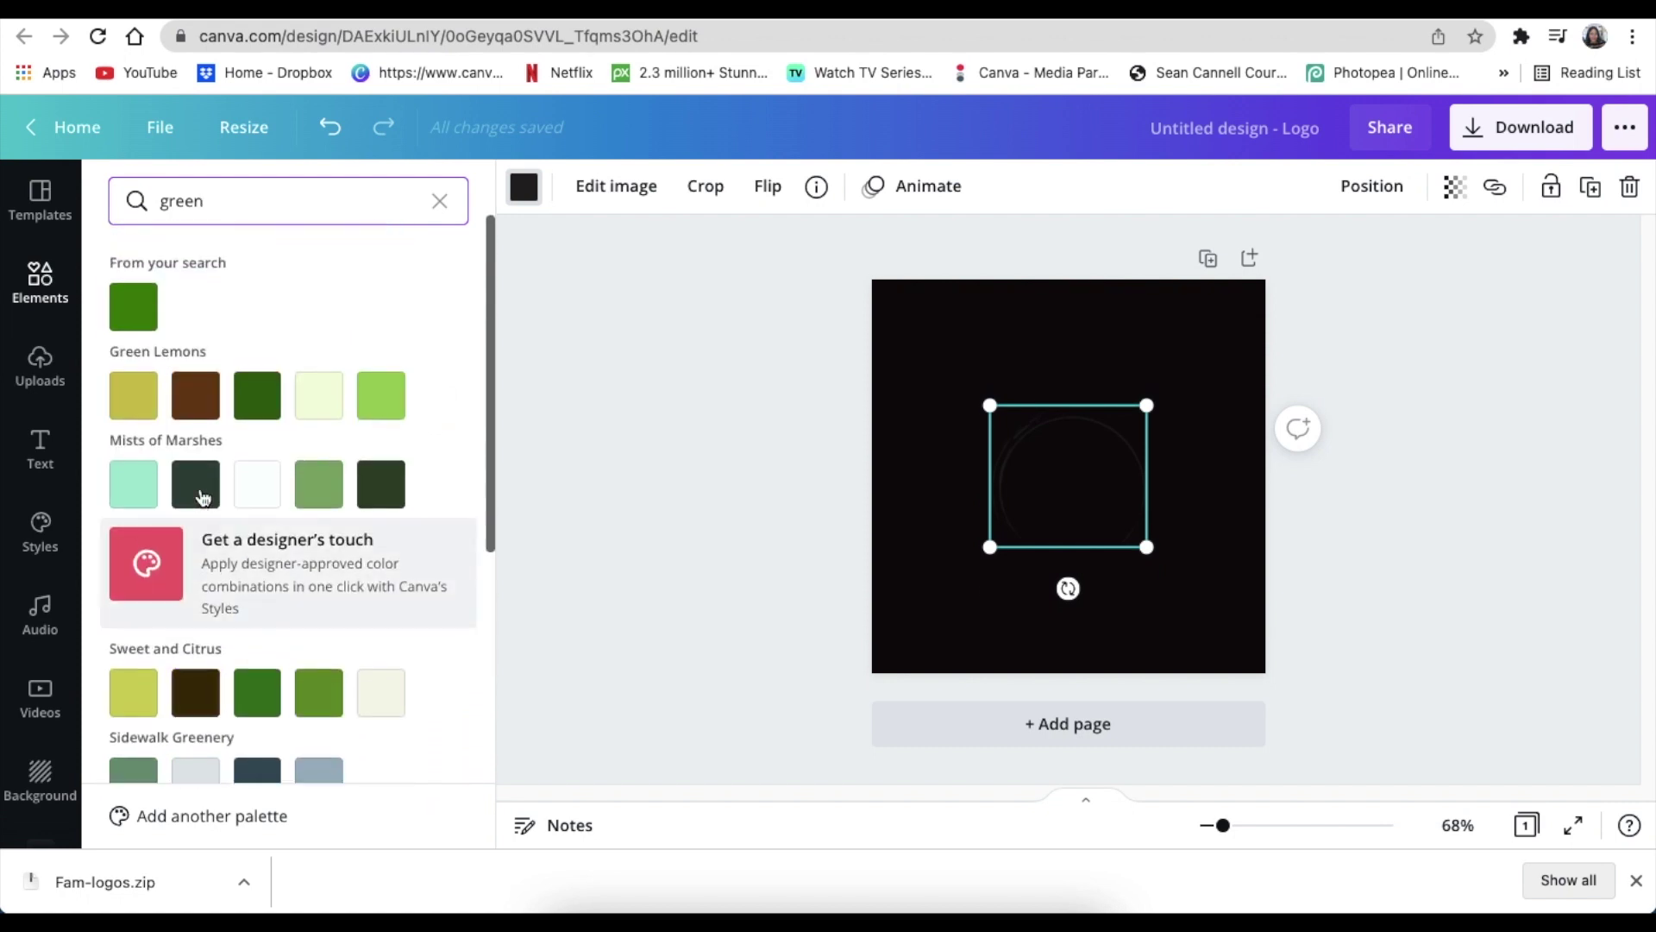
left_click(145, 310)
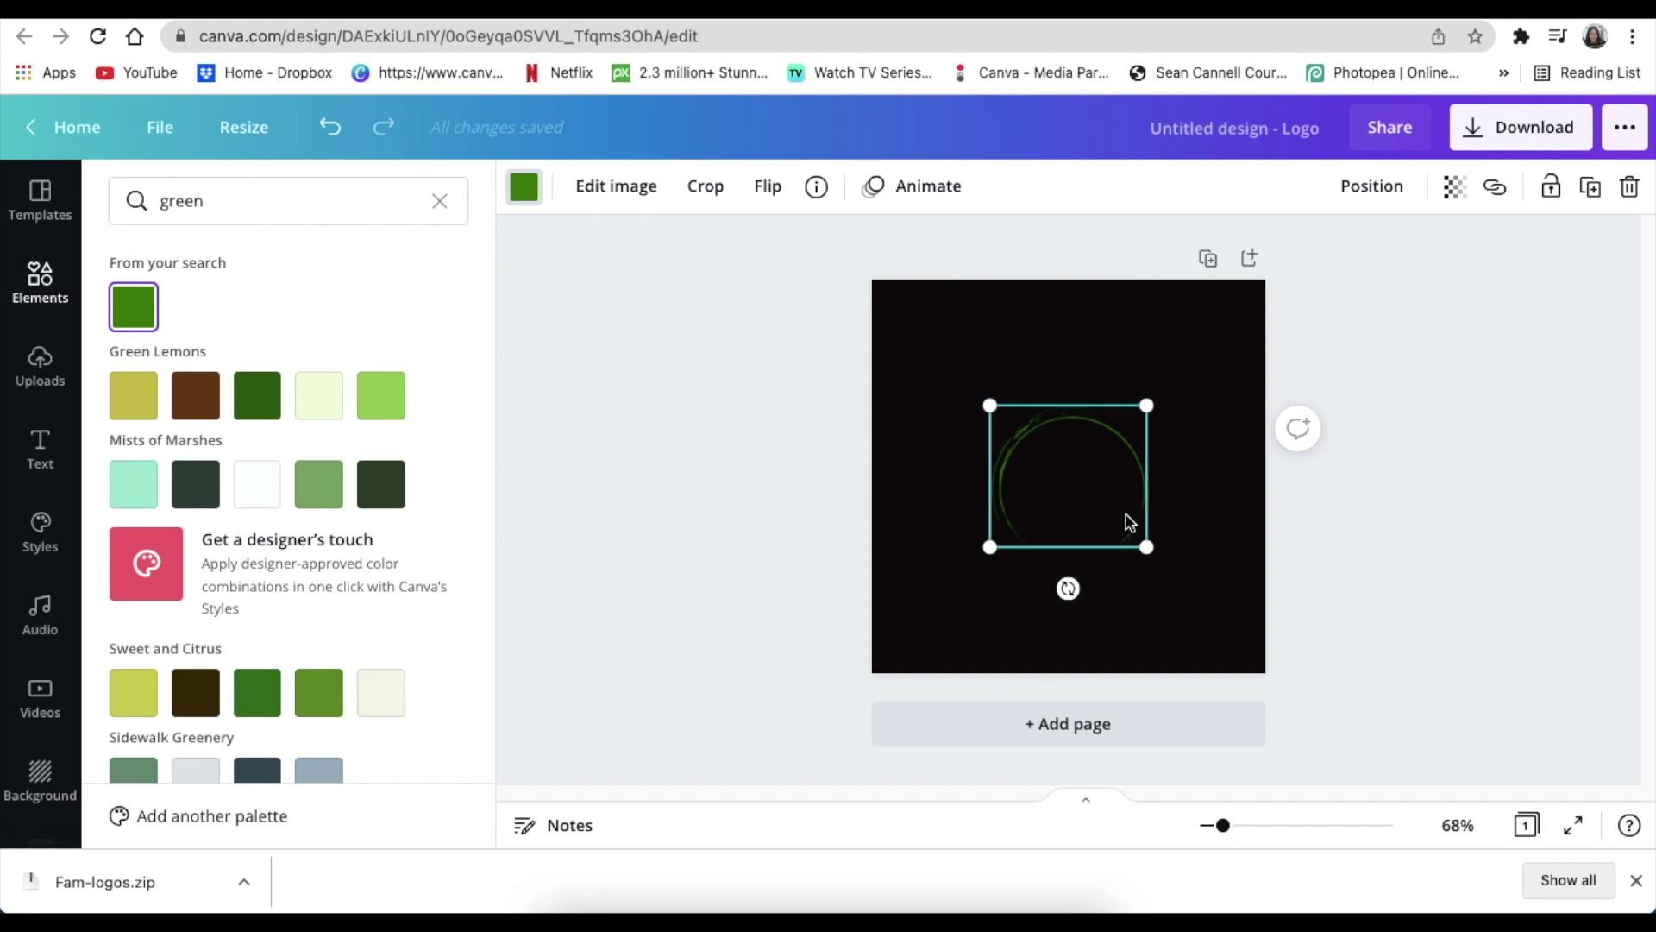
Enlarge the circle, tilt it about 30 degrees clockwise, and centre it on the page
left_click_drag(1148, 547, 1261, 651)
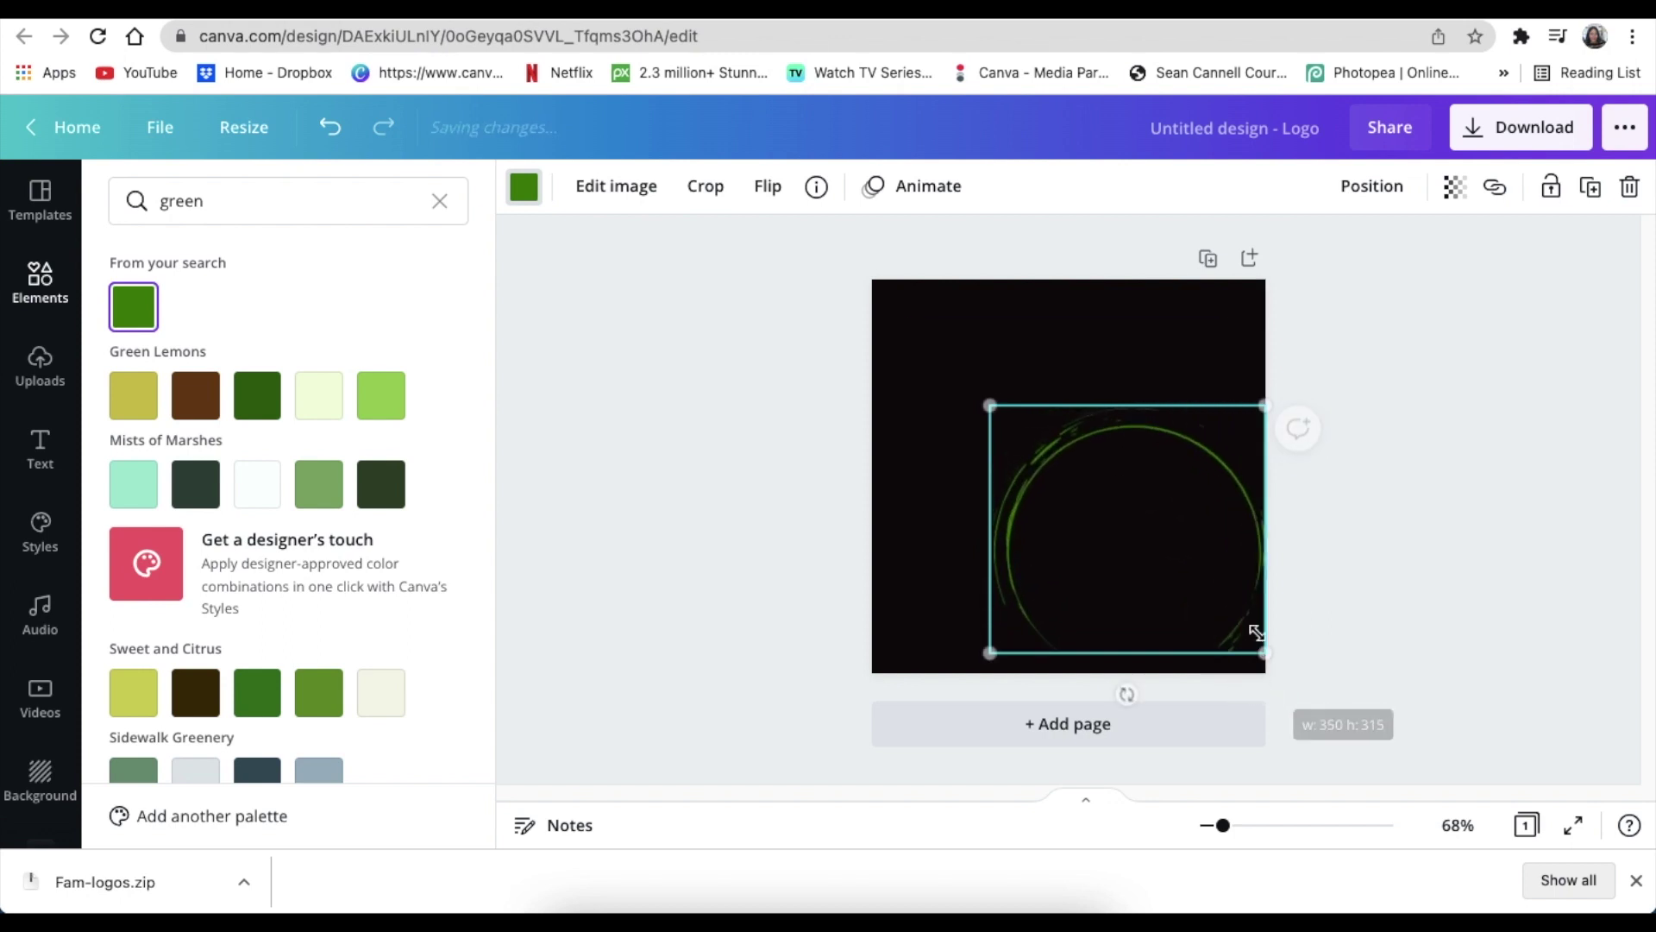
left_click_drag(1128, 694, 983, 609)
left_click_drag(1186, 554, 1148, 478)
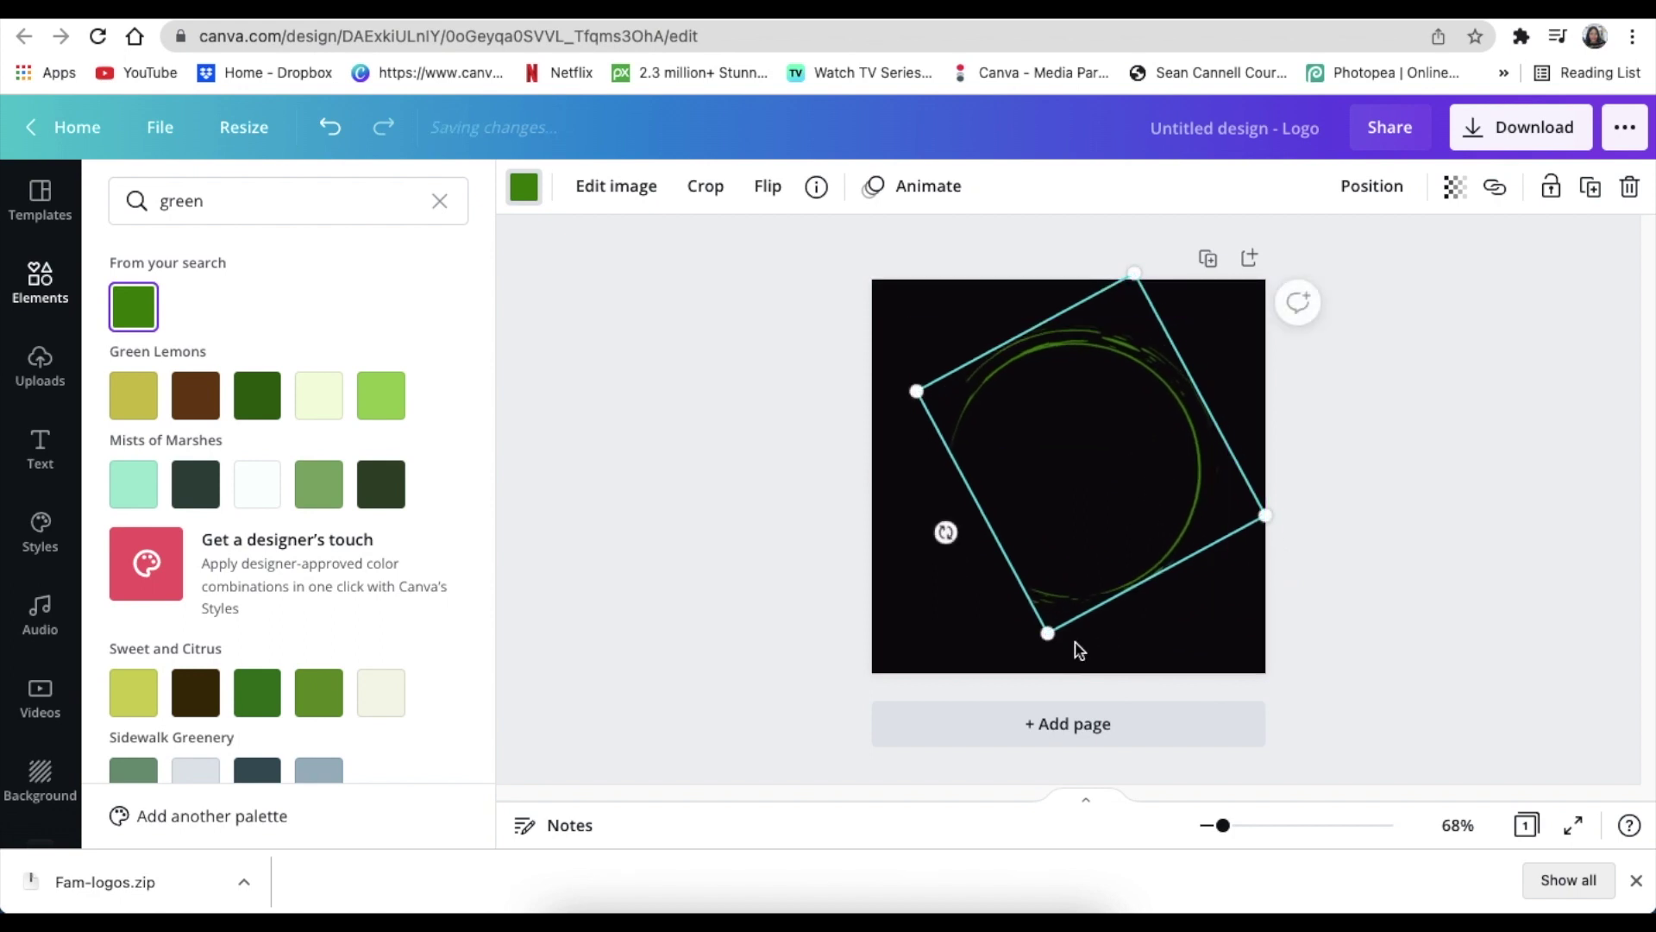
left_click_drag(946, 532, 940, 521)
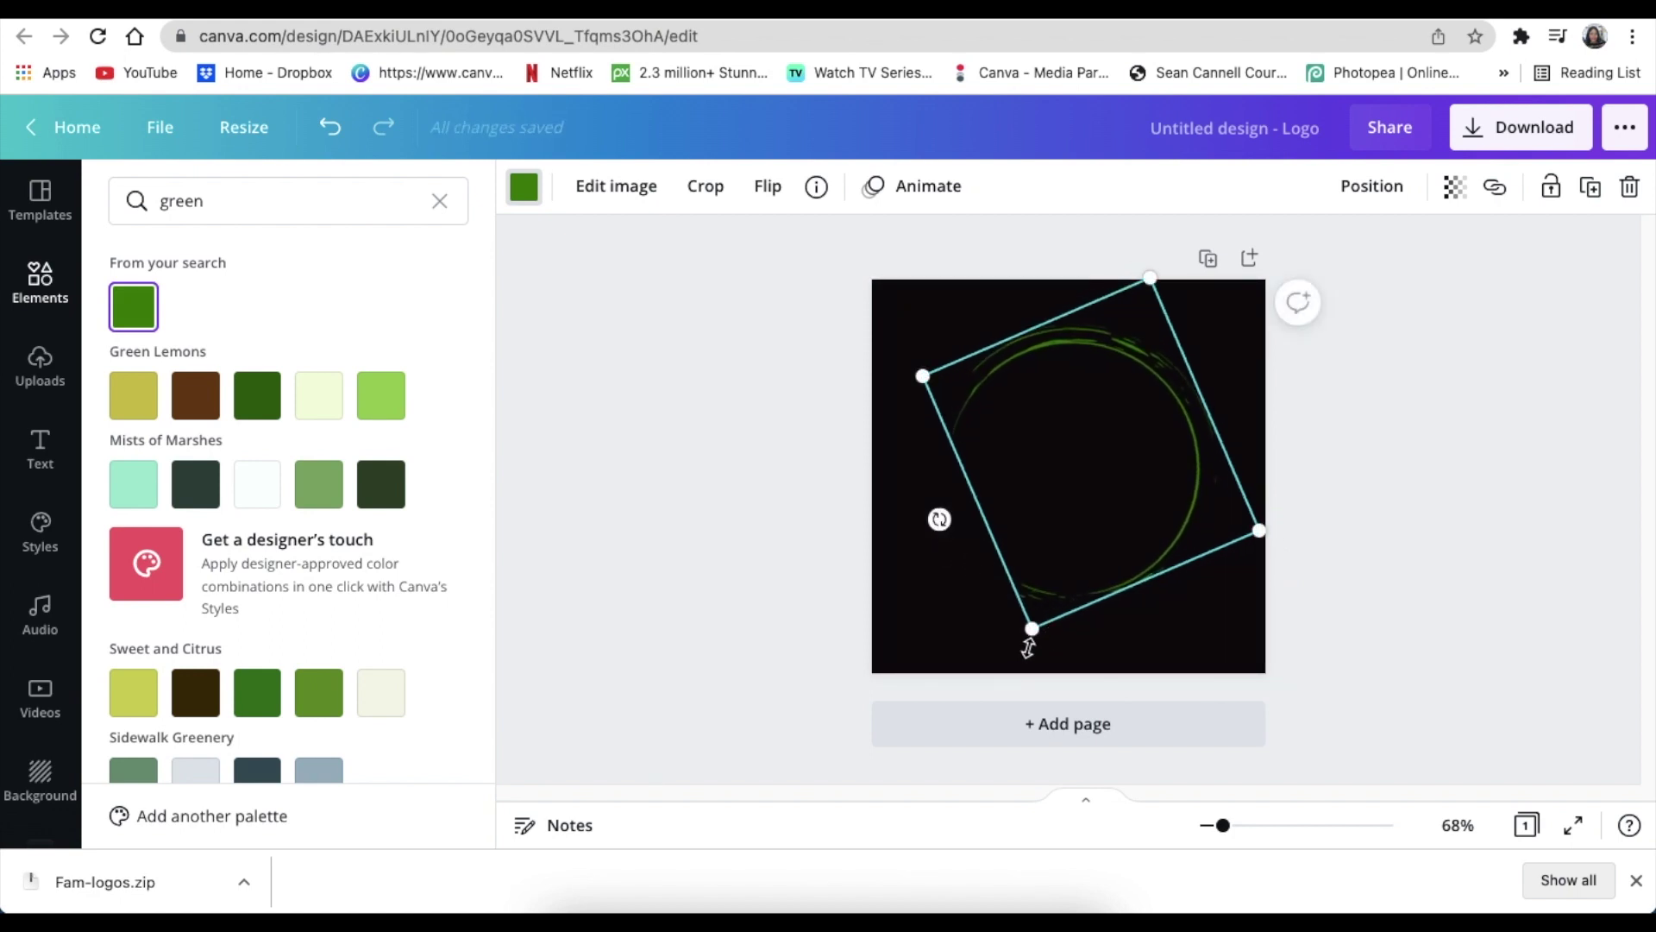
left_click_drag(1061, 560, 1067, 561)
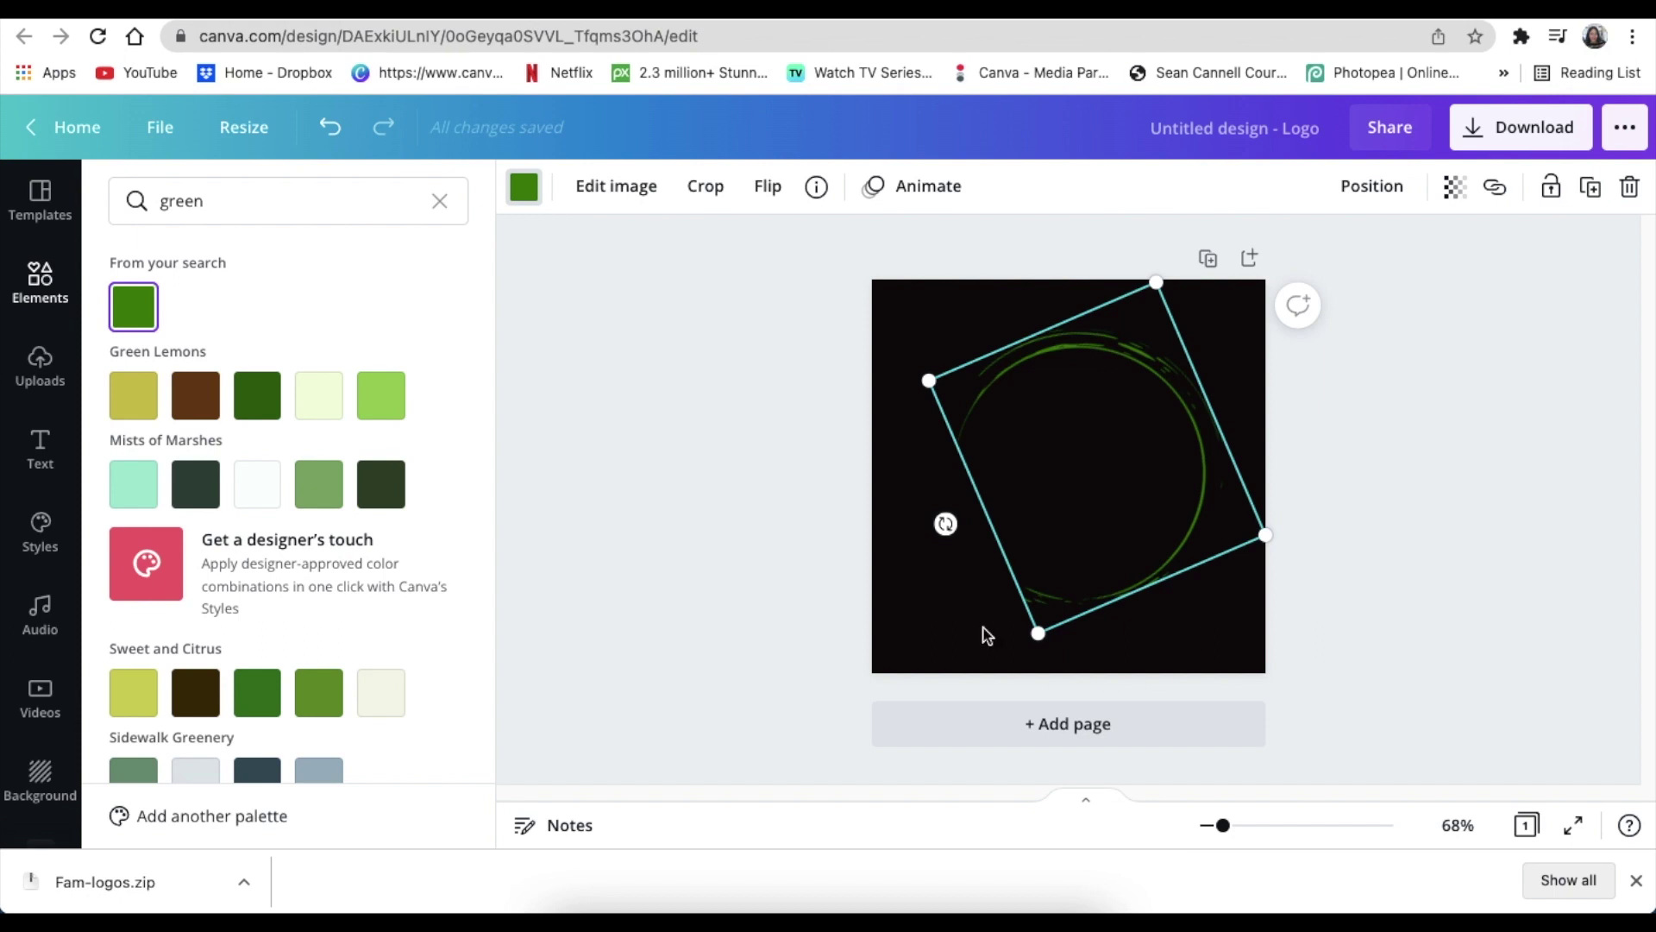
left_click(820, 524)
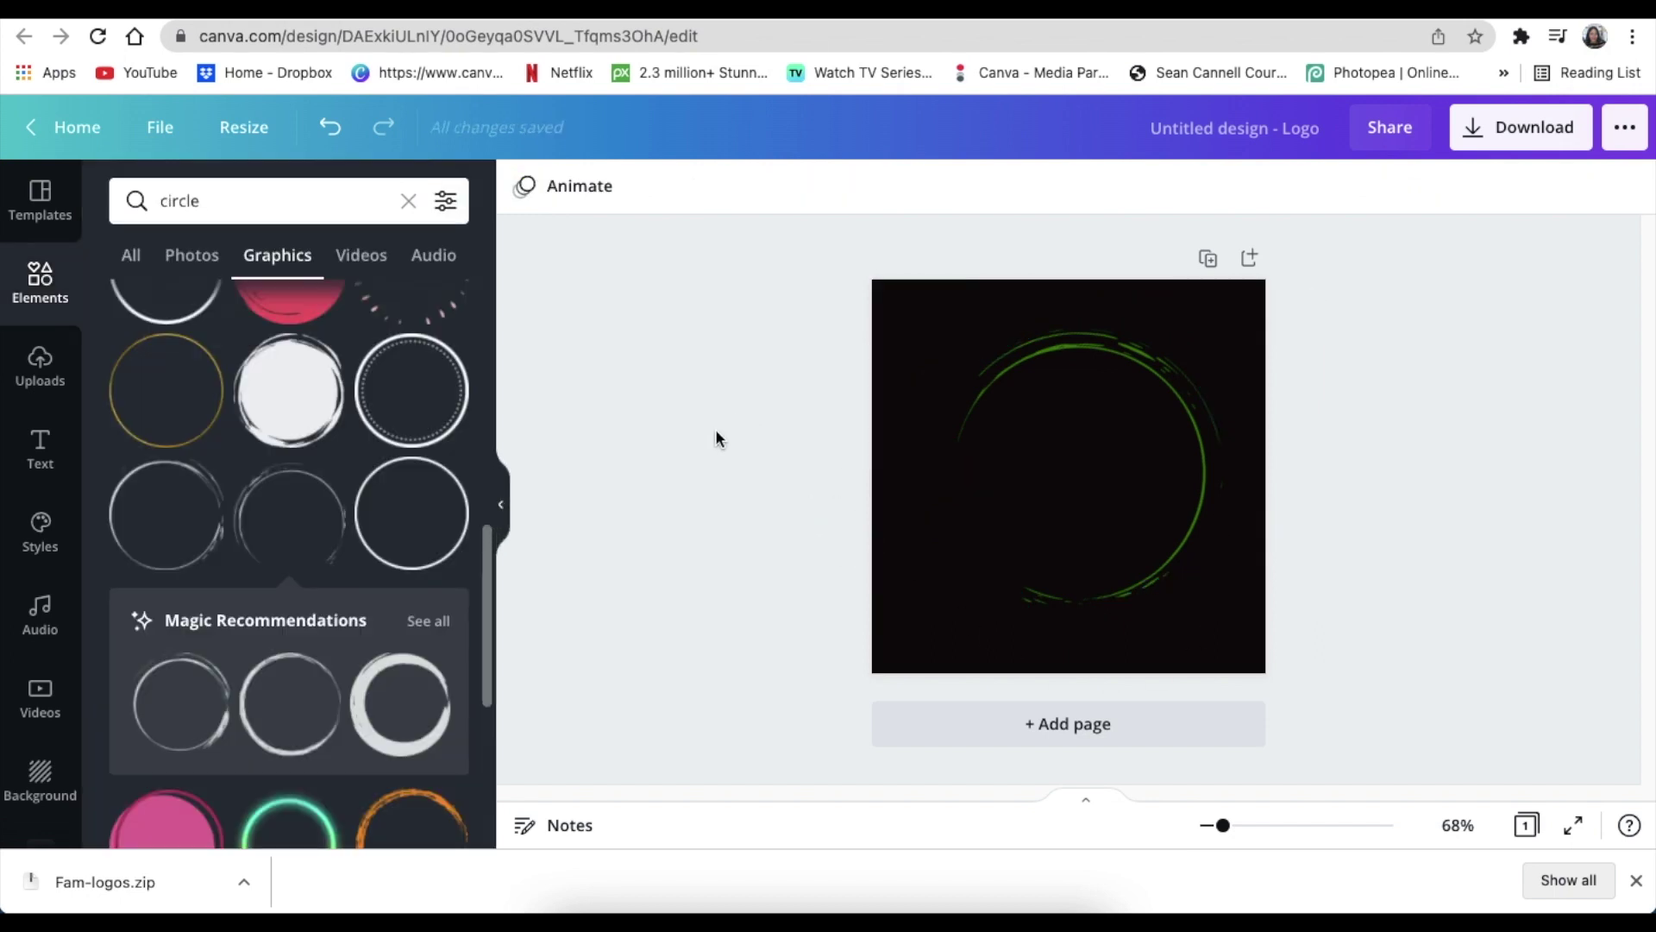
Add a small paragraph text box set in Montserrat Extra-Bold
left_click(54, 466)
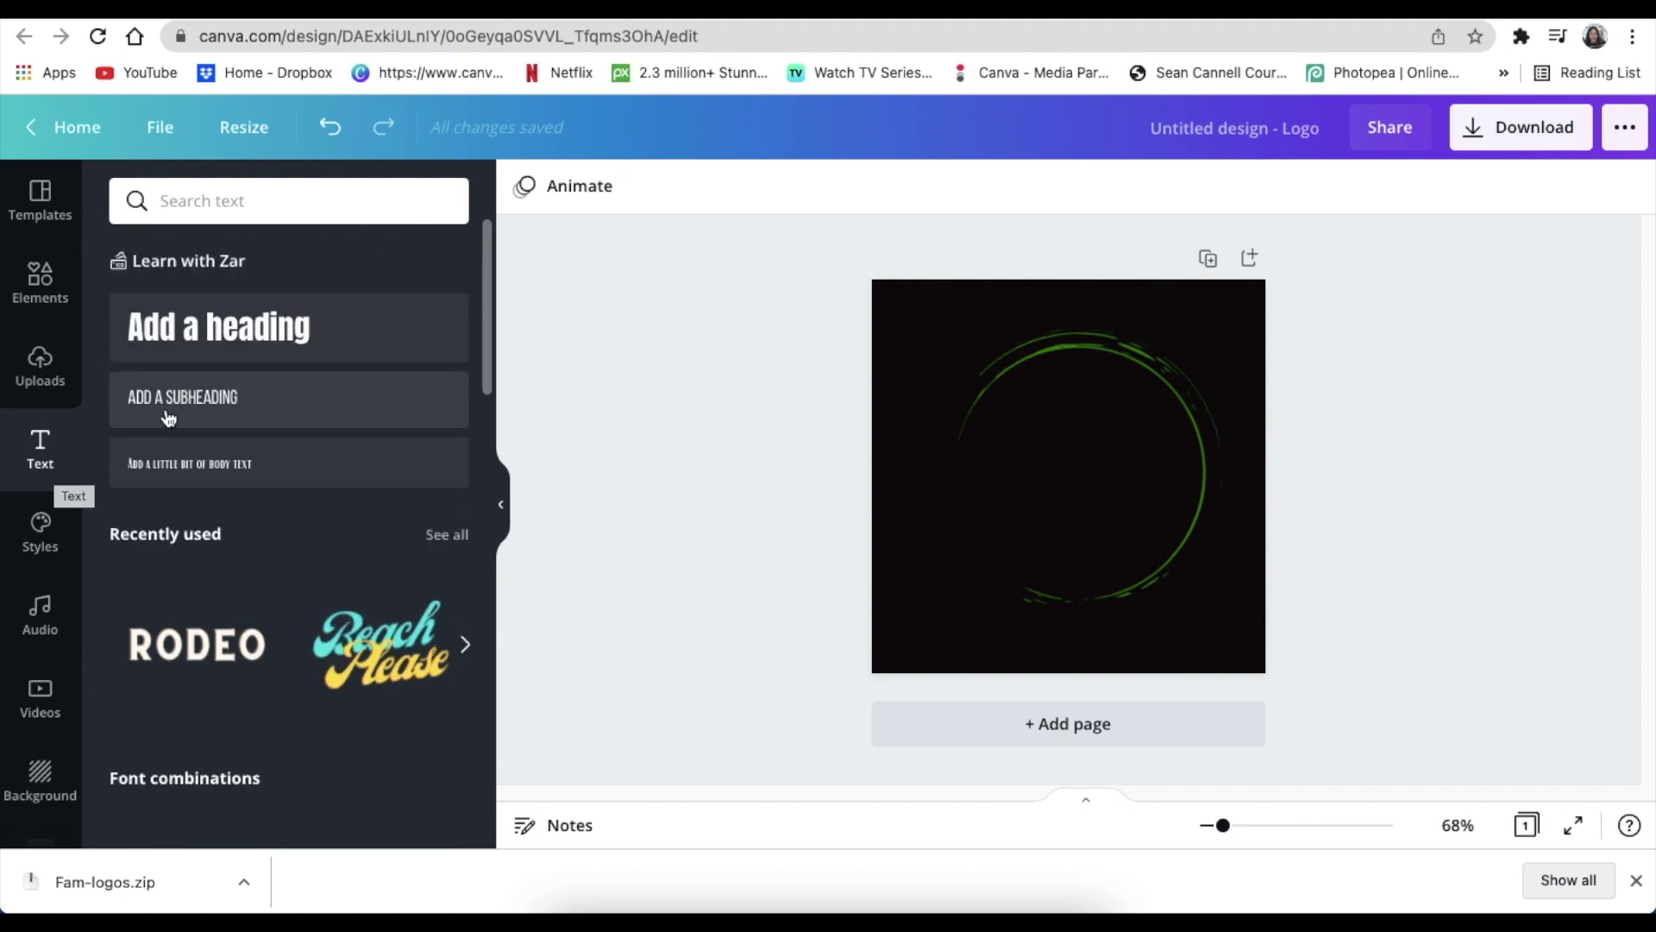
left_click(169, 419)
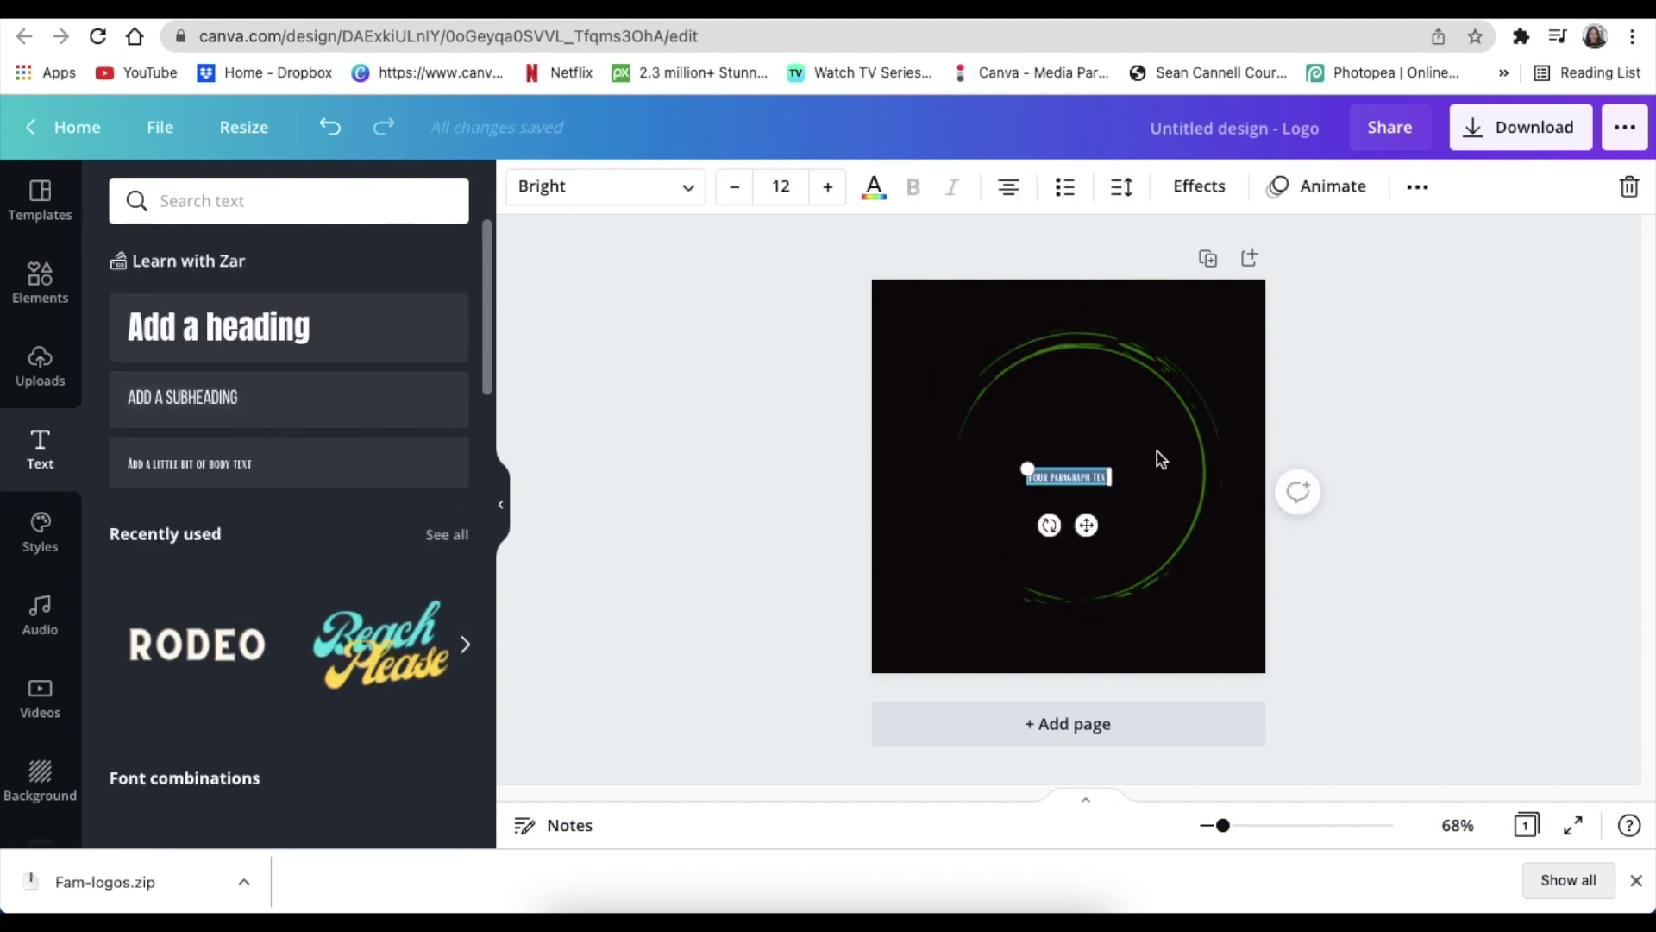
left_click(674, 192)
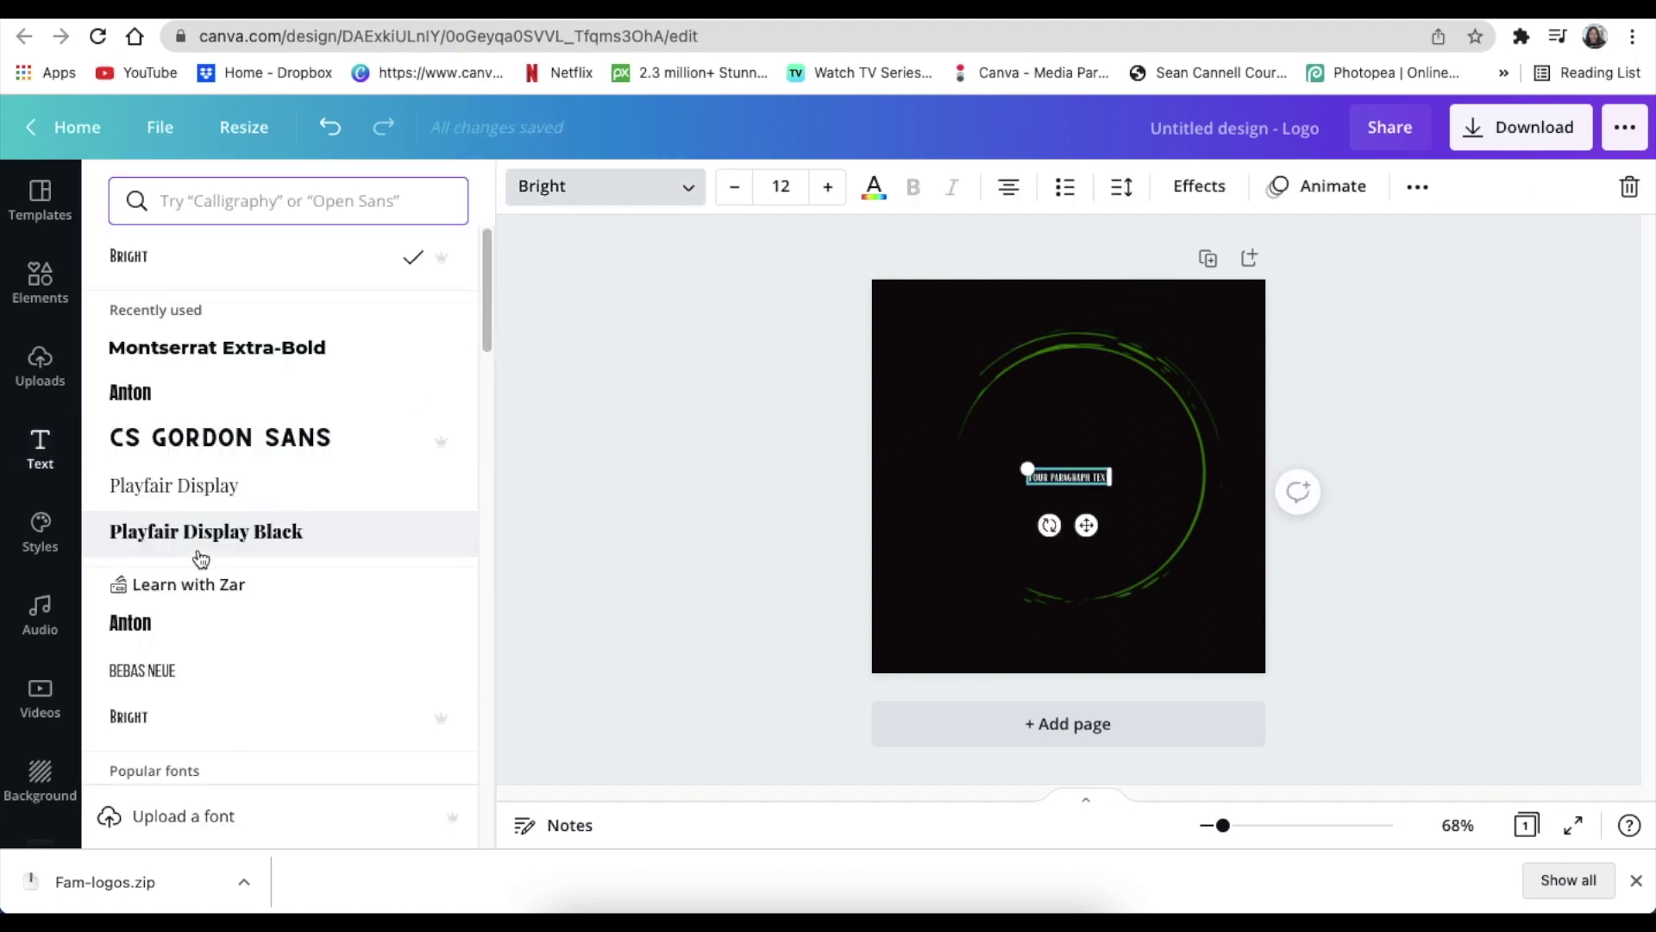
left_click(266, 345)
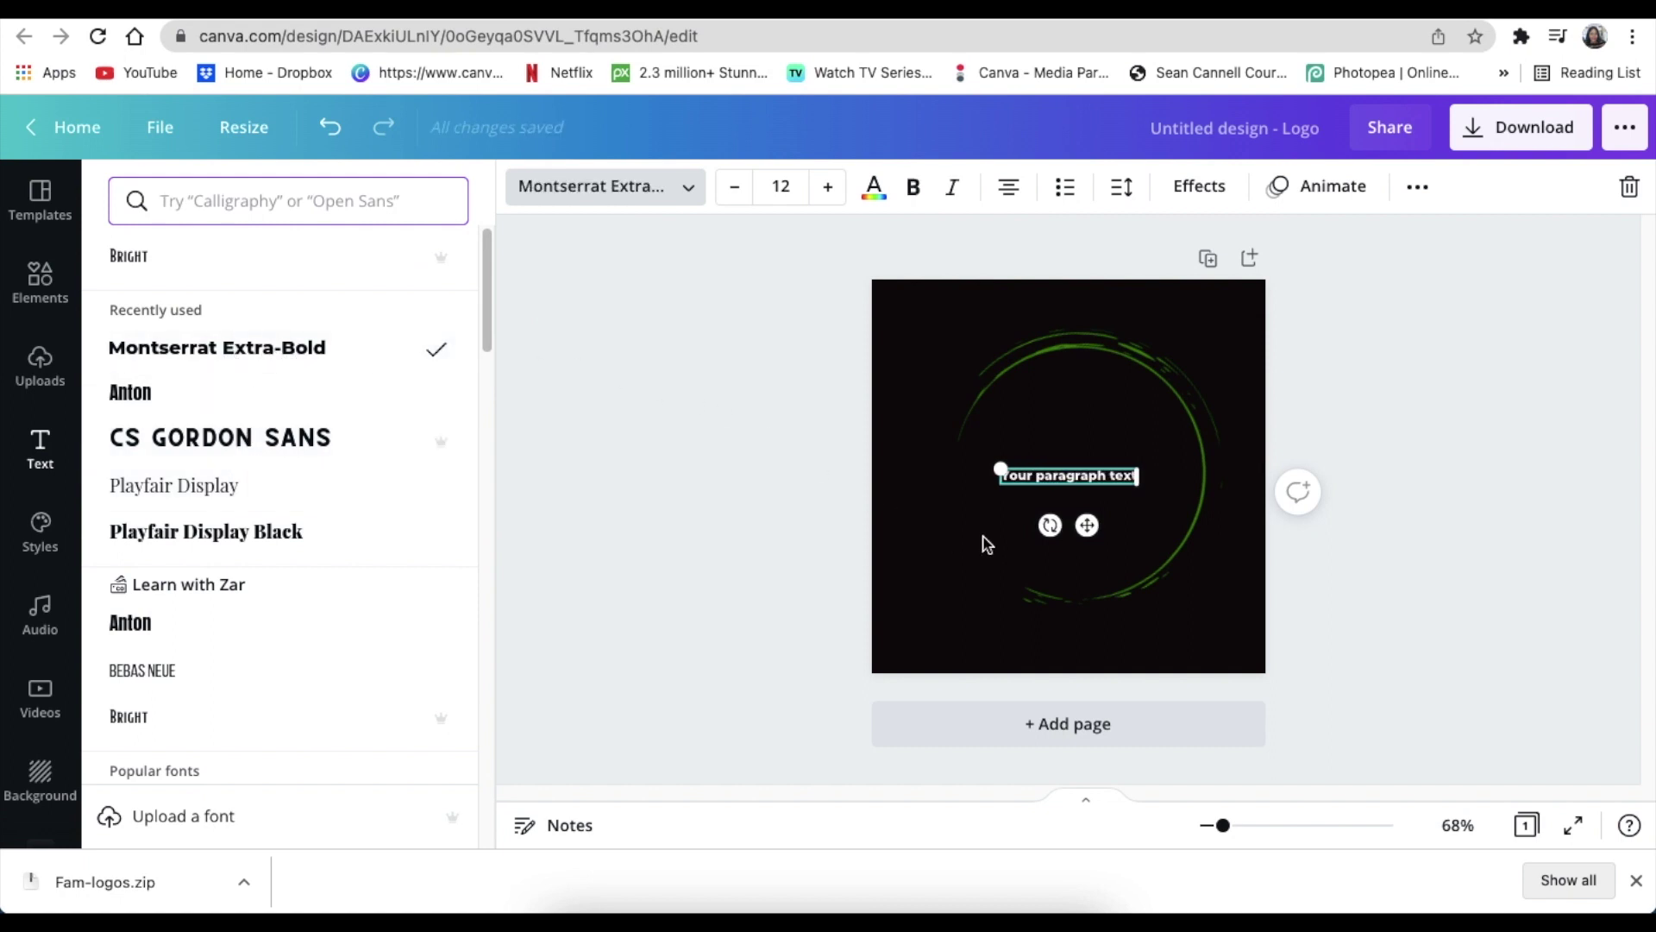
Replace the placeholder with 'FAM WELLNESS & SPA' and enlarge it to 27.4 below the circle
left_click(1085, 477)
left_click(1087, 476)
left_click(1090, 476)
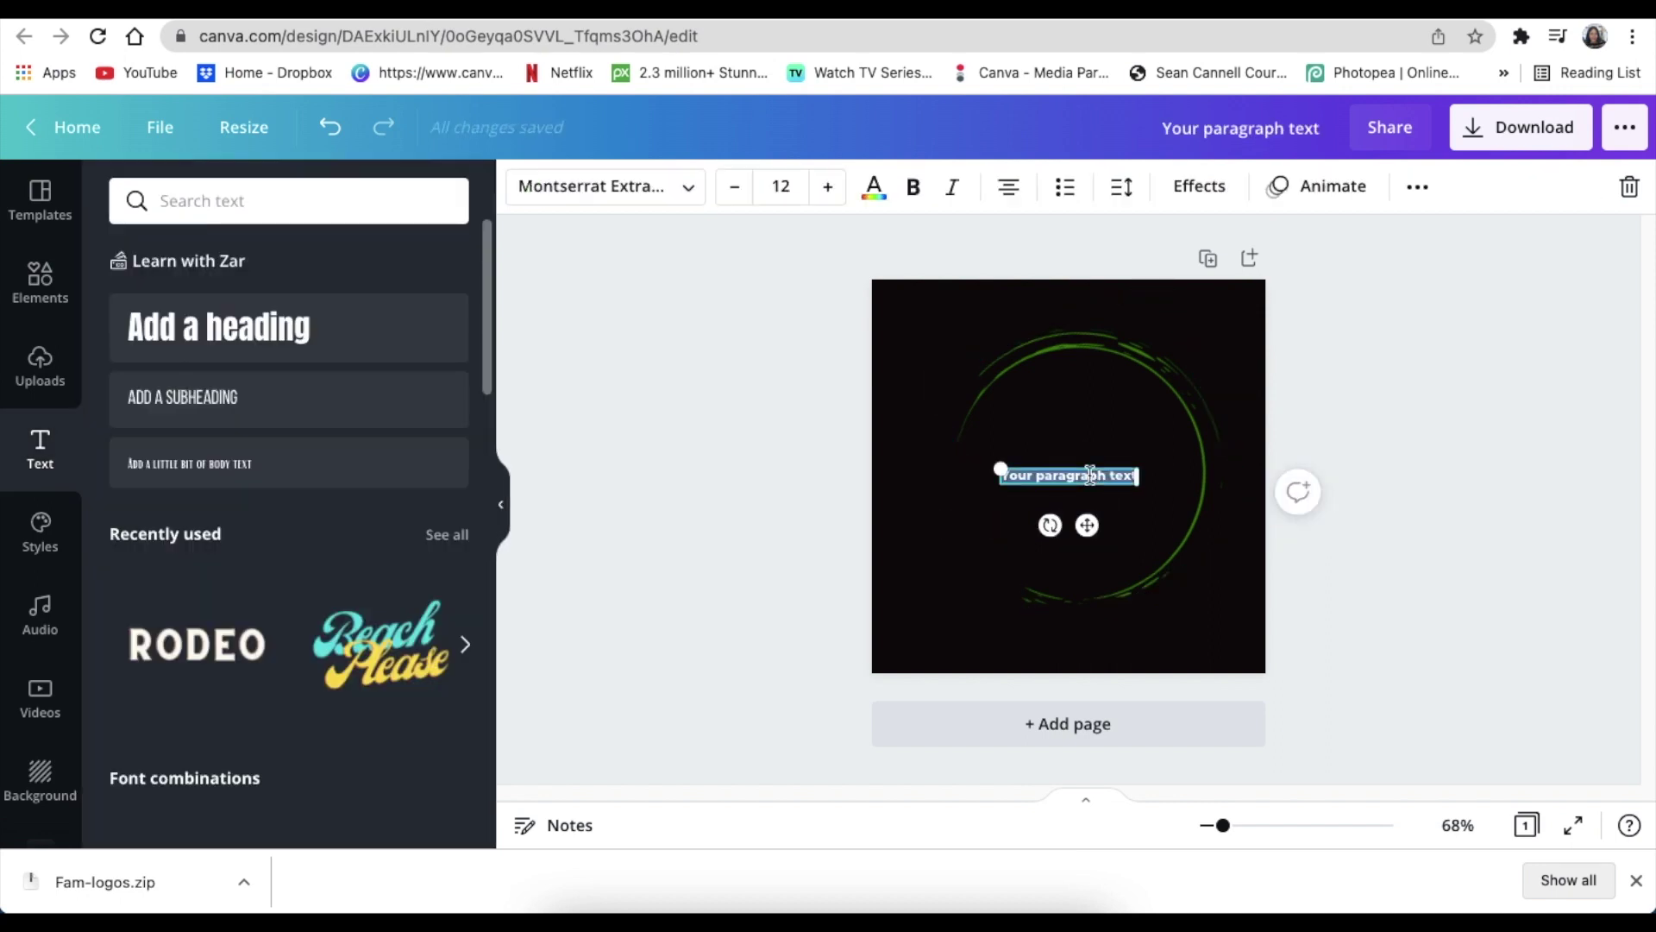
type("FA")
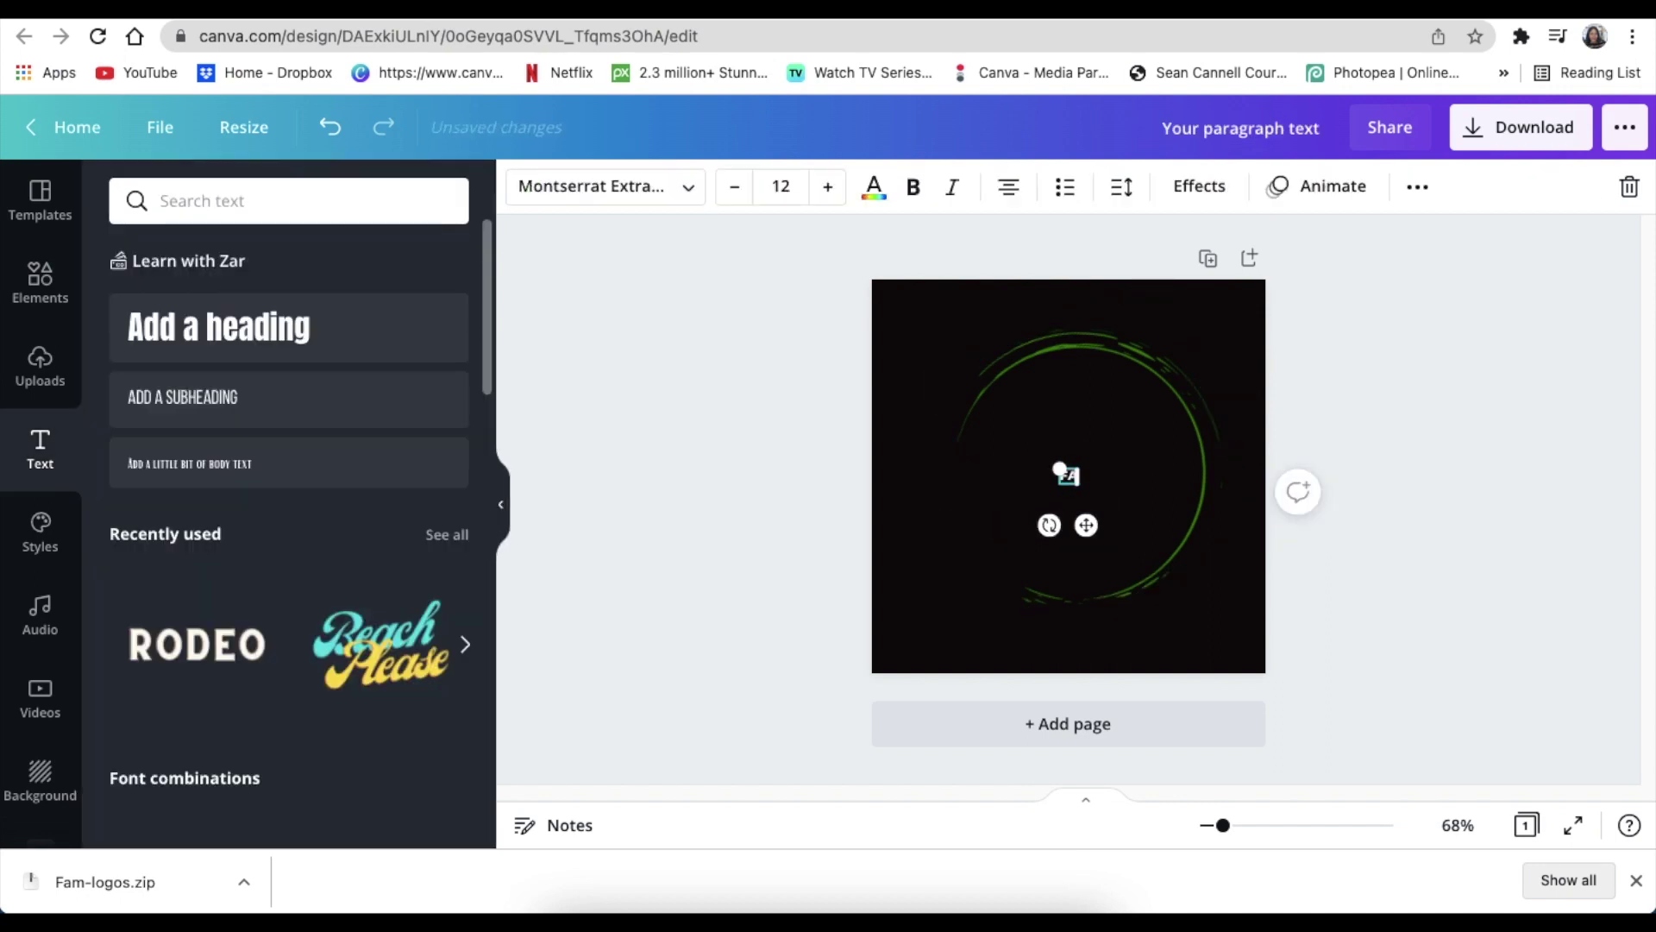
type("M WELLNESS & SPA")
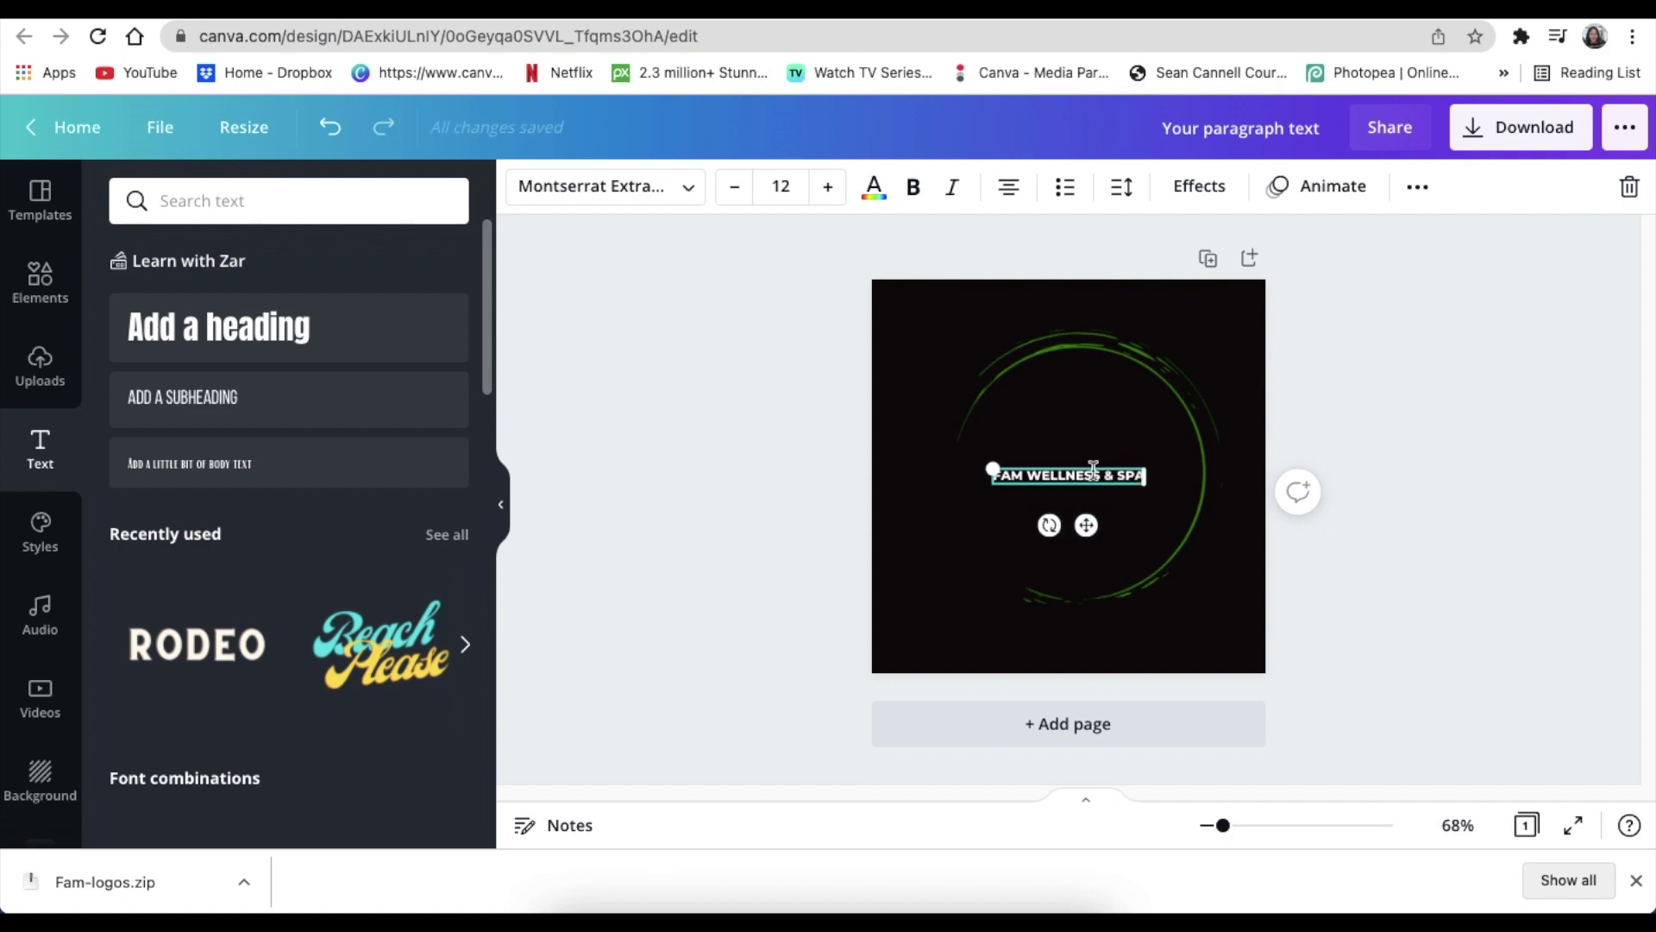
left_click_drag(1007, 469, 1082, 623)
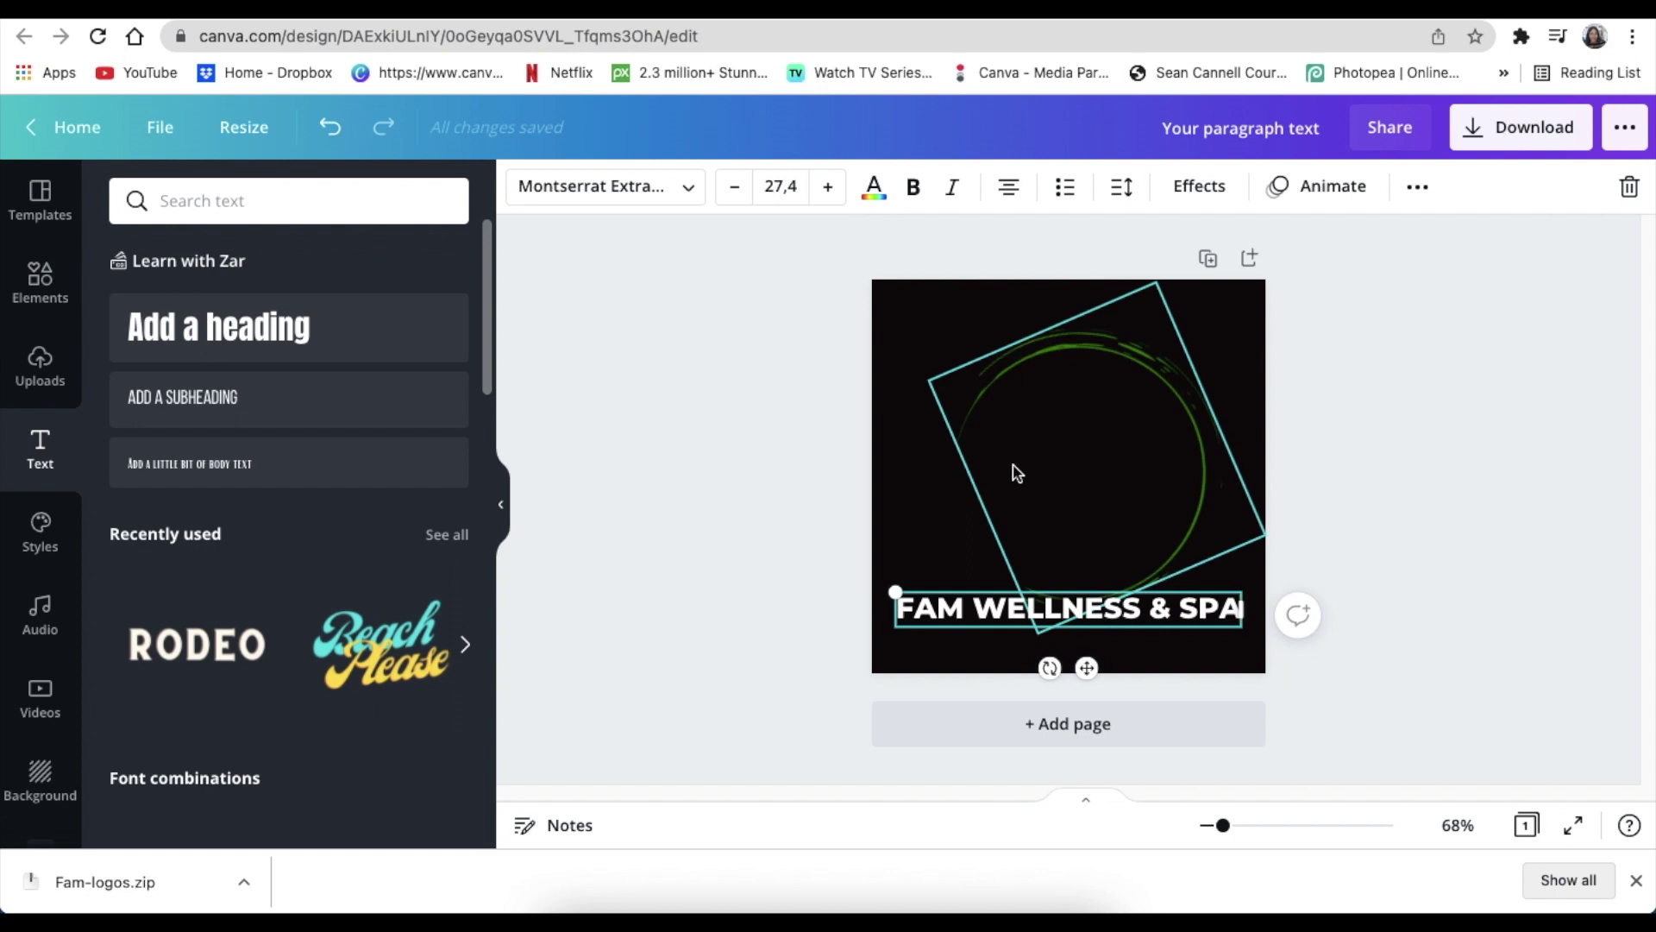
left_click(719, 401)
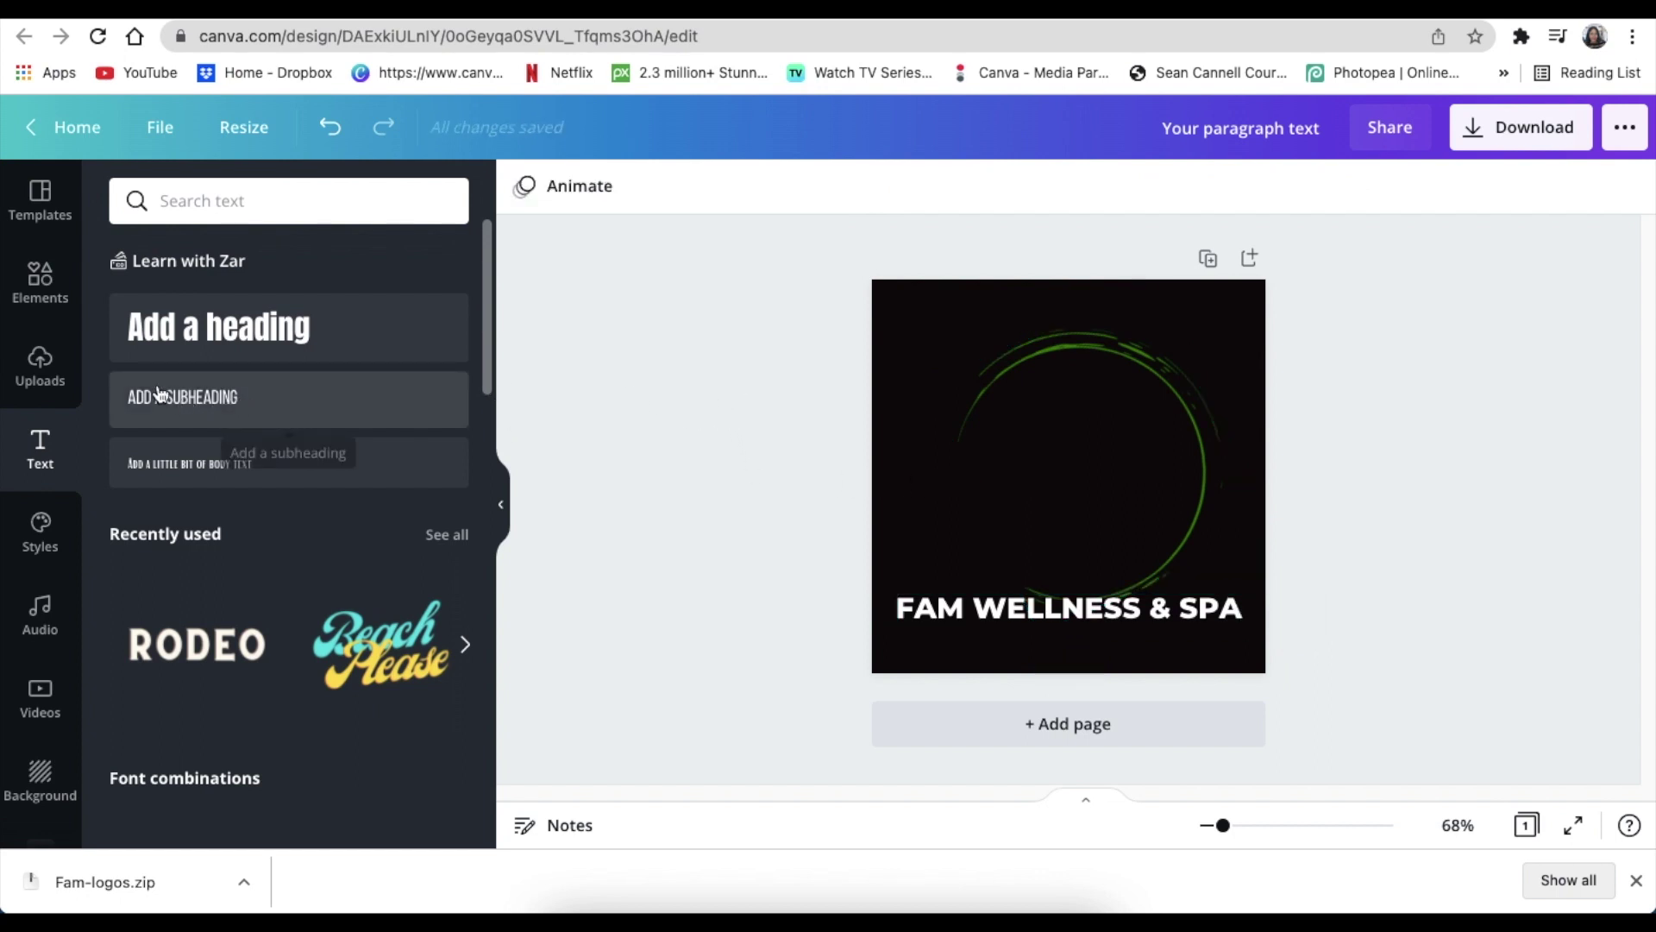
Search Elements for 'HAND' and add the line-art open-hand graphic
left_click(31, 291)
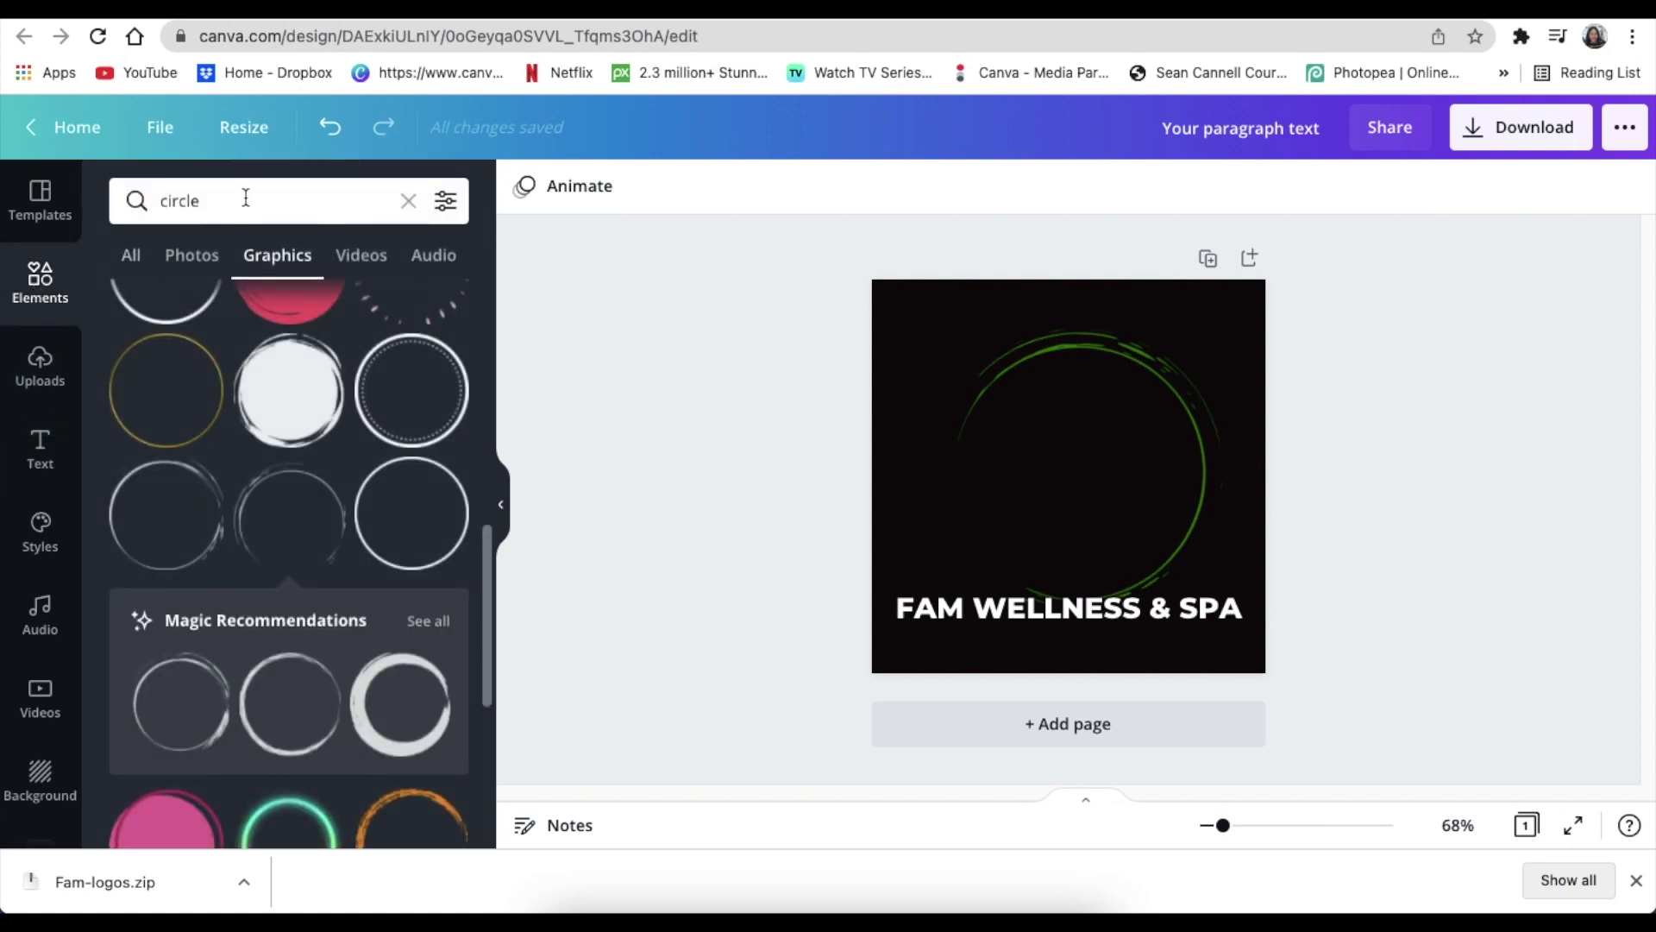
left_click(246, 200)
type("HAND")
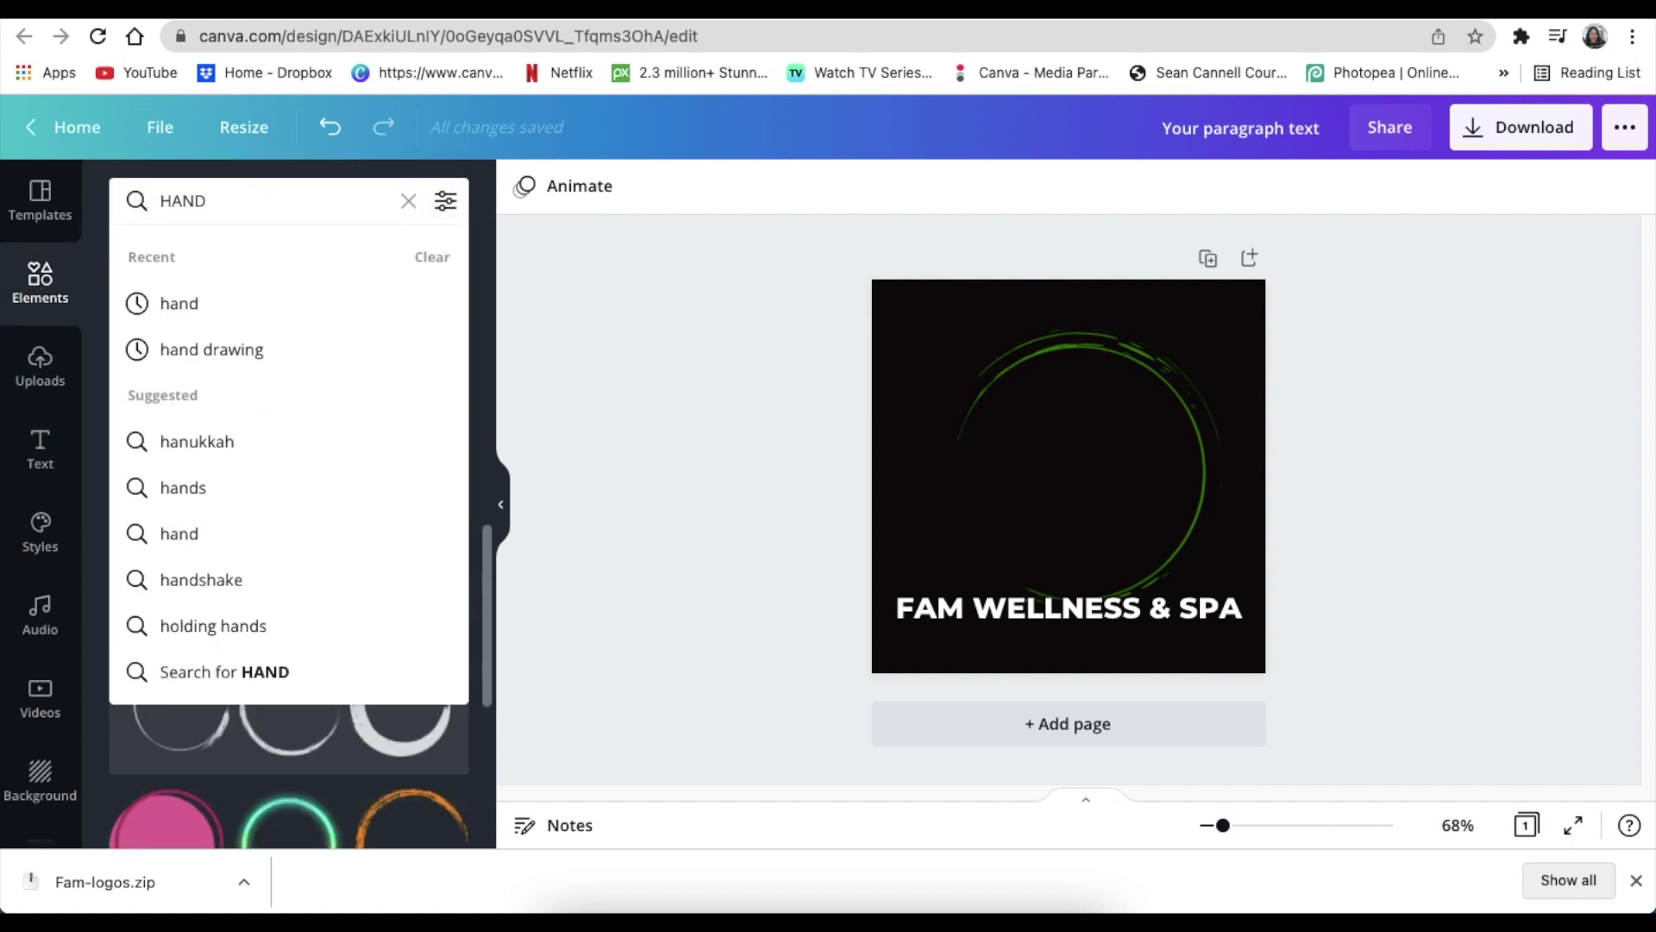
key("Return")
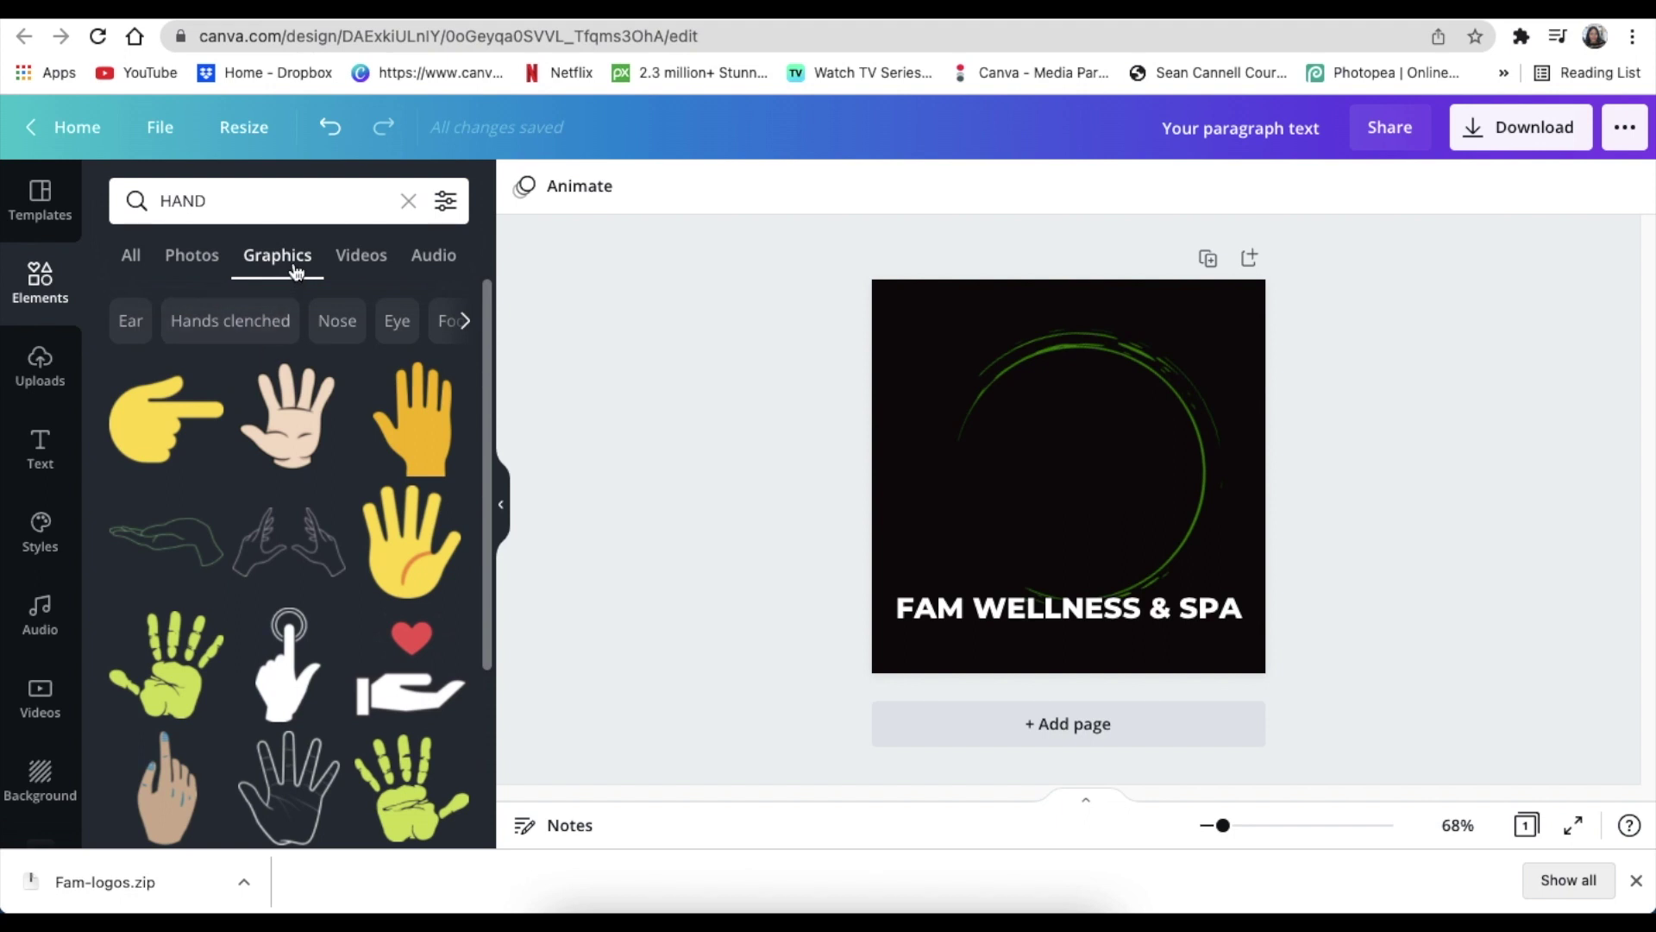
scroll(270, 466, "down", 5)
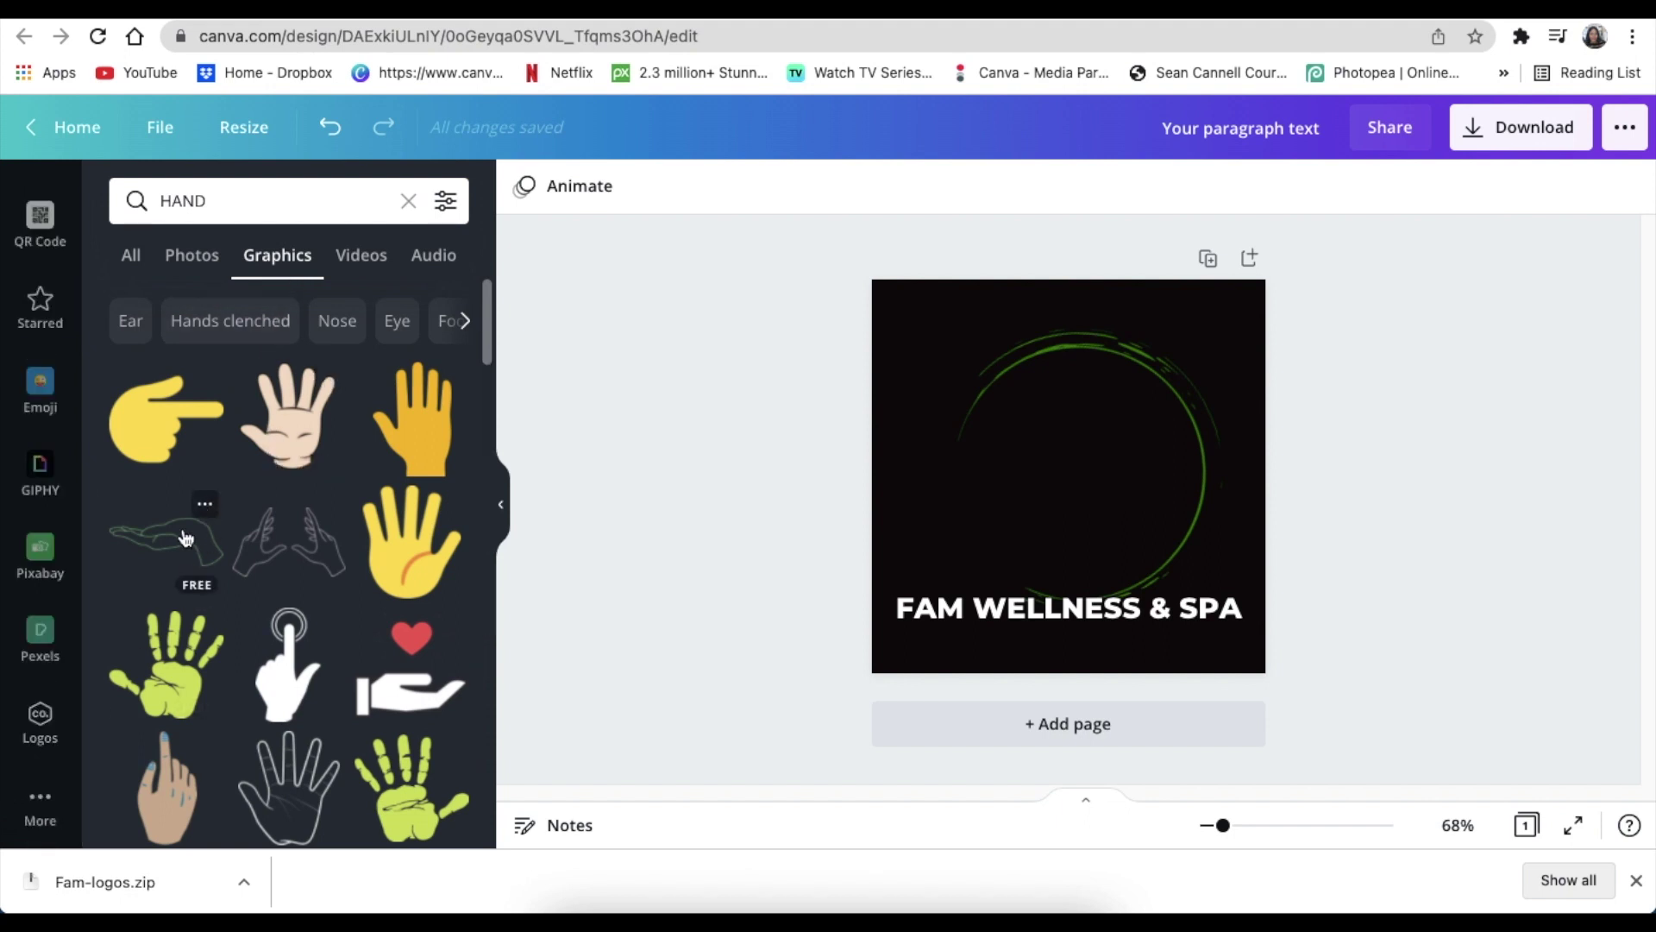
left_click(184, 540)
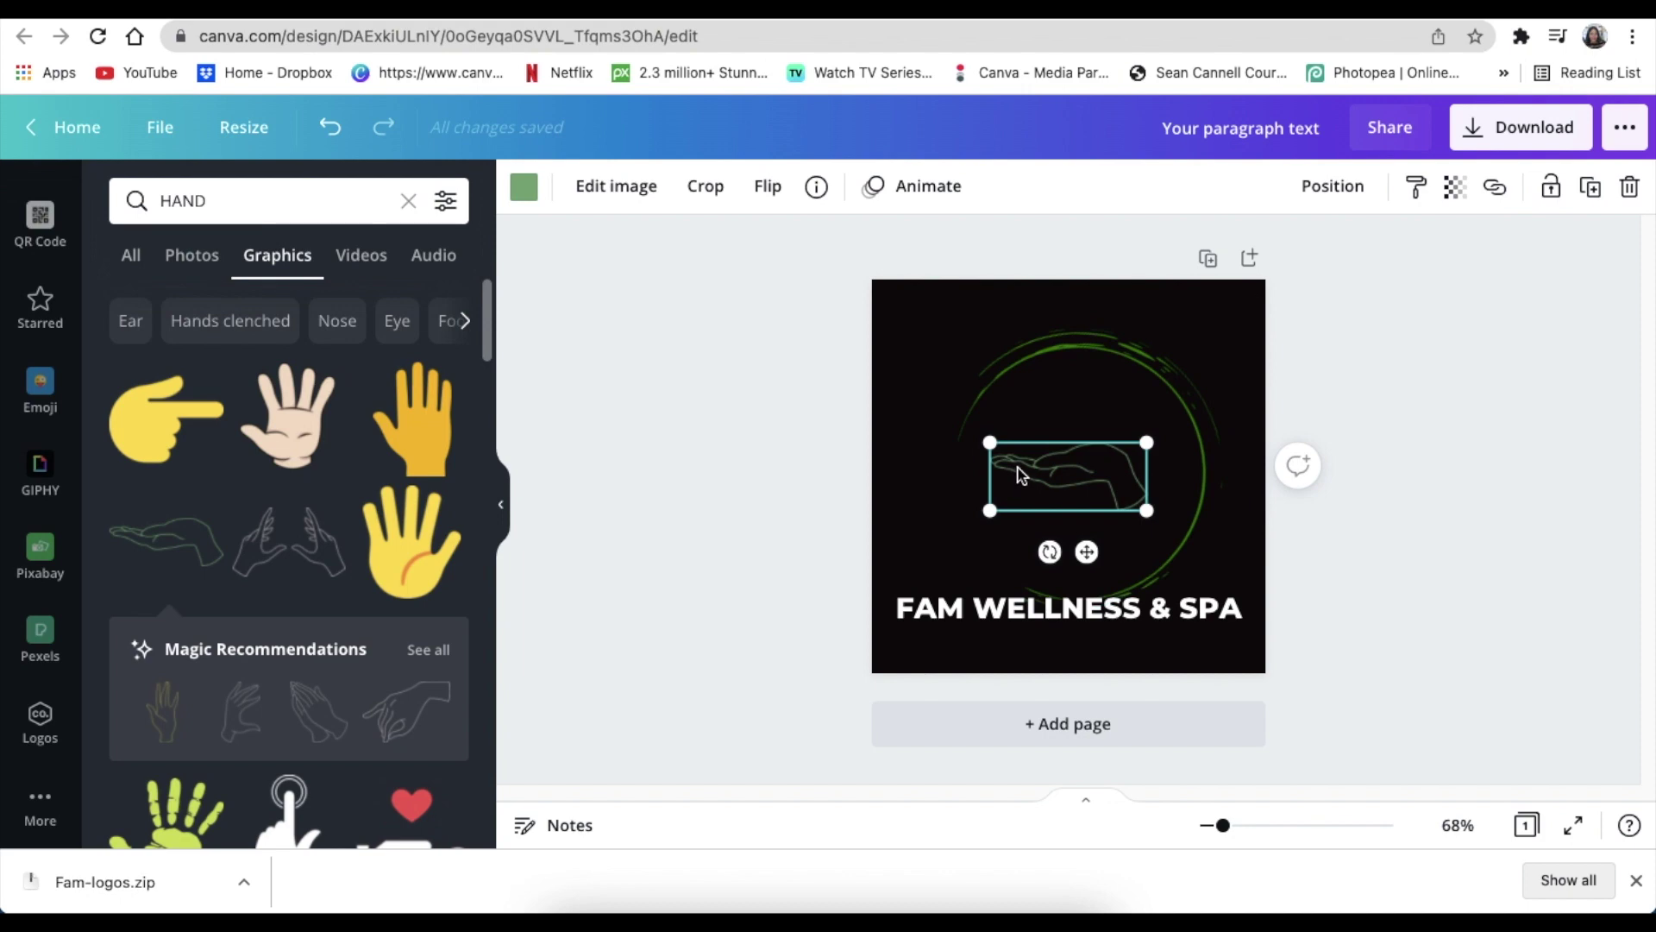
Colour the hand graphic green and move it lower inside the circle
left_click(526, 189)
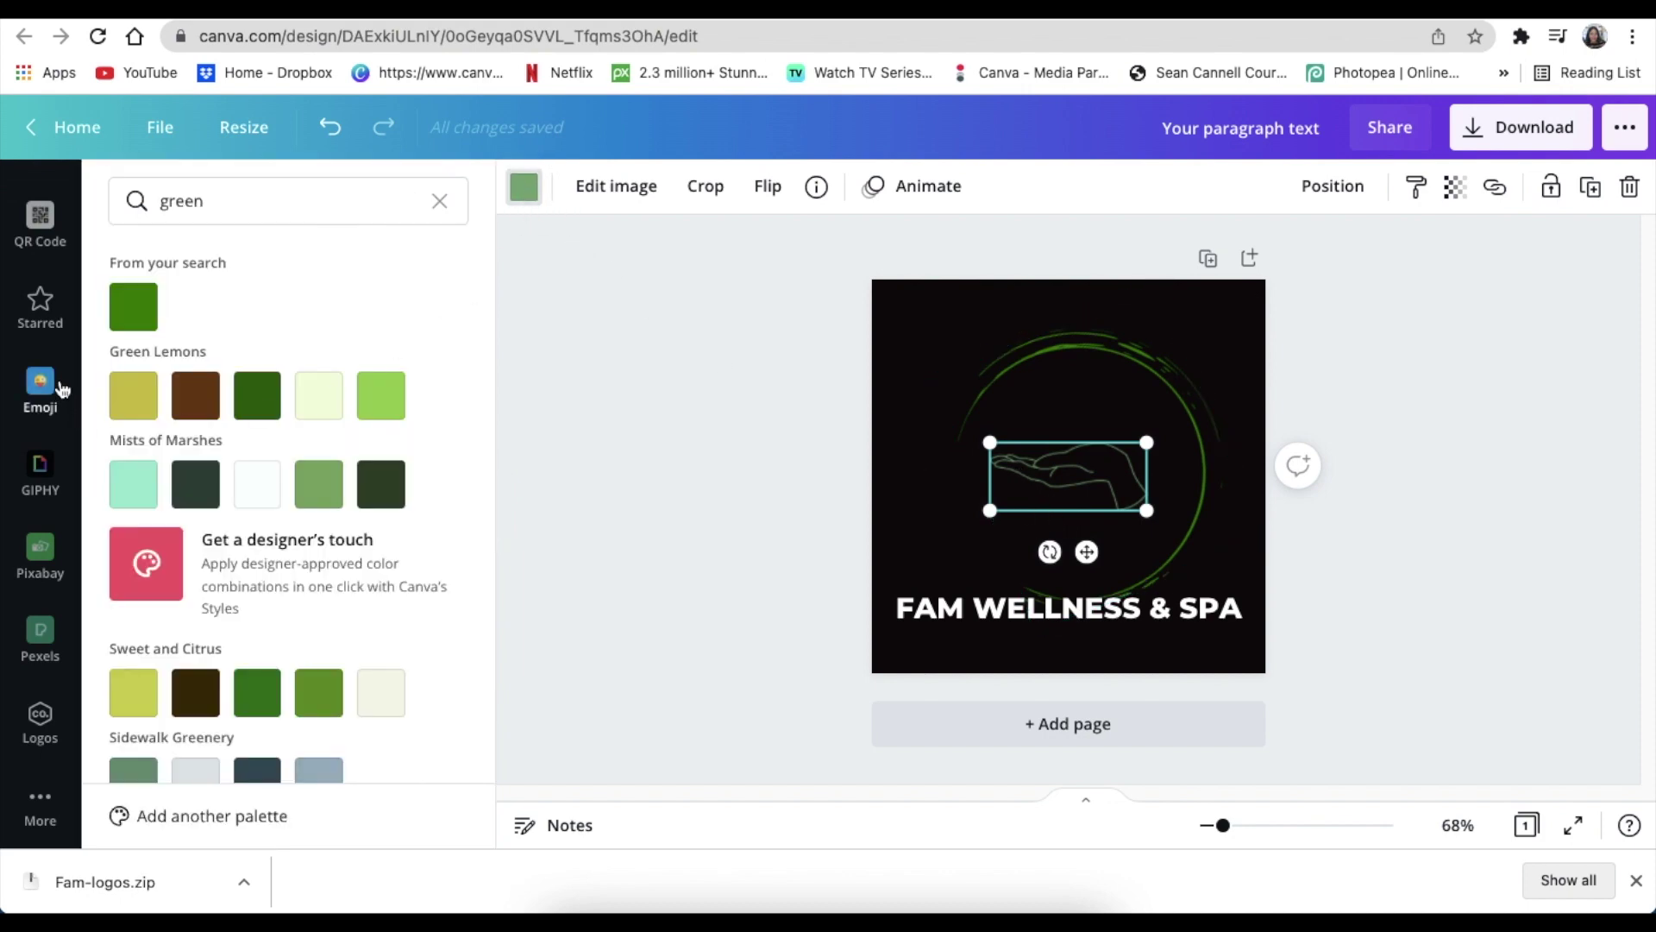
left_click(134, 306)
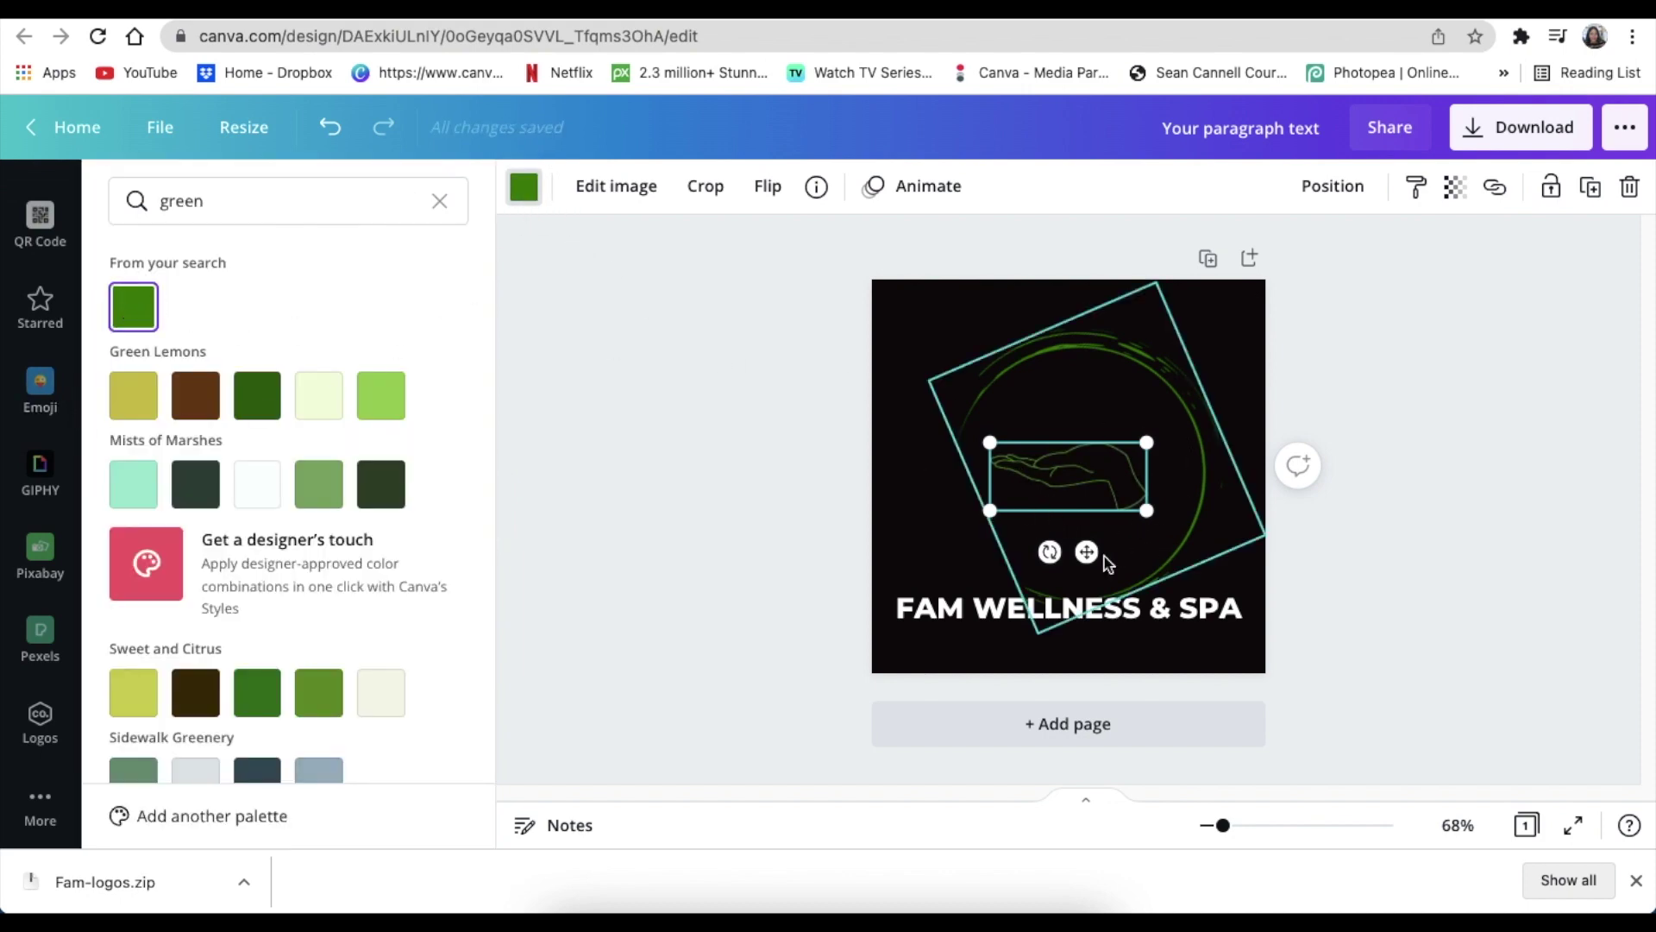
left_click_drag(1087, 552, 1028, 580)
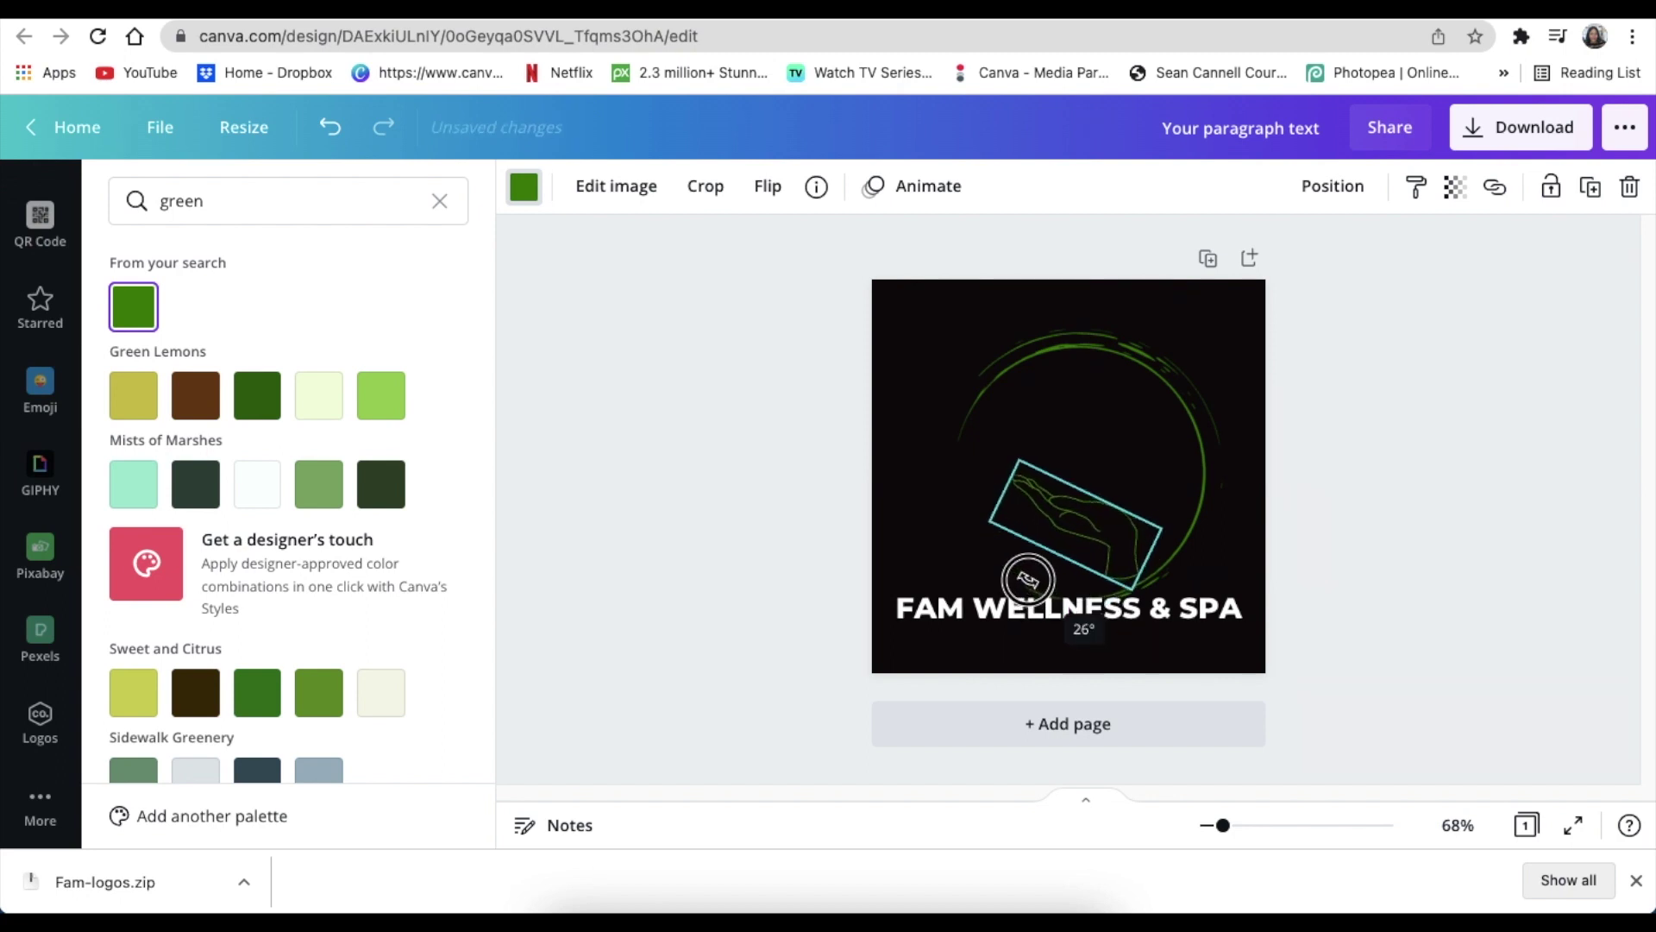
Nudge the hand slightly up and left, then search Elements for 'HEART'
left_click_drag(1111, 537, 1094, 536)
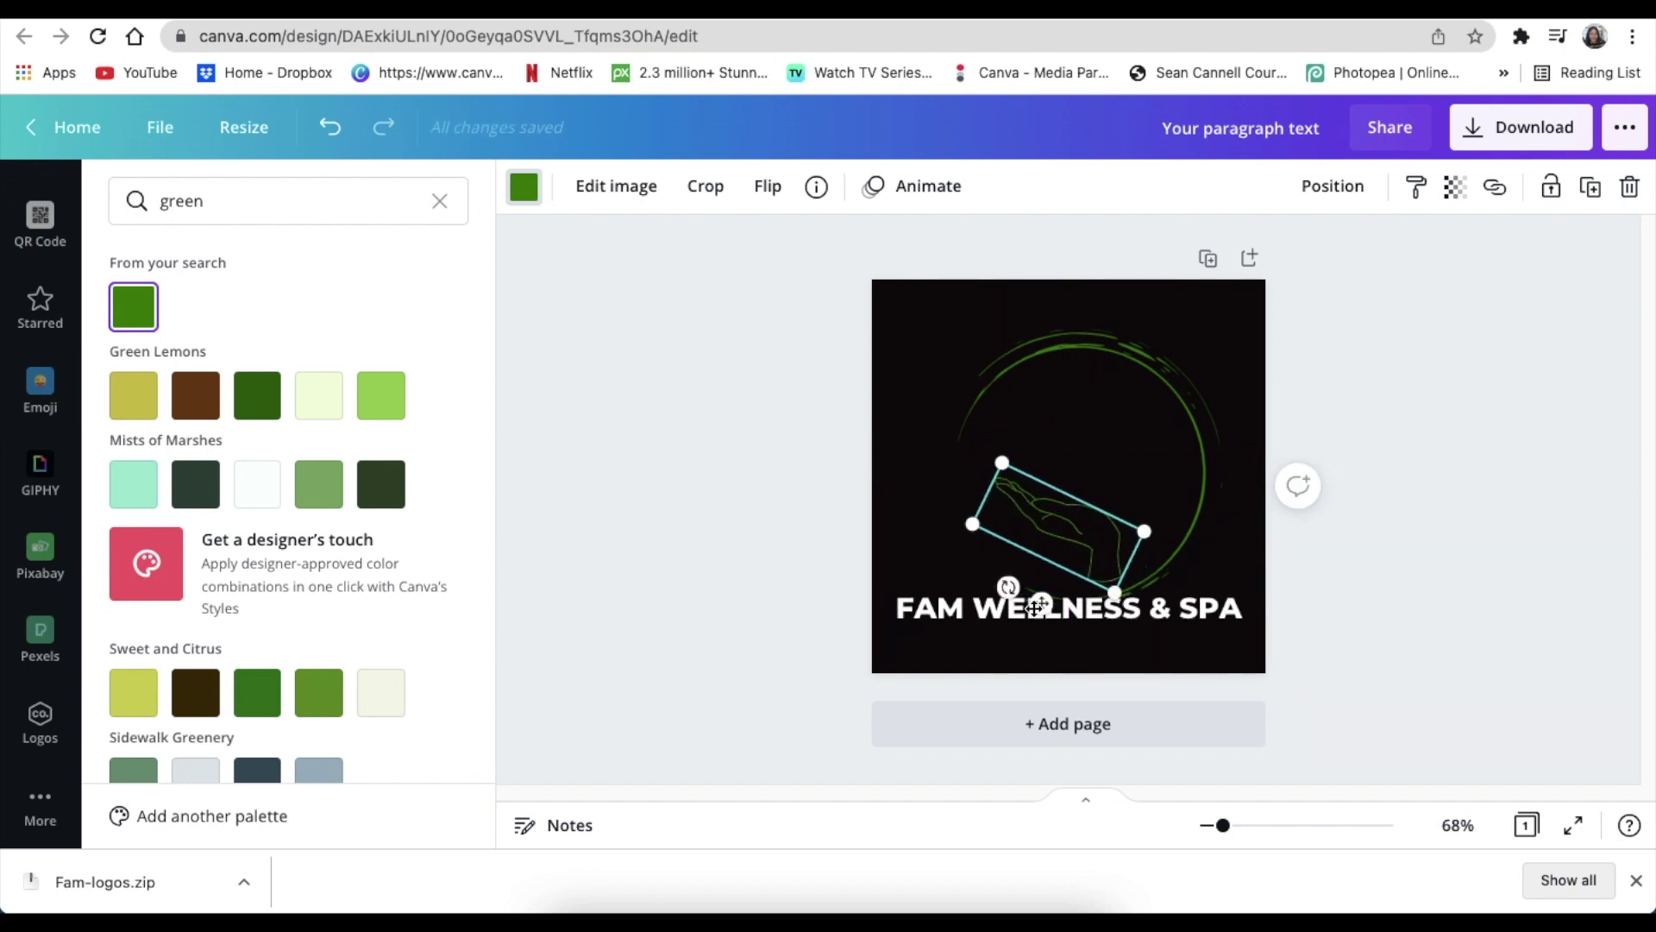
left_click_drag(1035, 607, 1044, 585)
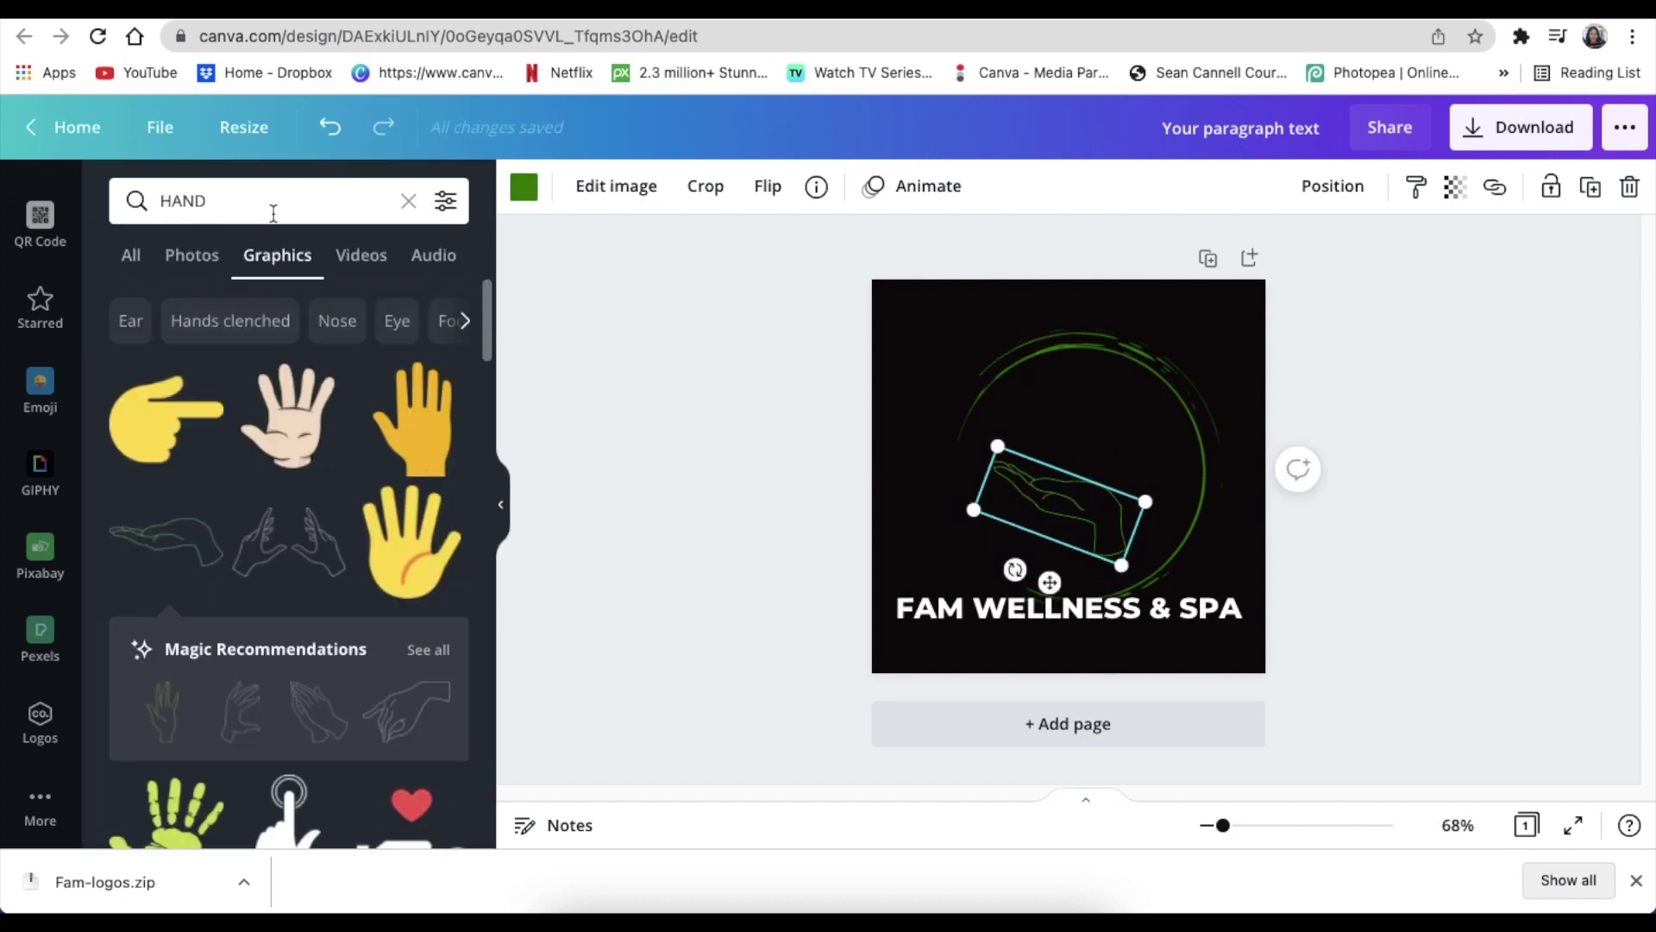
left_click(410, 200)
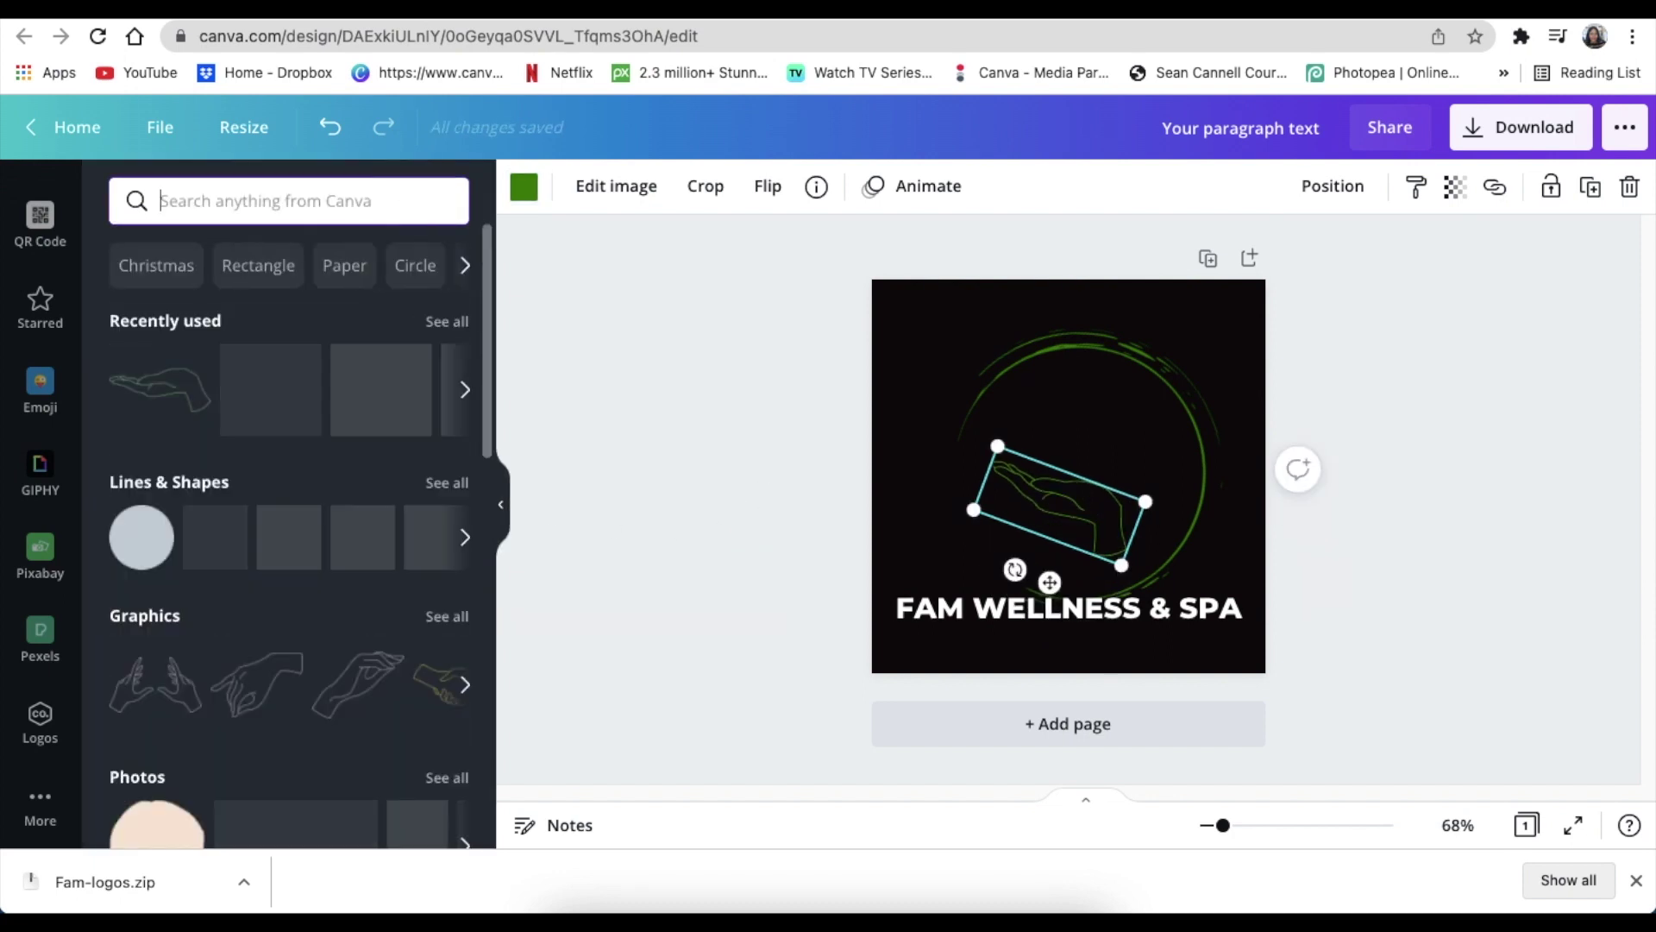
type("HEARTH")
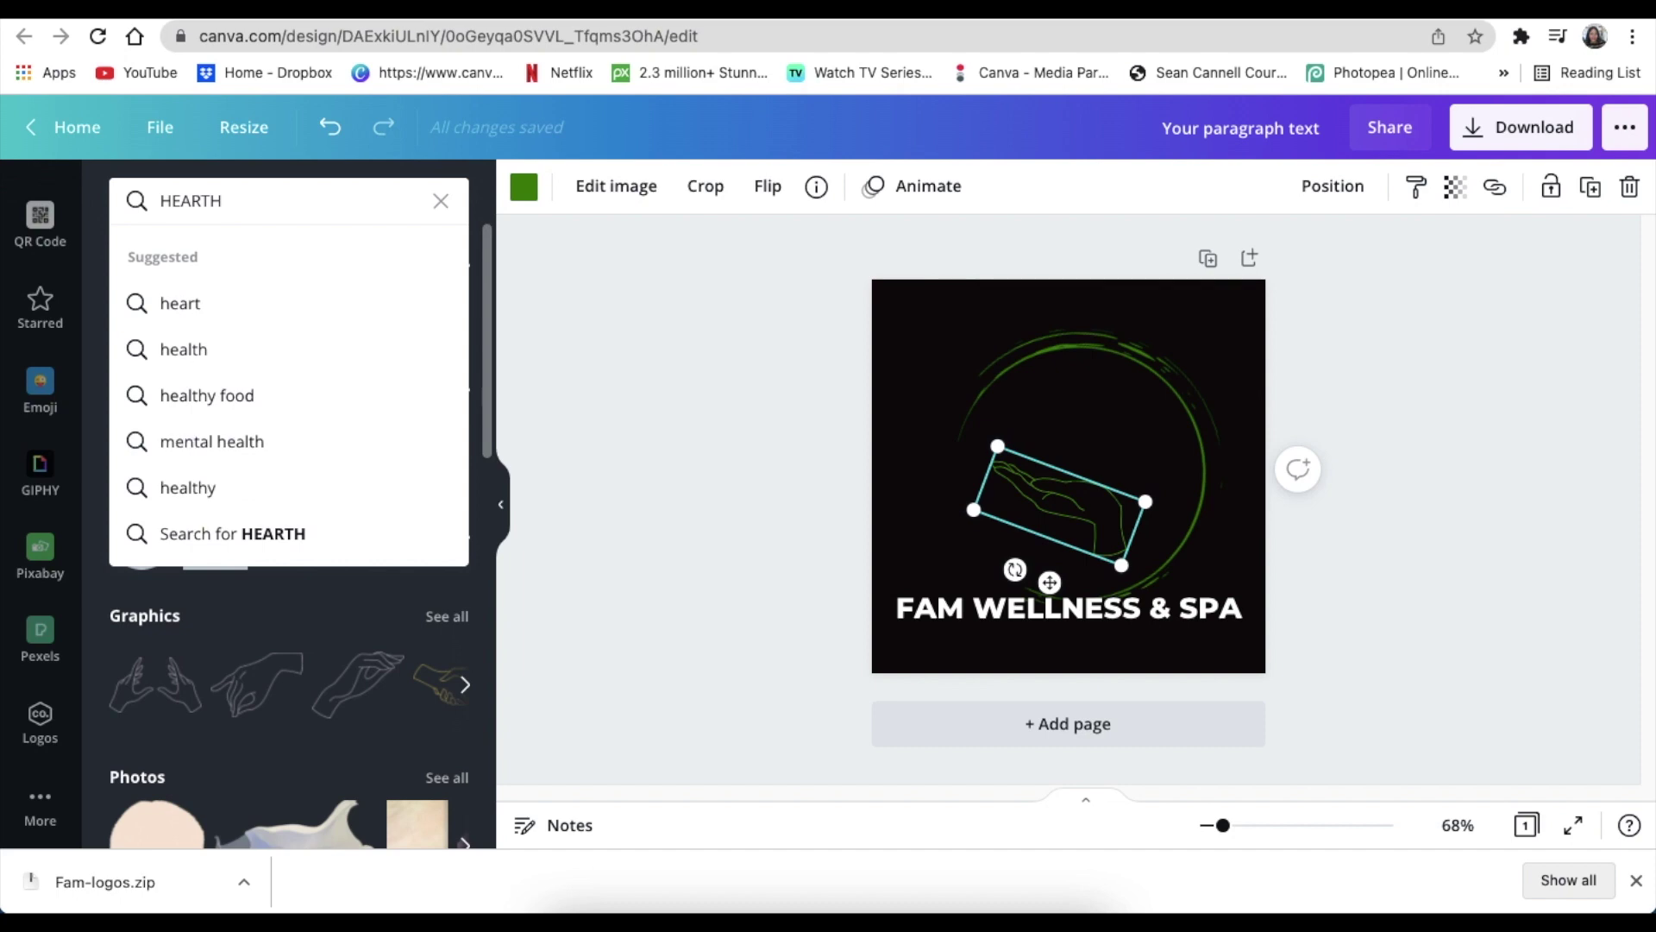
key("Return")
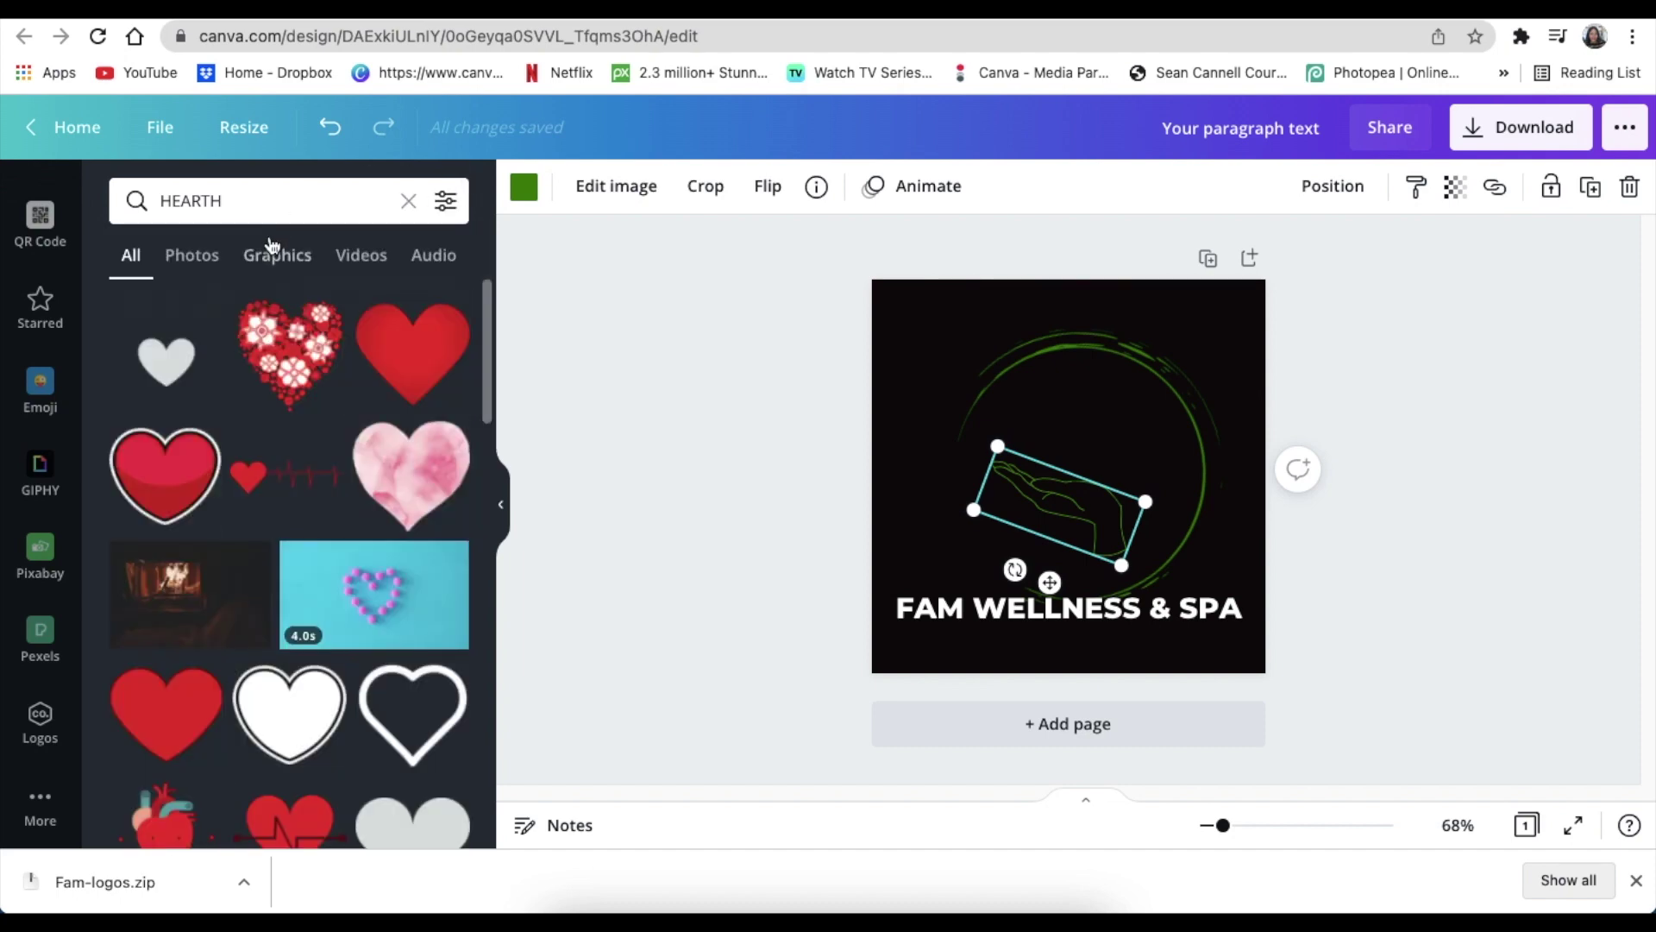
left_click(267, 200)
key("BackSpace")
key("Return")
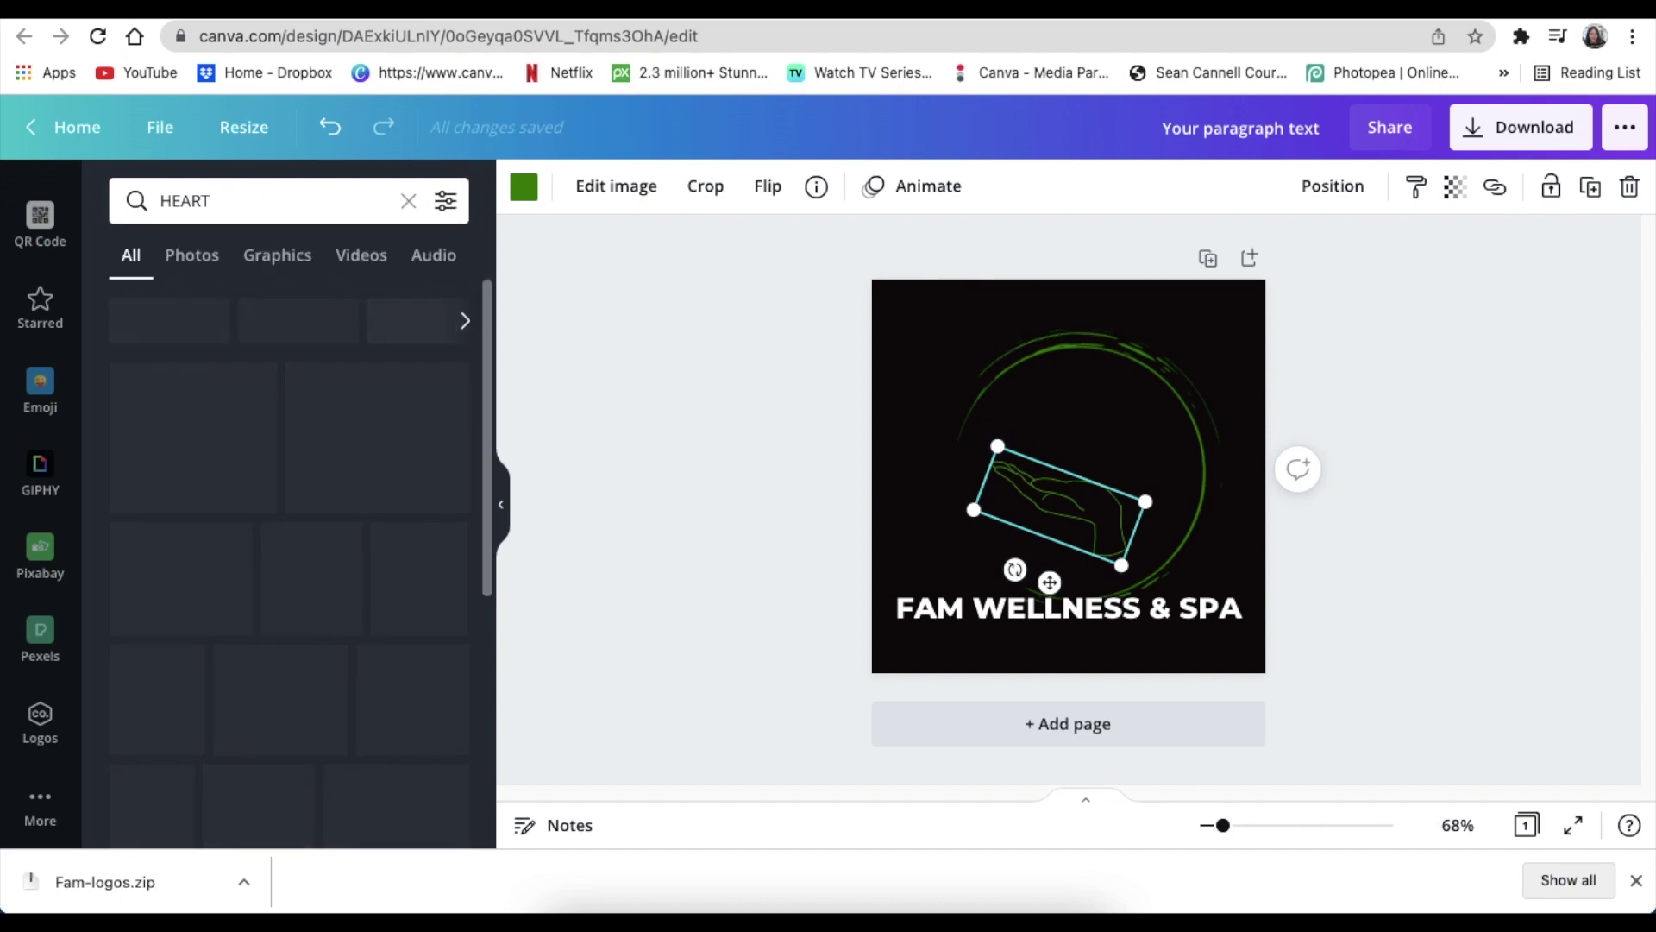
Filter the heart results to graphics and add the red ECG heart
left_click(274, 255)
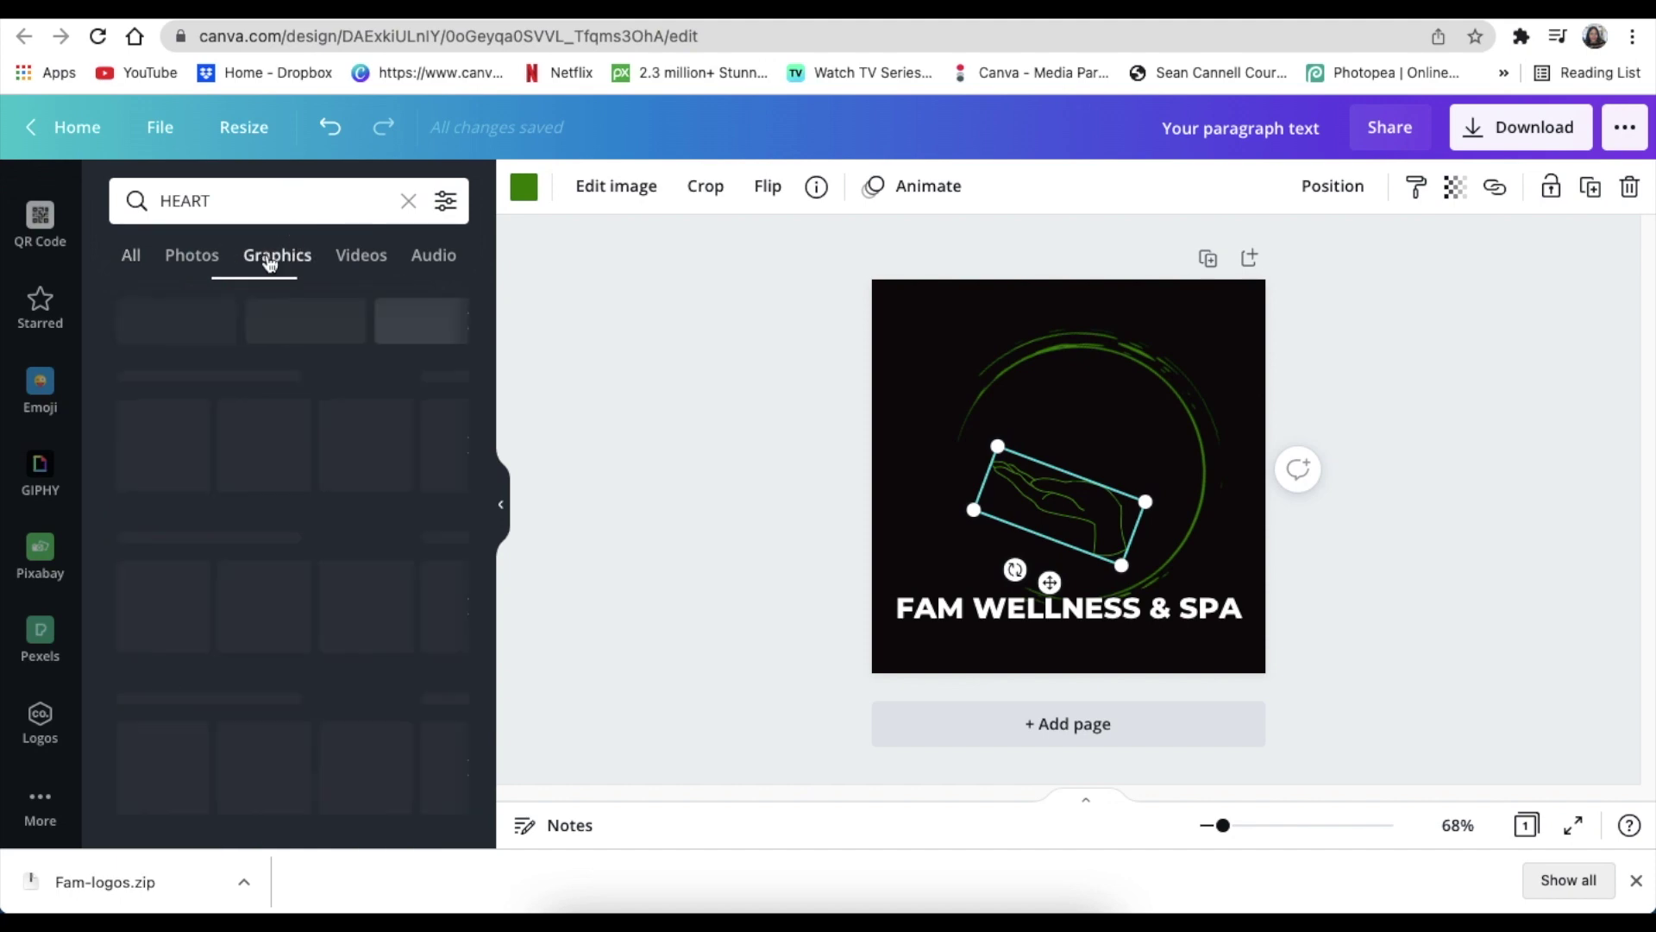
scroll(308, 495, "down", 10)
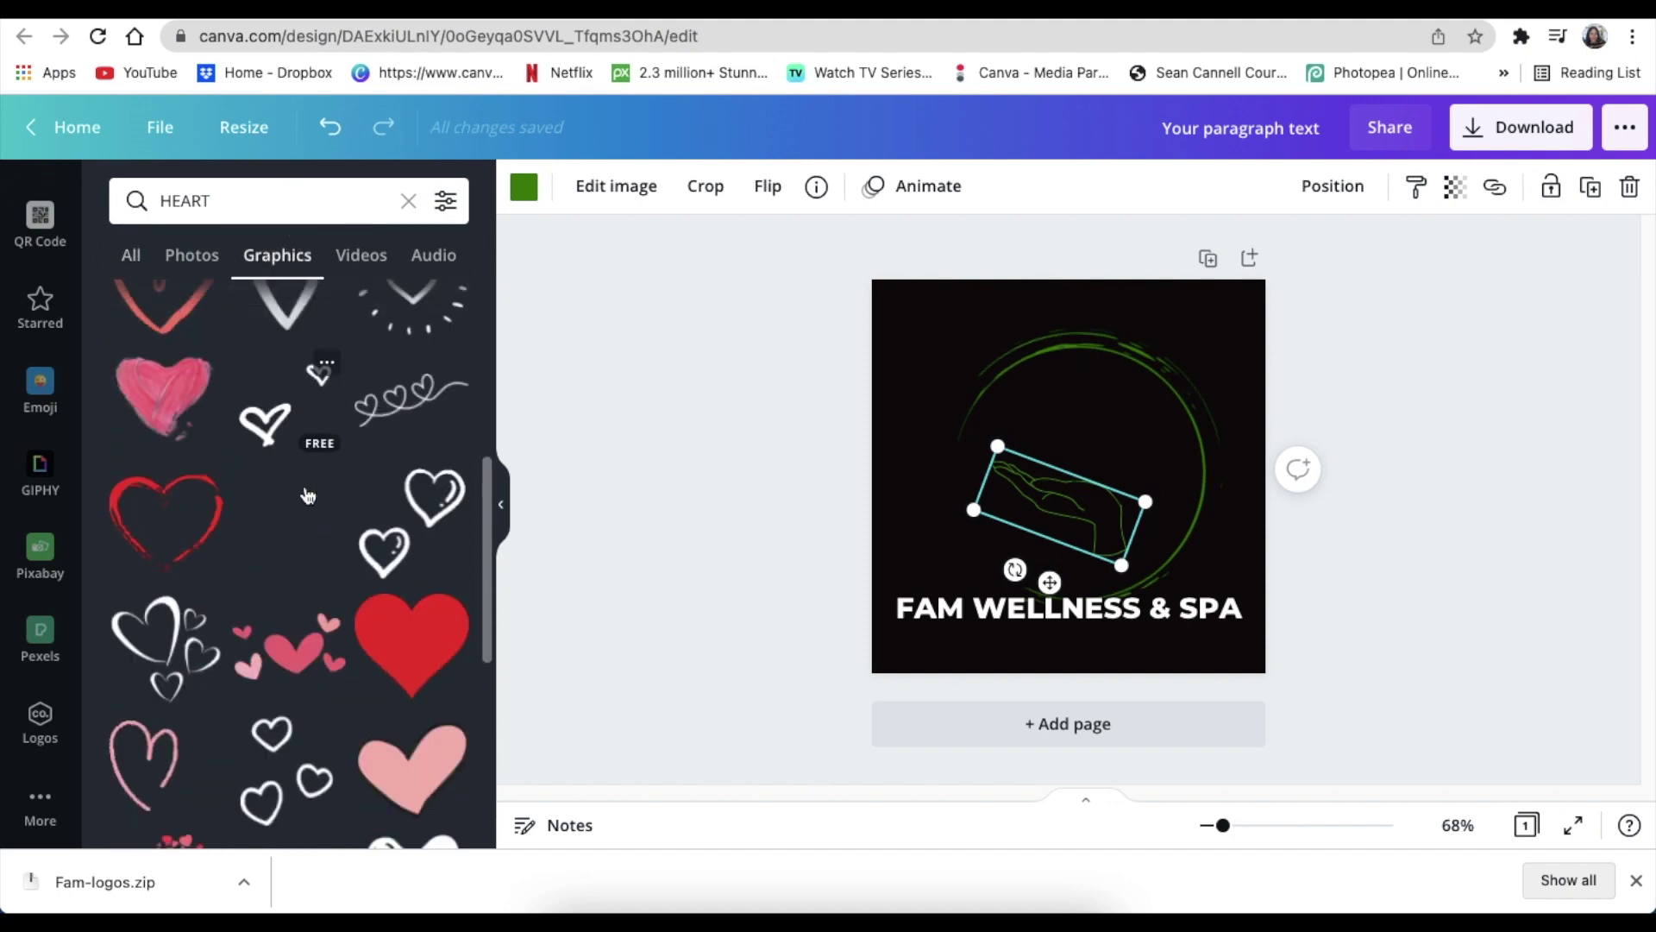
scroll(308, 495, "down", 5)
left_click(289, 583)
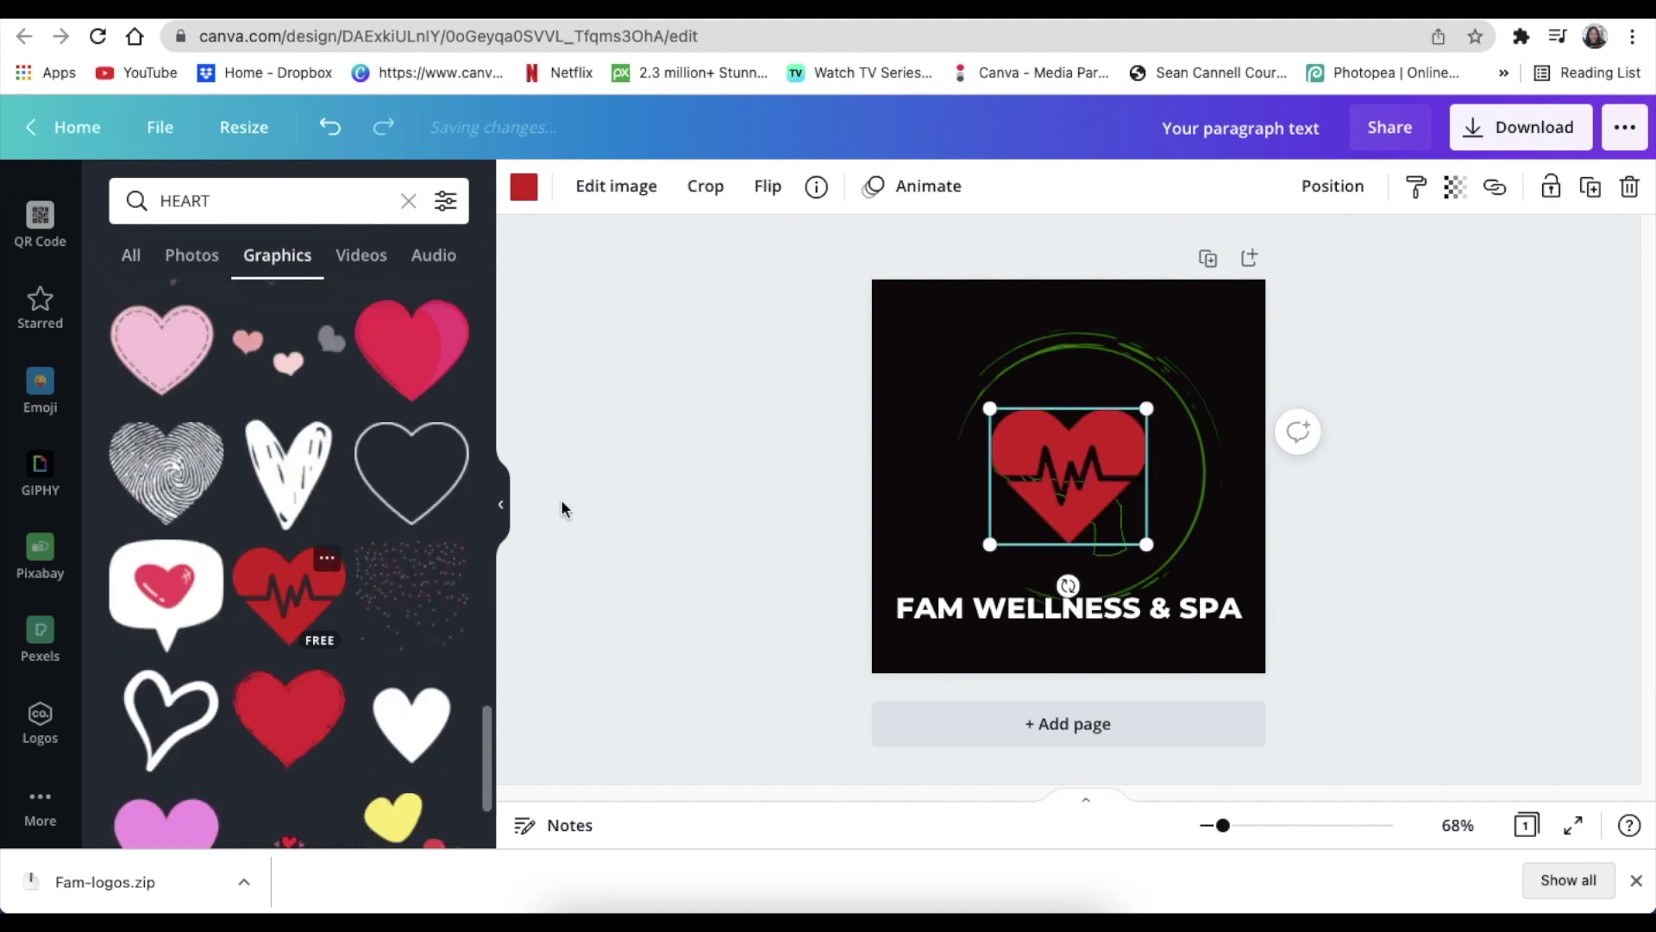
Recolour the ECG heart green, shrink it, tilt it about 38 degrees, and rest it on the hand
left_click(523, 186)
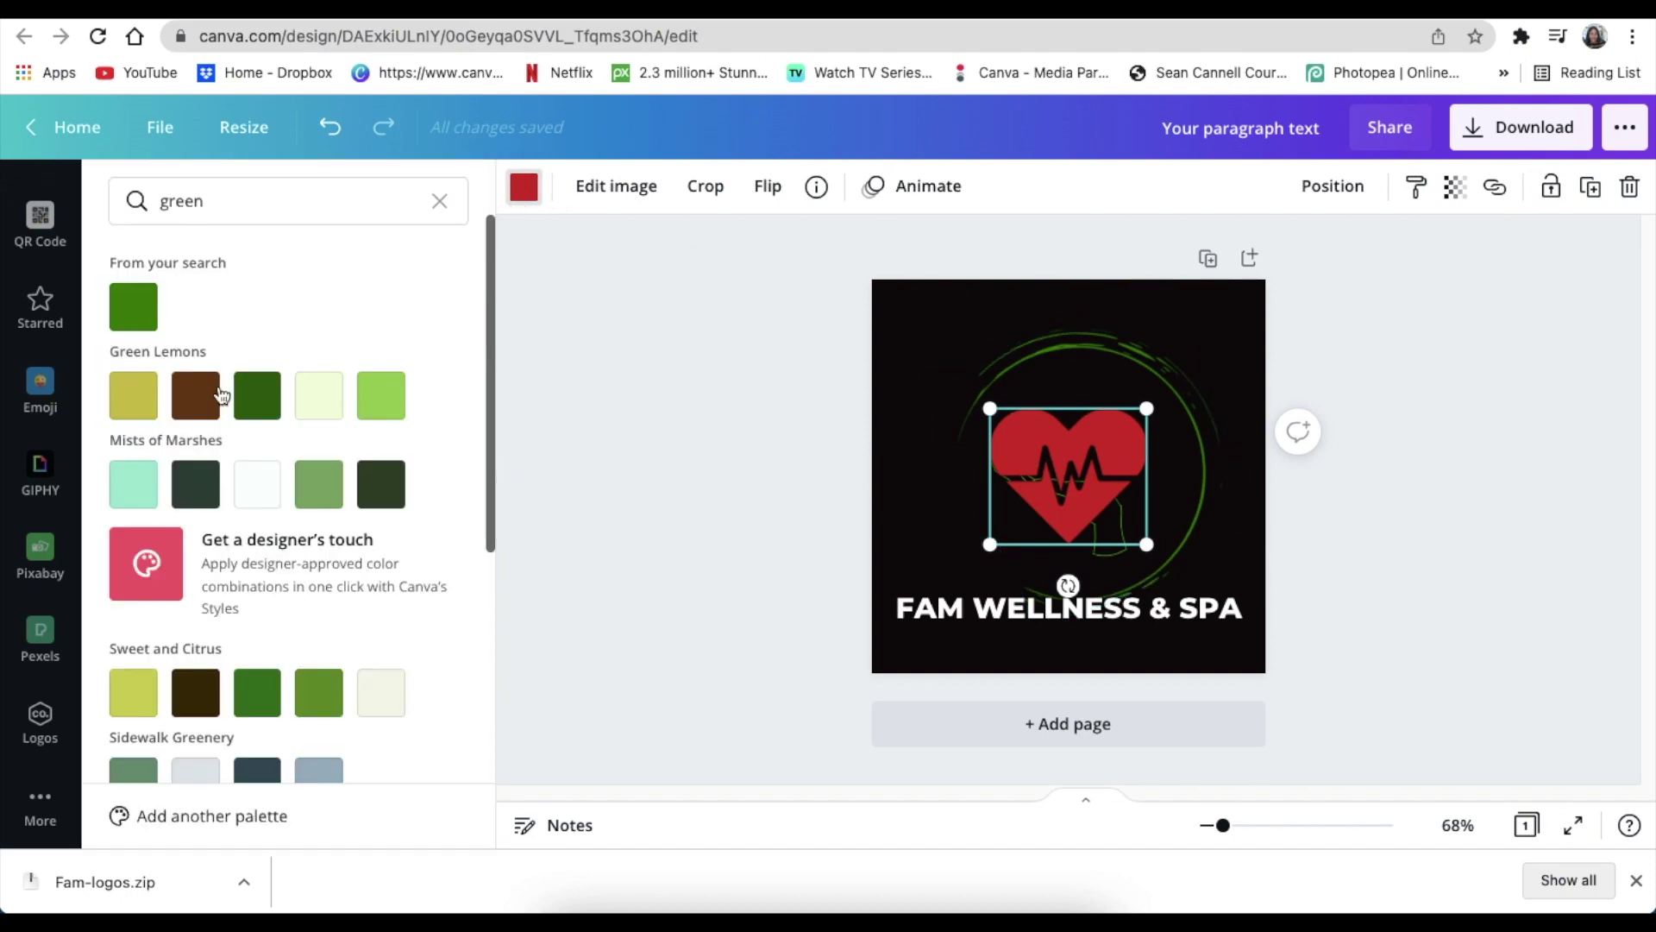
left_click(144, 316)
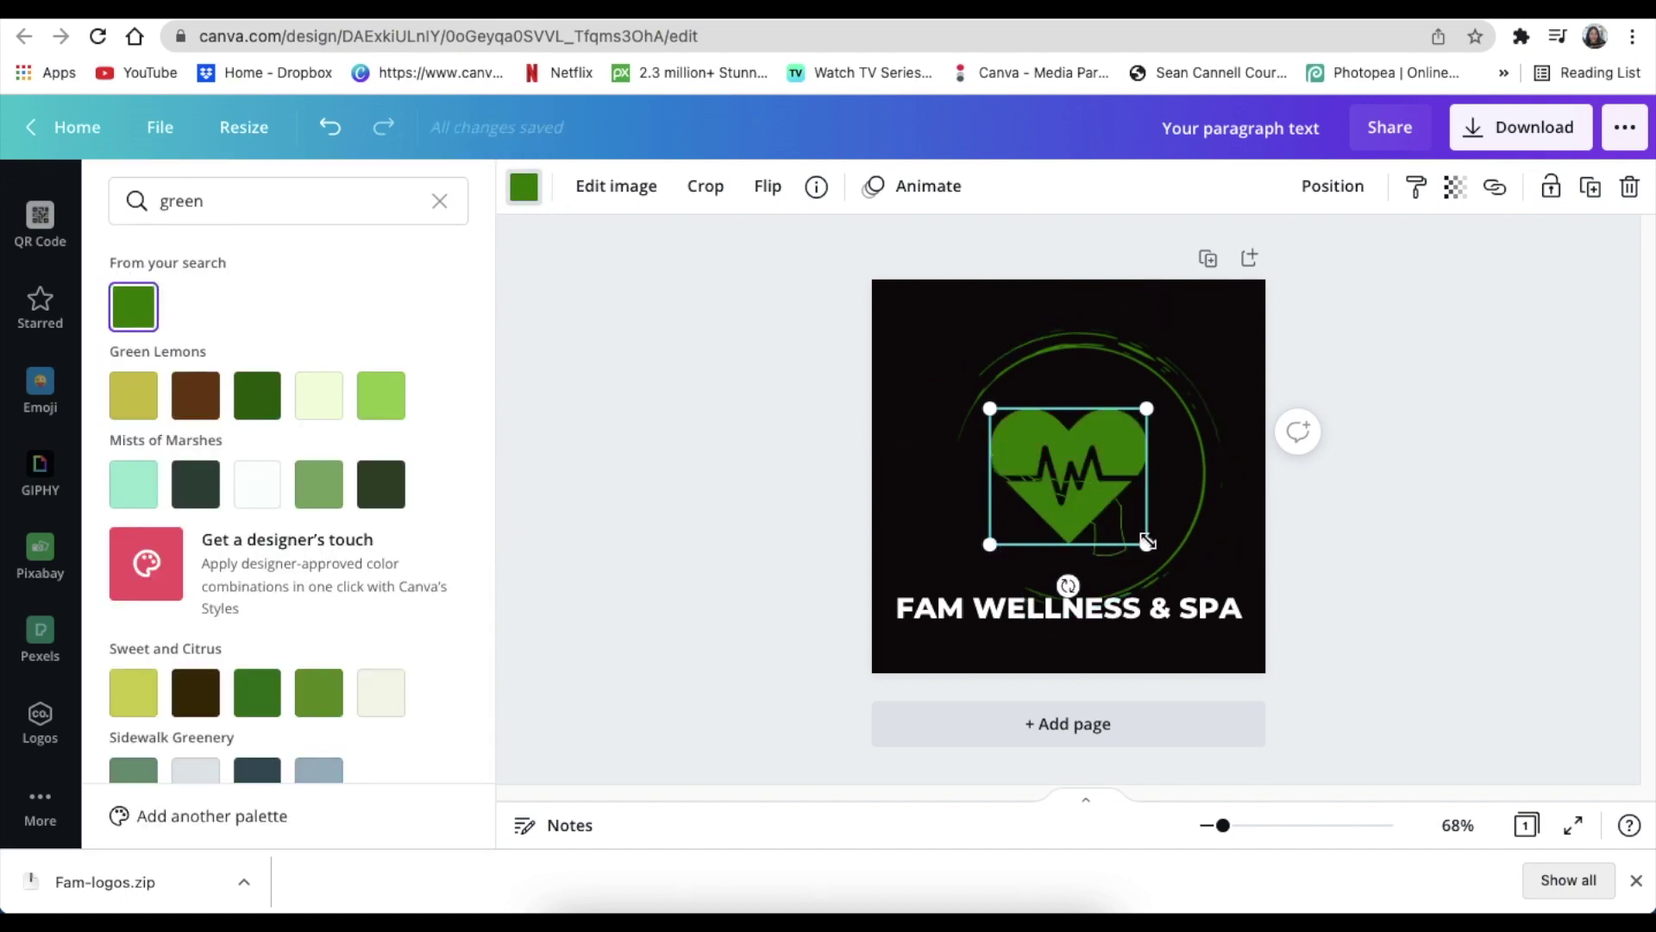
left_click_drag(1147, 545, 1122, 499)
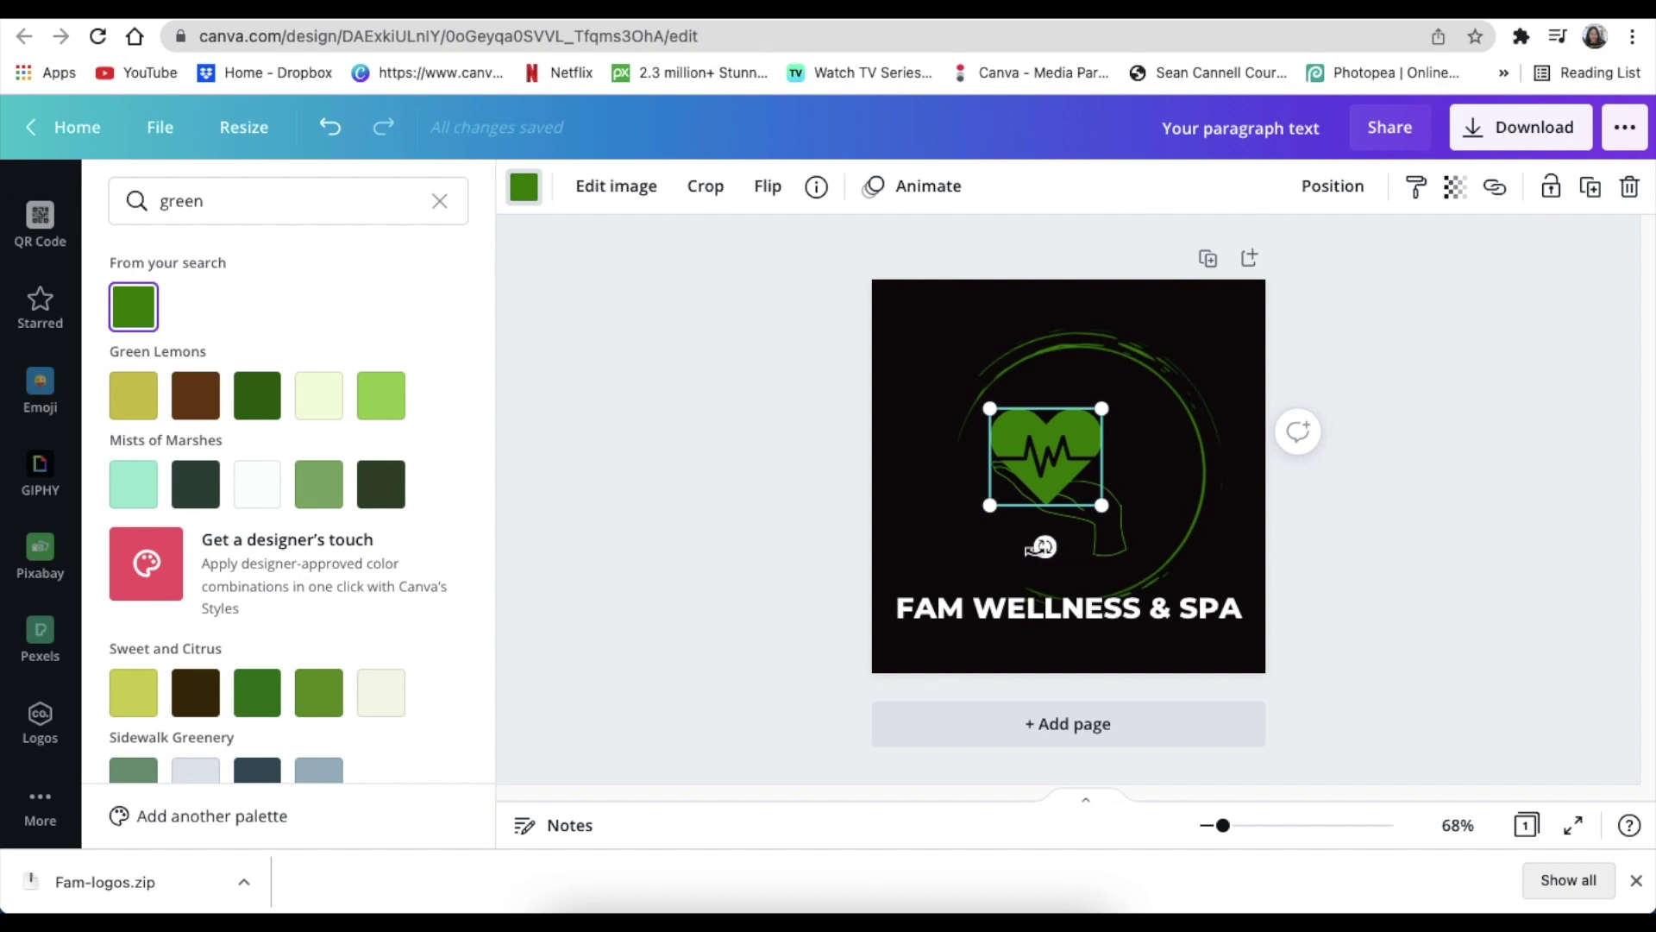
left_click_drag(1048, 551, 1142, 588)
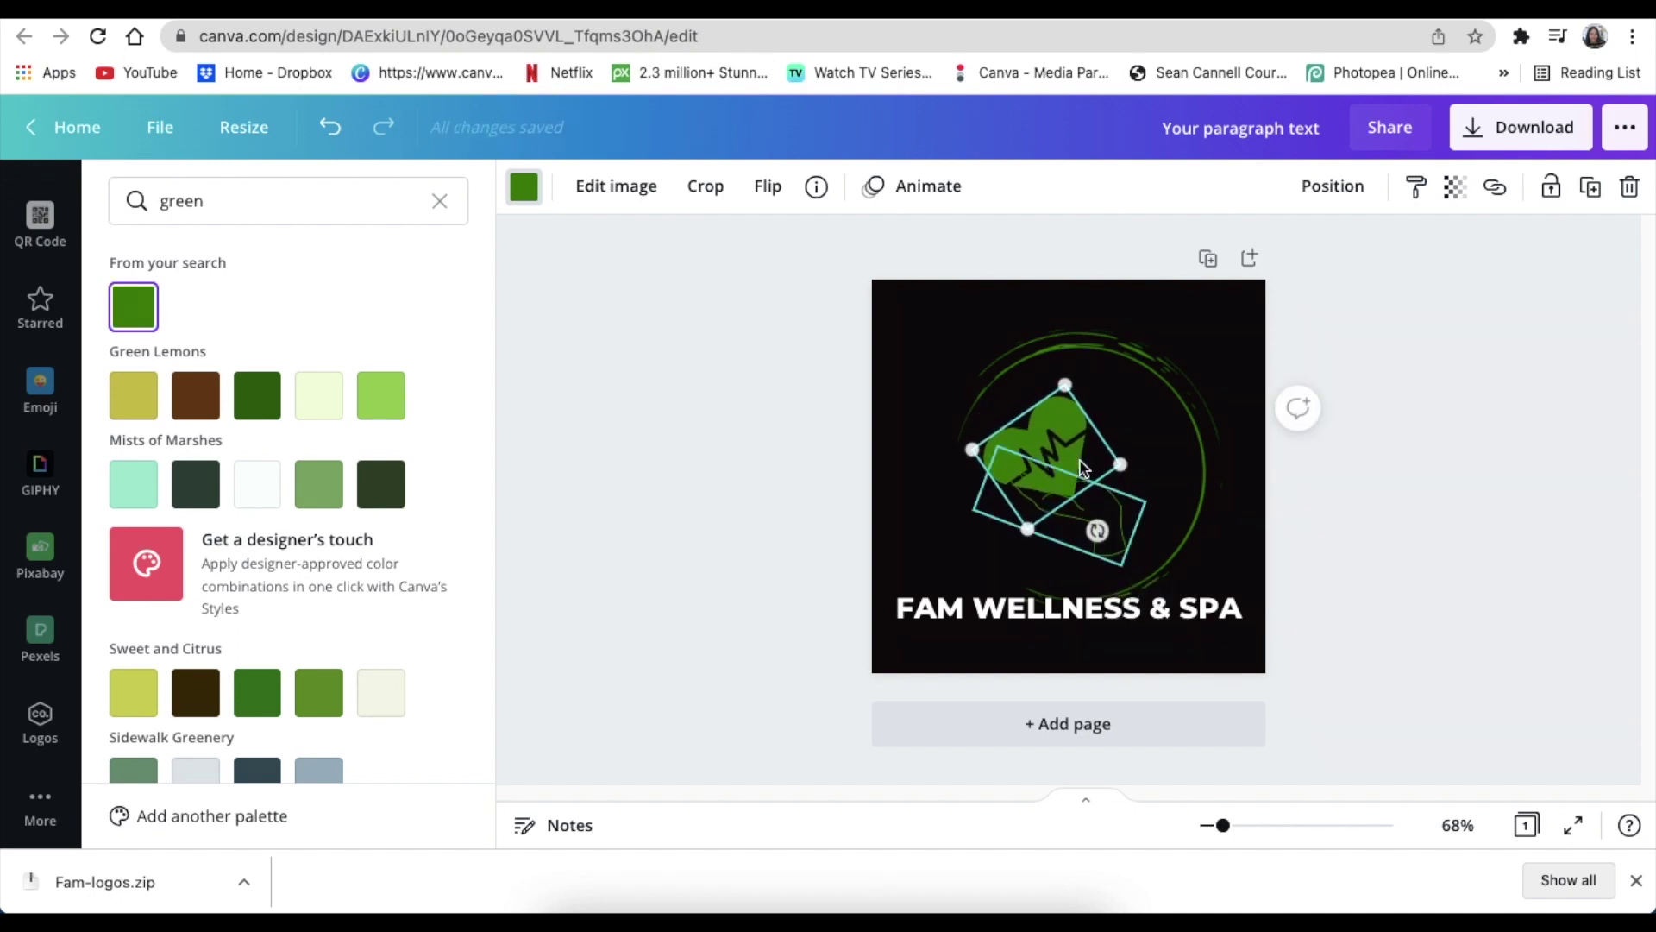
left_click_drag(1069, 444, 1093, 433)
key("Up")
key("Up")
key("Up")
key("Up")
key("Up")
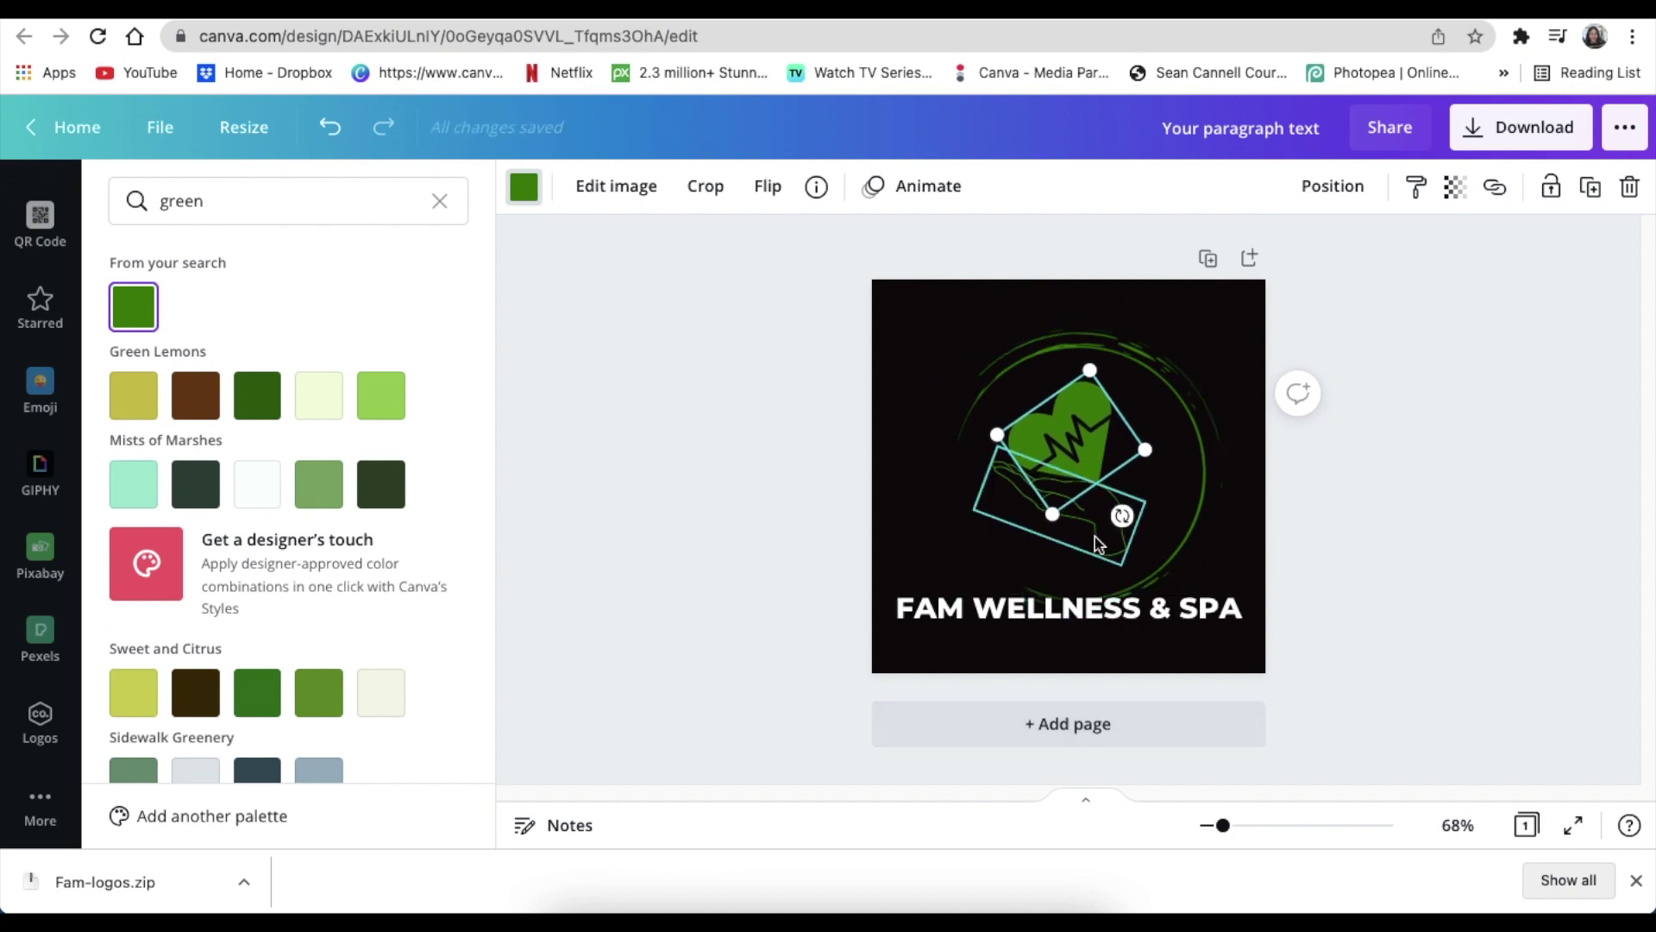
left_click_drag(1121, 515, 1128, 511)
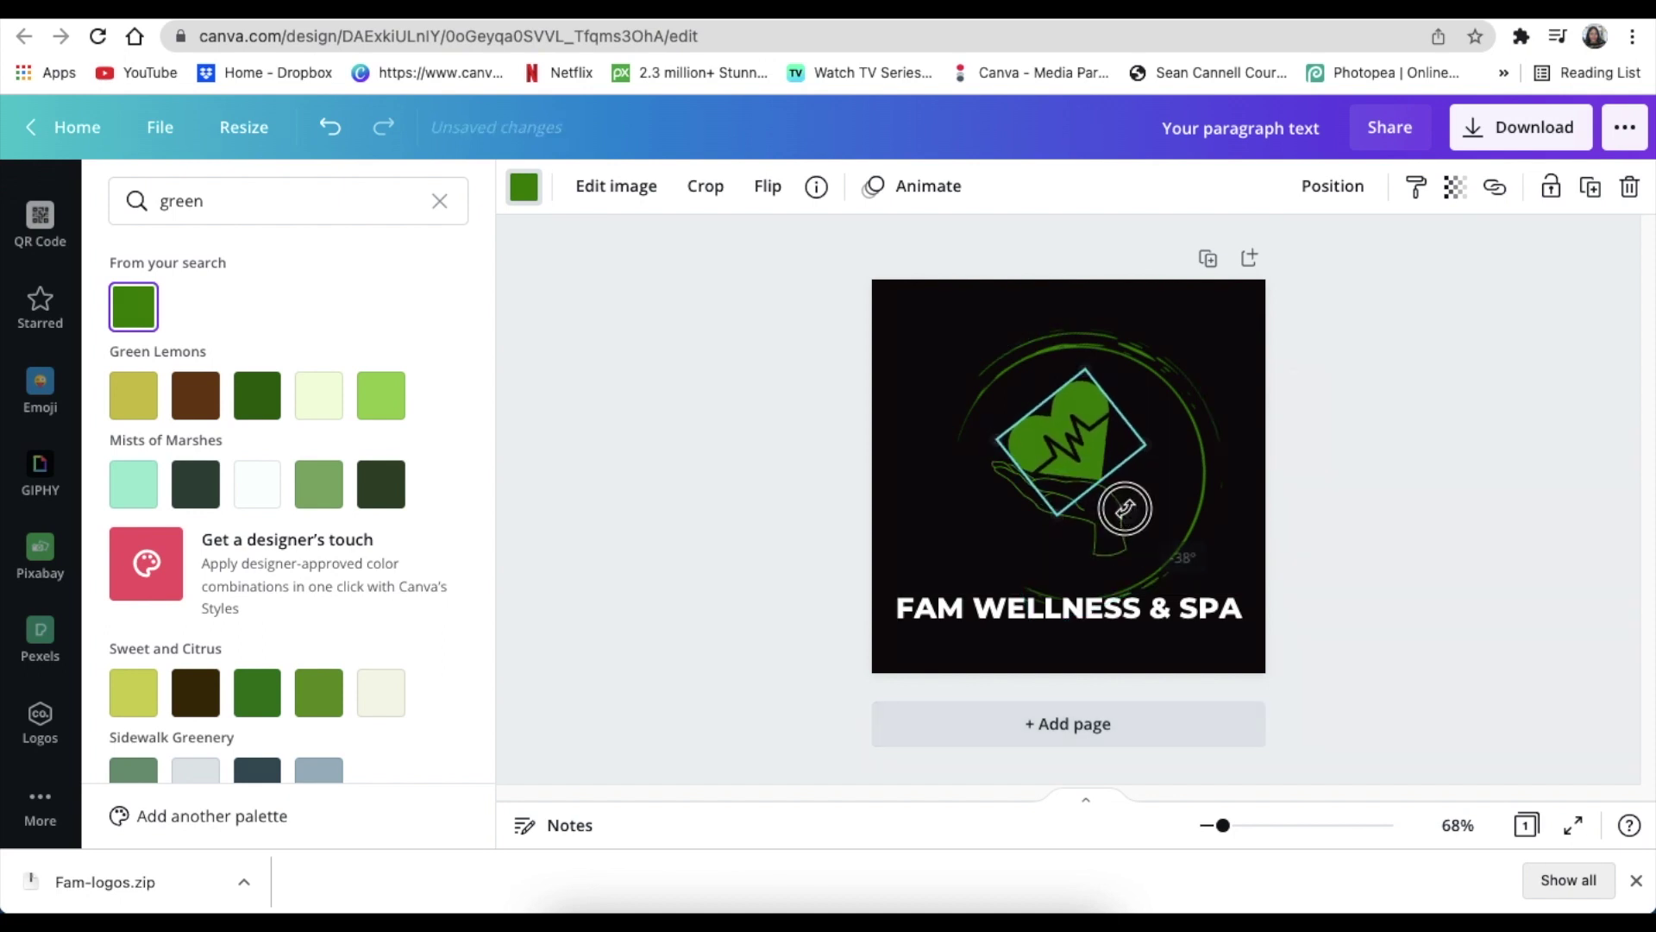
key("Escape")
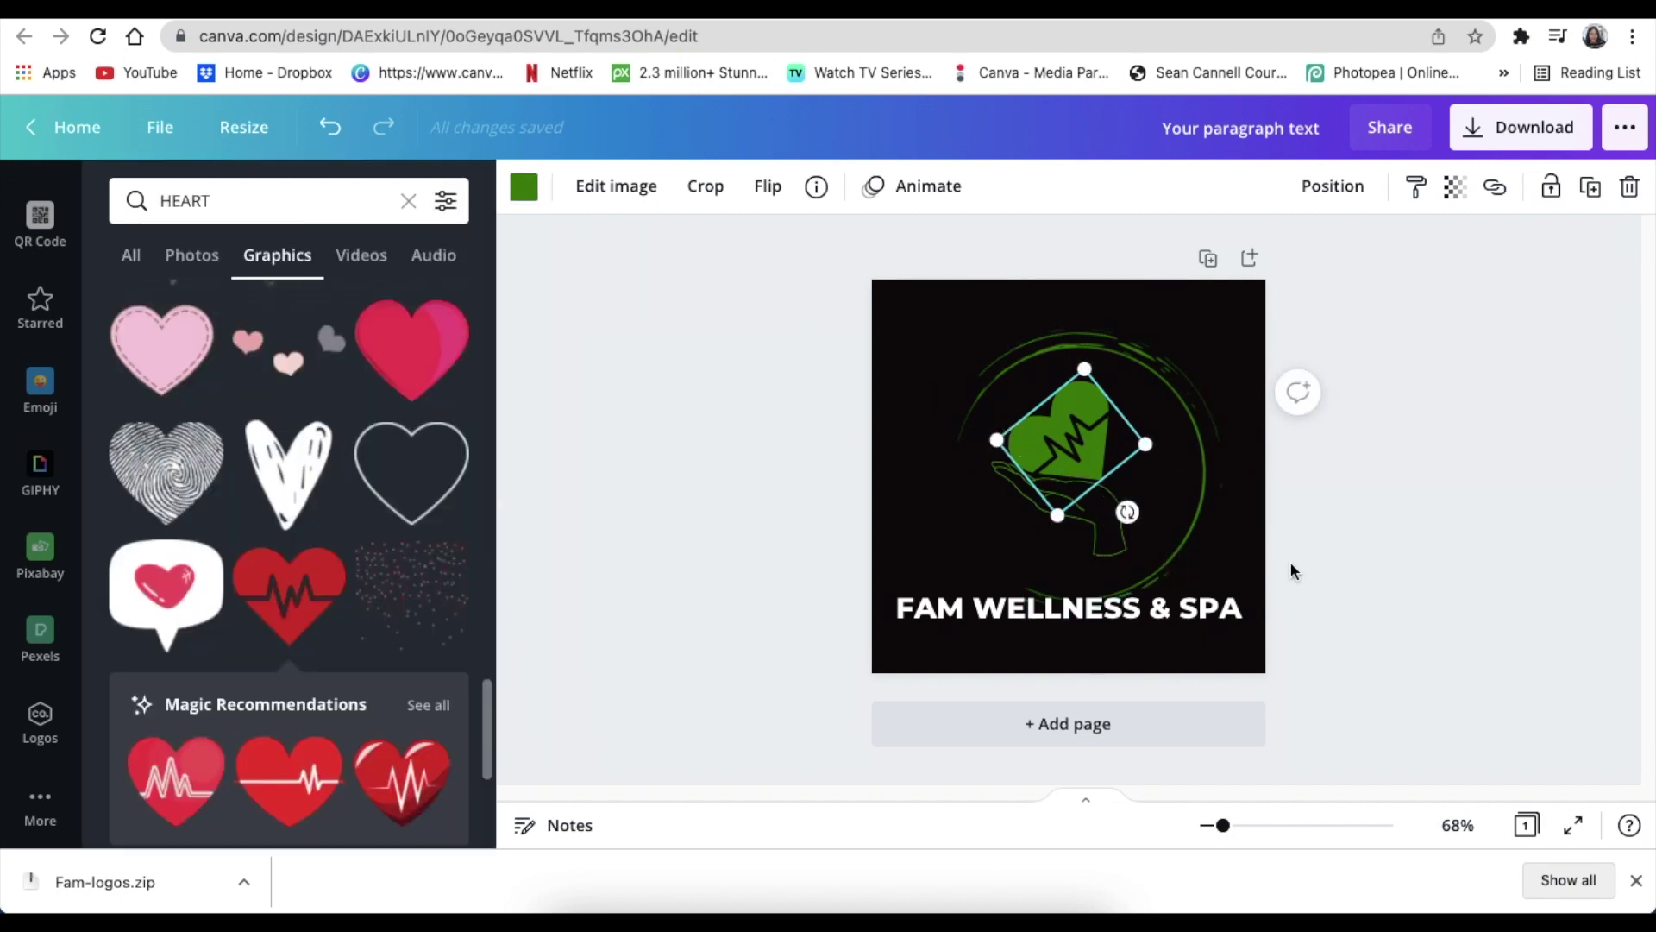
Change the FAM WELLNESS & SPA title from white to the document's green swatch
left_click(1292, 576)
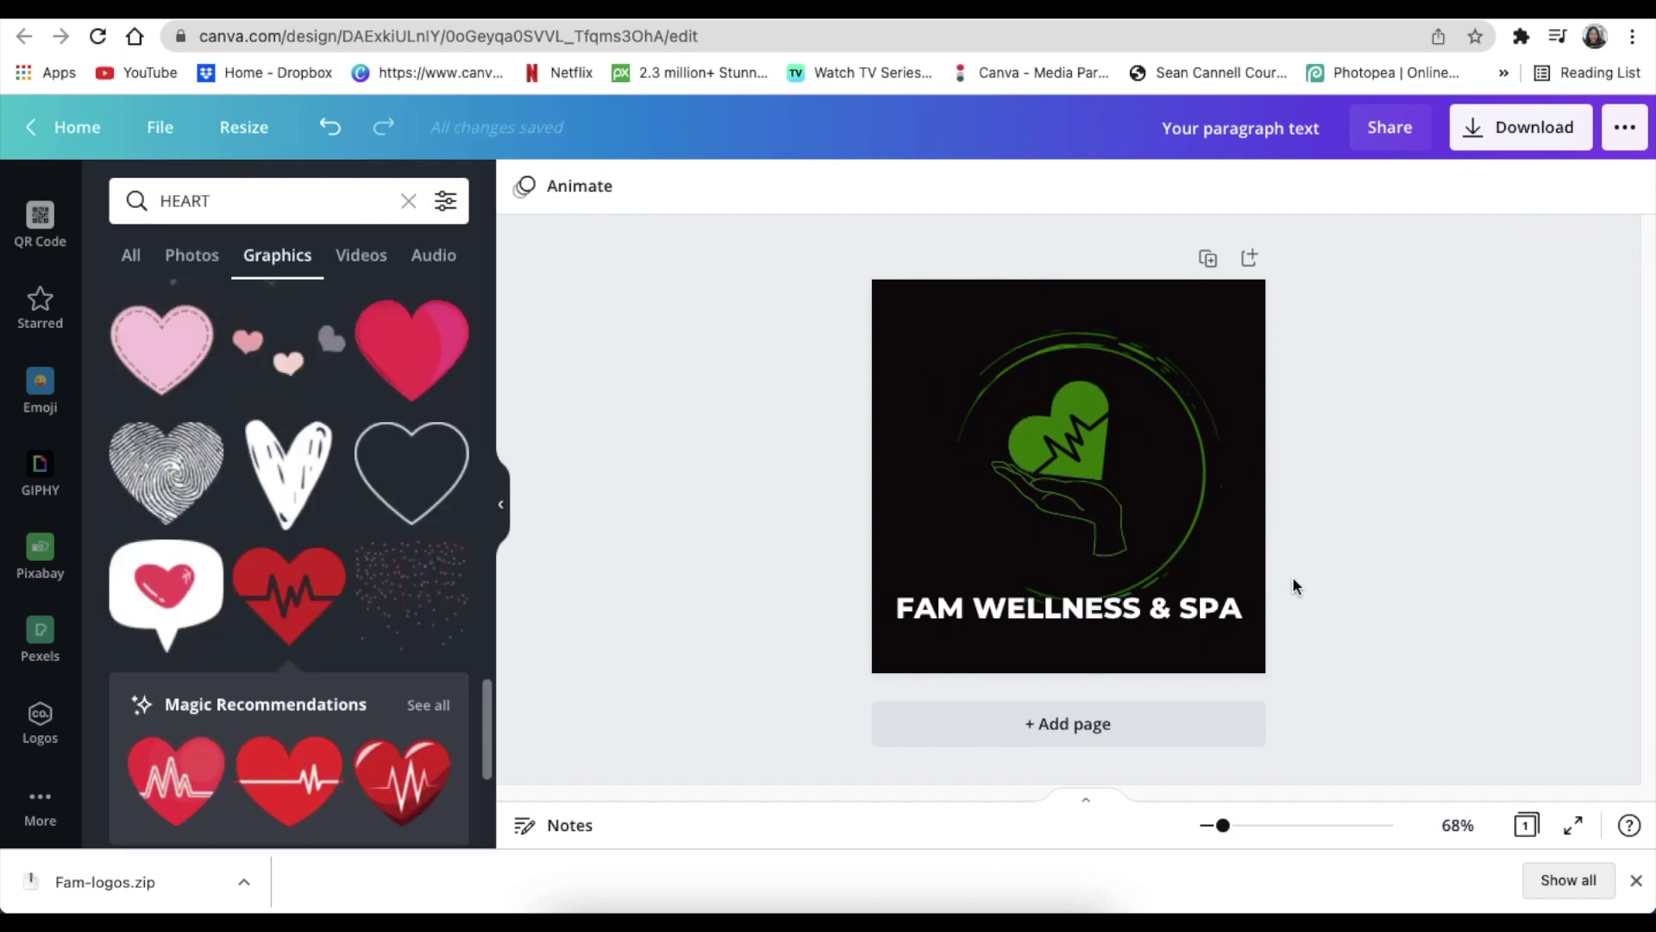
left_click(969, 607)
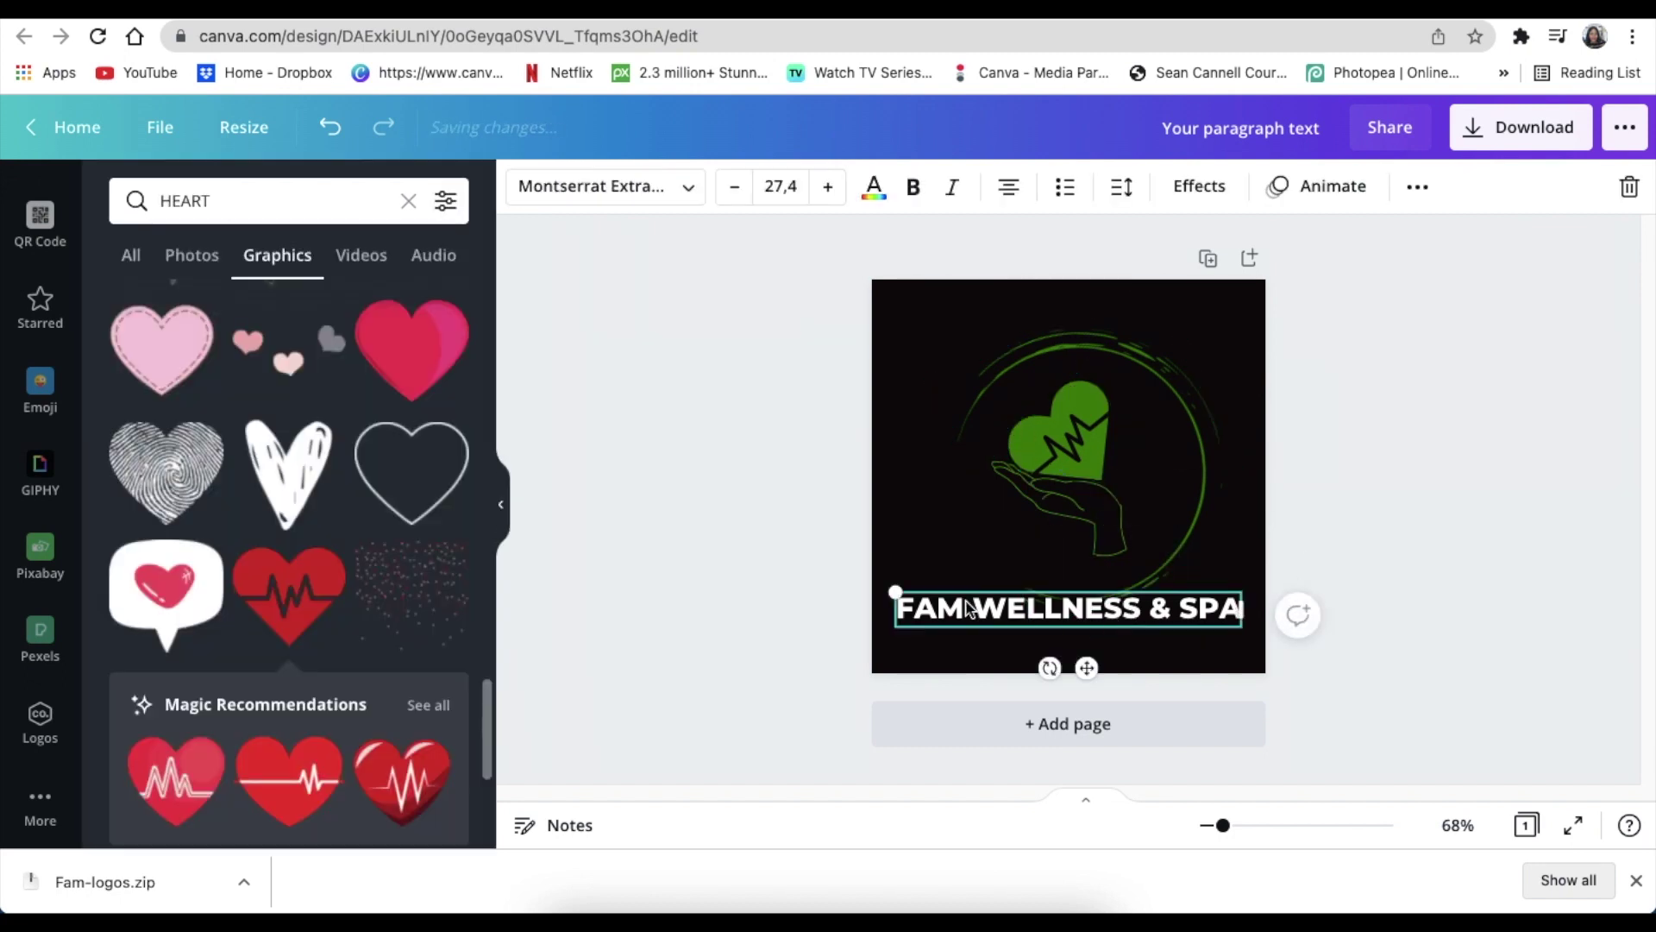
left_click(875, 192)
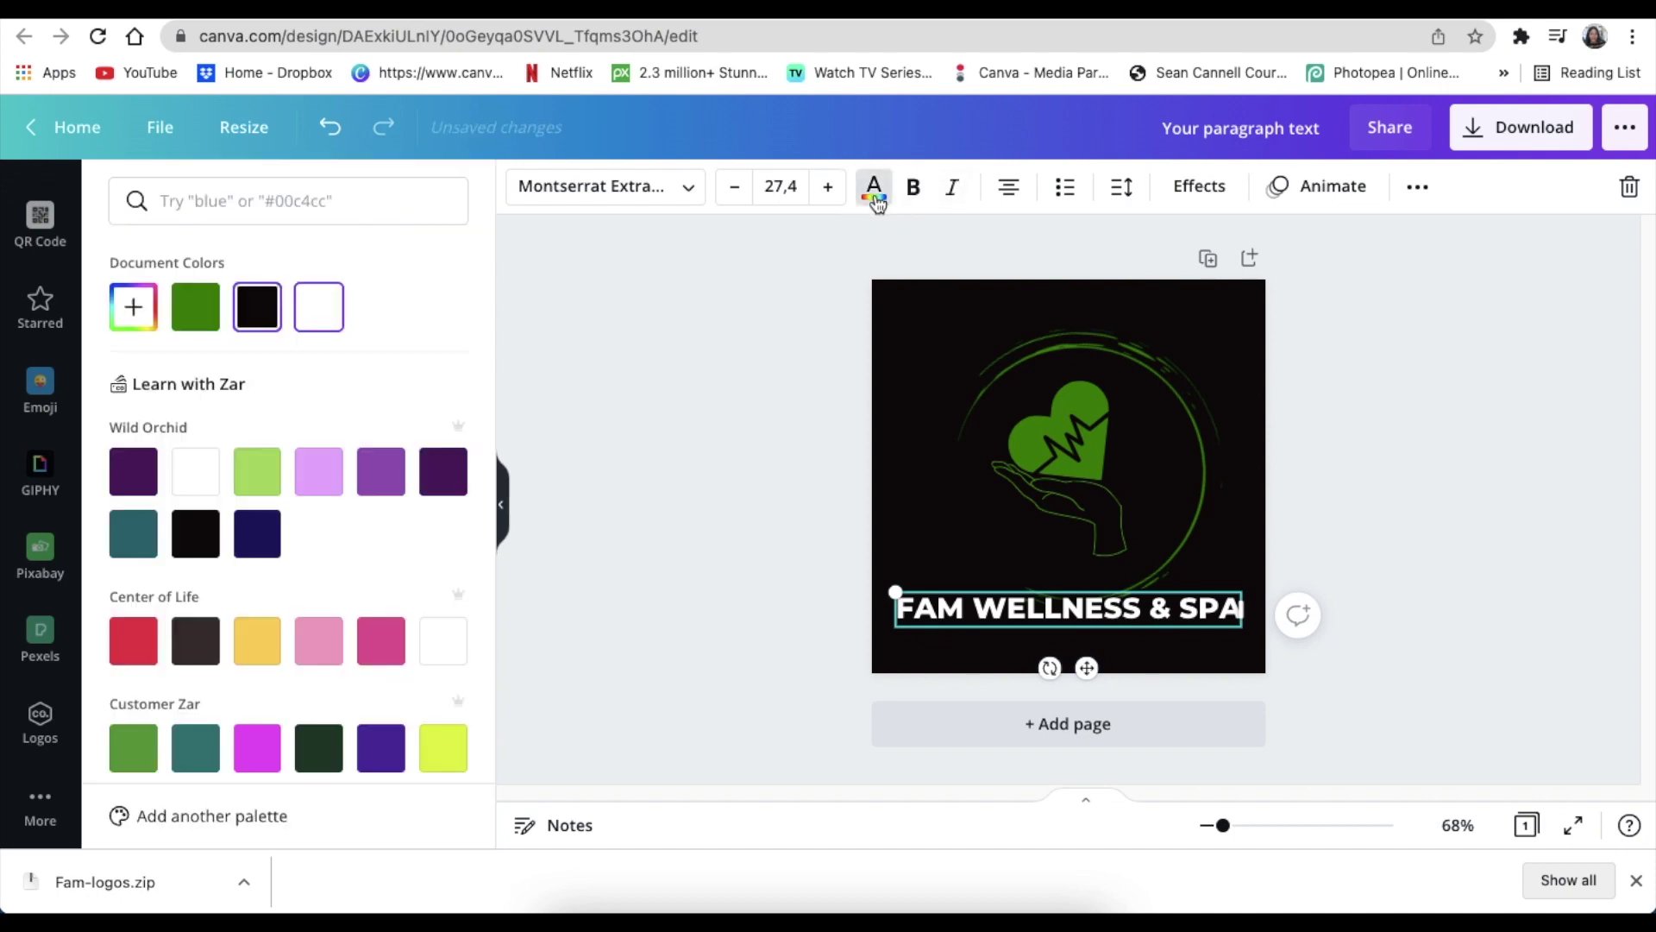
left_click(193, 309)
key("Escape")
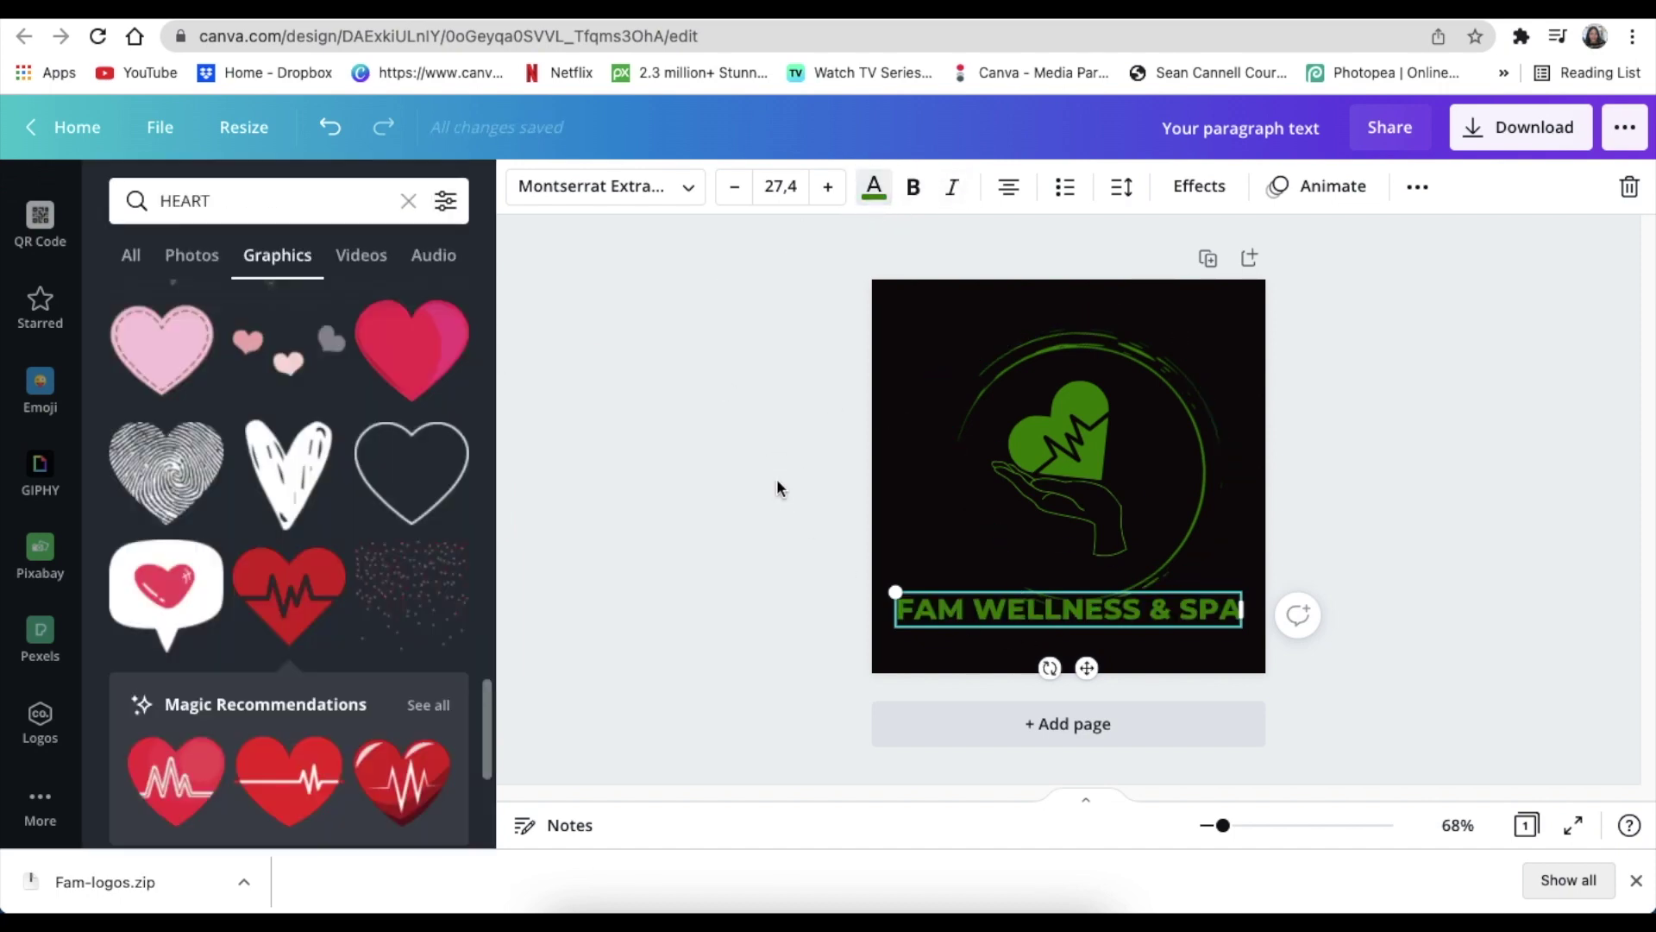
left_click(1182, 388)
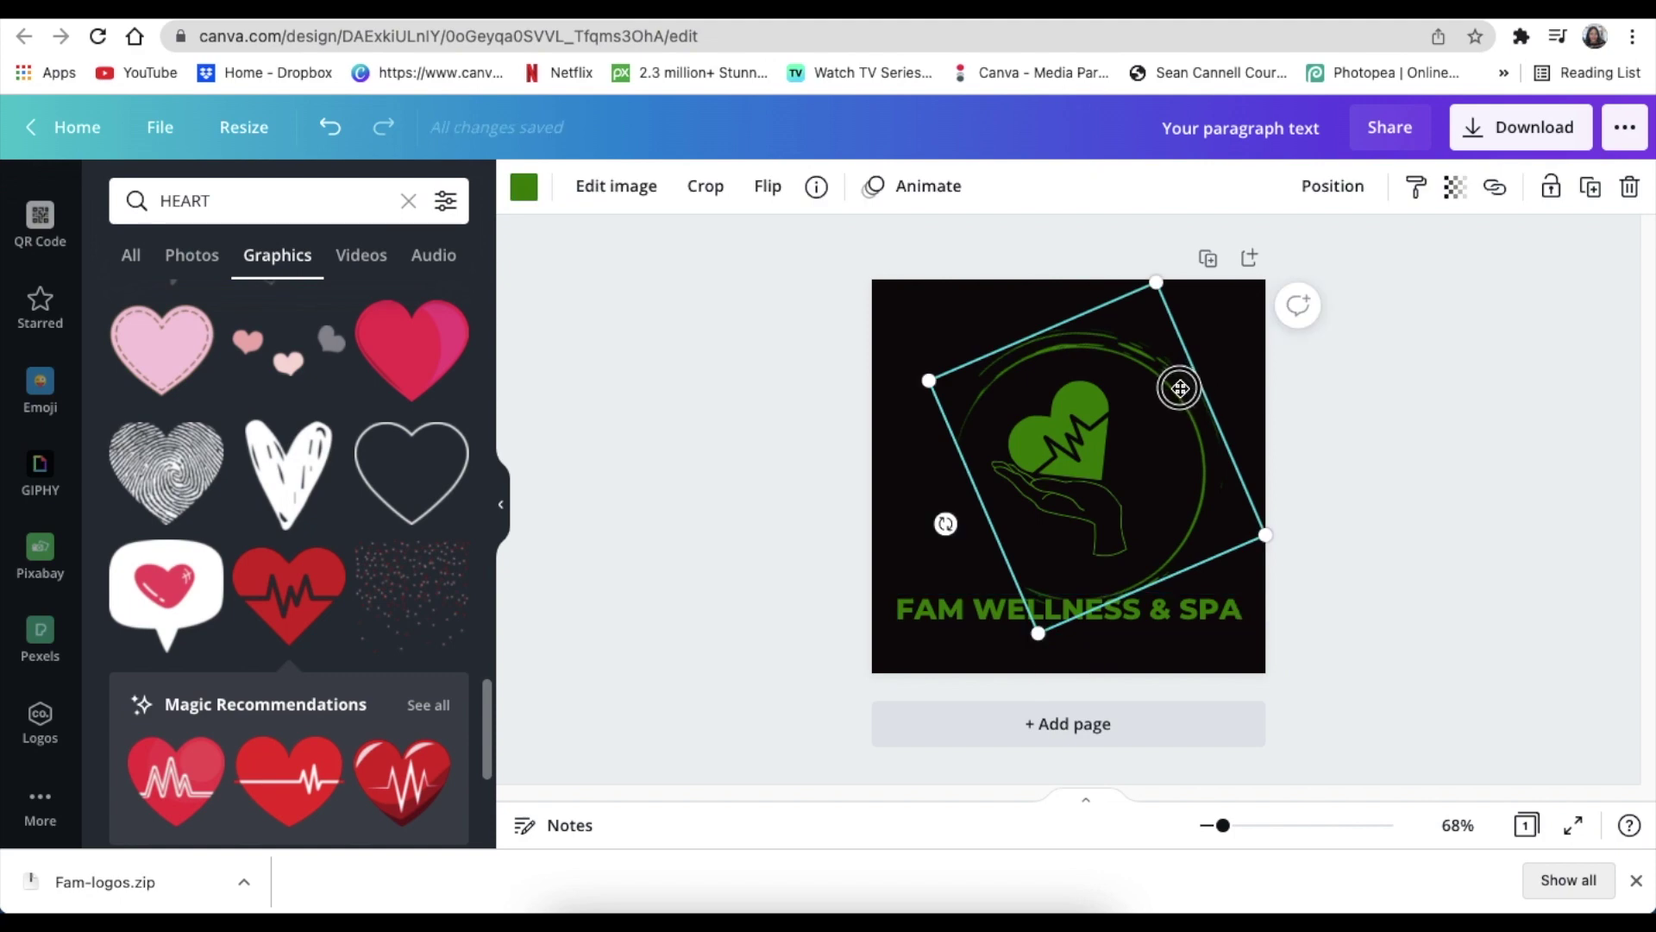
left_click(1346, 499)
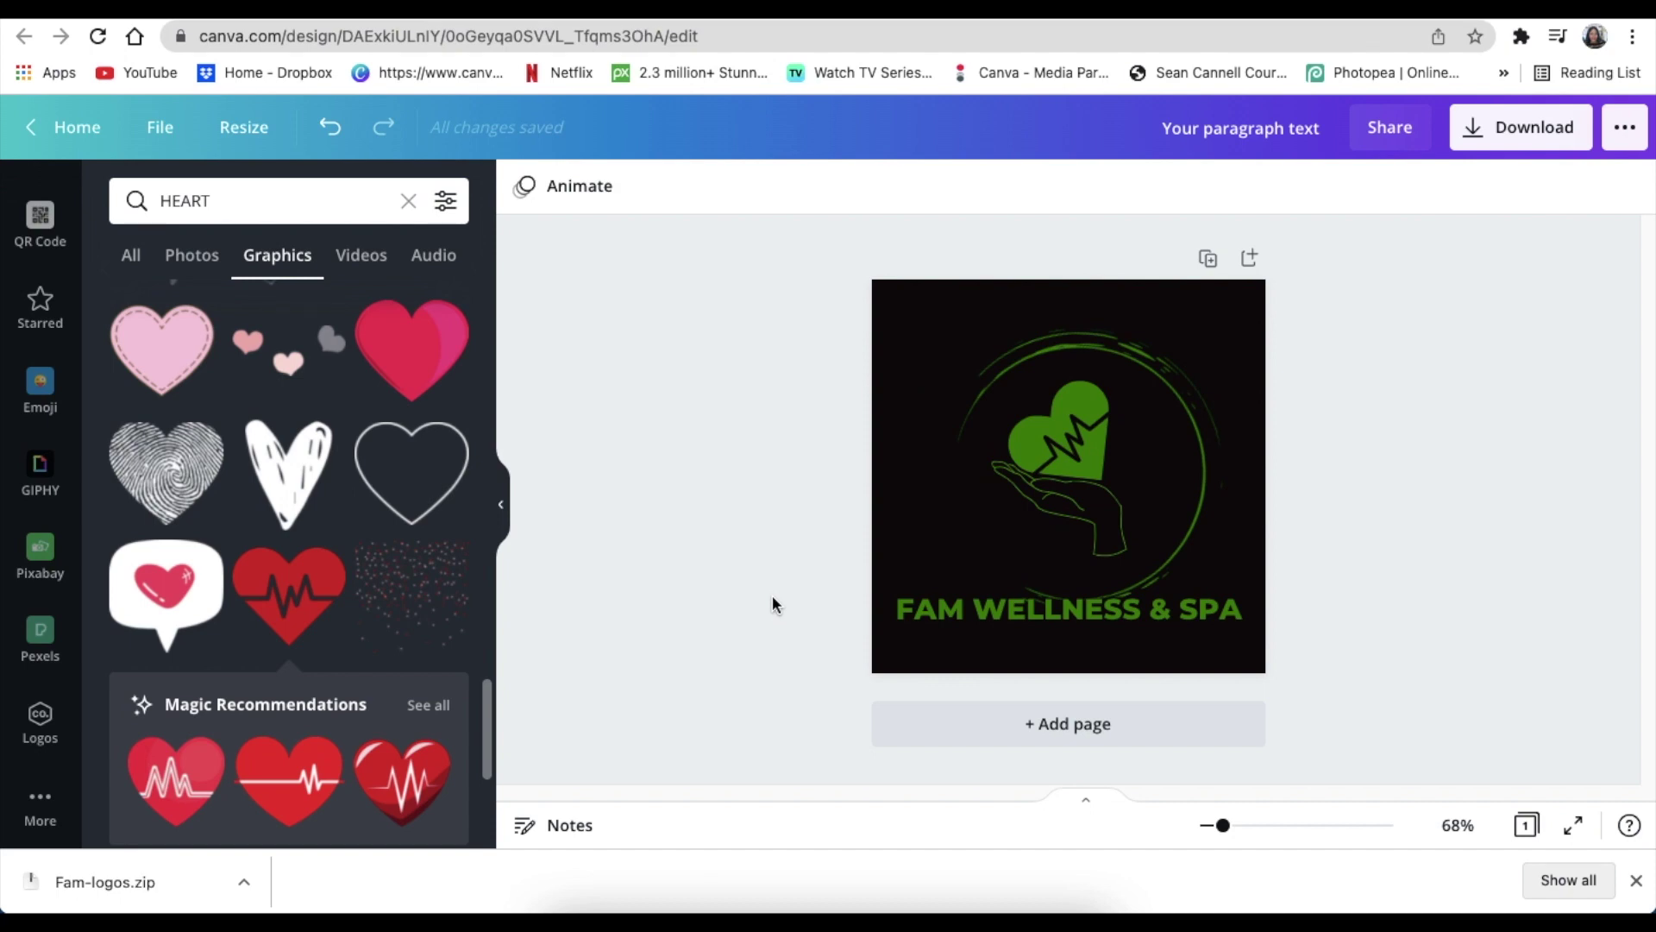
Apply a Curve shape effect of -60 to the title and centre the arc inside the circle
left_click(1061, 619)
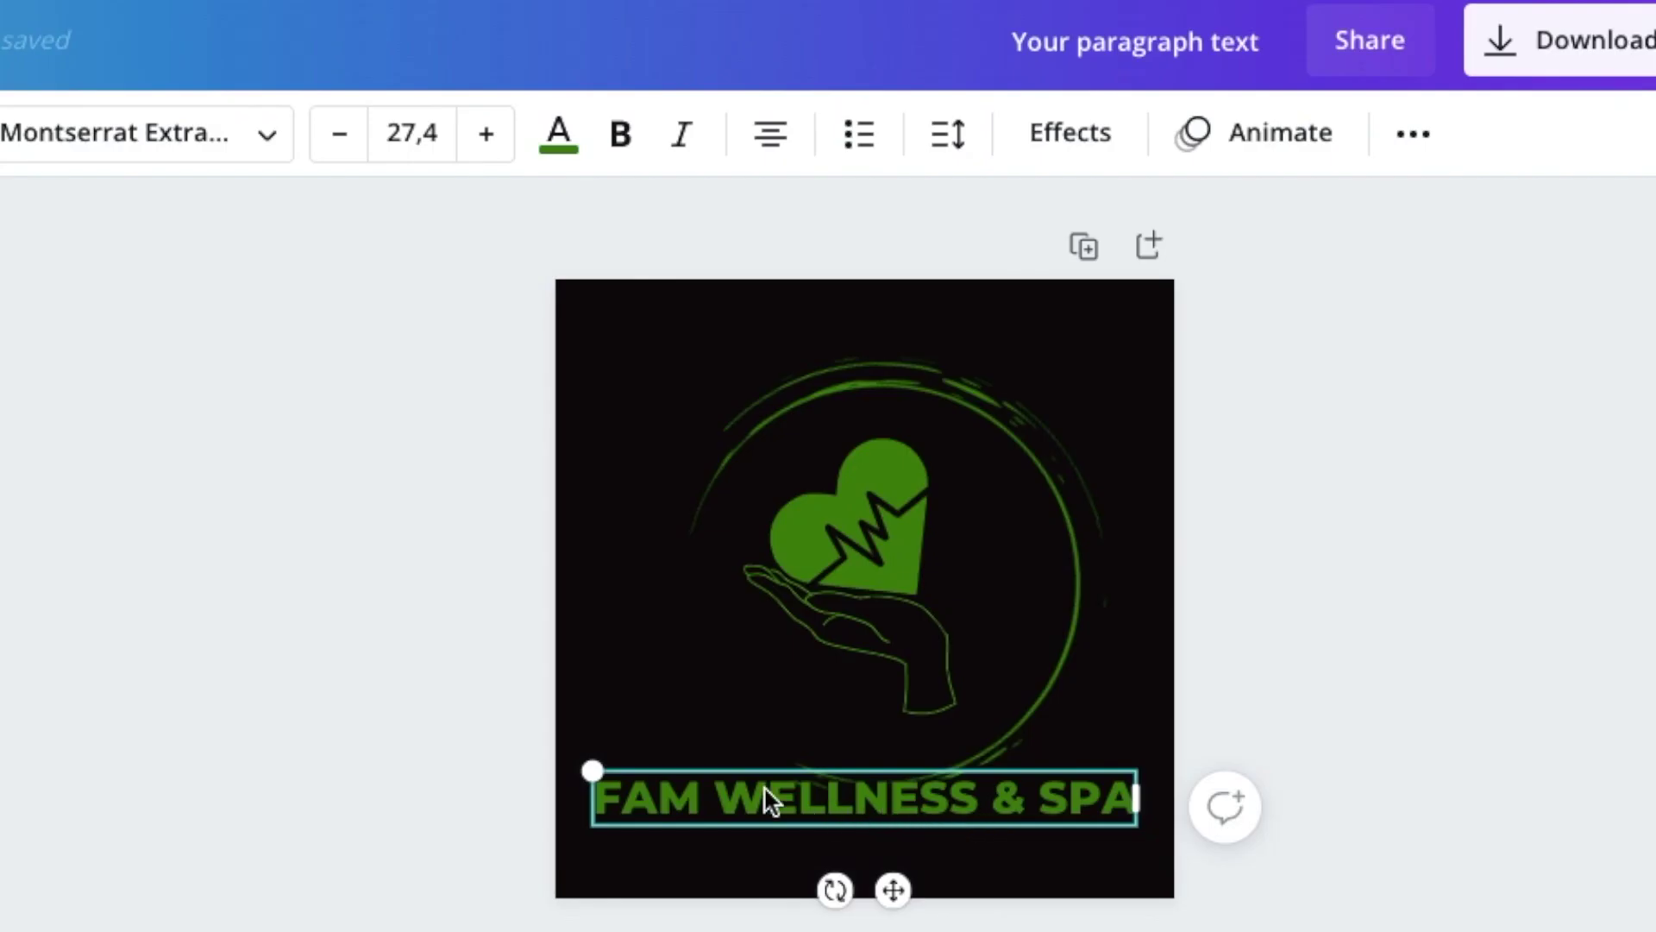
left_click(1074, 147)
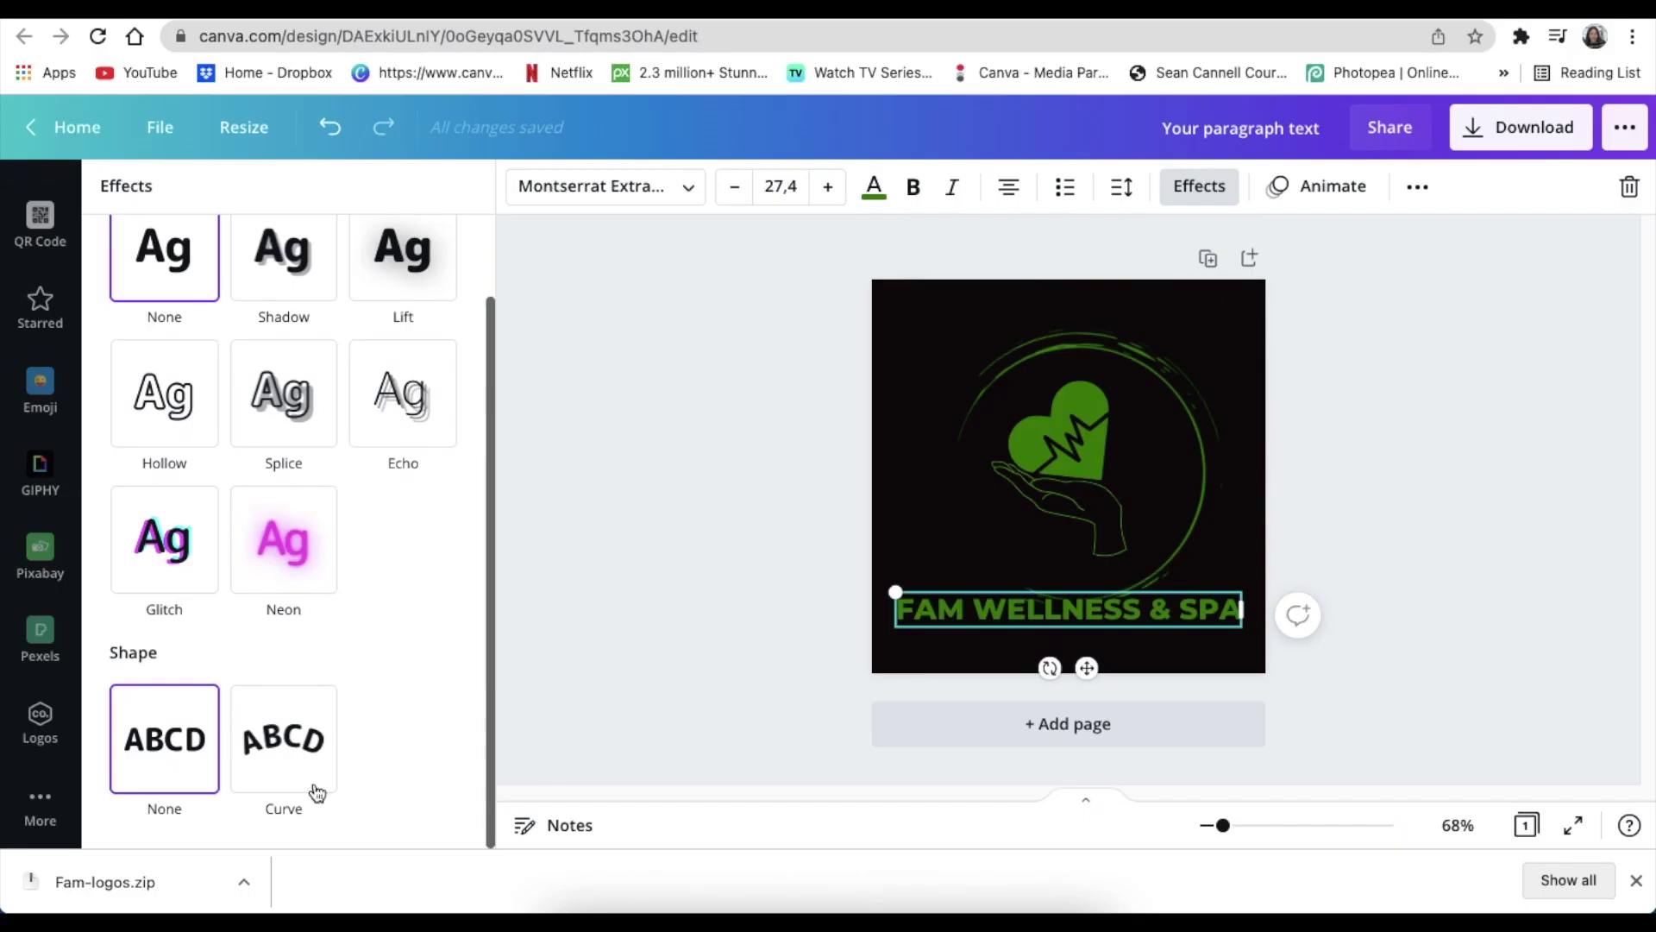
left_click(293, 768)
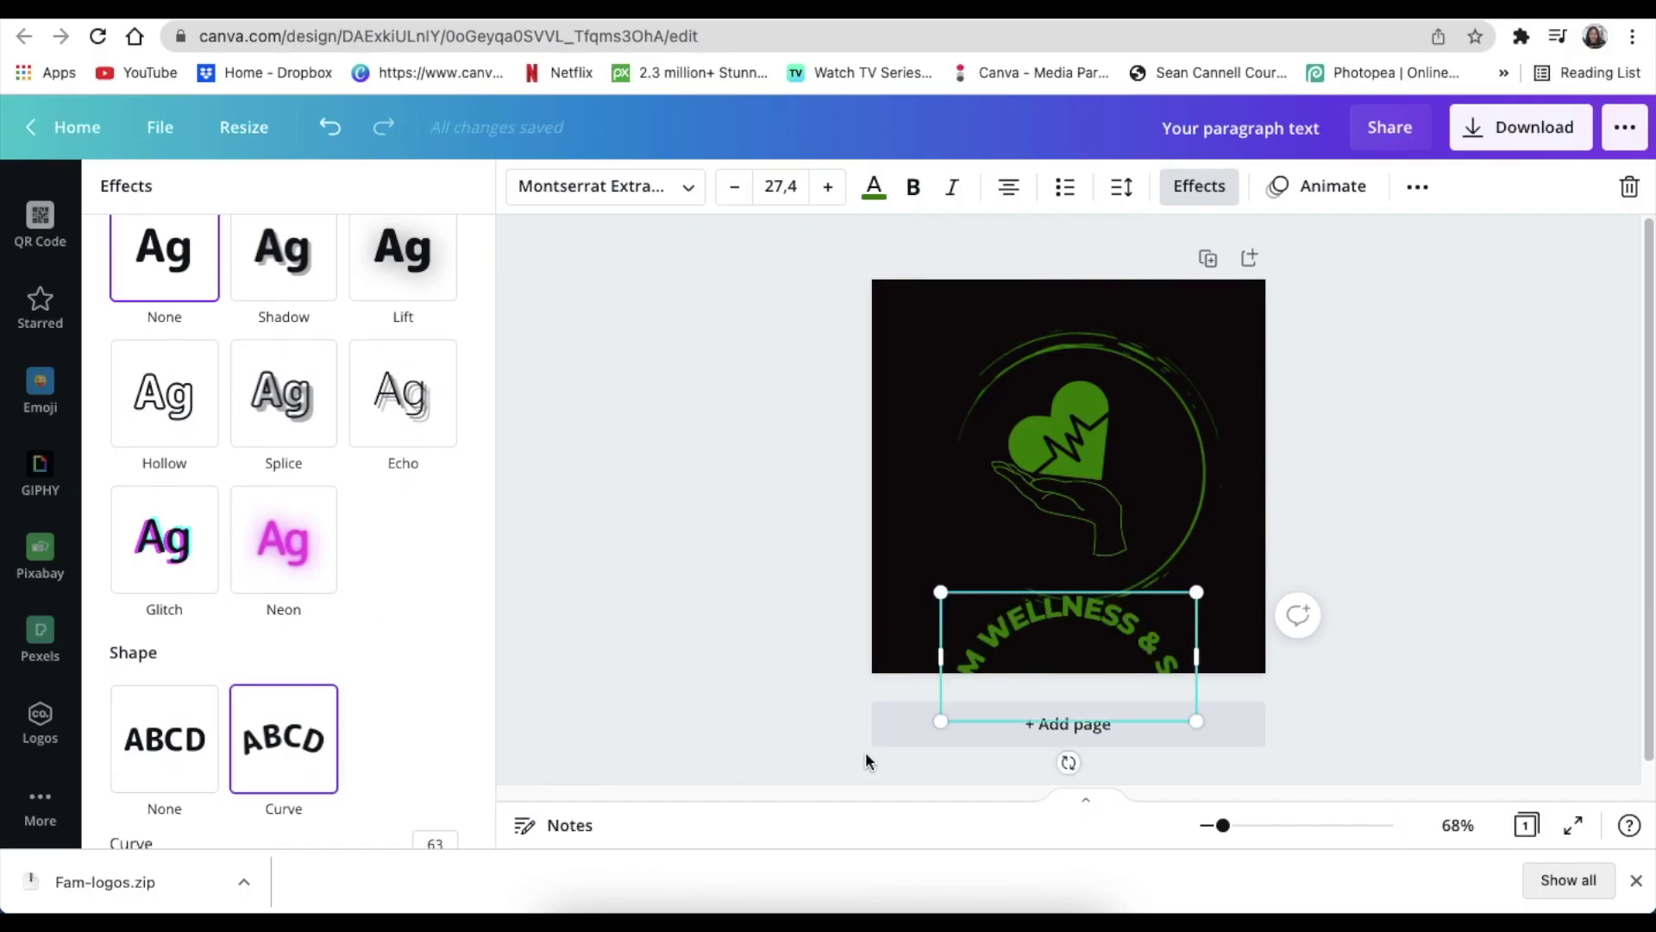
left_click_drag(491, 619, 479, 680)
left_click_drag(394, 809, 190, 782)
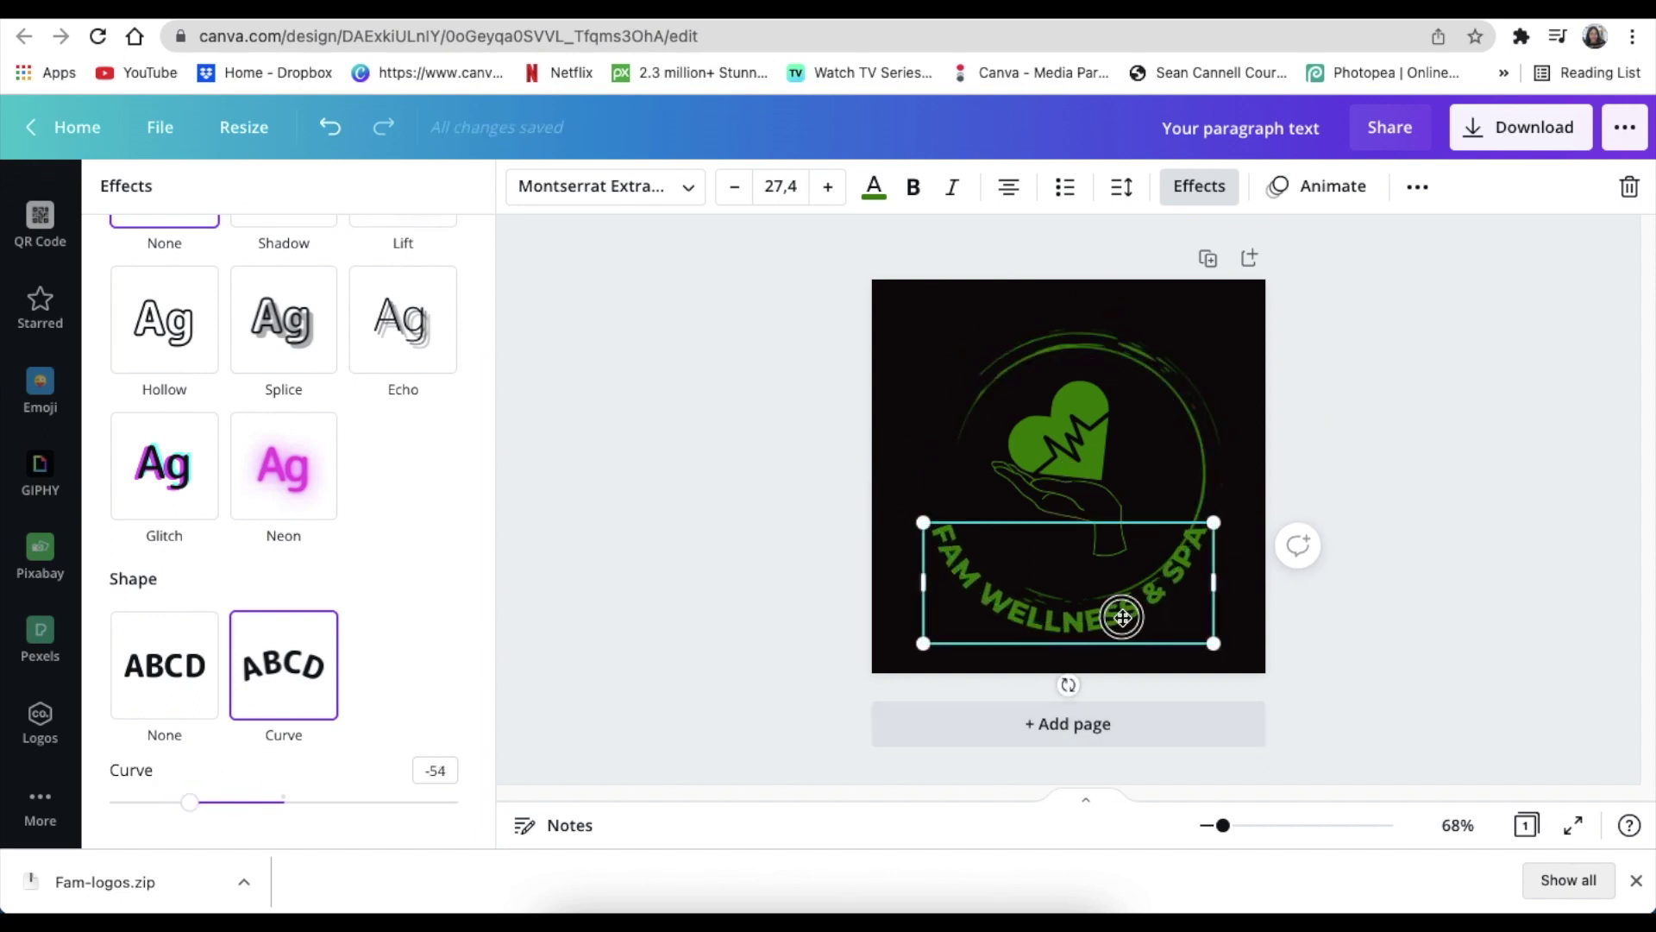
left_click_drag(1121, 610, 1127, 585)
left_click_drag(207, 814, 180, 805)
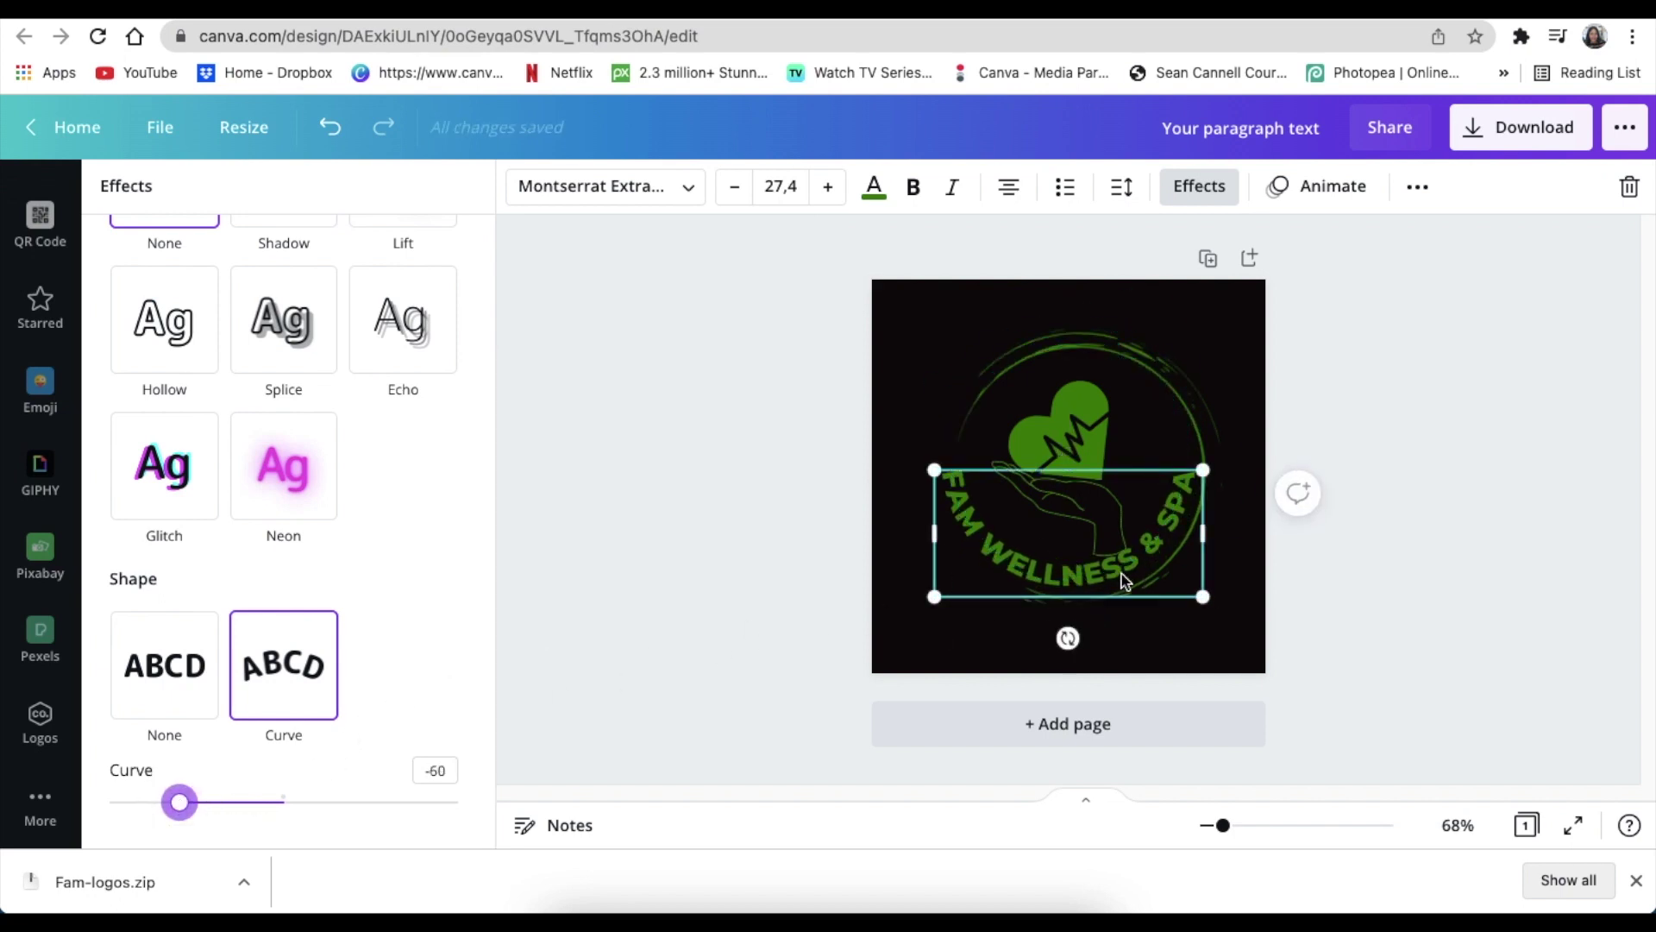
left_click(1352, 621)
left_click(1141, 557)
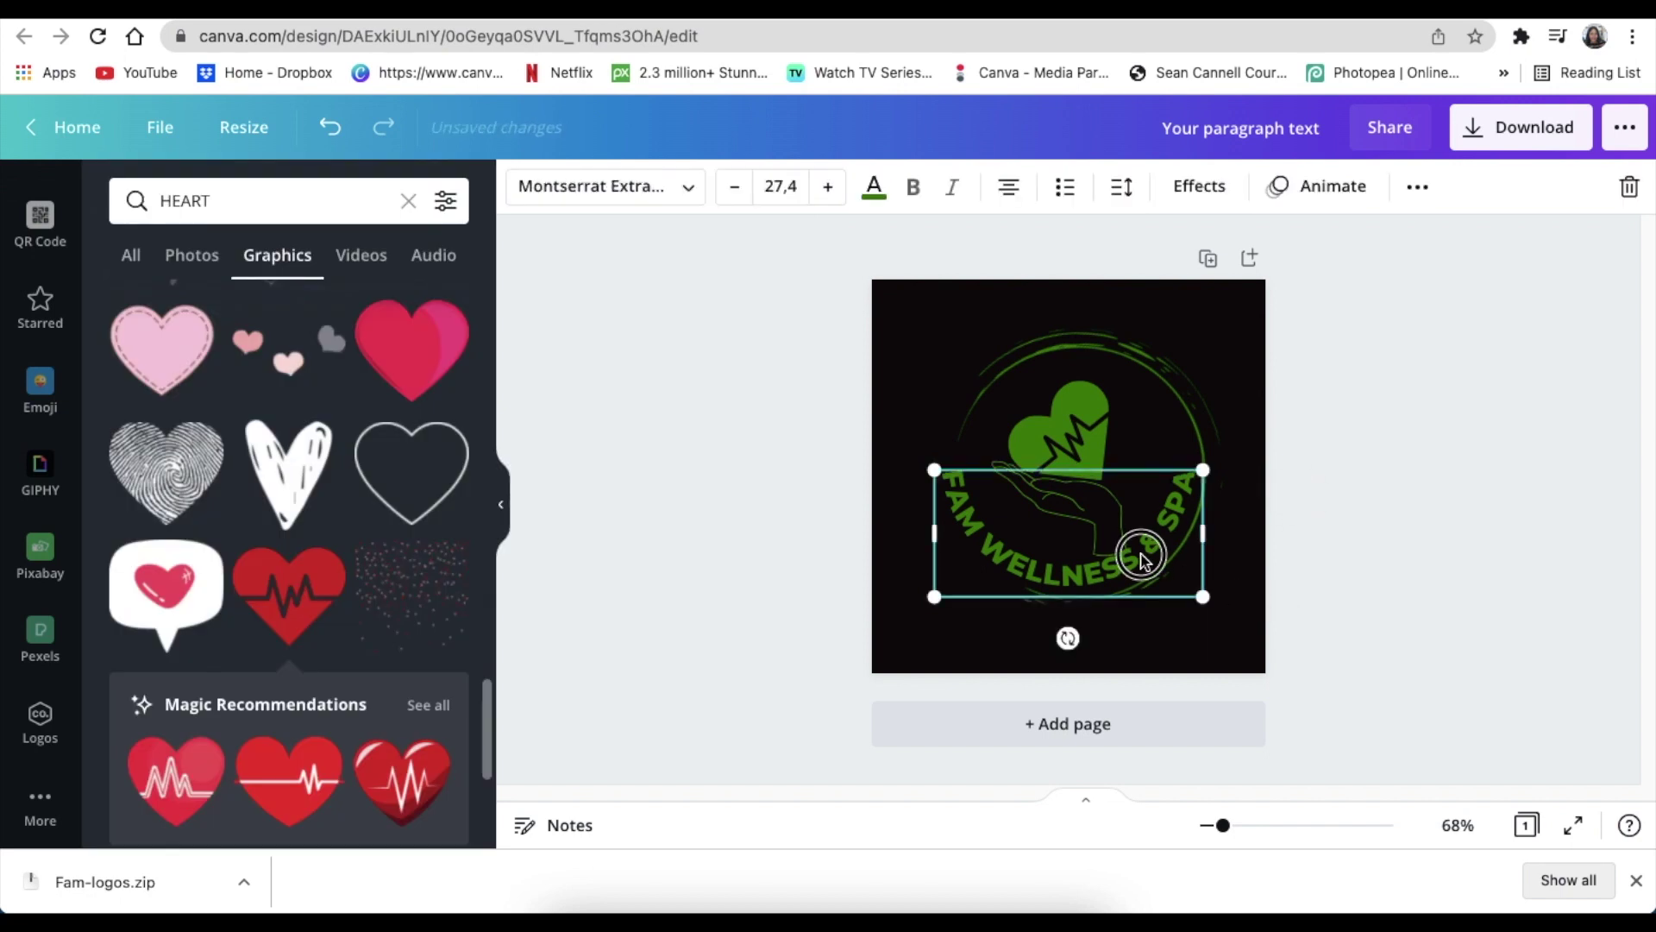
left_click_drag(1141, 556, 1148, 563)
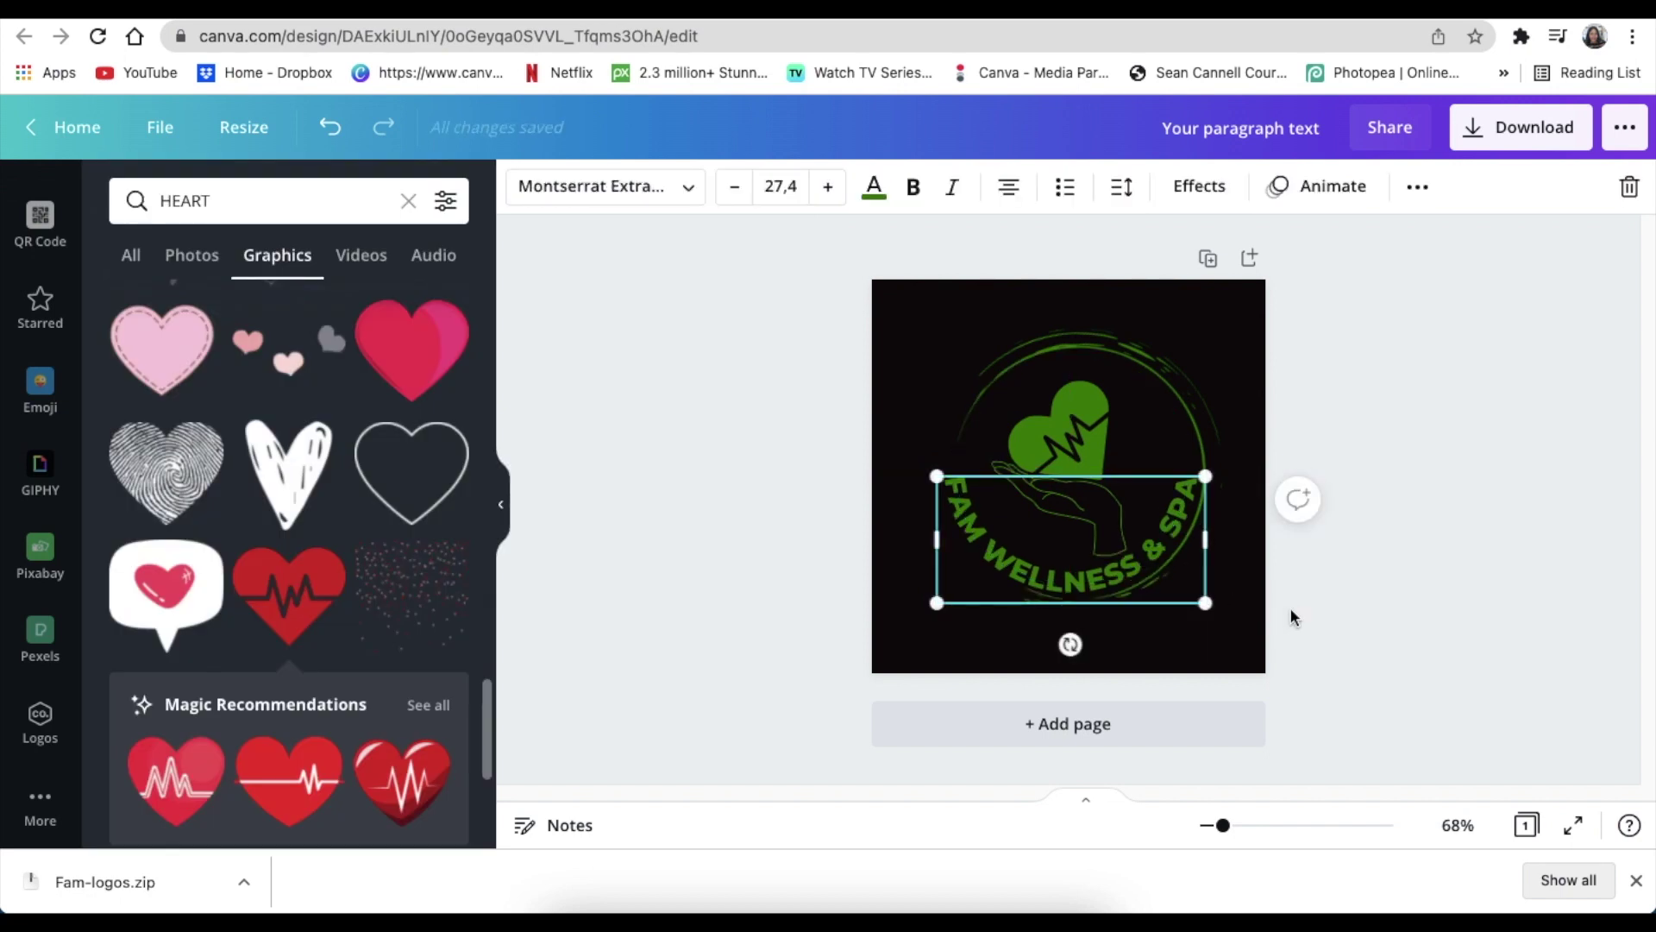
left_click(1291, 573)
Undo an accidental rotation of the heart-and-hand logo graphic
left_click(1194, 423)
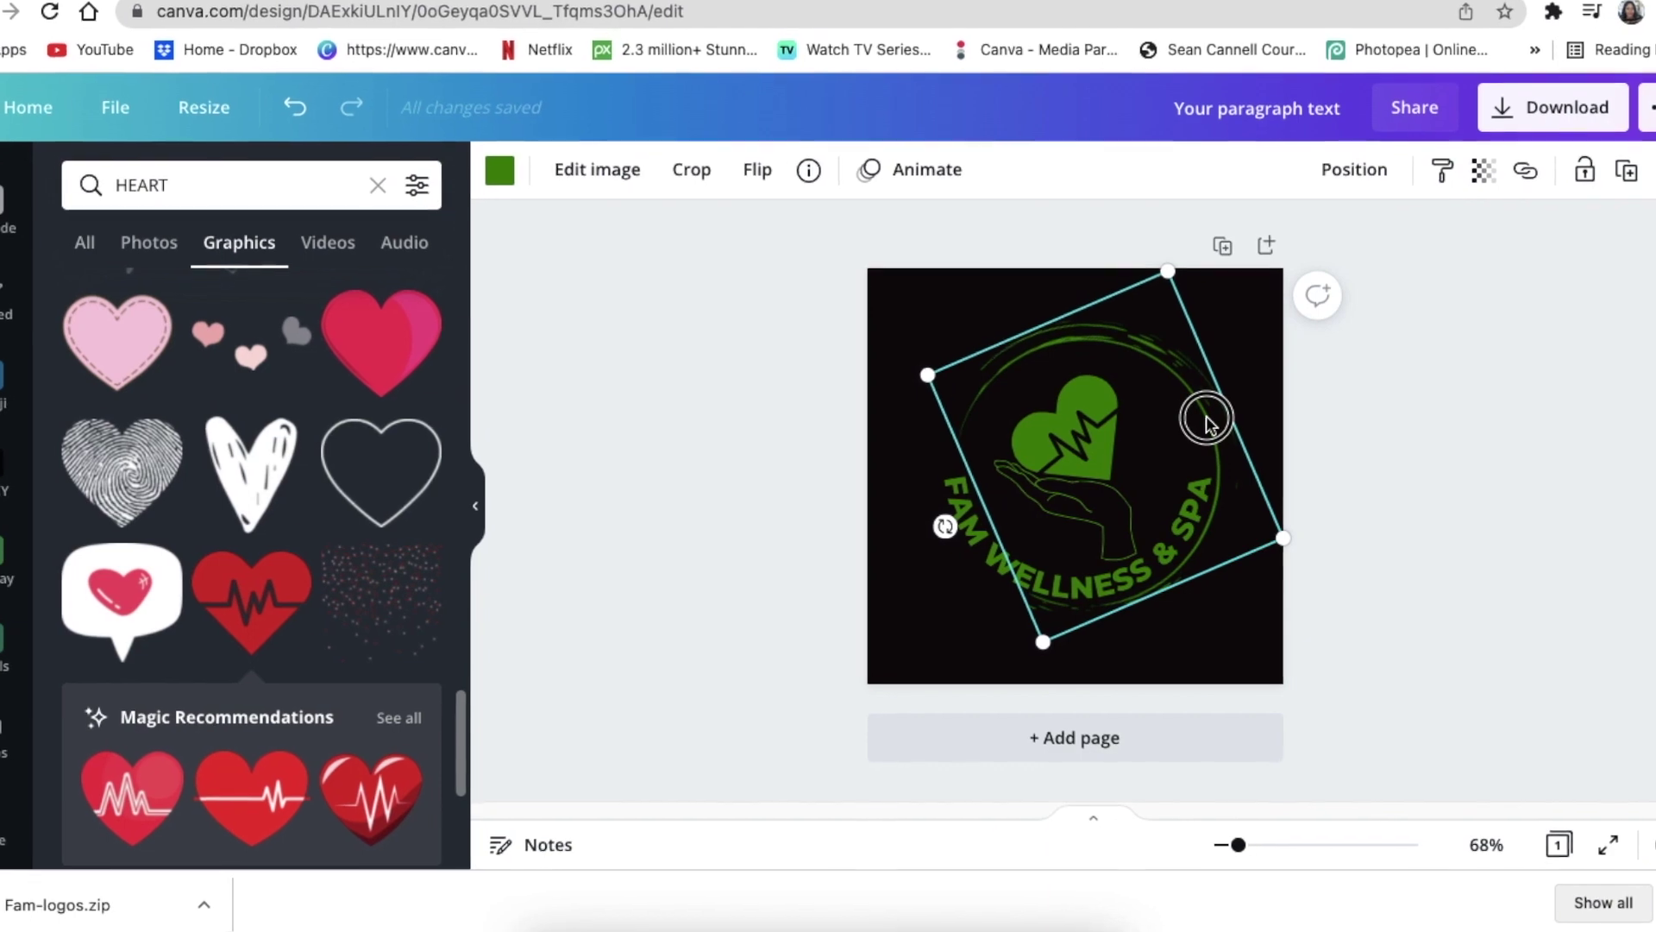
left_click_drag(922, 527, 818, 566)
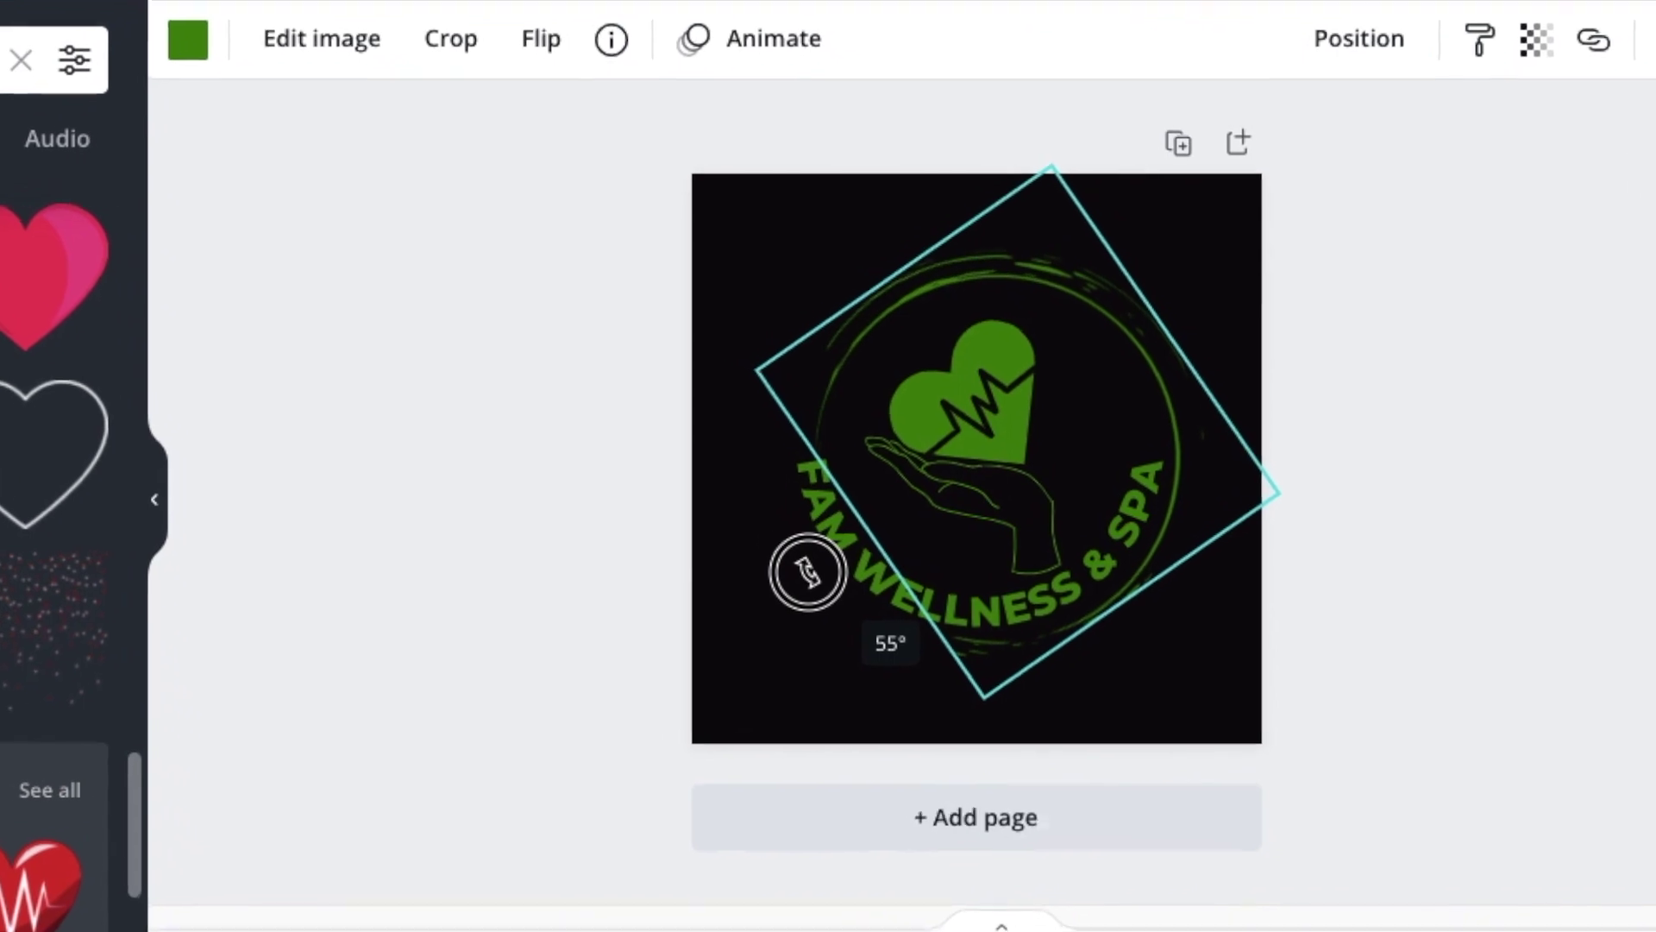
key("ctrl+z")
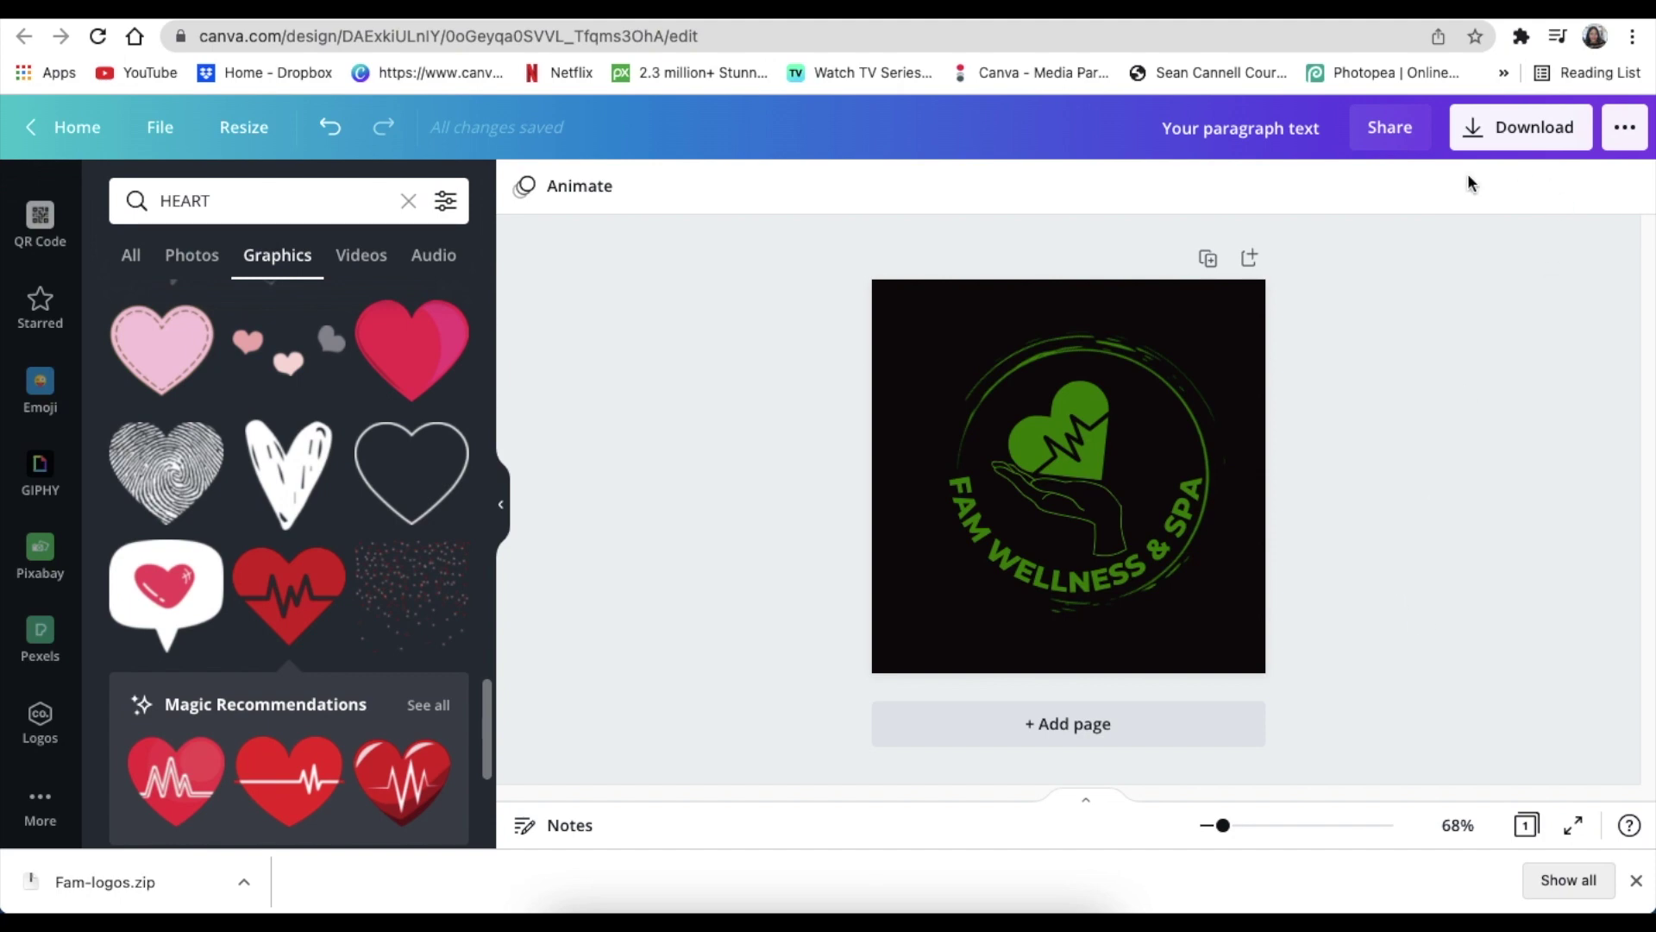
Download the design as a transparent-background PNG and open a new browser tab
left_click(1512, 127)
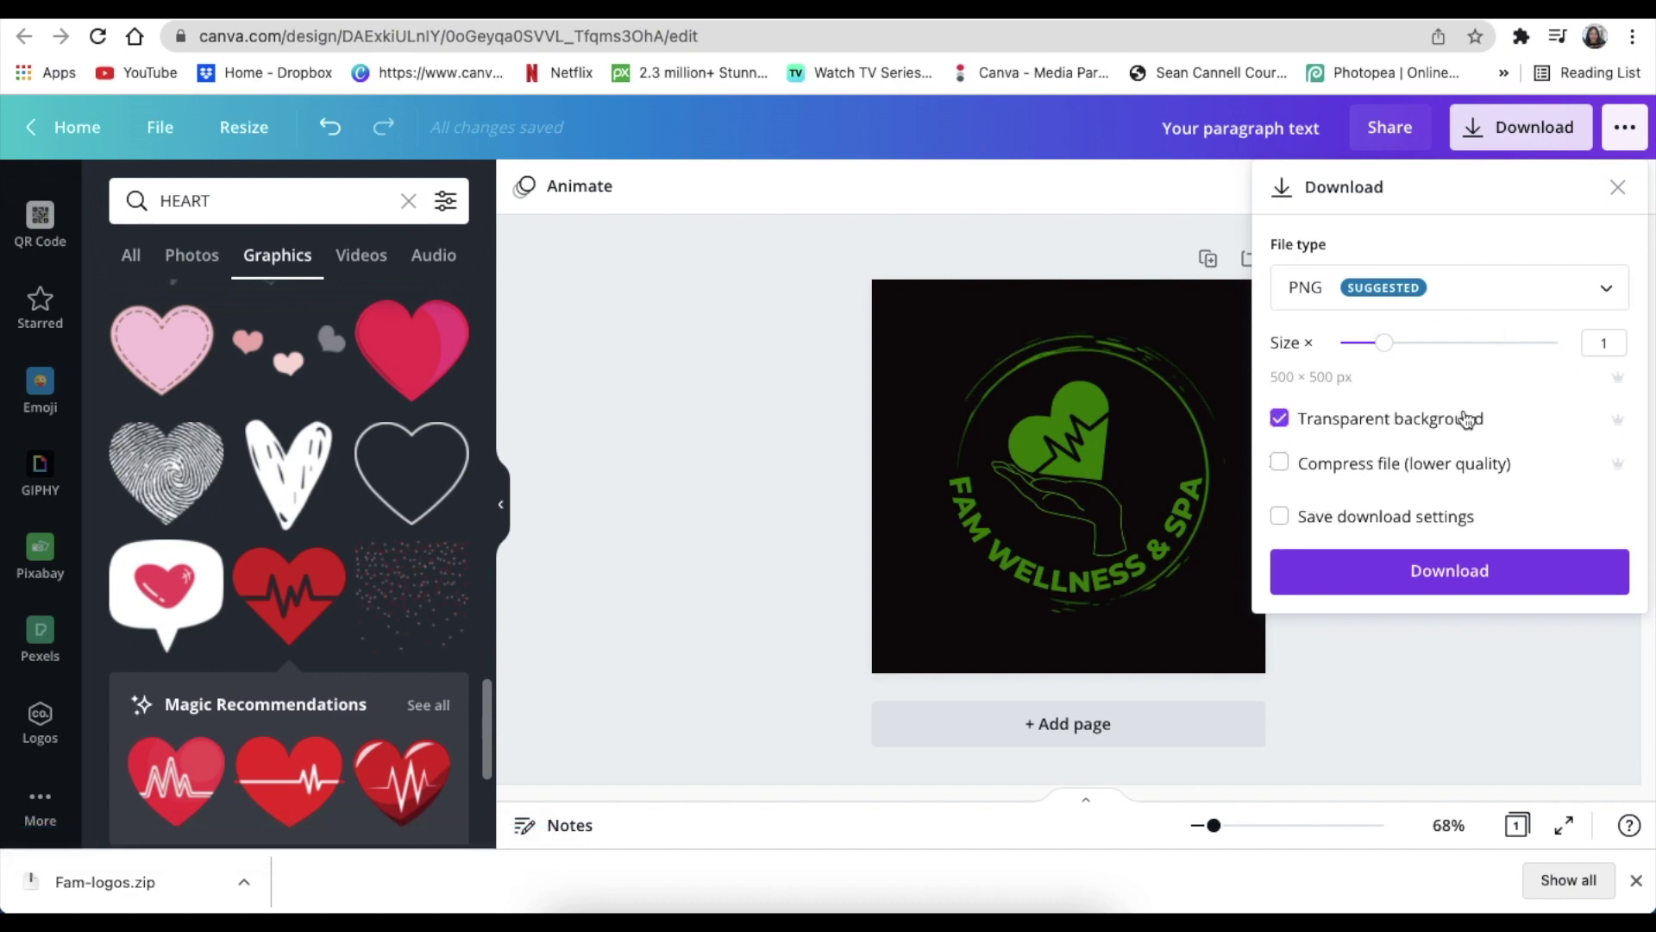
left_click(1454, 582)
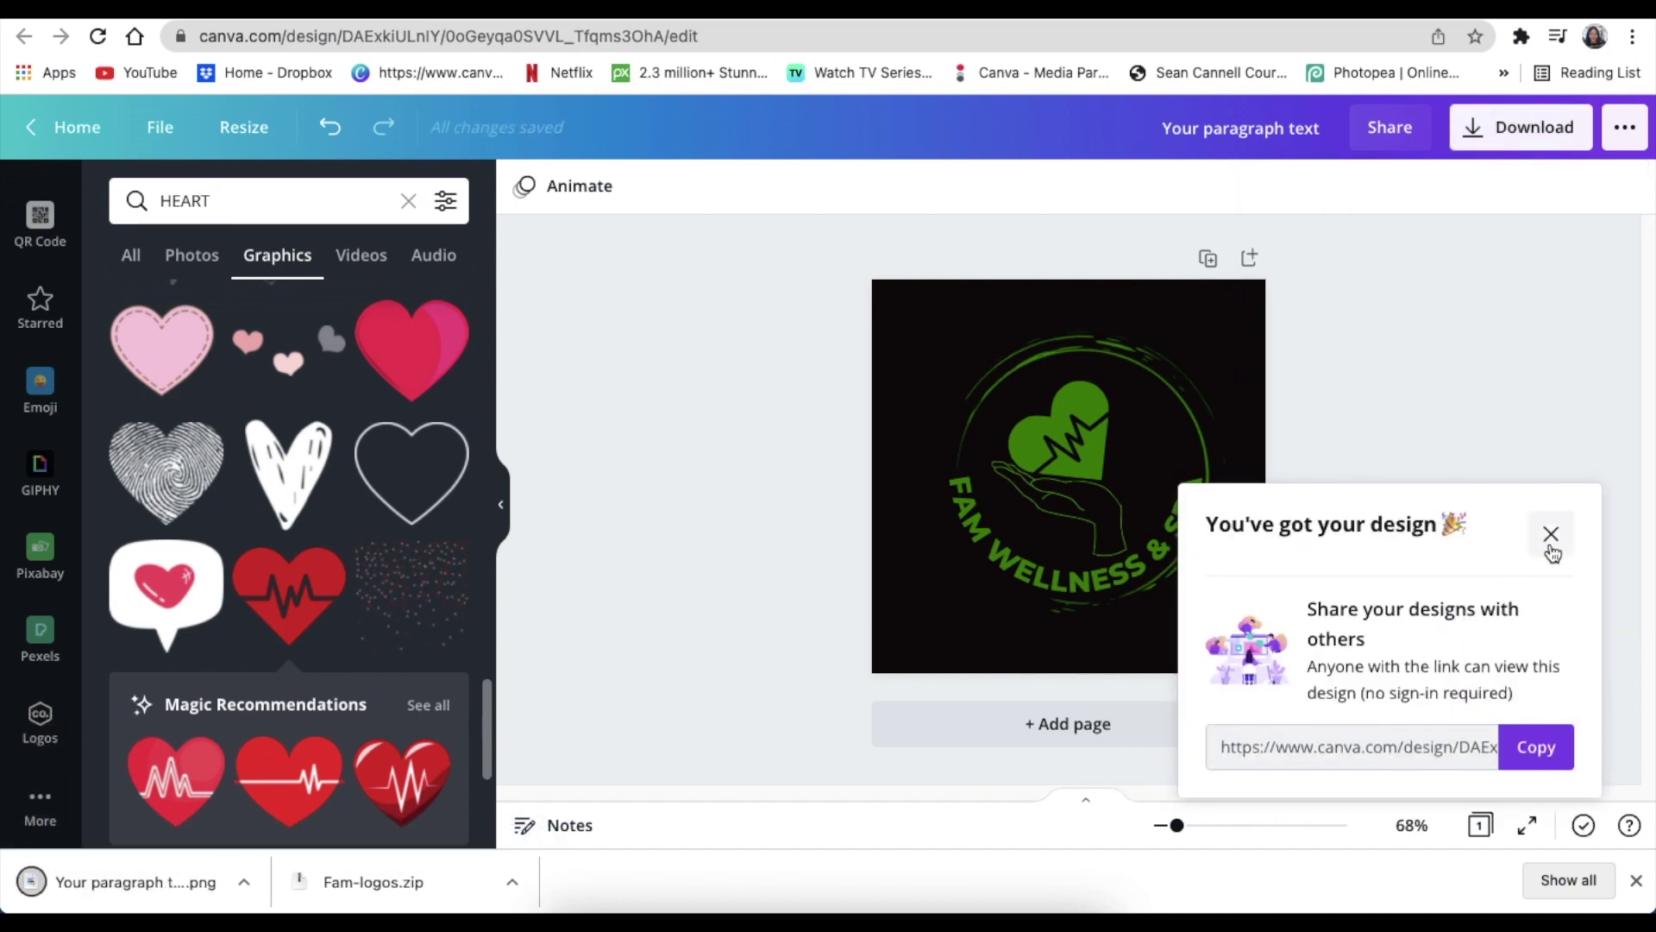
left_click(1551, 535)
key("super+t")
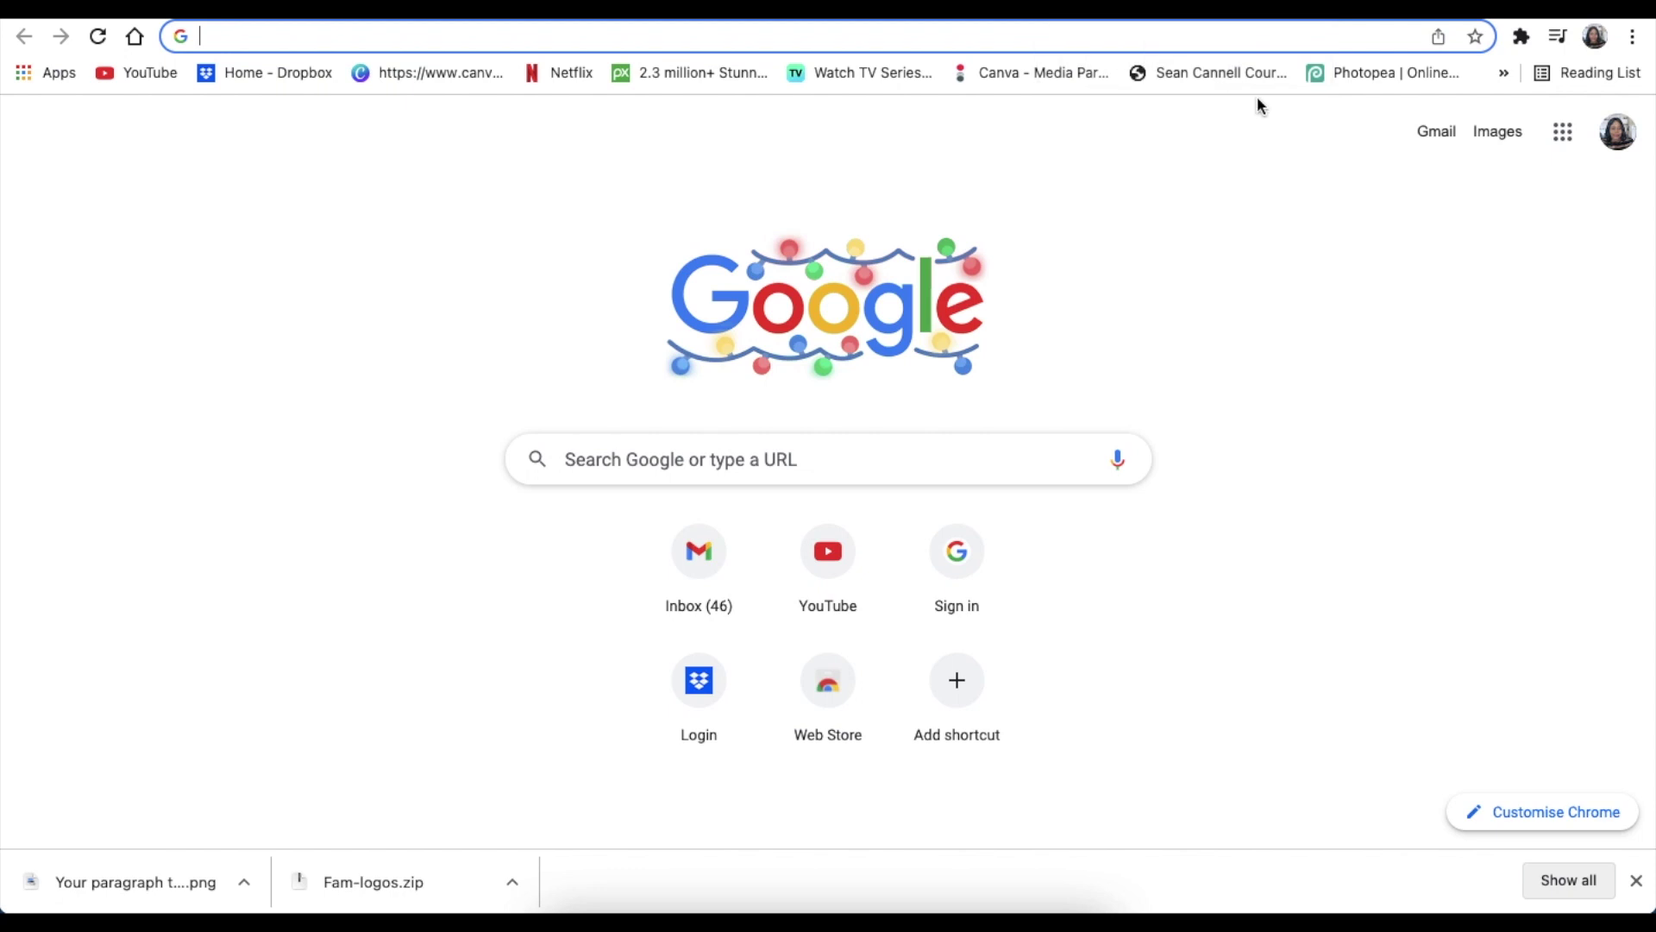
Open Photopea from the bookmarks bar
left_click(1387, 76)
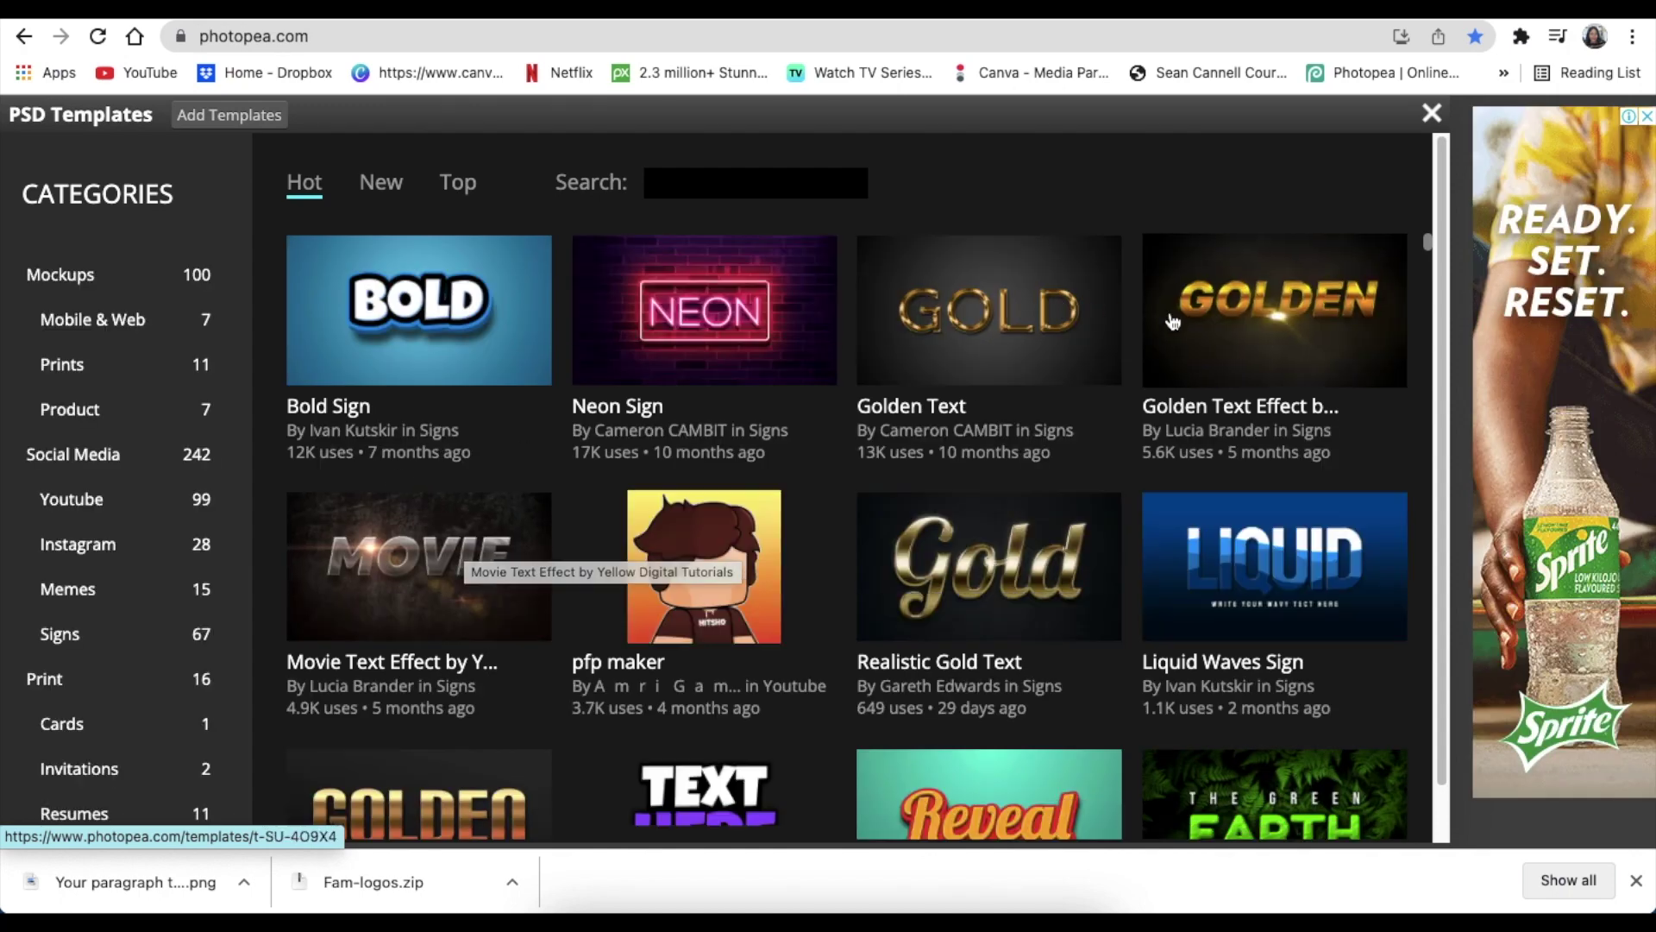
Open the '3d glass window logo mockup' from the Mockups templates
left_click(141, 289)
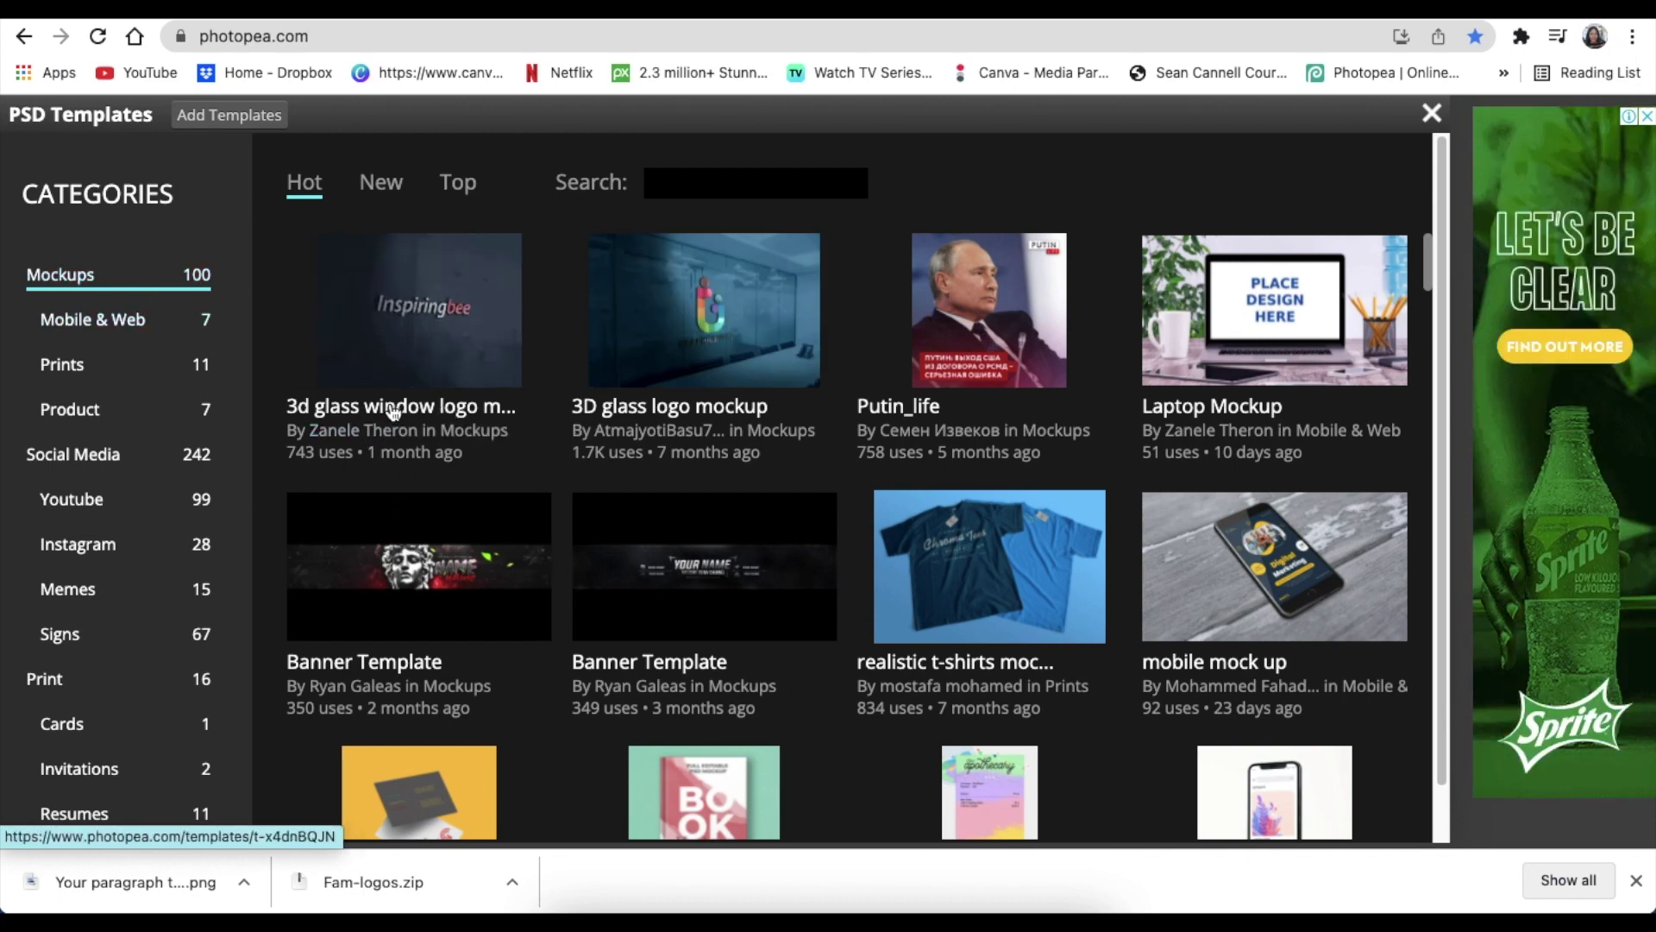
left_click(394, 409)
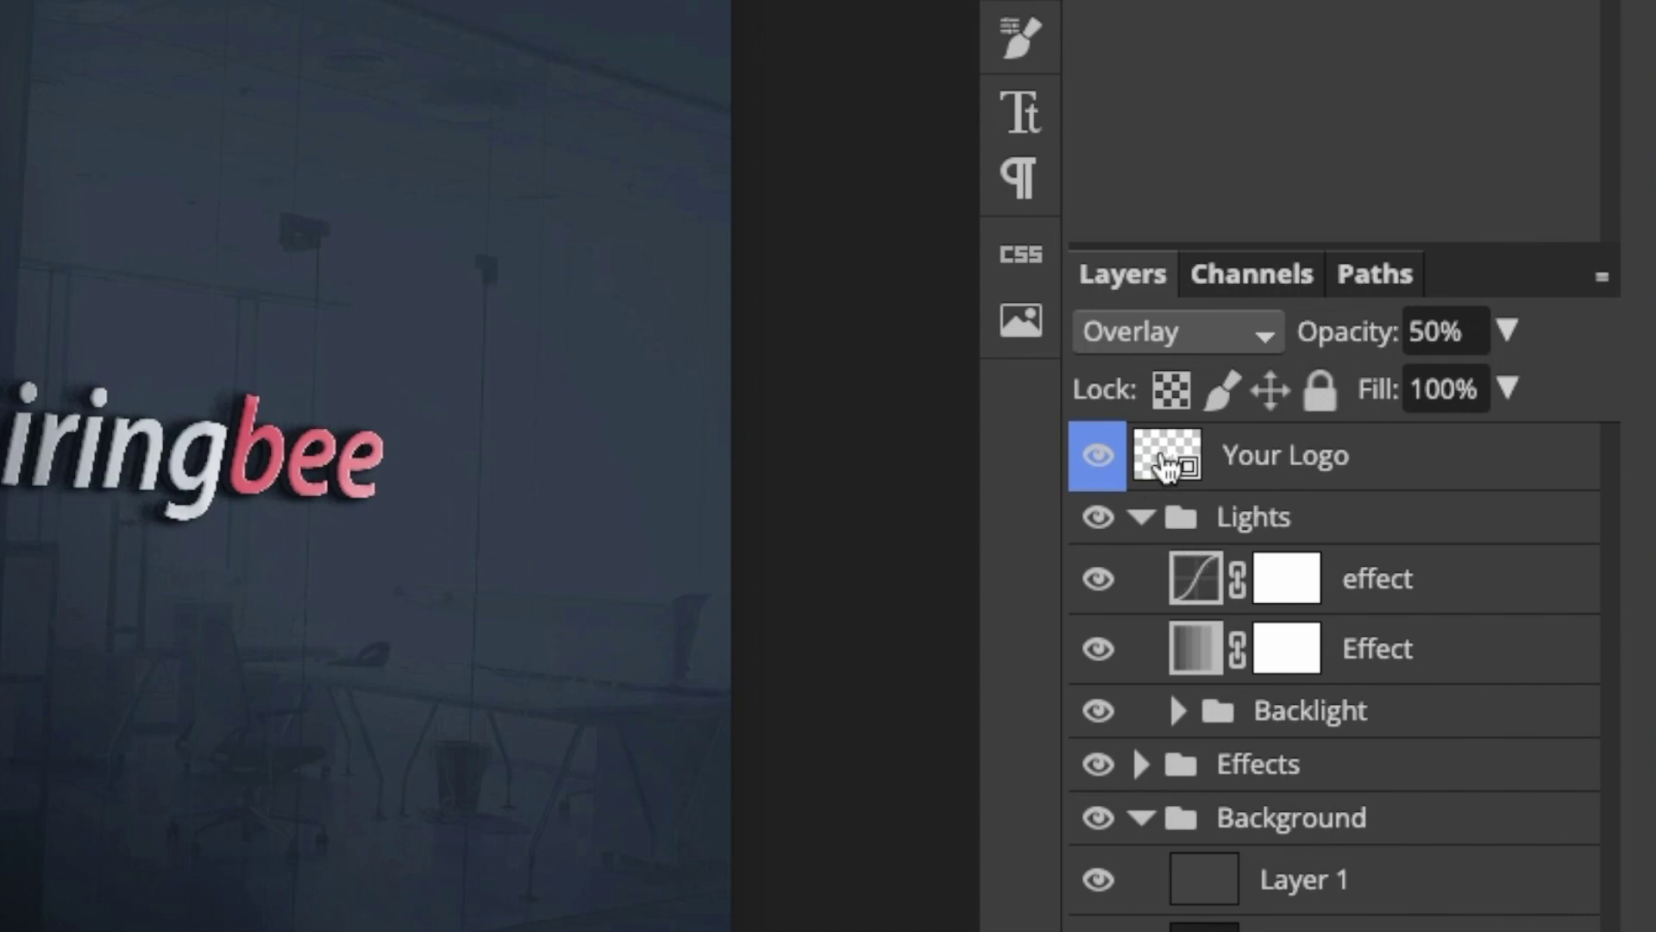
In the Your Logo smart object, hide Inspiringbee, enlarge and centre the logo, then save
double_click(1156, 470)
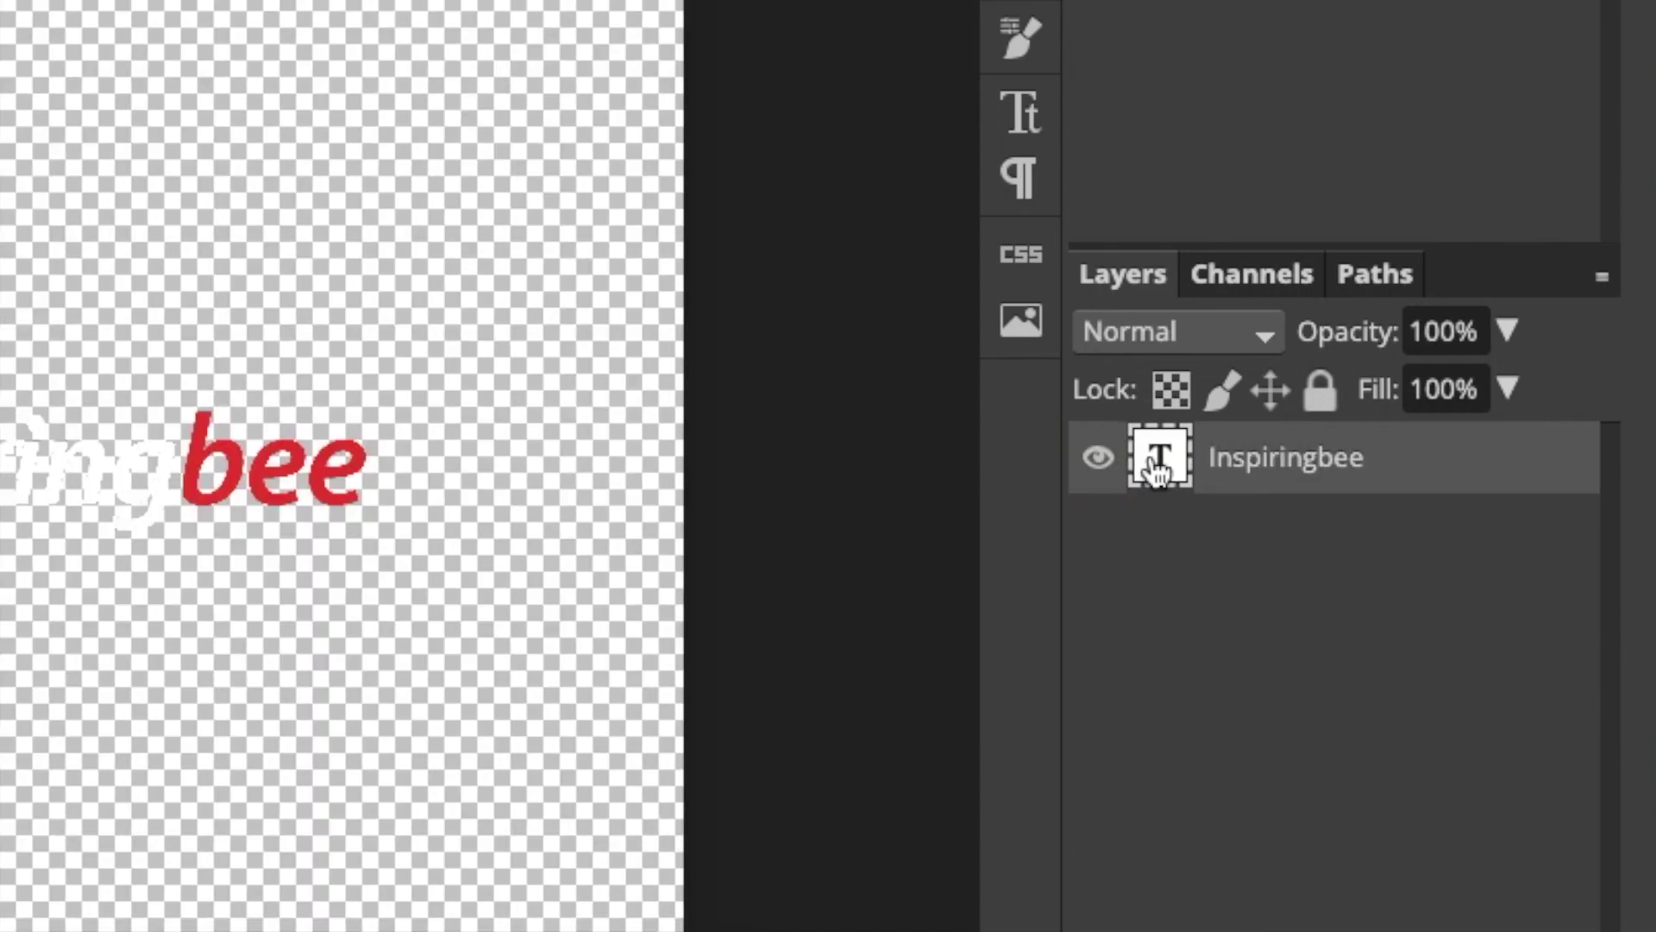
left_click(1100, 459)
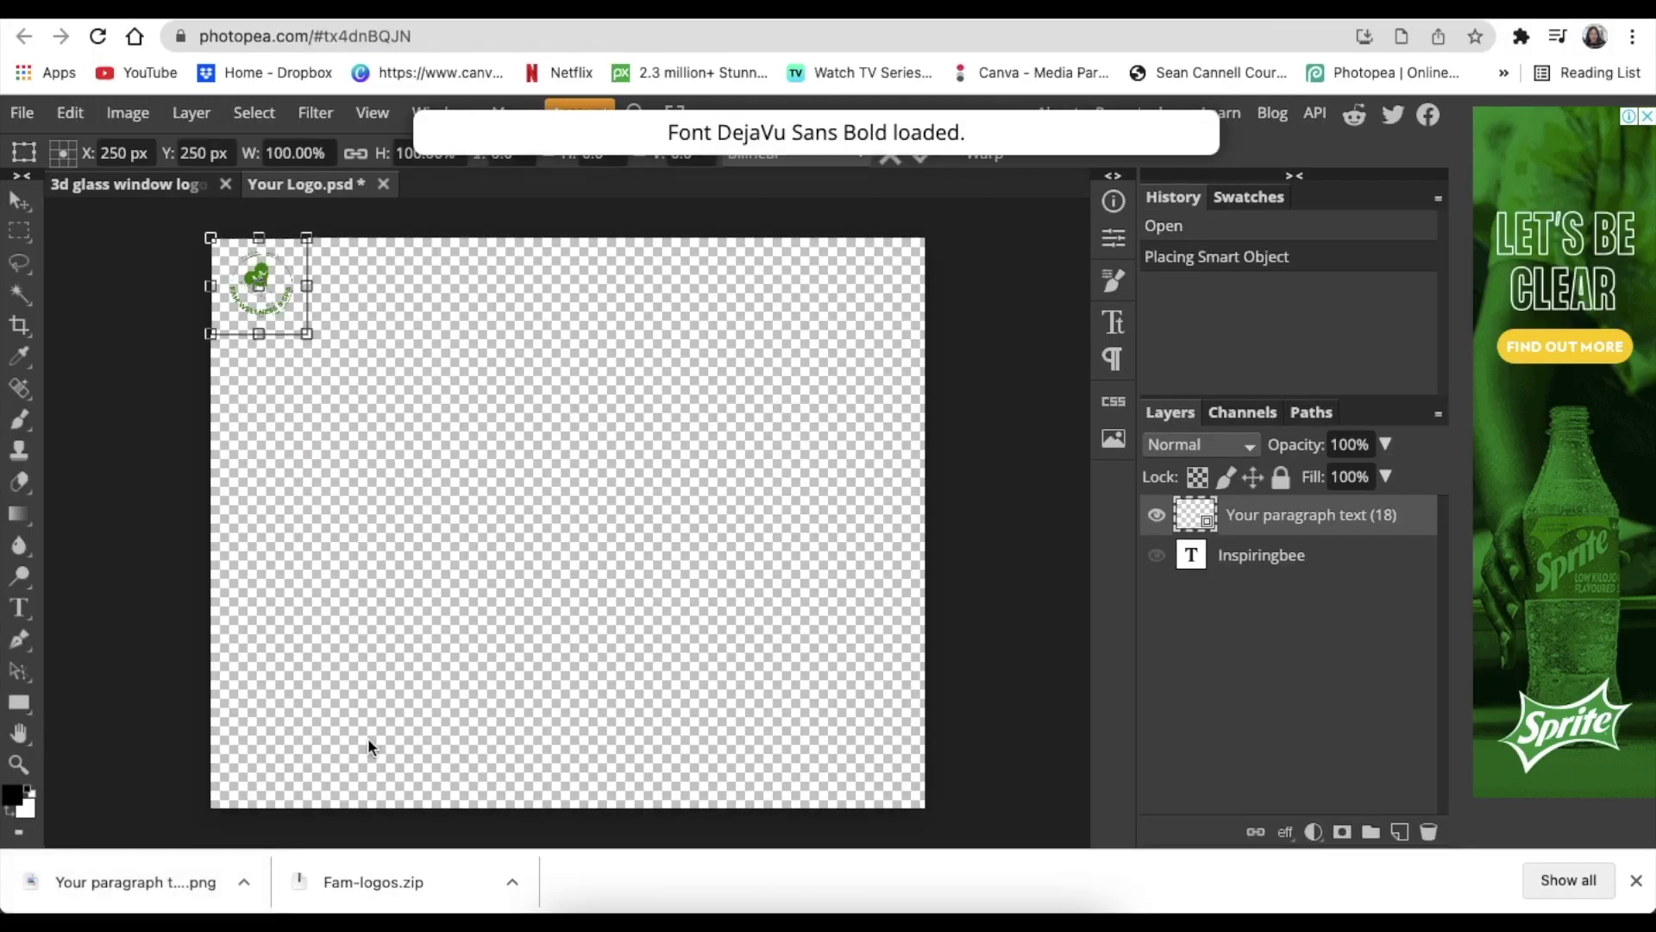
left_click_drag(307, 333, 800, 793)
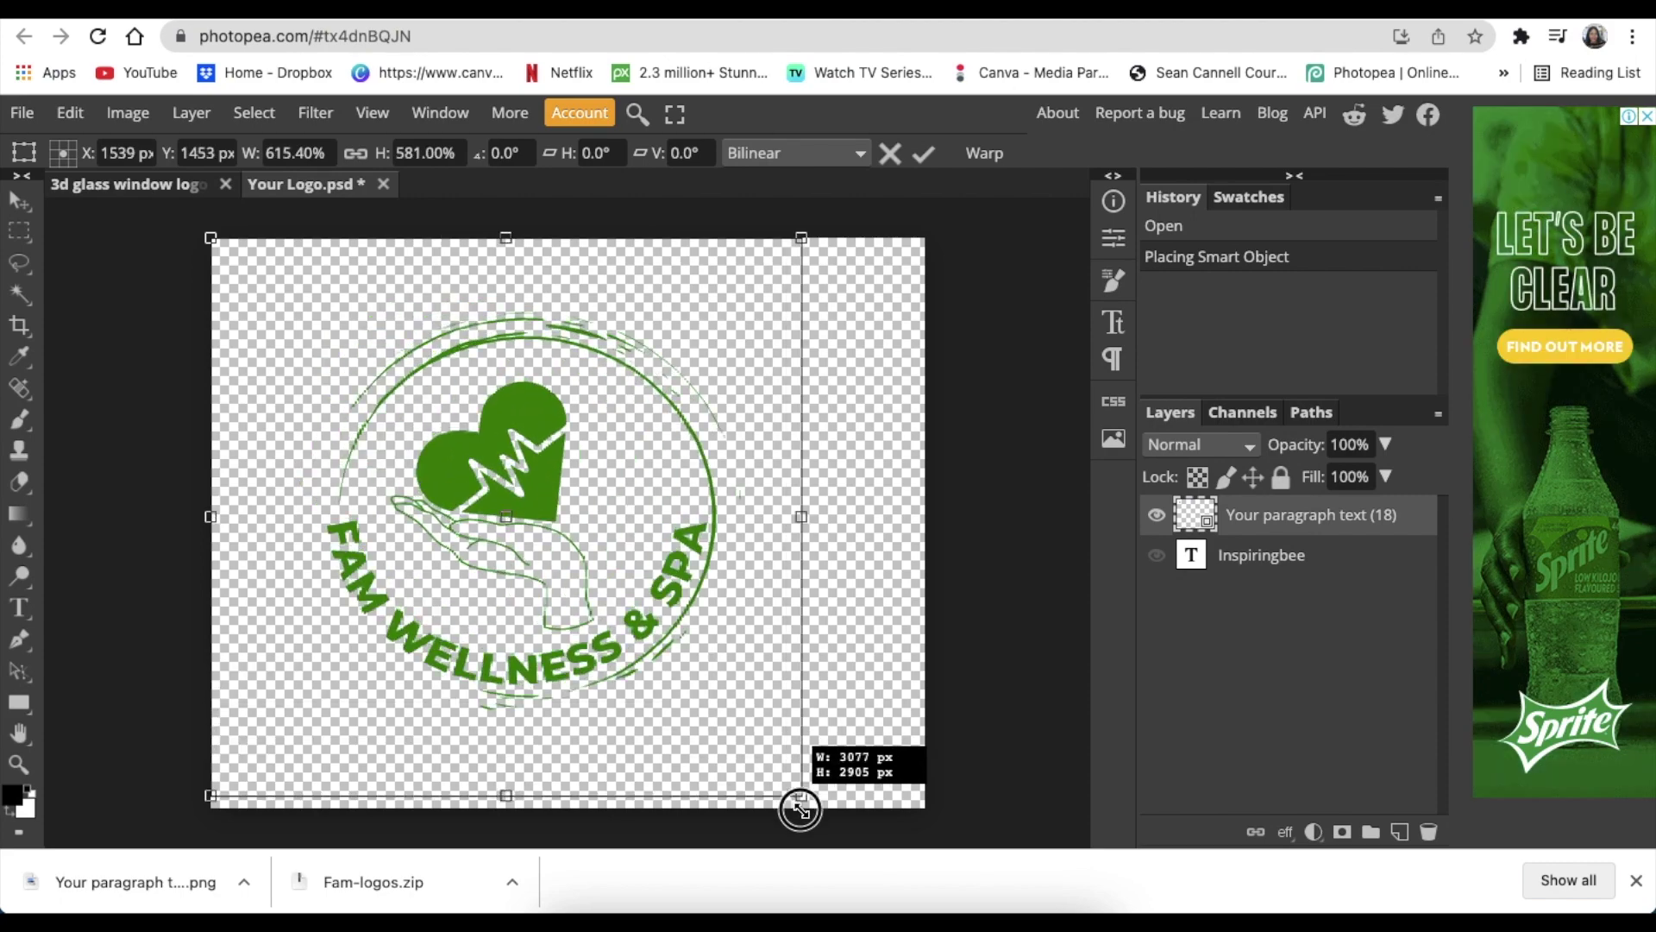
left_click_drag(801, 811, 805, 809)
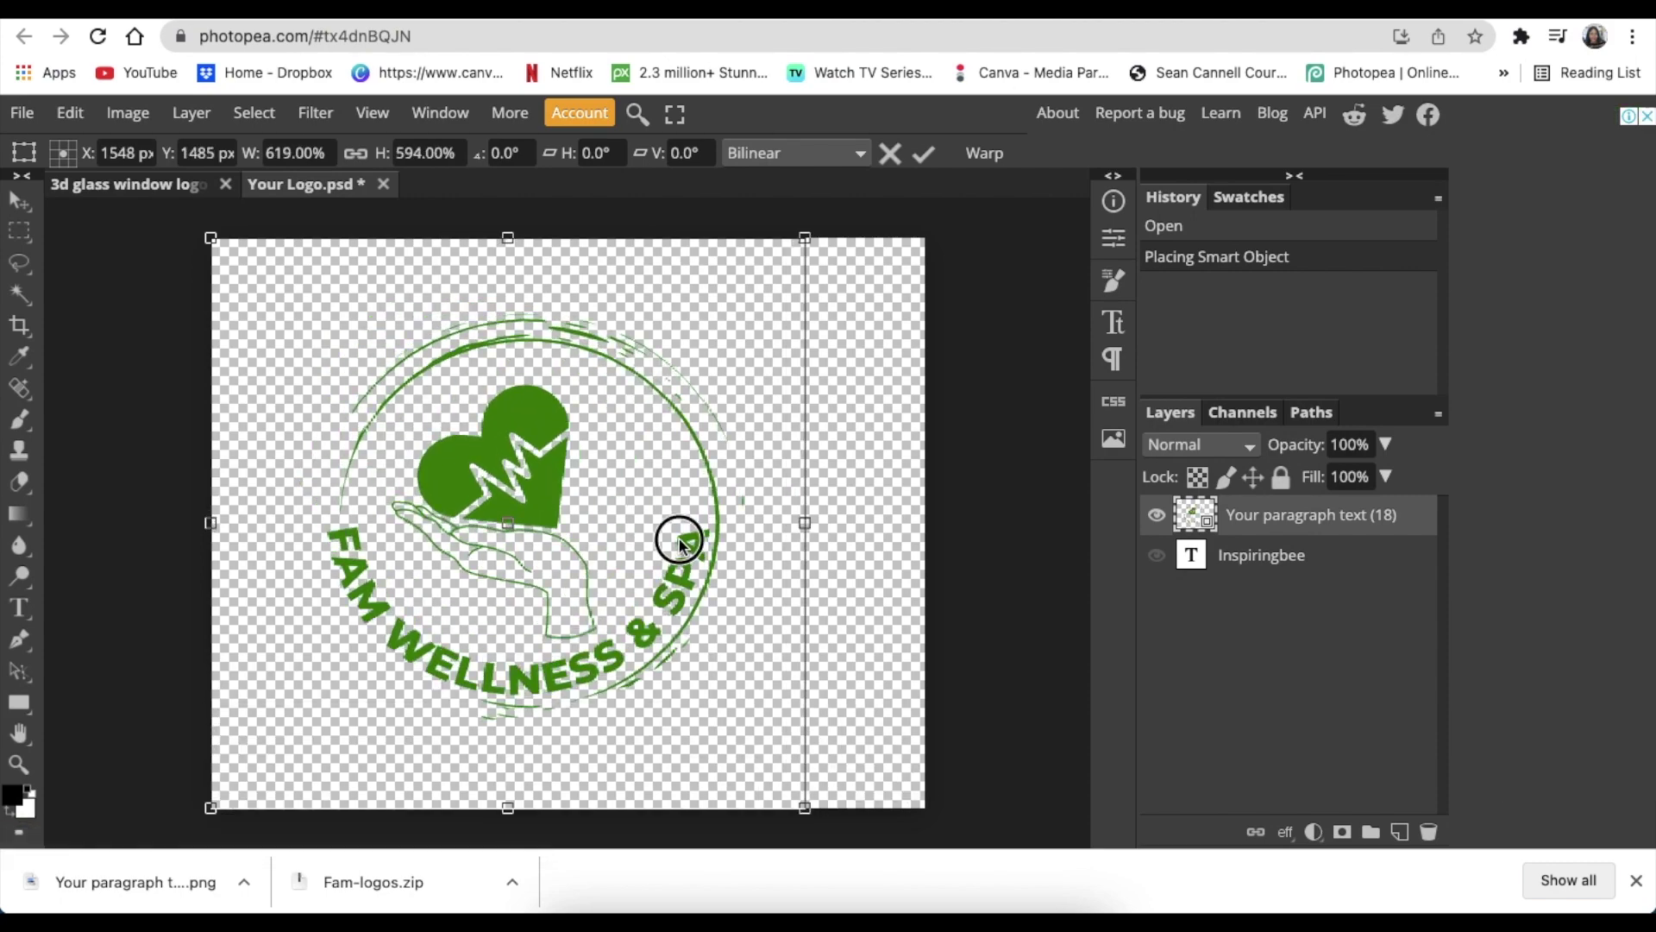
left_click_drag(680, 543, 740, 538)
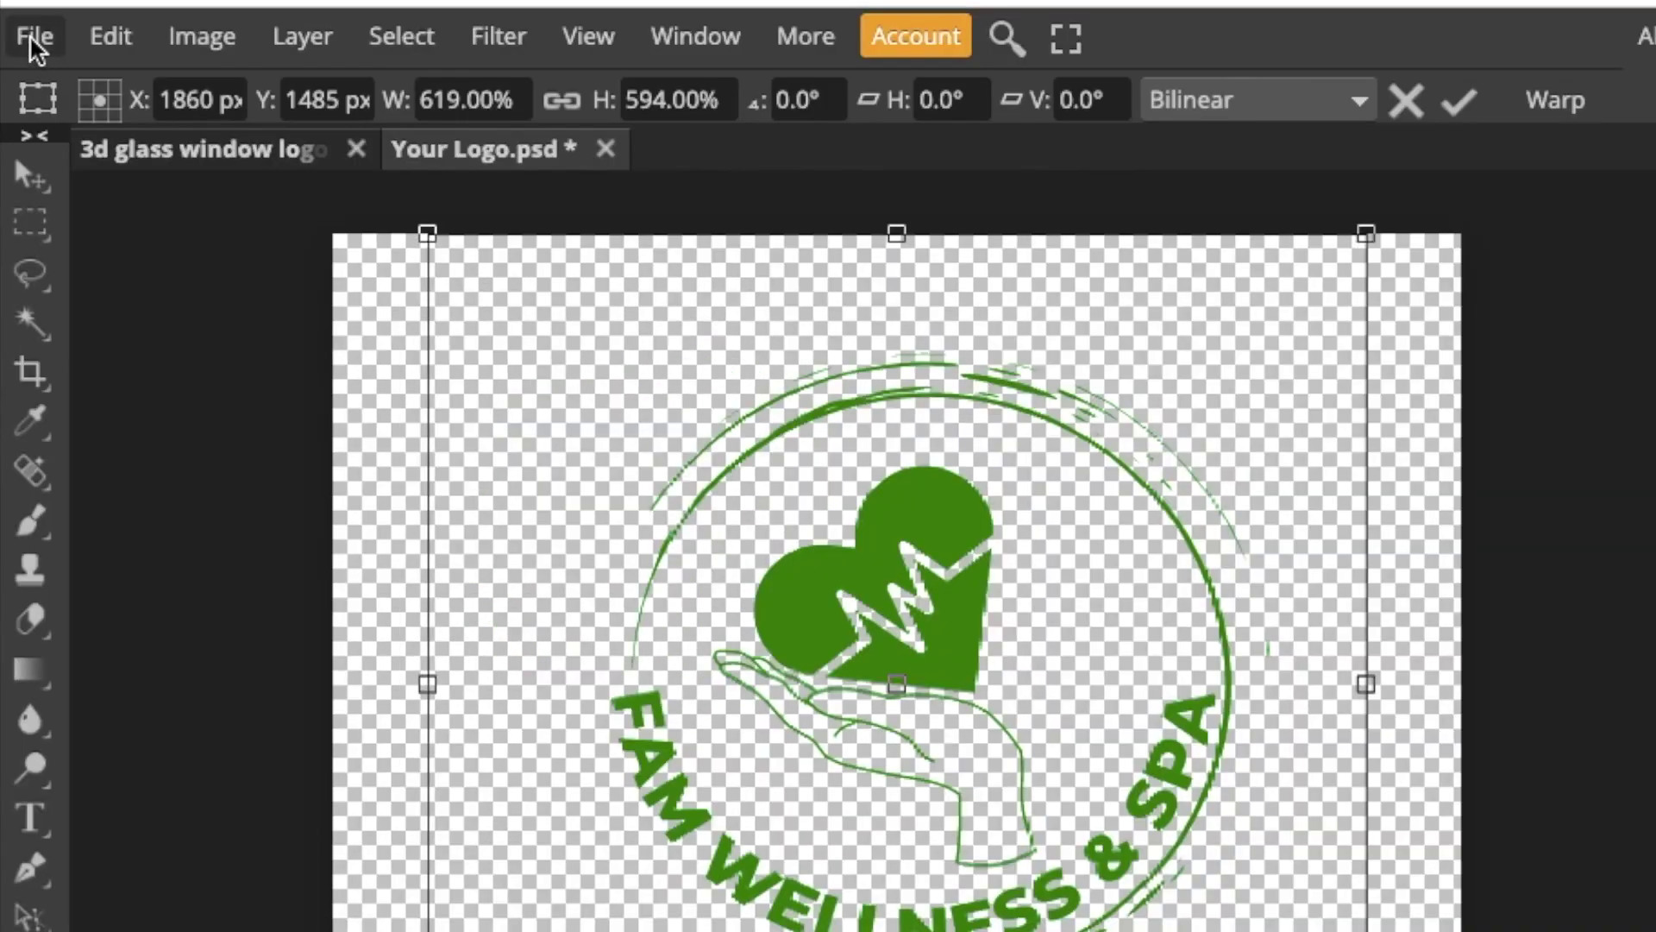
left_click(33, 38)
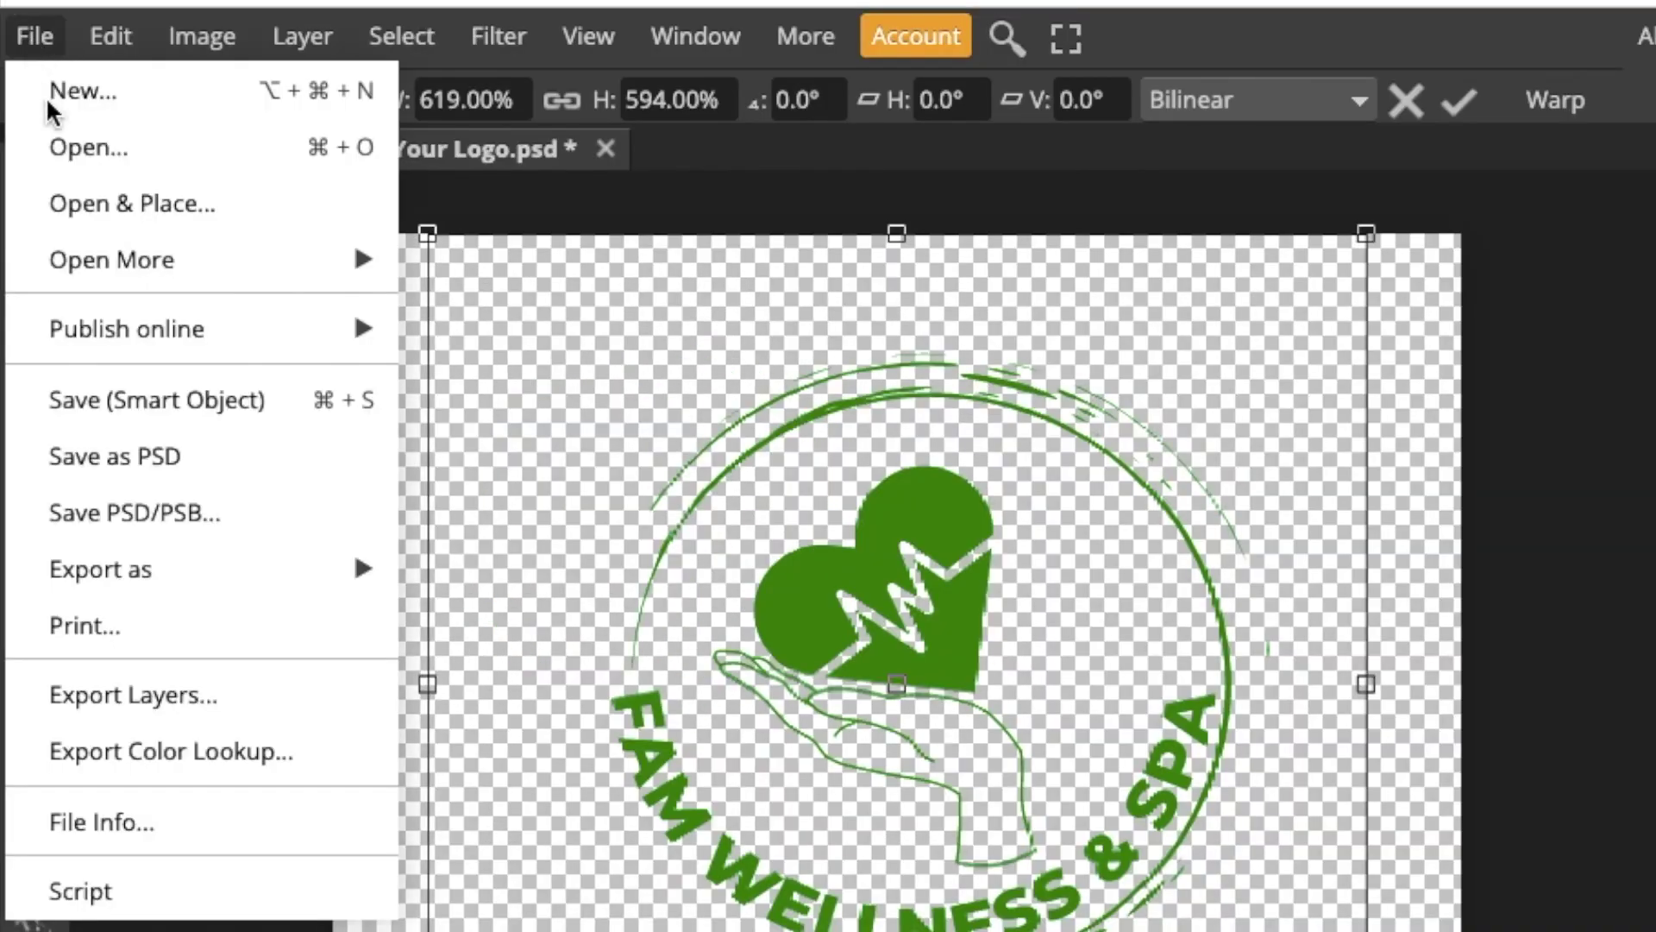
left_click(71, 401)
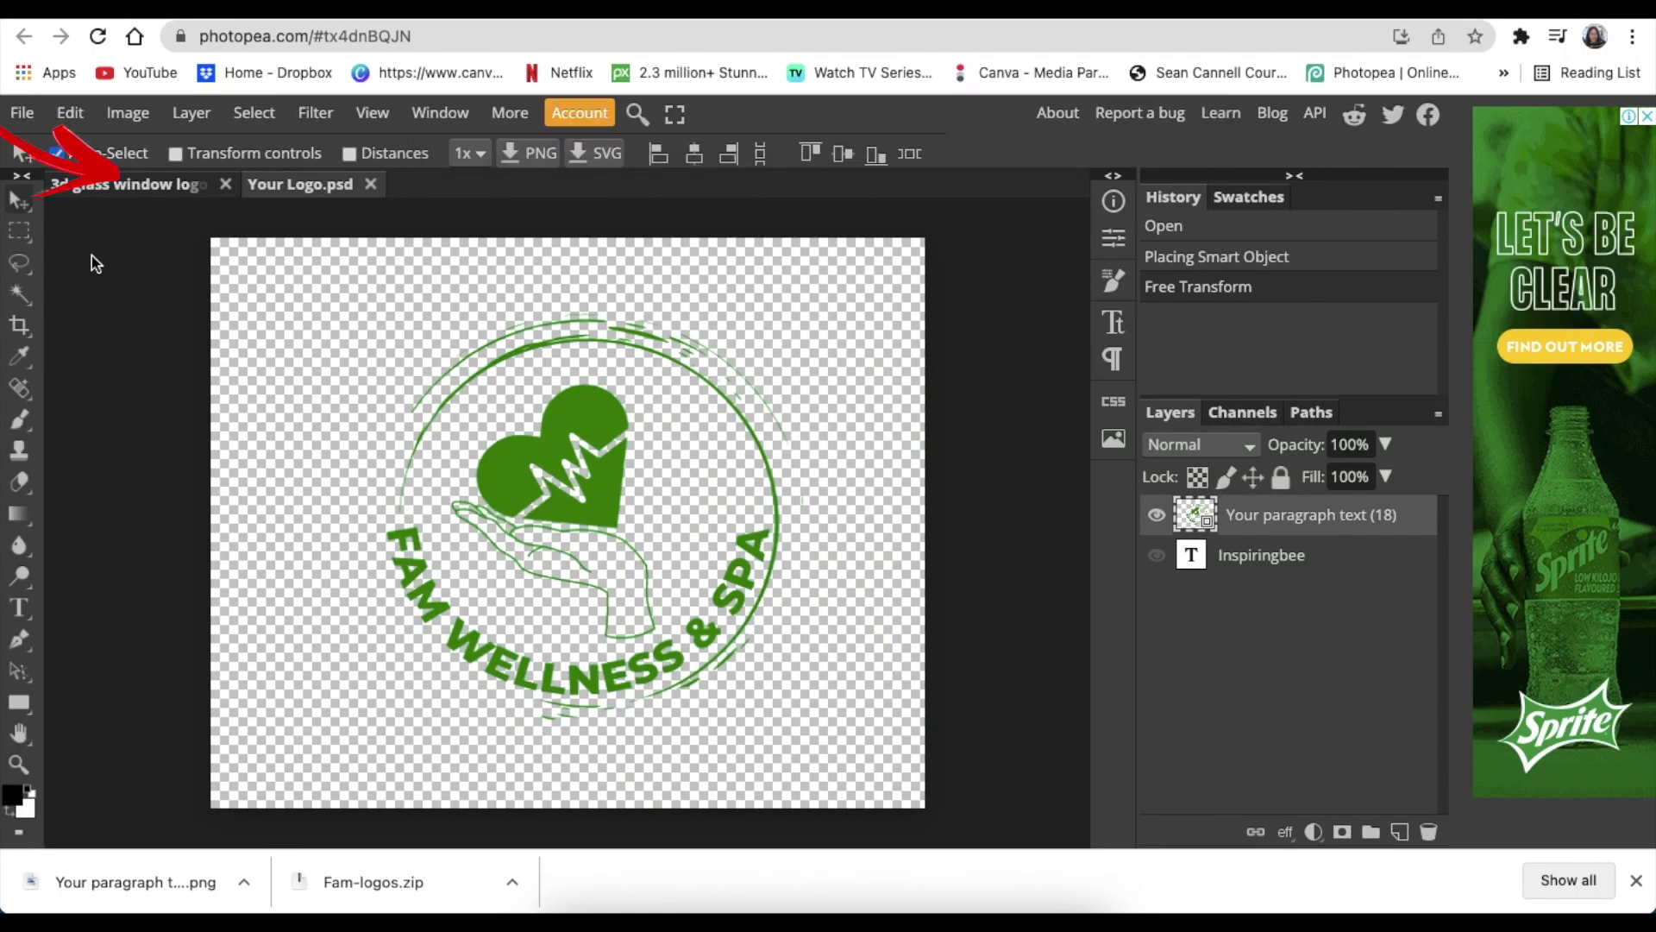
Return to the 3d glass window mockup to see the green FAM WELLNESS & SPA logo on the glass wall
left_click(101, 184)
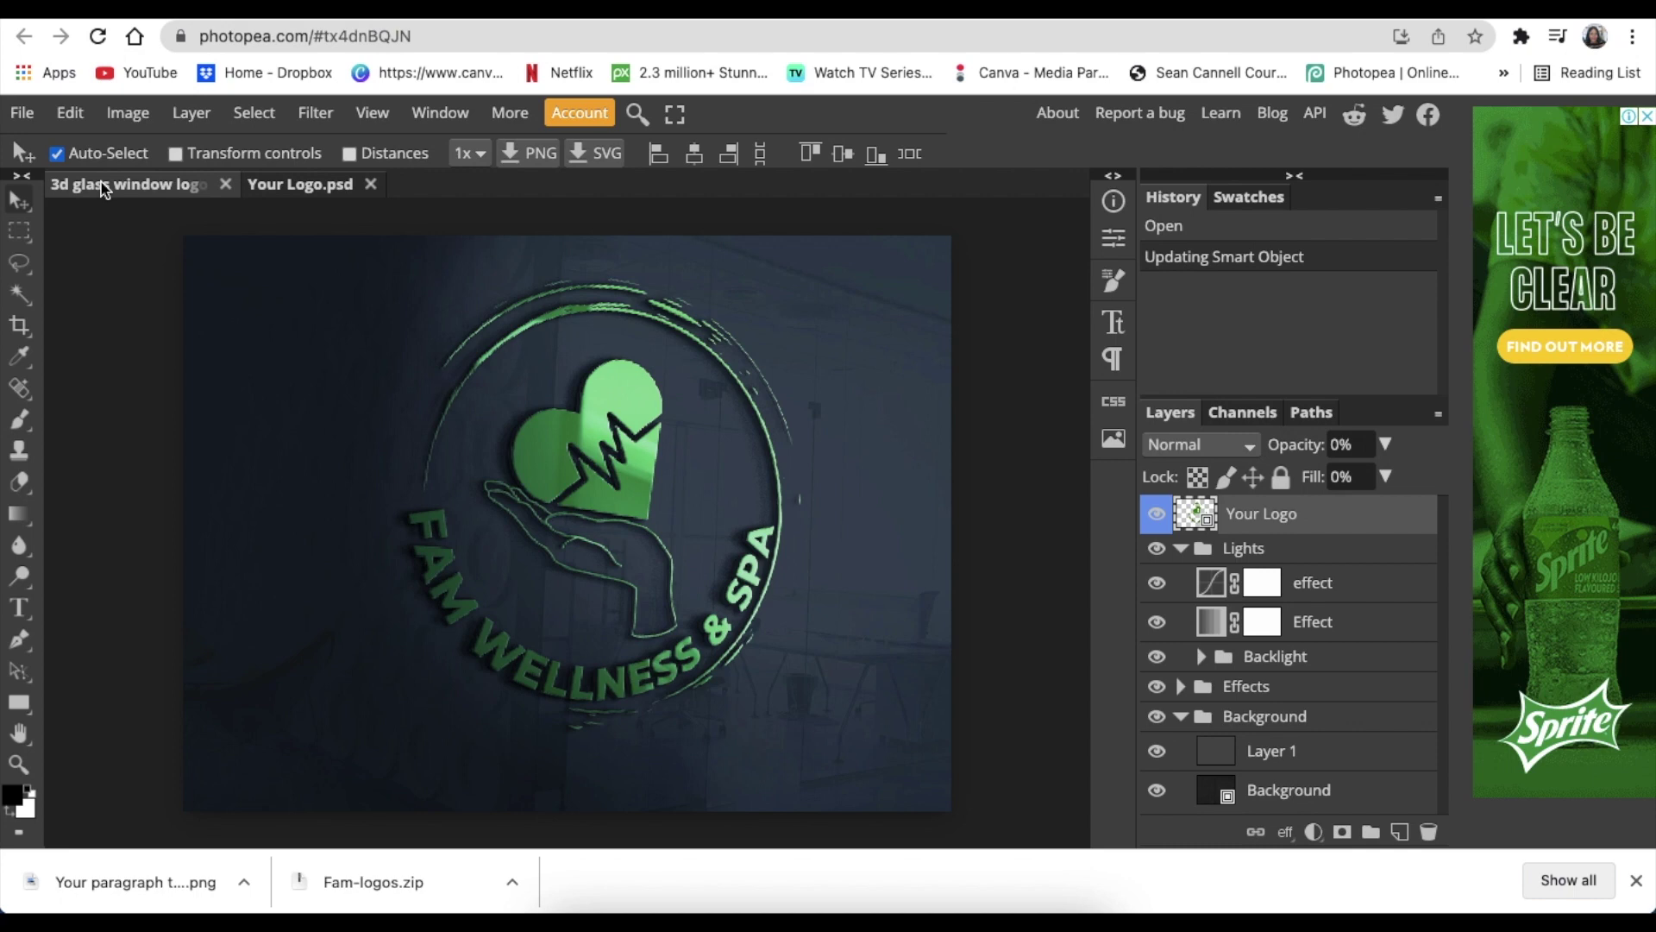